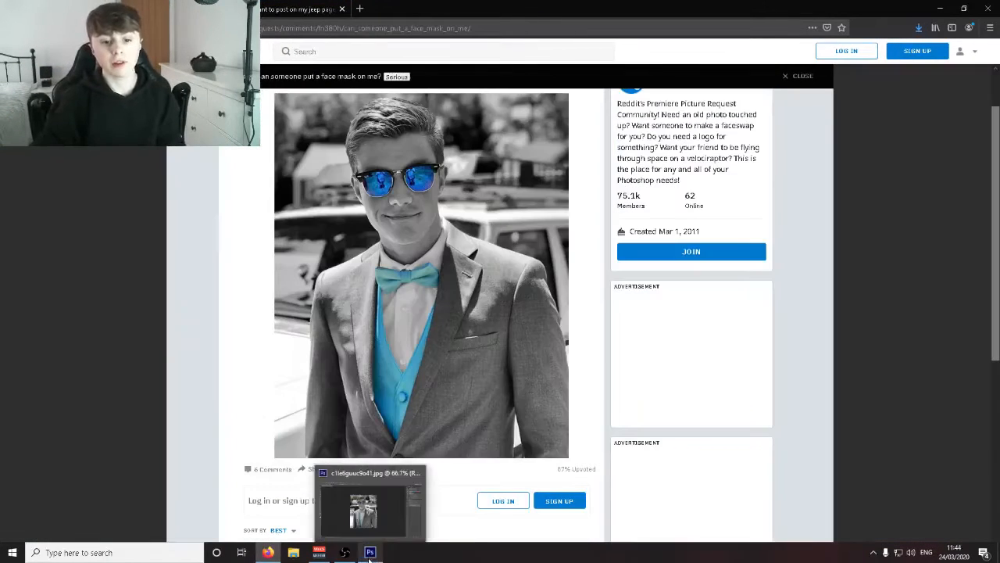
Step: Switch to Photoshop and convert the locked background of the portrait photo into an editable layer named Layer 0
{"action": "left_click", "coordinate": [371, 552]}
{"action": "double_click", "coordinate": [949, 235]}
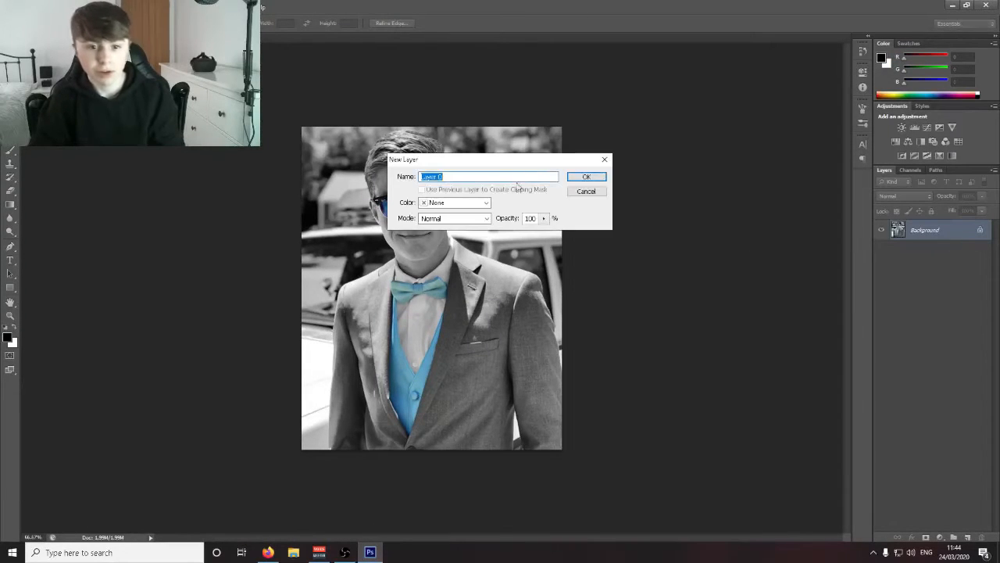
{"action": "left_click", "coordinate": [586, 176]}
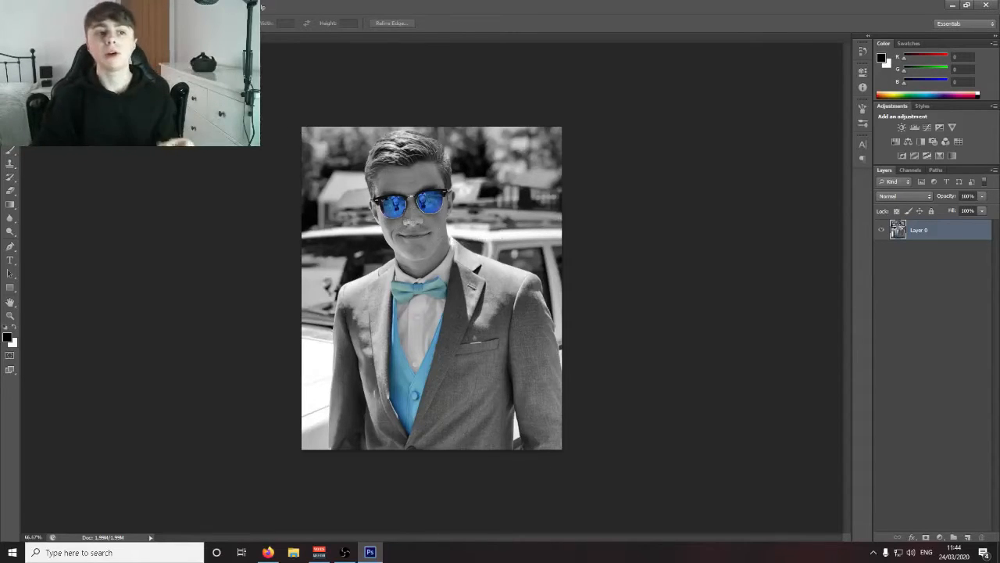
Step: In Firefox, browse the "corona mask png transparent" image results and open the front-facing AERO PRO ear-hanging medical mask
{"action": "mouse_move", "coordinate": [262, 552]}
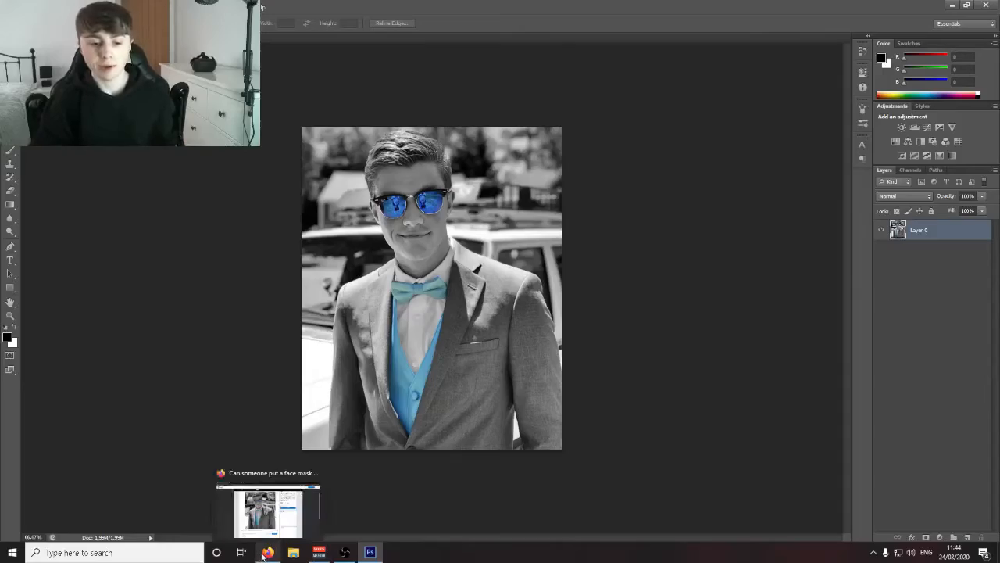
{"action": "left_click", "coordinate": [264, 553]}
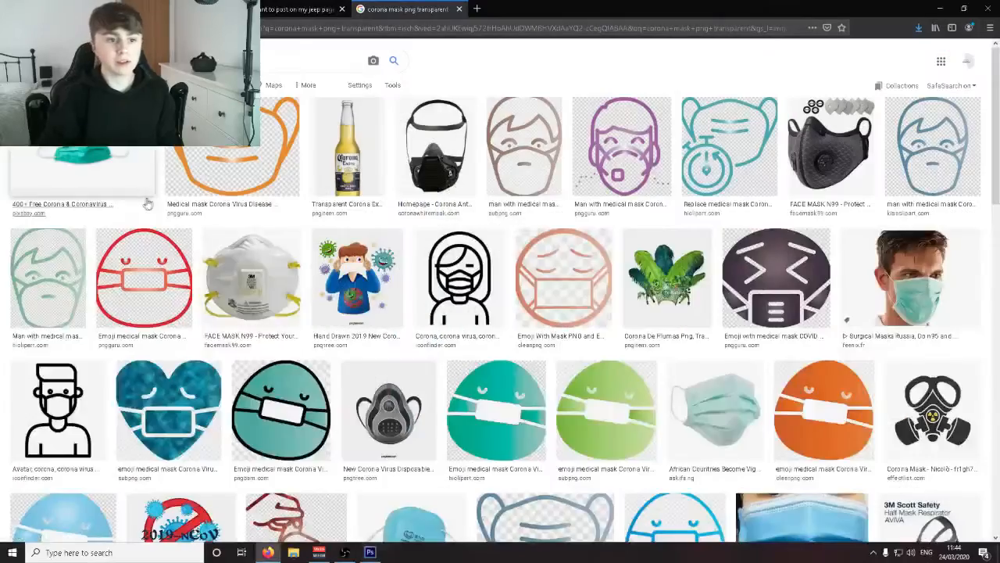
{"action": "scroll", "coordinate": [336, 232], "scroll_direction": "down", "scroll_amount": 5}
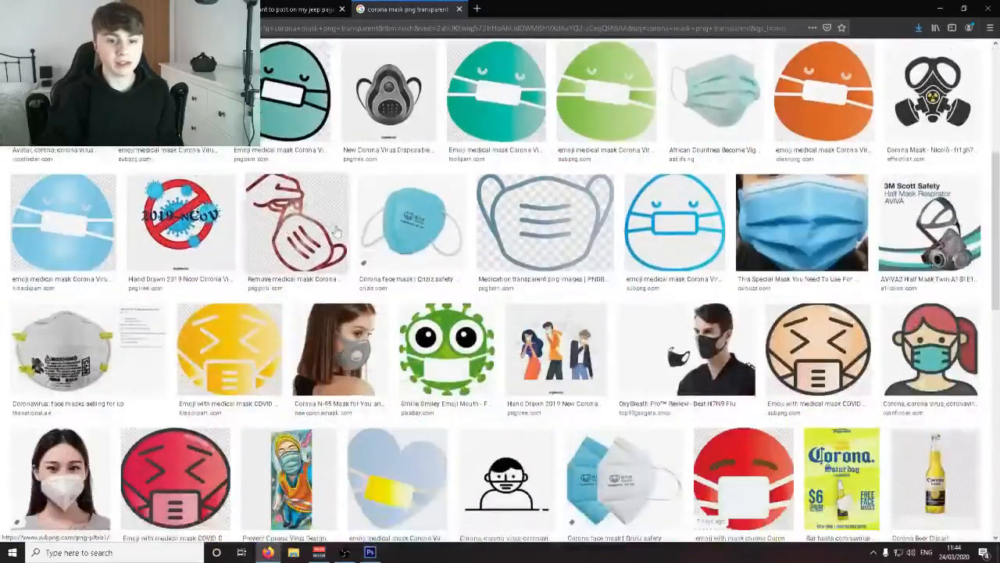
{"action": "scroll", "coordinate": [336, 233], "scroll_direction": "down", "scroll_amount": 8}
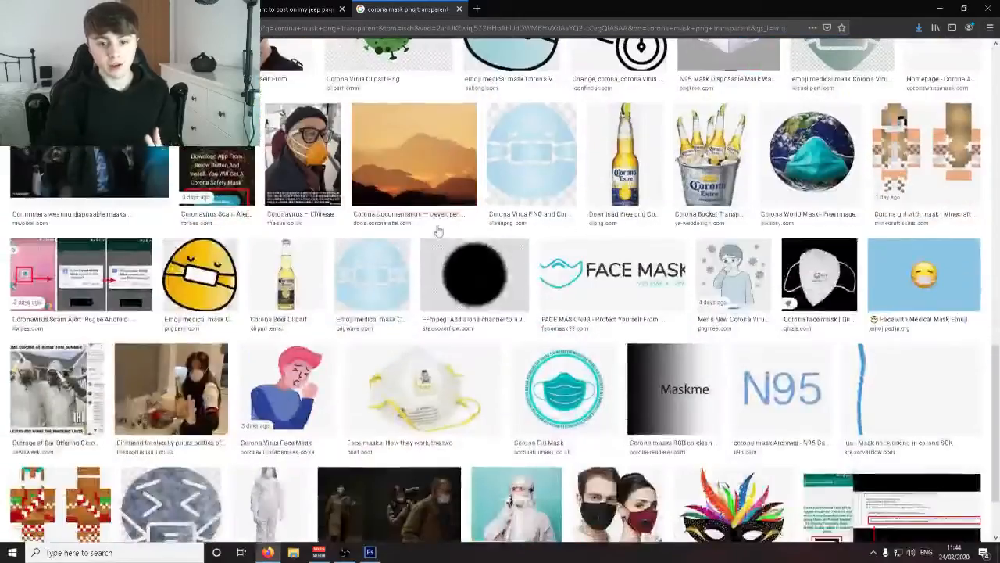
{"action": "scroll", "coordinate": [439, 231], "scroll_direction": "down", "scroll_amount": 8}
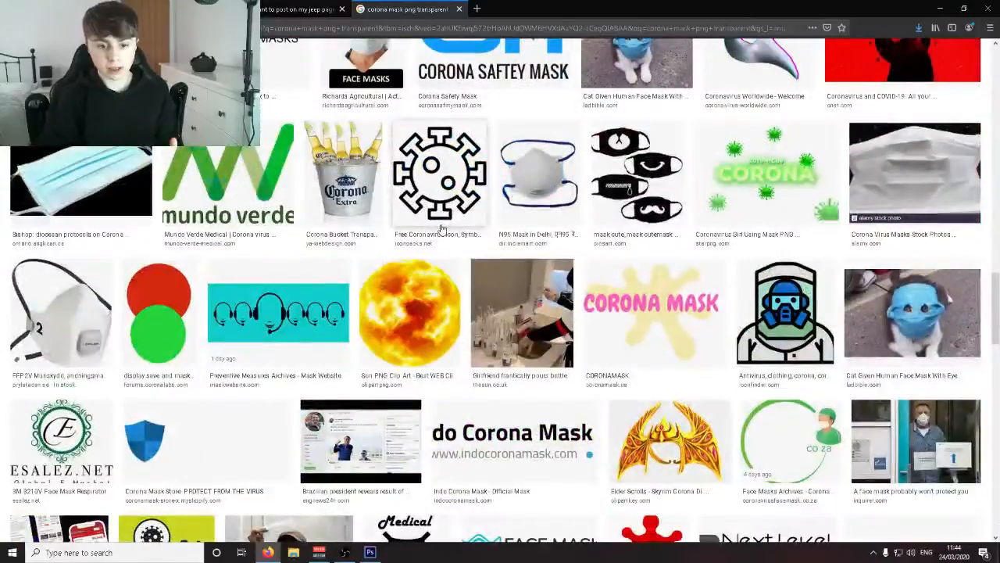
{"action": "scroll", "coordinate": [442, 228], "scroll_direction": "down", "scroll_amount": 10}
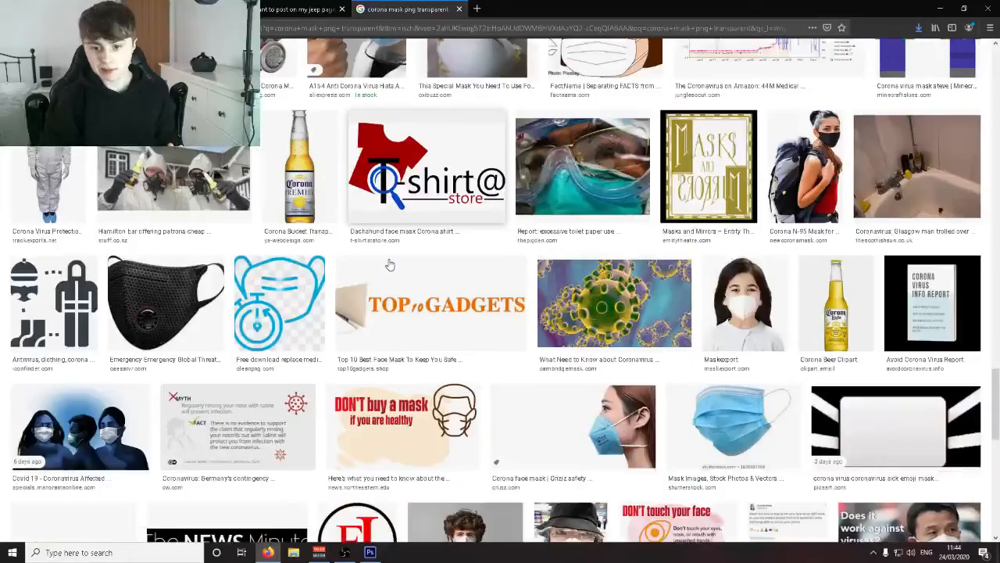
{"action": "scroll", "coordinate": [701, 288], "scroll_direction": "down", "scroll_amount": 12}
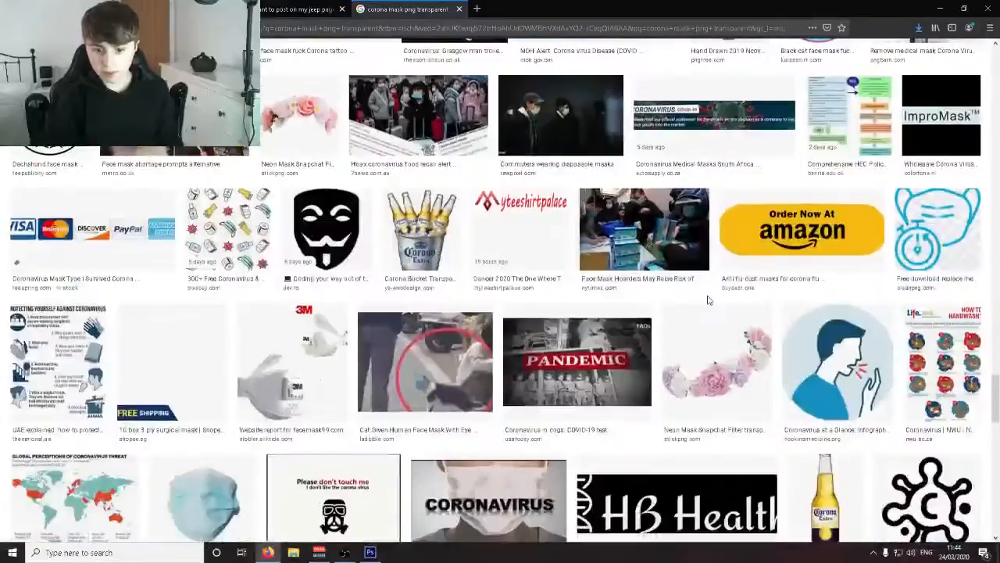
{"action": "left_click", "coordinate": [708, 305]}
{"action": "scroll", "coordinate": [719, 297], "scroll_direction": "down", "scroll_amount": 5}
{"action": "scroll", "coordinate": [724, 282], "scroll_direction": "down", "scroll_amount": 5}
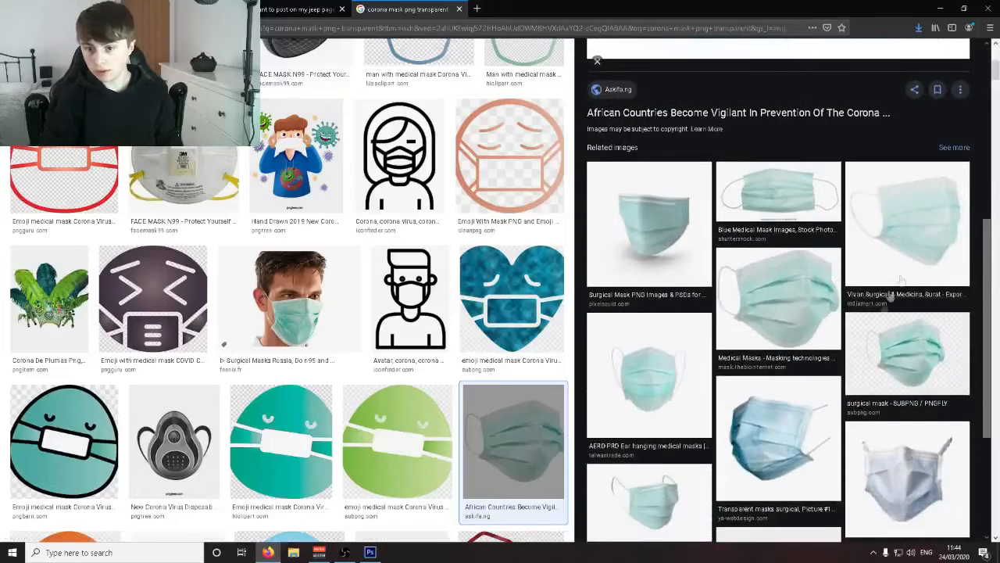
{"action": "left_click", "coordinate": [647, 286]}
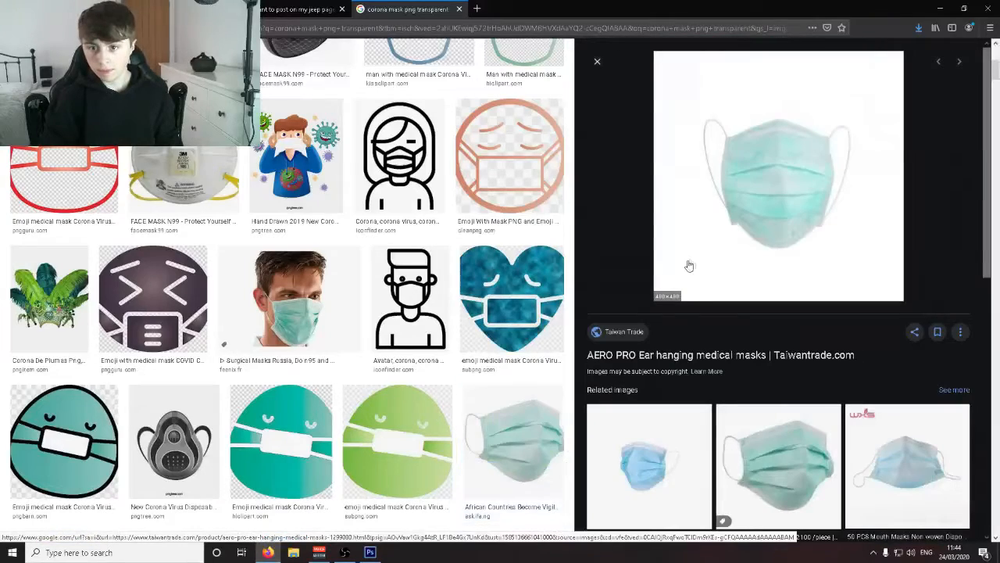
Step: Copy the medical mask image and paste it as a new layer above the portrait in Photoshop
{"action": "right_click", "coordinate": [799, 315]}
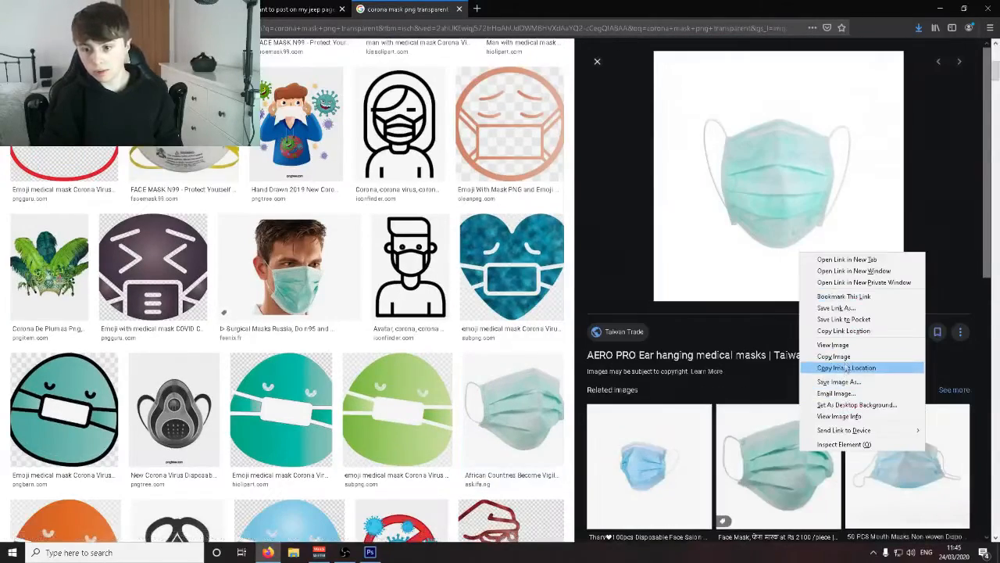
{"action": "left_click", "coordinate": [846, 360]}
{"action": "left_click", "coordinate": [370, 553]}
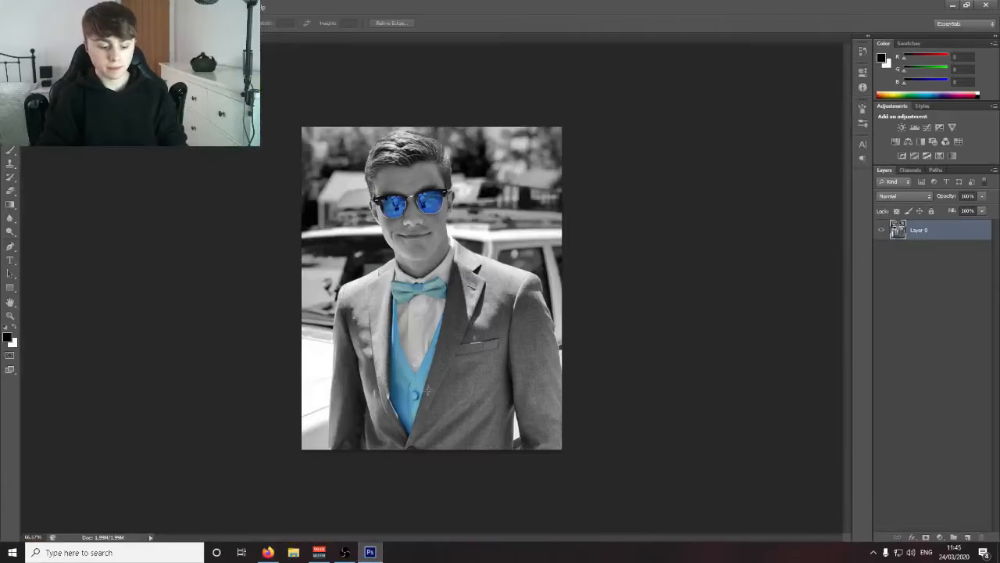
{"action": "key", "text": "ctrl+v"}
Step: Select the mask body without its ear loops using Quick Selection and copy it to its own layer
{"action": "left_click", "coordinate": [11, 96]}
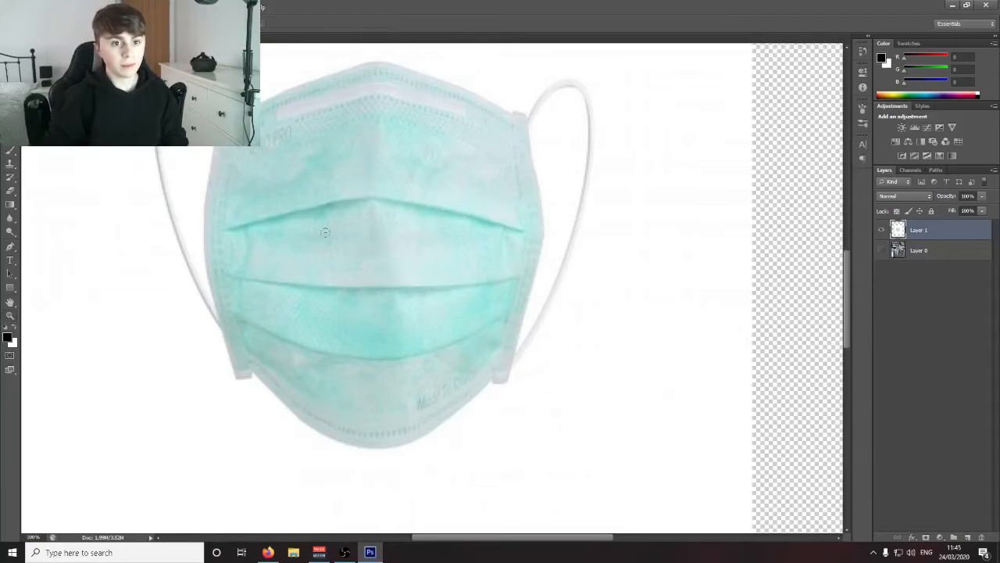
{"action": "mouse_move", "coordinate": [315, 244]}
{"action": "left_mouse_down"}
{"action": "mouse_move", "coordinate": [295, 182]}
{"action": "mouse_move", "coordinate": [311, 144]}
{"action": "mouse_move", "coordinate": [340, 122]}
{"action": "mouse_move", "coordinate": [383, 123]}
{"action": "left_mouse_up"}
{"action": "mouse_move", "coordinate": [350, 331]}
{"action": "left_mouse_down"}
{"action": "mouse_move", "coordinate": [338, 355]}
{"action": "mouse_move", "coordinate": [315, 360]}
{"action": "mouse_move", "coordinate": [482, 365]}
{"action": "mouse_move", "coordinate": [523, 349]}
{"action": "mouse_move", "coordinate": [552, 278]}
{"action": "left_mouse_up"}
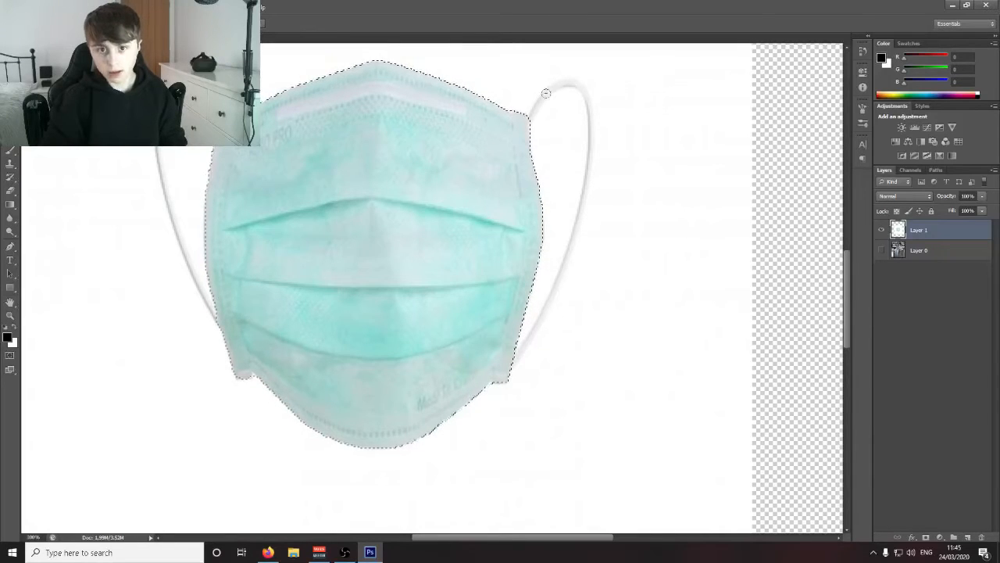
{"action": "key", "text": "ctrl+j"}
Step: Show the portrait layer again and hide the full pasted mask image, keeping the cut-out mask visible
{"action": "key", "text": "ctrl+t"}
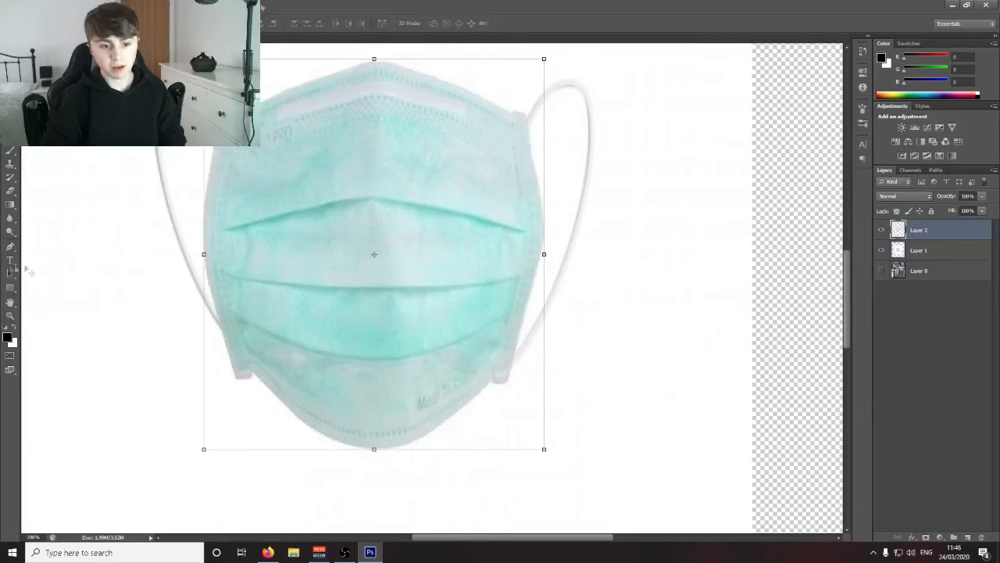
{"action": "left_click", "coordinate": [881, 271]}
{"action": "left_click", "coordinate": [881, 250]}
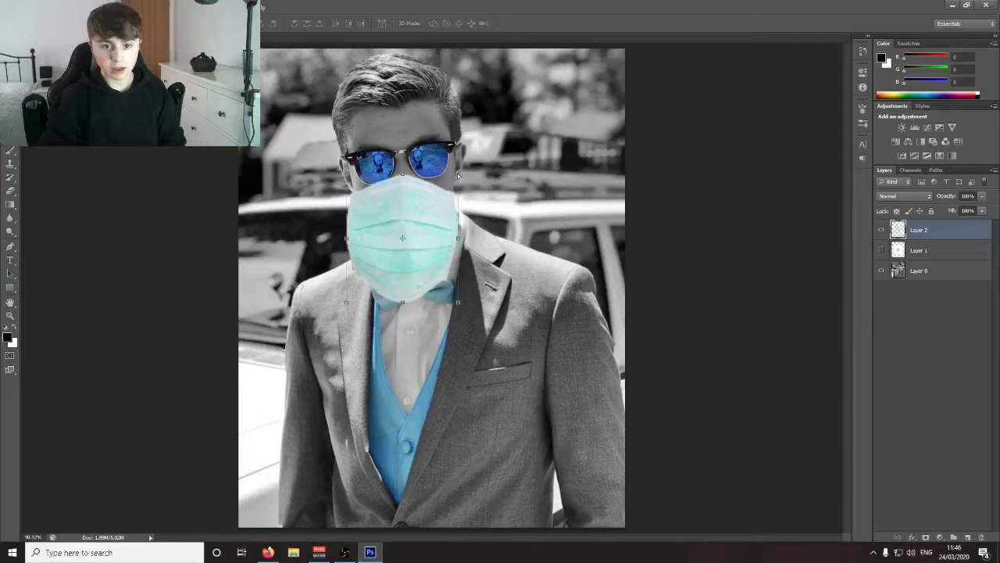
Step: Try to fit the cut-out mask over the nose and mouth by scaling it and warping it to the face
{"action": "left_click", "coordinate": [457, 173]}
{"action": "left_click_drag", "start_coordinate": [458, 173], "coordinate": [455, 157]}
{"action": "left_click_drag", "start_coordinate": [459, 303], "coordinate": [458, 231]}
{"action": "left_click", "coordinate": [492, 24]}
{"action": "left_click_drag", "start_coordinate": [384, 275], "coordinate": [433, 237]}
{"action": "left_click_drag", "start_coordinate": [347, 303], "coordinate": [382, 263]}
{"action": "left_click_drag", "start_coordinate": [381, 222], "coordinate": [357, 206]}
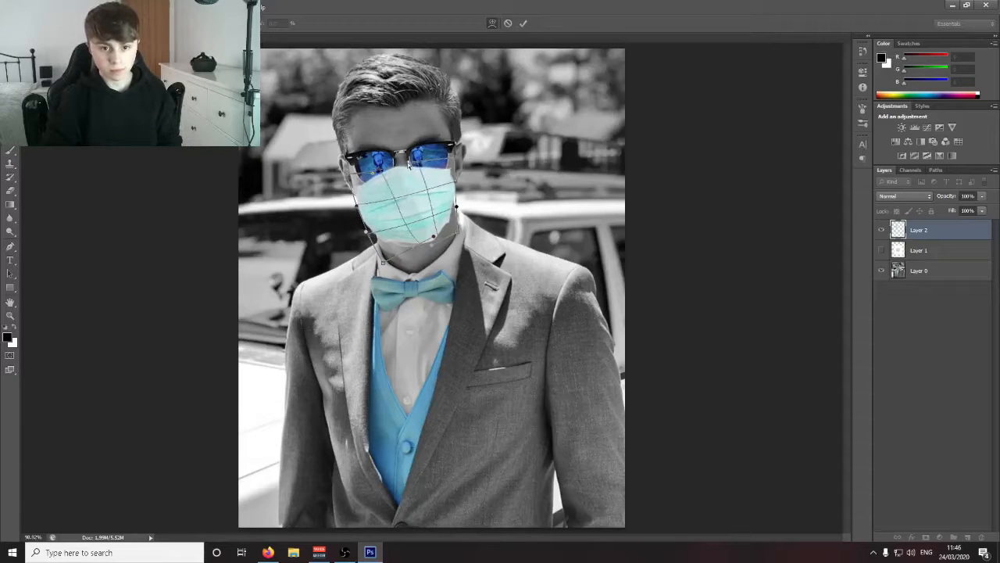
{"action": "left_click", "coordinate": [523, 22]}
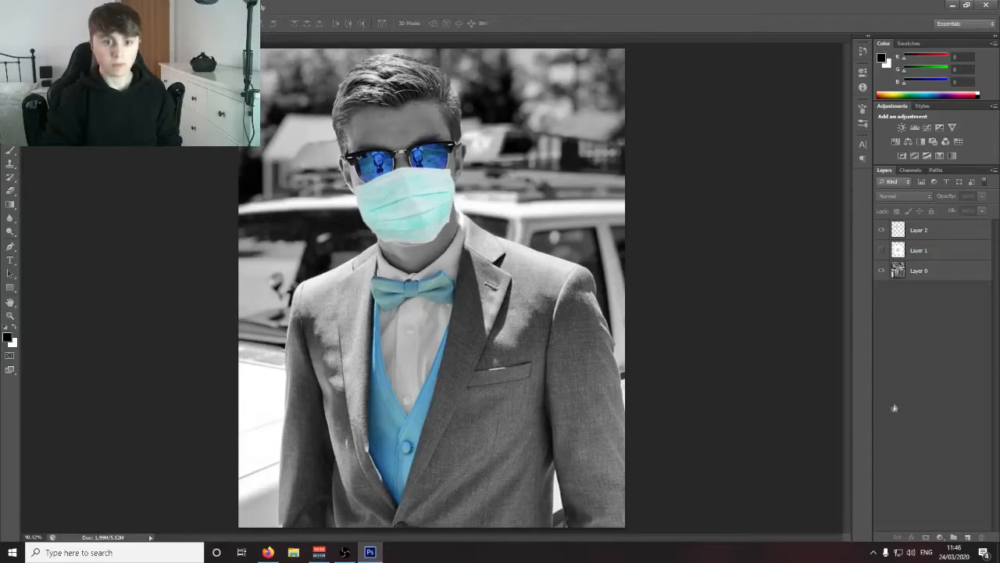
Step: Paste a fresh copy of the cut-out mask and delete the previously warped mask layer
{"action": "left_click", "coordinate": [909, 252]}
{"action": "key", "text": "ctrl+v"}
{"action": "left_click", "coordinate": [922, 233]}
{"action": "key", "text": "Delete"}
Step: Scale the new mask down and position it over the man's nose, mouth and chin
{"action": "left_click_drag", "start_coordinate": [506, 224], "coordinate": [470, 164]}
{"action": "key", "text": "ctrl+t"}
{"action": "mouse_move", "coordinate": [441, 221]}
{"action": "left_mouse_down"}
{"action": "mouse_move", "coordinate": [438, 209]}
{"action": "mouse_move", "coordinate": [447, 238]}
{"action": "left_mouse_up"}
{"action": "key", "text": "Return"}
{"action": "left_click_drag", "start_coordinate": [468, 297], "coordinate": [434, 248]}
{"action": "left_click", "coordinate": [524, 23]}
Step: Warp the right side and lower edge of the mask inward to follow the cheek and chin
{"action": "left_click", "coordinate": [493, 23]}
{"action": "mouse_move", "coordinate": [455, 172]}
{"action": "left_mouse_down"}
{"action": "mouse_move", "coordinate": [464, 159]}
{"action": "mouse_move", "coordinate": [447, 174]}
{"action": "left_mouse_up"}
{"action": "left_click_drag", "start_coordinate": [454, 208], "coordinate": [449, 201]}
{"action": "left_click_drag", "start_coordinate": [454, 243], "coordinate": [449, 219]}
{"action": "left_click_drag", "start_coordinate": [454, 279], "coordinate": [440, 238]}
{"action": "left_click_drag", "start_coordinate": [422, 279], "coordinate": [432, 241]}
{"action": "left_click_drag", "start_coordinate": [391, 279], "coordinate": [413, 250]}
{"action": "left_click_drag", "start_coordinate": [359, 279], "coordinate": [378, 247]}
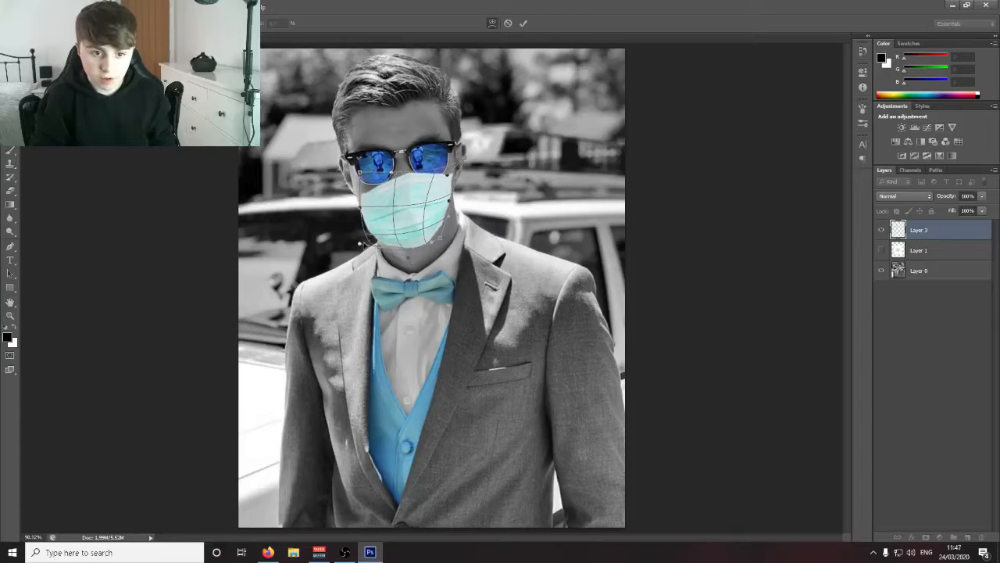
Step: Warp the mask's left side, top edge and upper right corner to the face contour and apply the warp
{"action": "left_click_drag", "start_coordinate": [361, 244], "coordinate": [362, 226]}
{"action": "left_click_drag", "start_coordinate": [360, 207], "coordinate": [353, 209]}
{"action": "left_click_drag", "start_coordinate": [391, 172], "coordinate": [380, 172]}
{"action": "left_click_drag", "start_coordinate": [447, 175], "coordinate": [460, 191]}
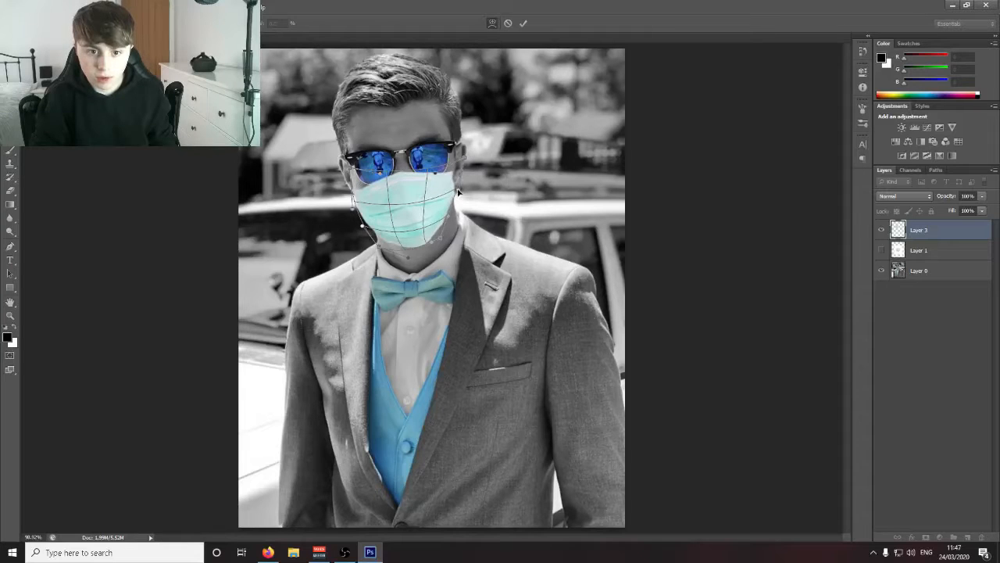
{"action": "key", "text": "Return"}
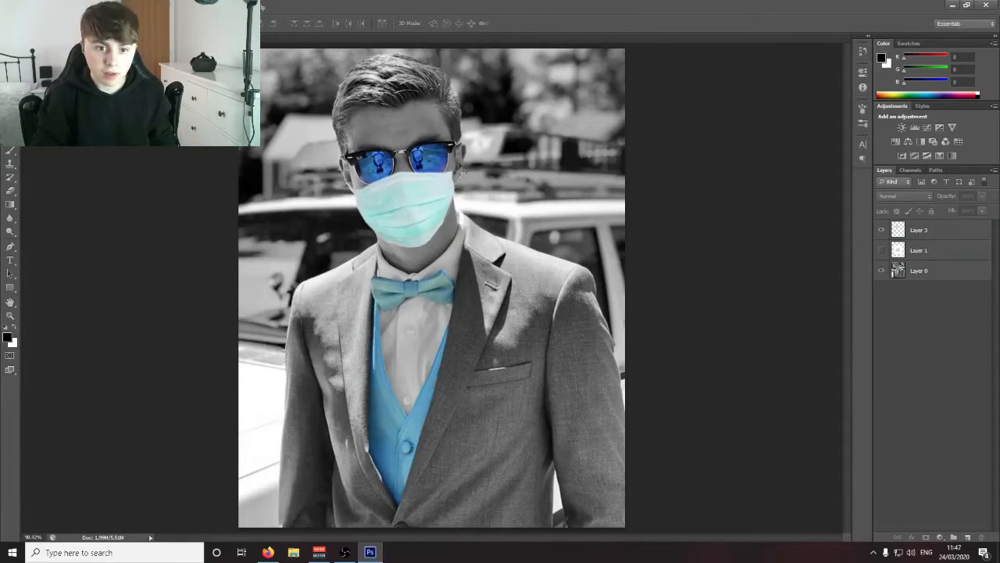
Step: Add a new layer above the mask and set up the Brush tool with white as the foreground colour
{"action": "left_click", "coordinate": [9, 314]}
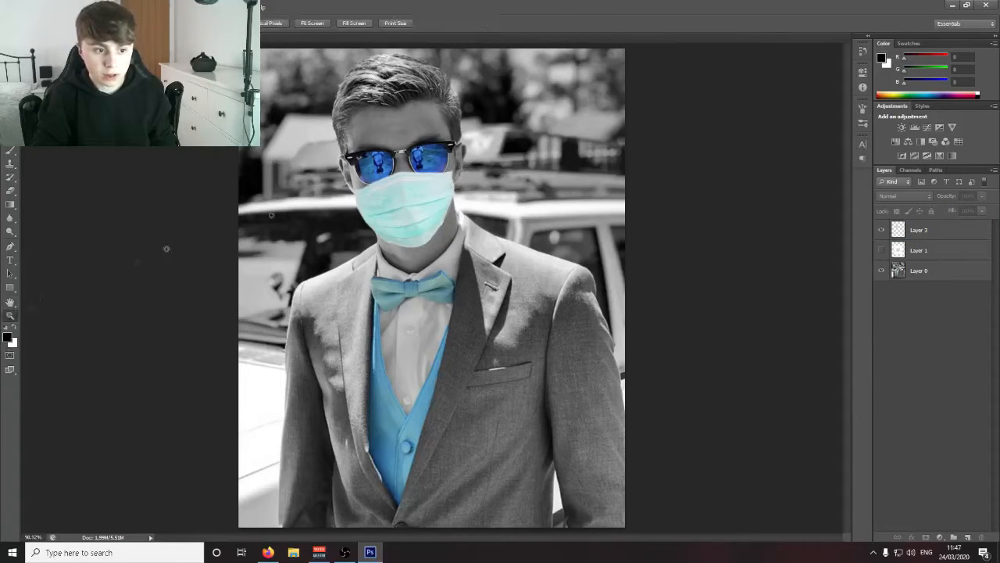
{"action": "left_click", "coordinate": [458, 173]}
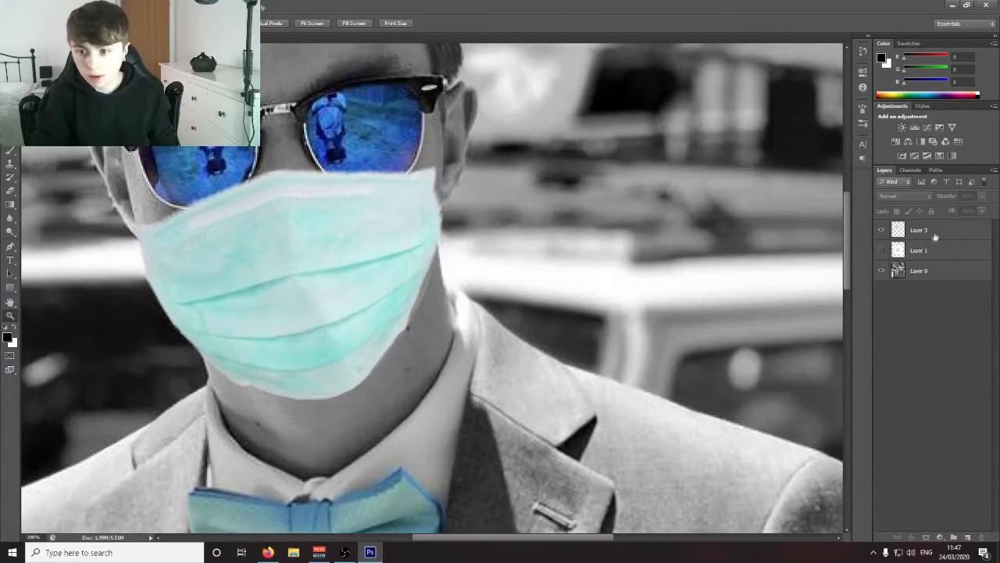
{"action": "left_click", "coordinate": [936, 231]}
{"action": "left_click", "coordinate": [967, 539]}
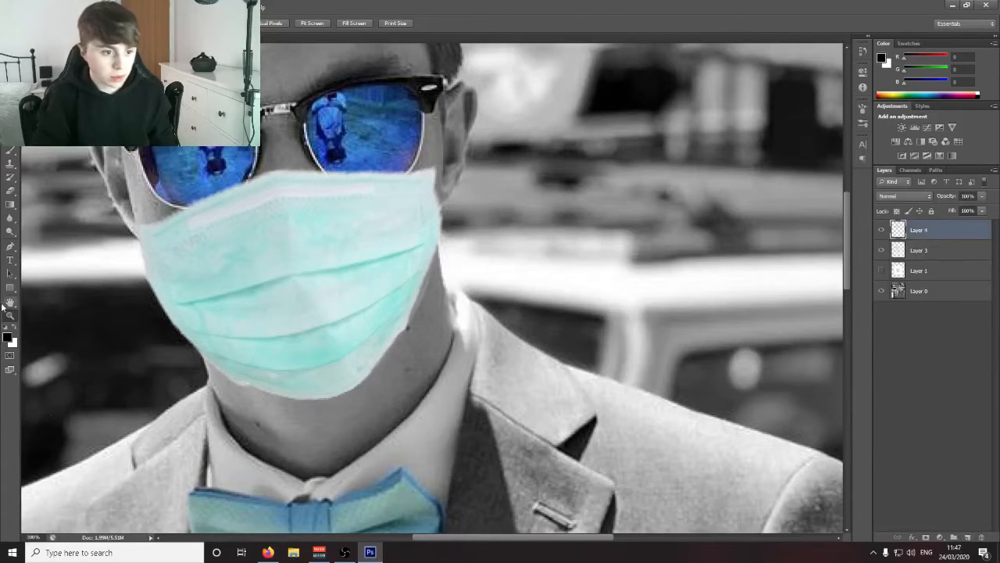
{"action": "left_click", "coordinate": [10, 154]}
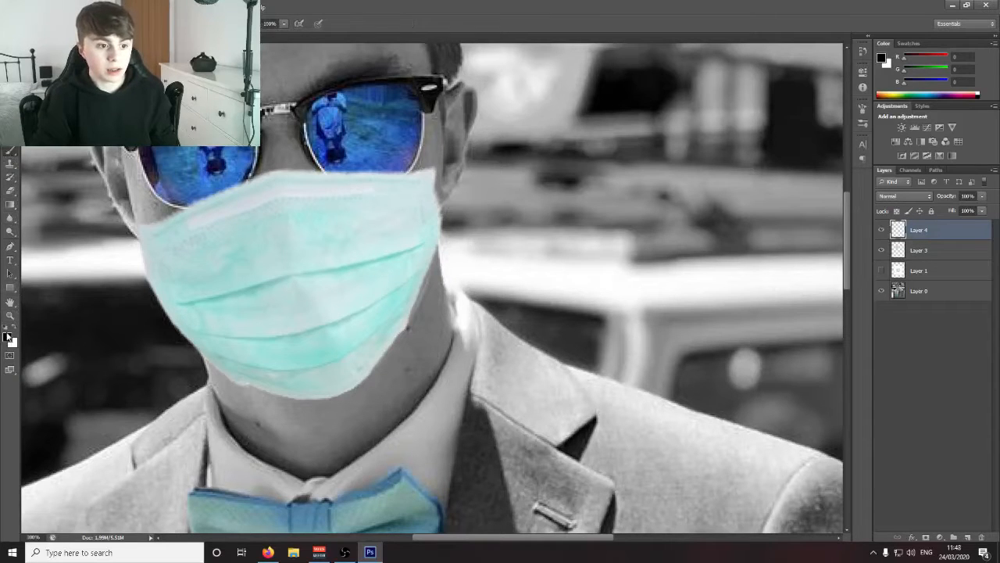
{"action": "left_click", "coordinate": [8, 337]}
{"action": "left_click_drag", "start_coordinate": [409, 149], "coordinate": [404, 90]}
{"action": "left_click", "coordinate": [655, 86]}
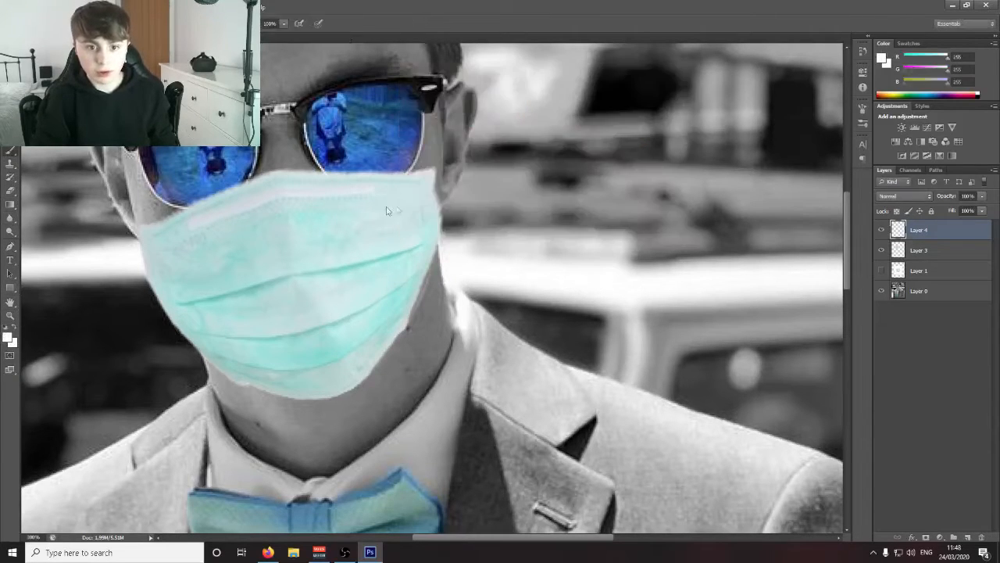
Step: Try painting a white strap from the mask's upper right corner along the ear, and undo the strokes
{"action": "left_click_drag", "start_coordinate": [435, 163], "coordinate": [446, 86]}
{"action": "left_click_drag", "start_coordinate": [436, 172], "coordinate": [453, 196]}
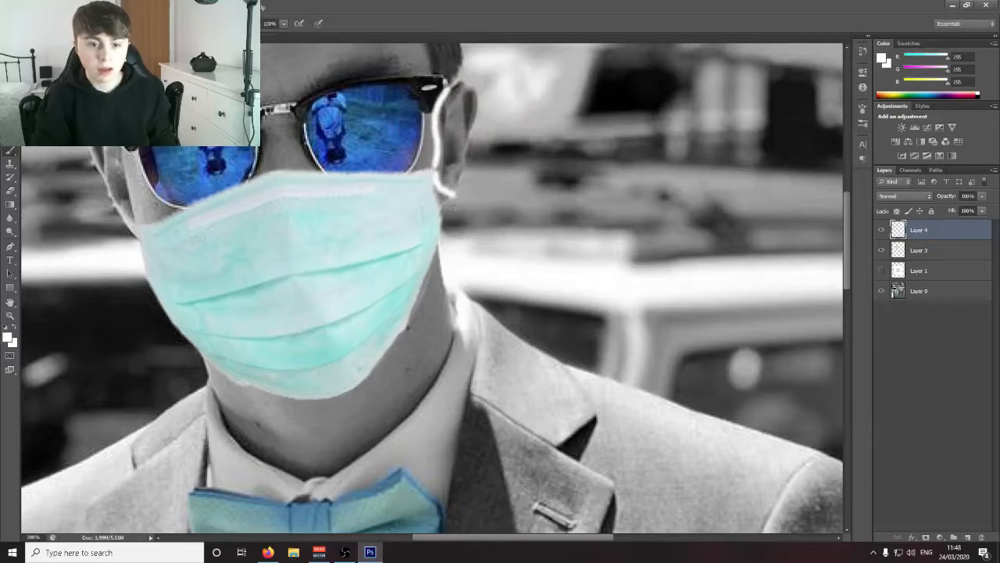
{"action": "key", "text": "ctrl+z"}
{"action": "key", "text": "ctrl+alt+z"}
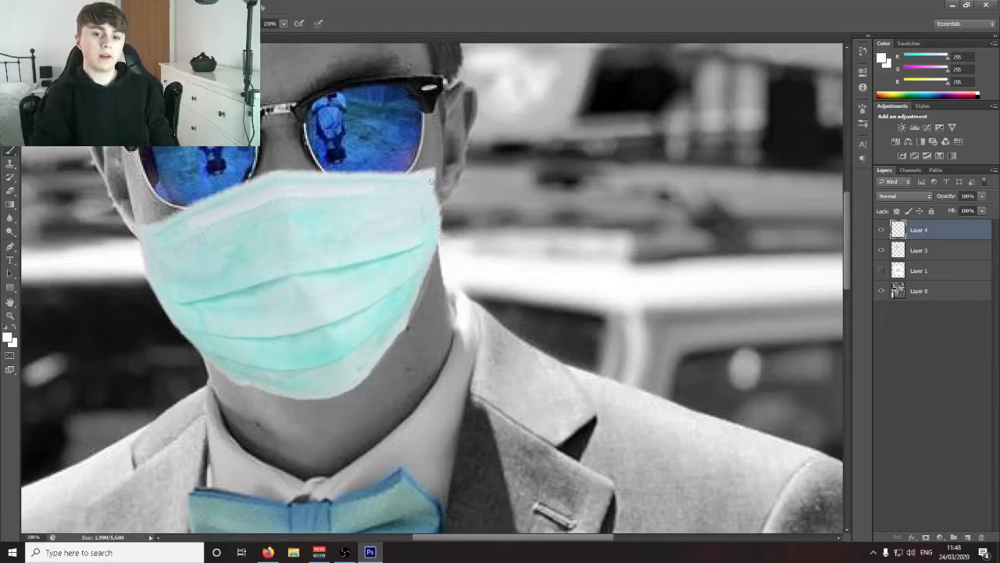
Step: Paint thinner white ear straps from both sides of the mask toward the ears, undoing the stray lower stroke
{"action": "left_click", "coordinate": [42, 23]}
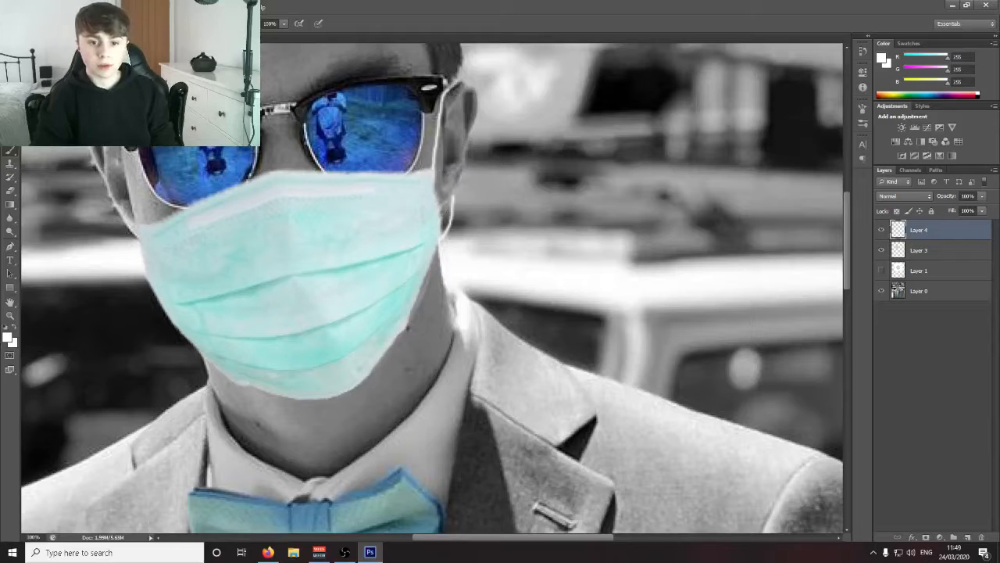
{"action": "key", "text": "ctrl+z"}
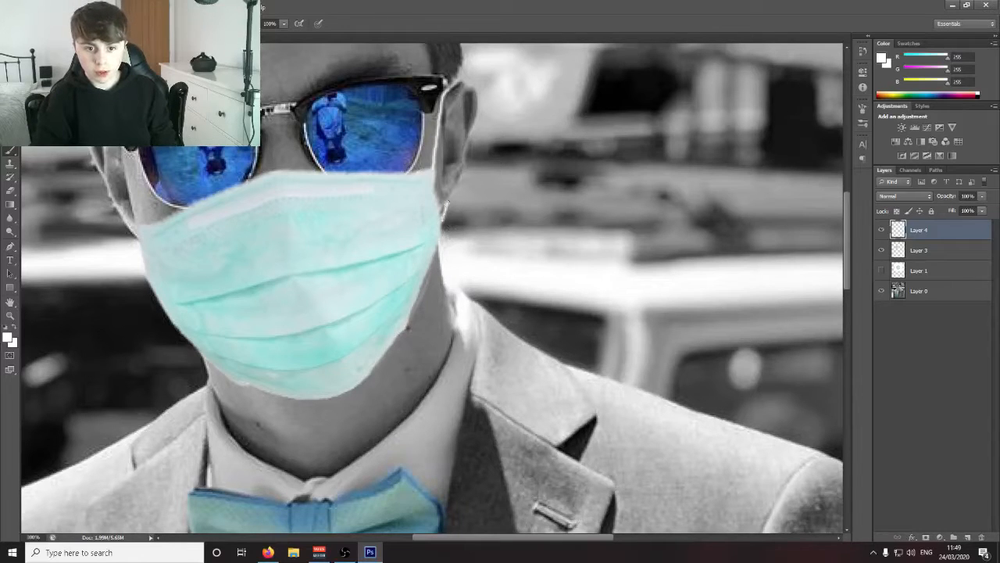
{"action": "left_click_drag", "start_coordinate": [584, 542], "coordinate": [543, 540]}
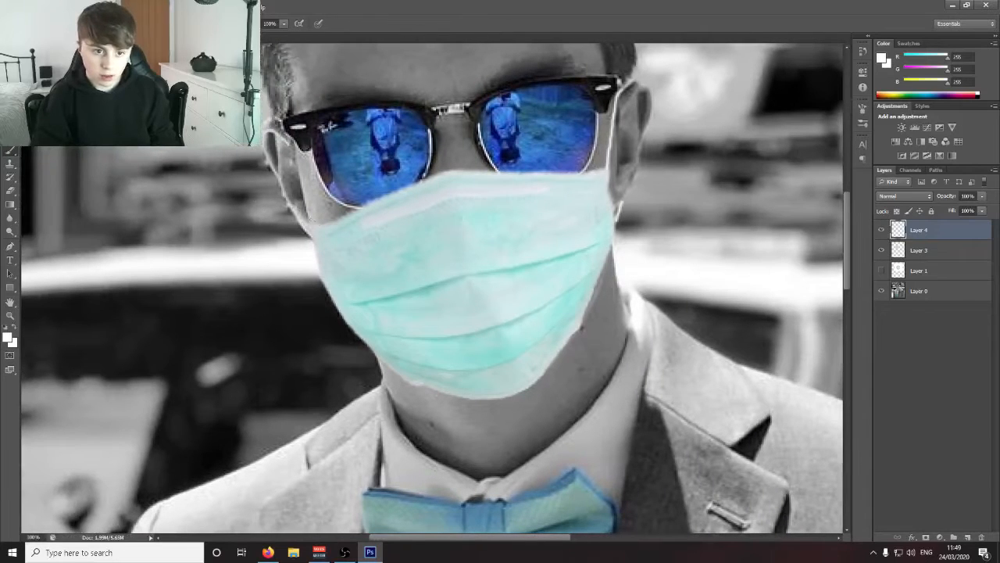
{"action": "left_click_drag", "start_coordinate": [315, 226], "coordinate": [291, 143]}
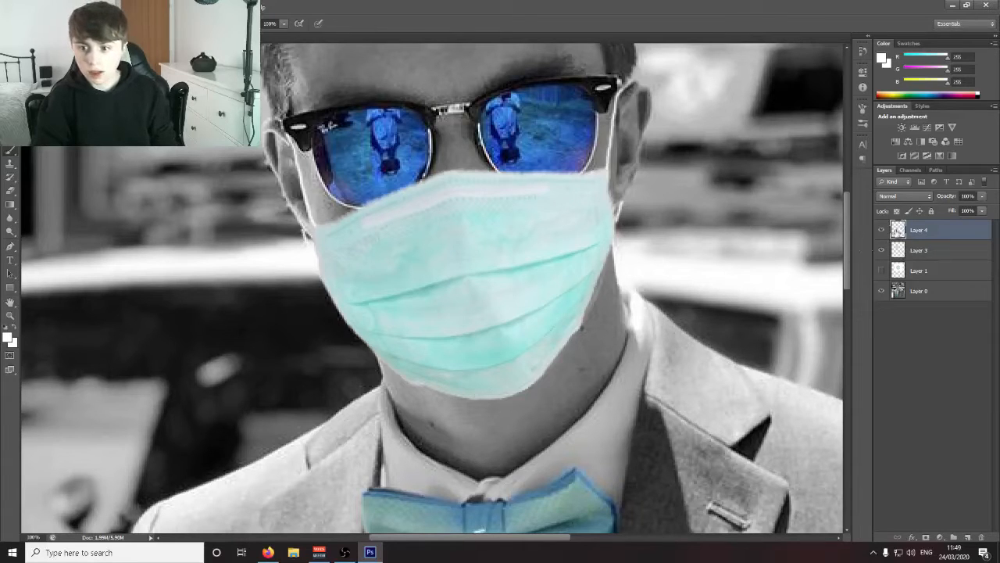
Step: Hide the mask layer and select the sunglasses, including frames and lenses, on the portrait layer
{"action": "left_click", "coordinate": [885, 249]}
{"action": "left_click", "coordinate": [897, 291]}
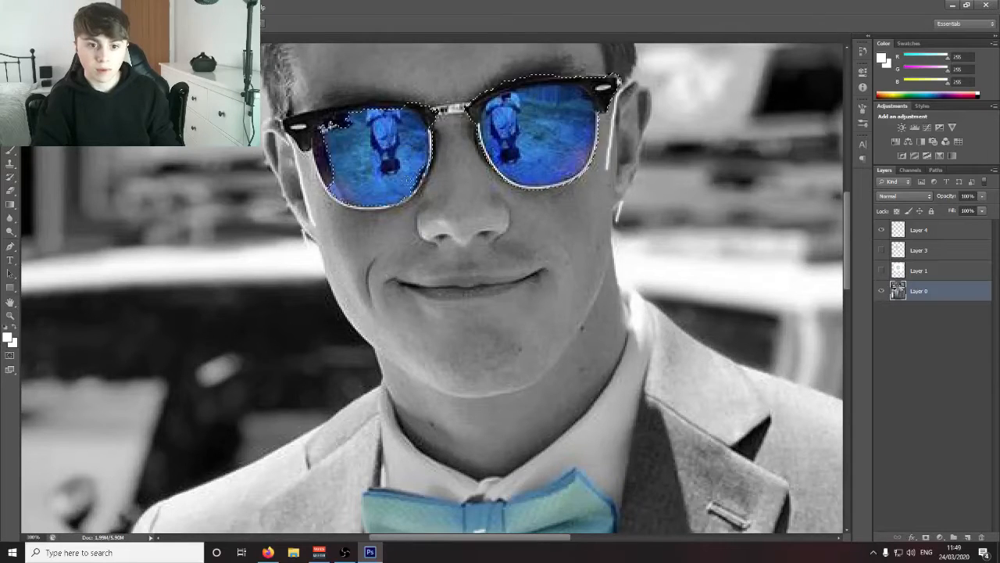
{"action": "left_click", "coordinate": [331, 125]}
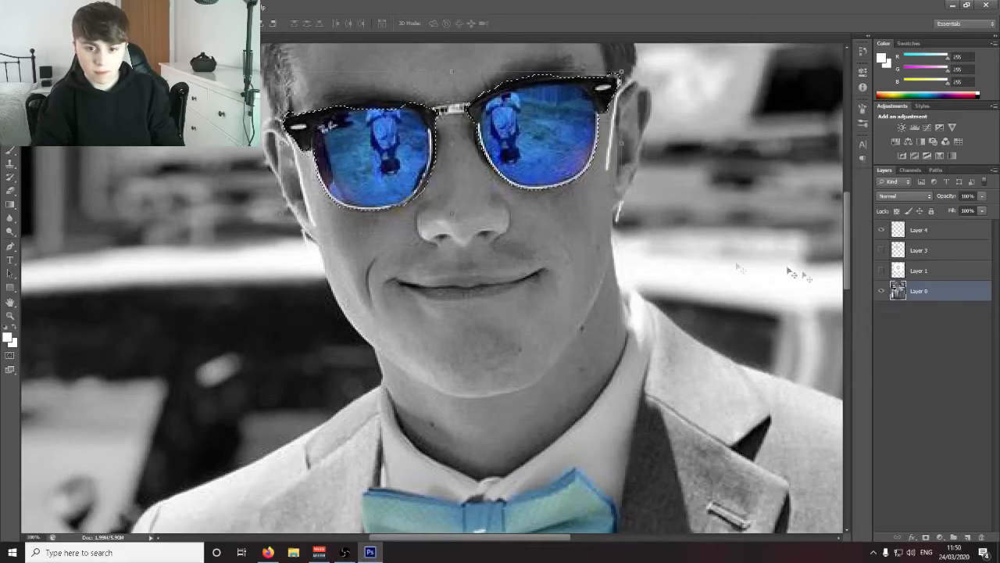
Step: Copy the selected sunglasses to a new layer at the top of the stack and show the mask layer again
{"action": "key", "text": "ctrl+j"}
{"action": "left_click_drag", "start_coordinate": [898, 290], "coordinate": [922, 228]}
{"action": "left_click", "coordinate": [882, 271]}
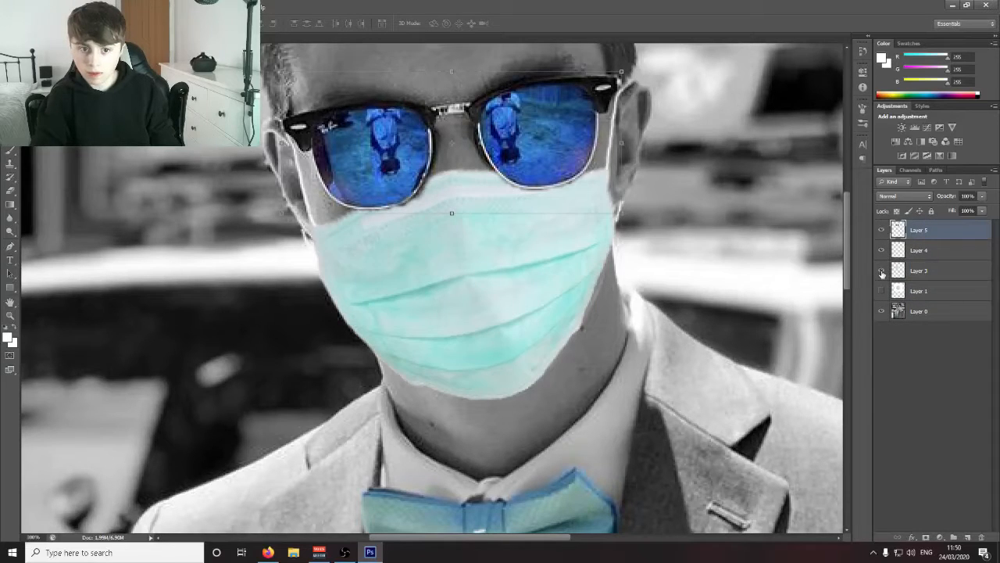
Step: Transform the mask layer slightly so its upper edge tucks under the sunglasses and its sides meet the face
{"action": "left_click", "coordinate": [976, 274]}
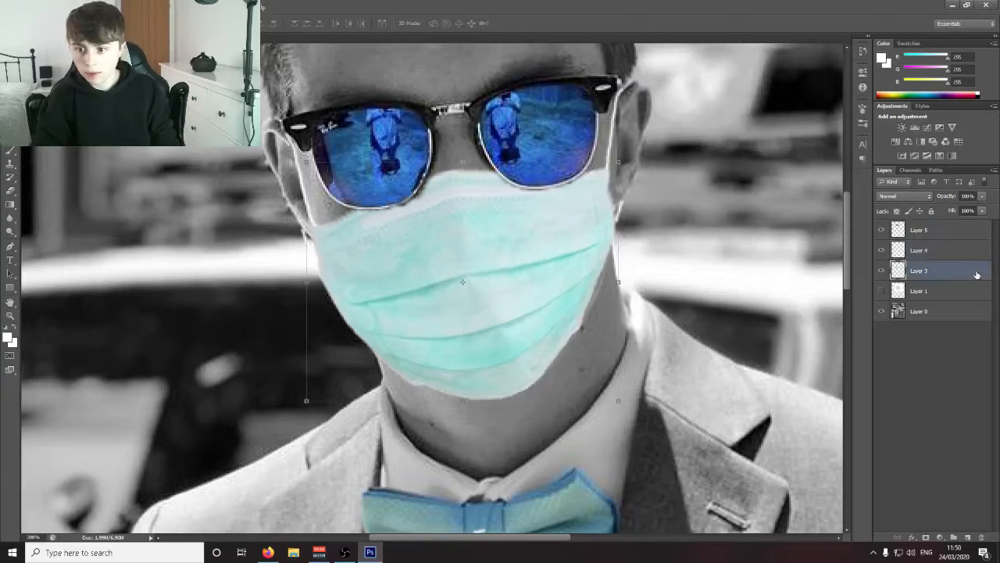
{"action": "left_click_drag", "start_coordinate": [623, 164], "coordinate": [622, 279]}
{"action": "key", "text": "Return"}
{"action": "left_click", "coordinate": [928, 372]}
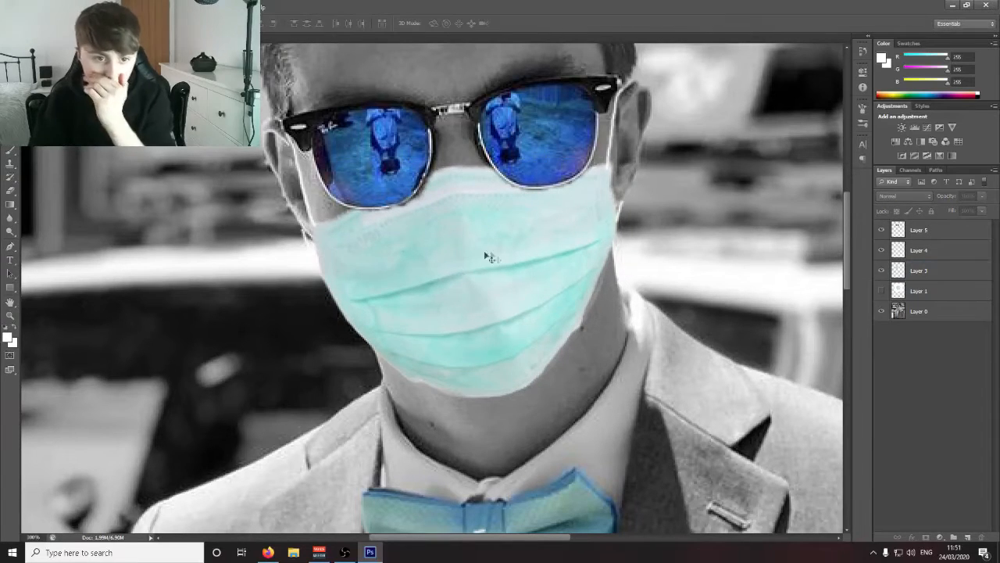
Step: Check the sunglasses and strap layers by hiding and showing each one
{"action": "left_click", "coordinate": [883, 231]}
{"action": "left_click", "coordinate": [883, 230]}
{"action": "left_click", "coordinate": [884, 250]}
{"action": "left_click", "coordinate": [883, 250]}
{"action": "mouse_move", "coordinate": [919, 252]}
{"action": "left_mouse_down"}
{"action": "mouse_move", "coordinate": [921, 225]}
{"action": "mouse_move", "coordinate": [922, 255]}
{"action": "left_mouse_up"}
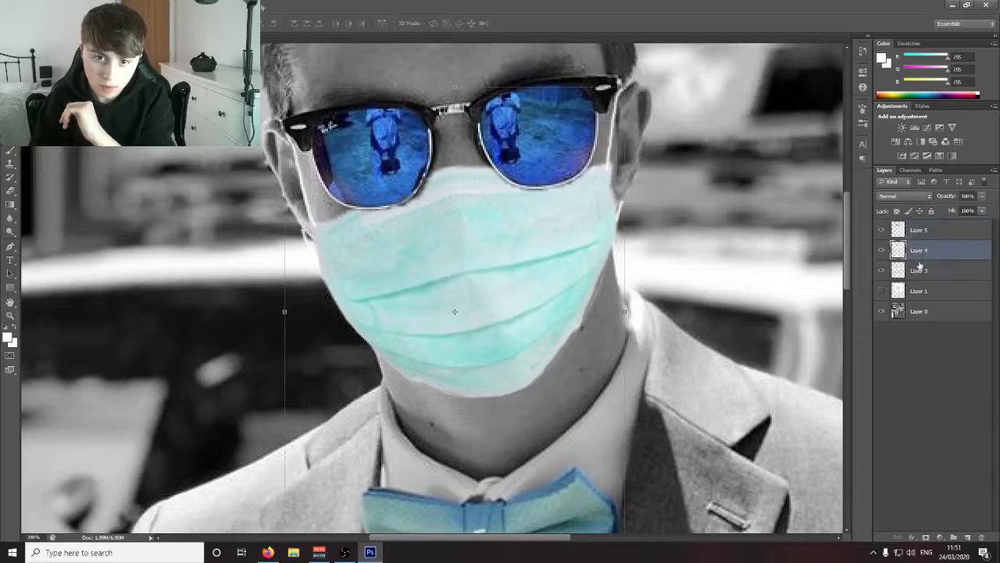
{"action": "left_click", "coordinate": [970, 428]}
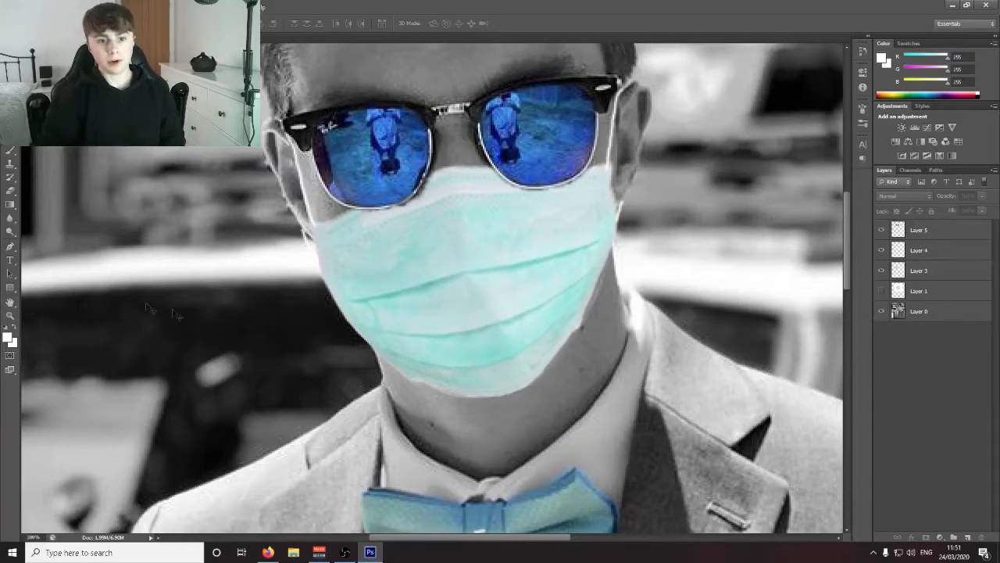
Step: Fit the portrait in view and combine the strap and mask layers into one smart object
{"action": "double_click", "coordinate": [10, 302]}
{"action": "left_click", "coordinate": [967, 230]}
{"action": "left_click", "coordinate": [967, 230]}
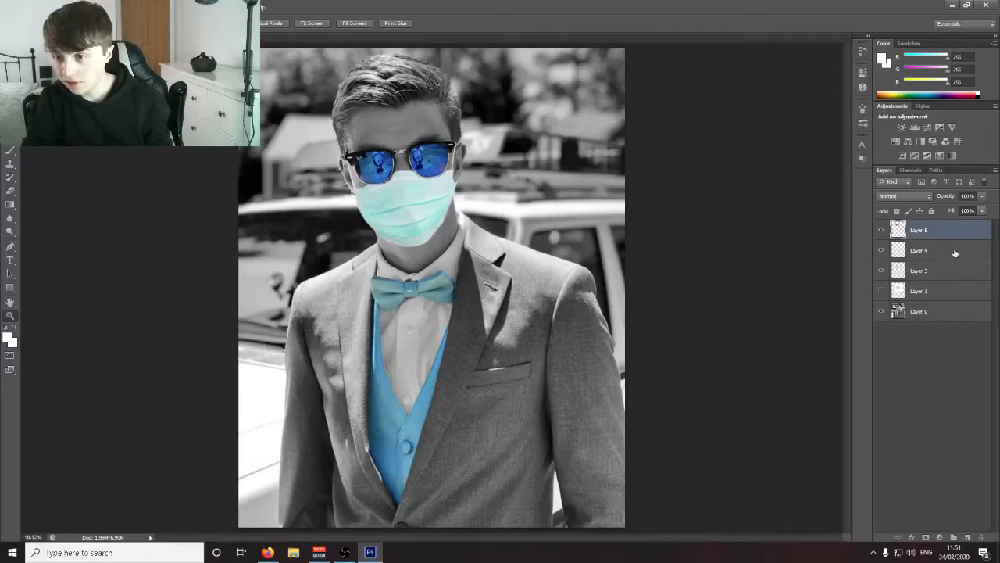
{"action": "left_click", "coordinate": [955, 253]}
{"action": "left_click", "coordinate": [947, 271], "text": "shift"}
{"action": "right_click", "coordinate": [951, 256]}
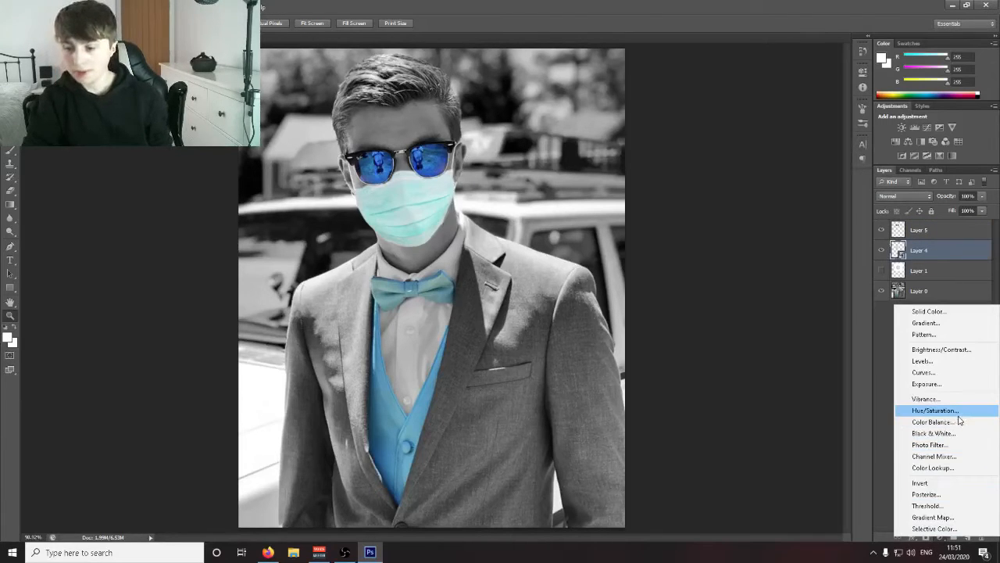
Step: Add a Hue/Saturation adjustment clipped to the mask smart object and shift its hue toward violet-blue
{"action": "left_click", "coordinate": [960, 414]}
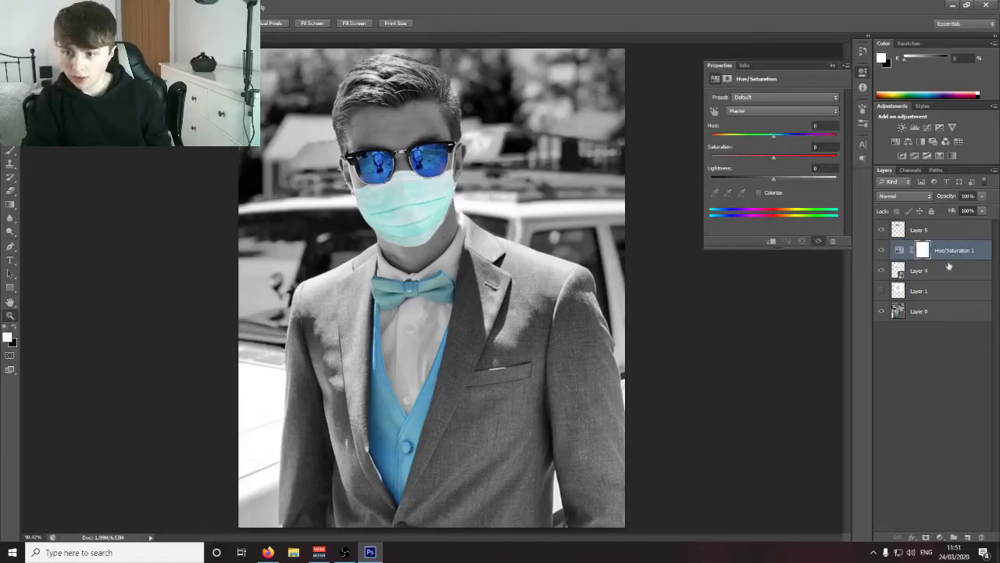
{"action": "left_click", "coordinate": [952, 258], "text": "alt"}
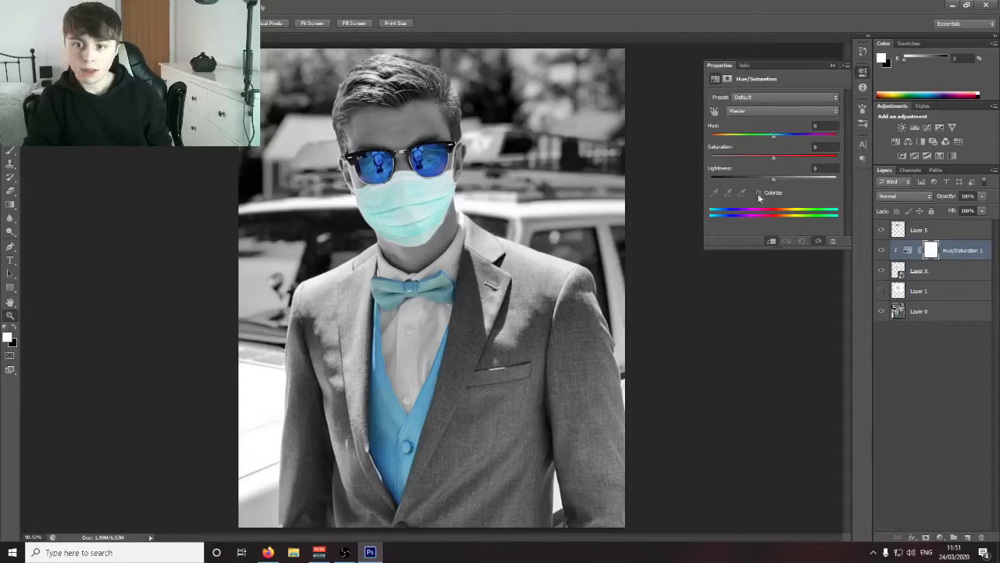
{"action": "left_click_drag", "start_coordinate": [780, 137], "coordinate": [794, 136]}
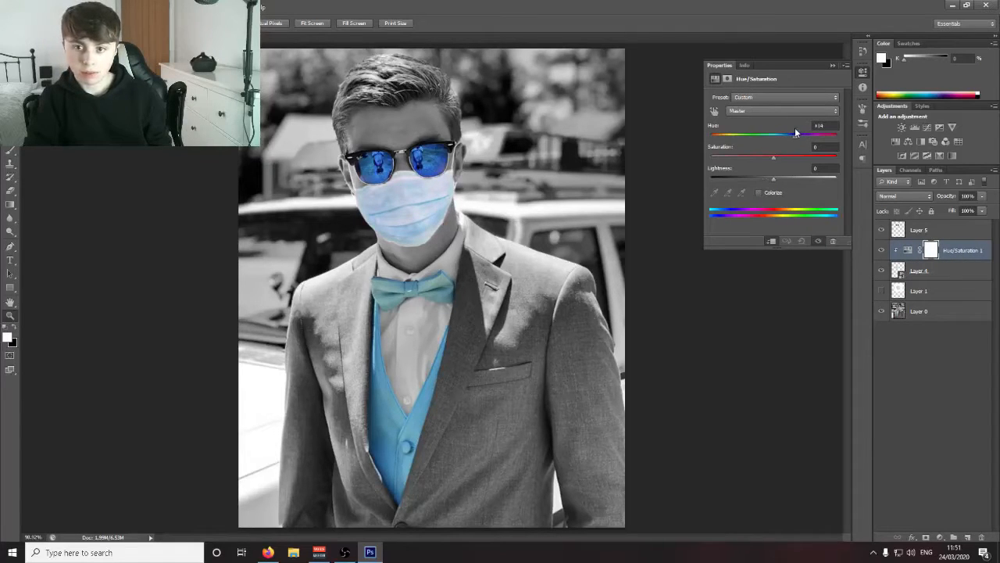
{"action": "left_click", "coordinate": [759, 193]}
{"action": "left_click", "coordinate": [930, 390]}
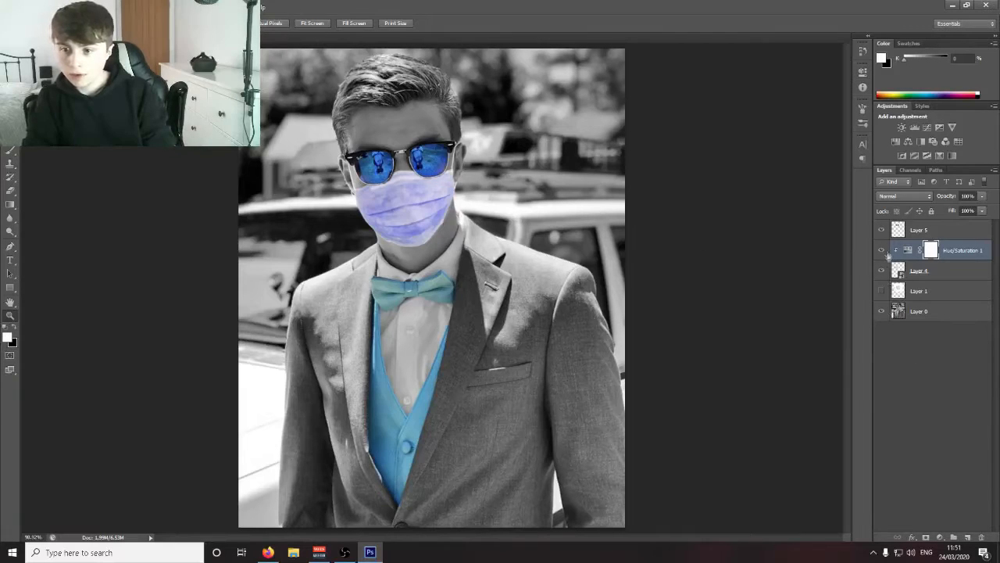
Step: Hide the Hue/Saturation adjustment and give the mask layer a vivid blue Color Overlay
{"action": "left_click", "coordinate": [882, 251]}
{"action": "left_click", "coordinate": [957, 273]}
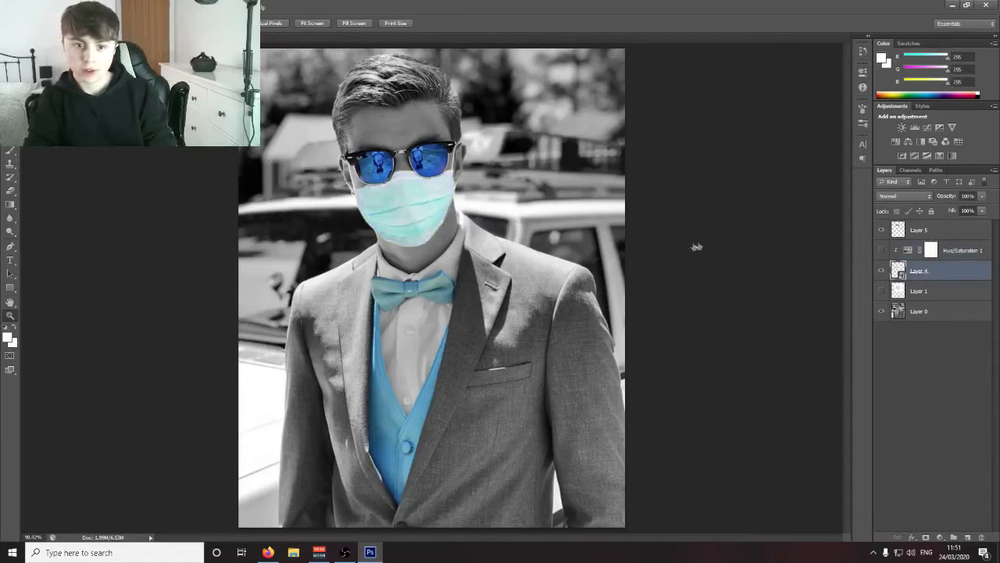
{"action": "left_click", "coordinate": [563, 259]}
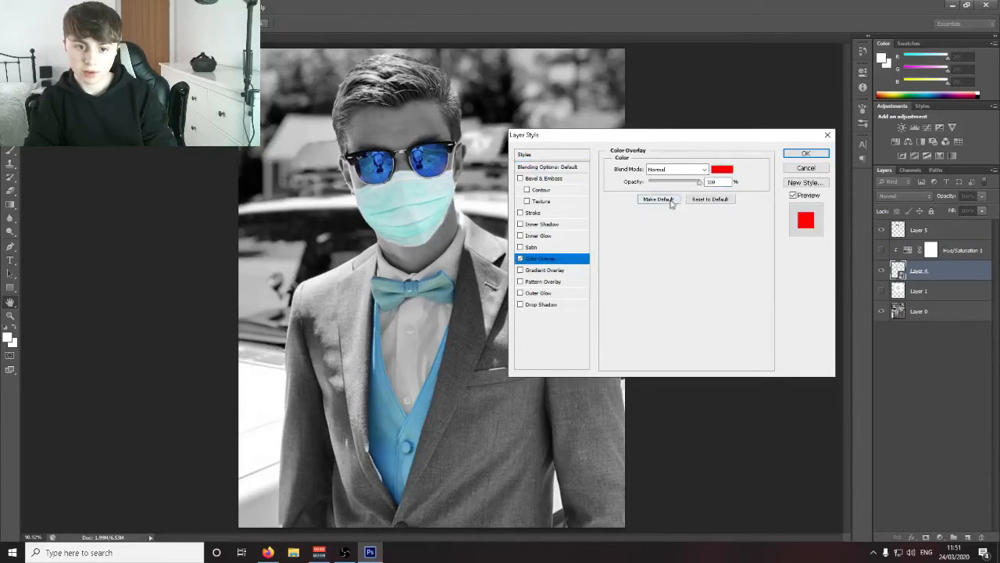
{"action": "left_click", "coordinate": [721, 168]}
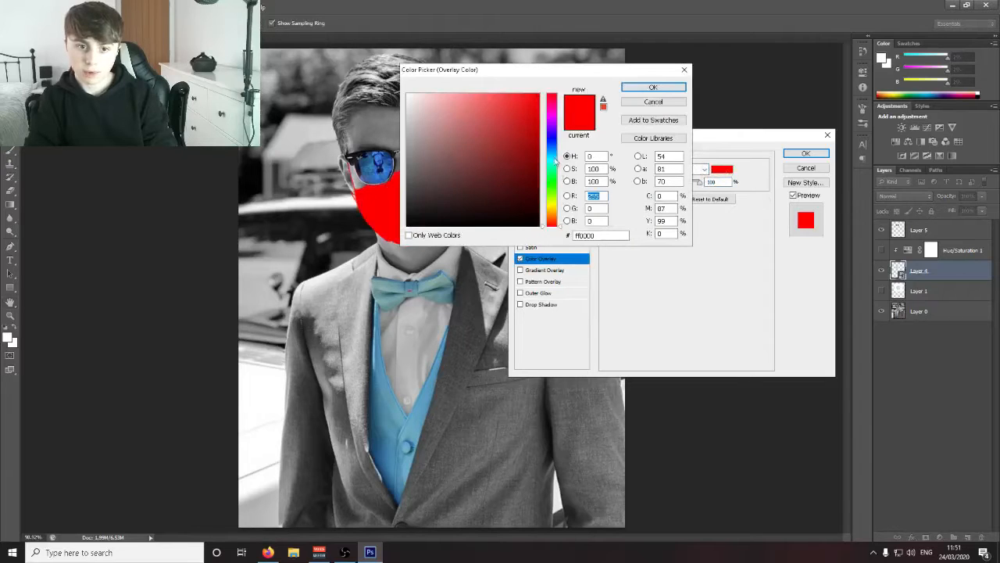
{"action": "left_click_drag", "start_coordinate": [556, 161], "coordinate": [551, 140]}
{"action": "left_click", "coordinate": [538, 116]}
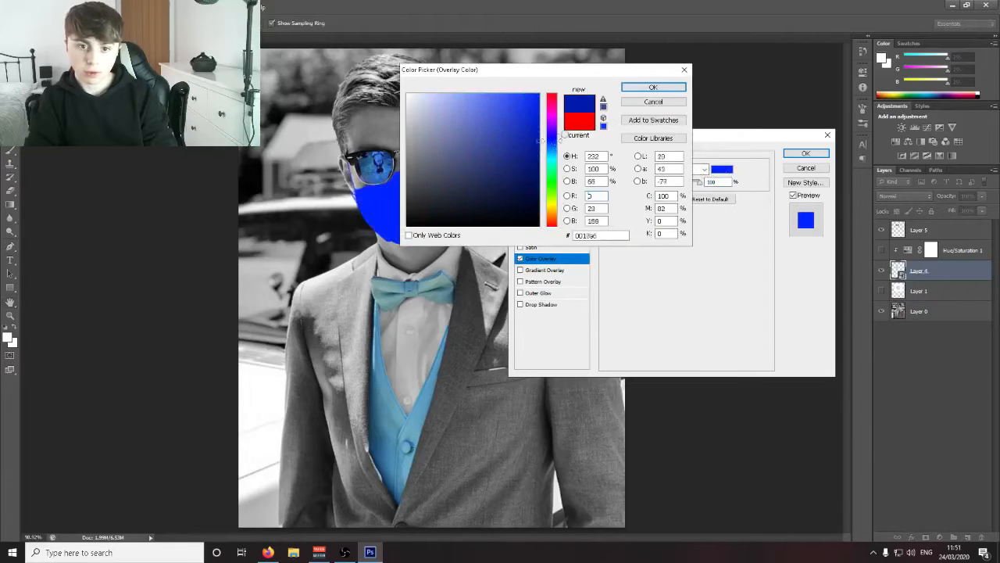
{"action": "left_click", "coordinate": [653, 87]}
Step: Lower the Color Overlay's opacity to about a third and show the Hue/Saturation adjustment again
{"action": "left_click_drag", "start_coordinate": [691, 182], "coordinate": [666, 183]}
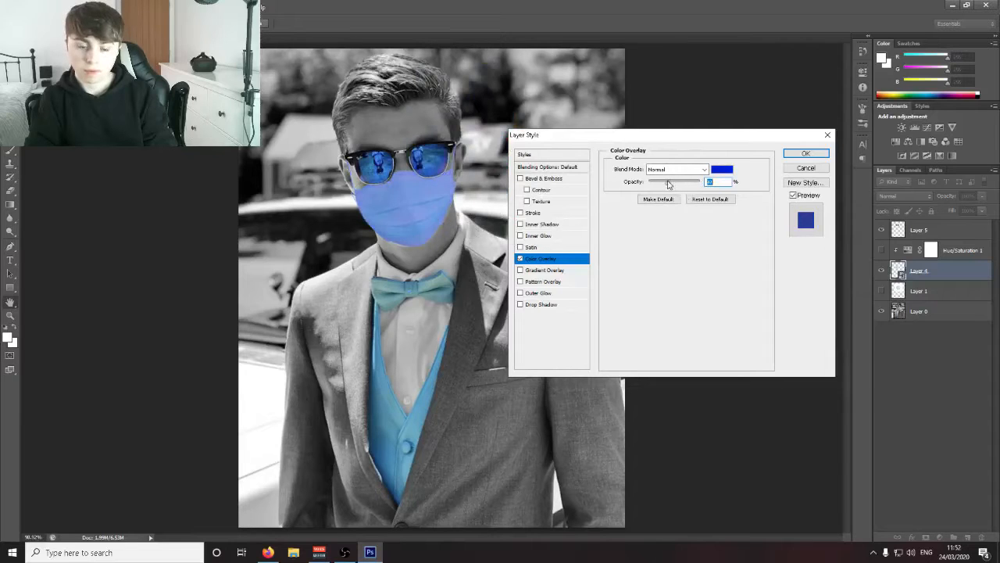
{"action": "left_click", "coordinate": [806, 153]}
{"action": "left_click", "coordinate": [883, 250]}
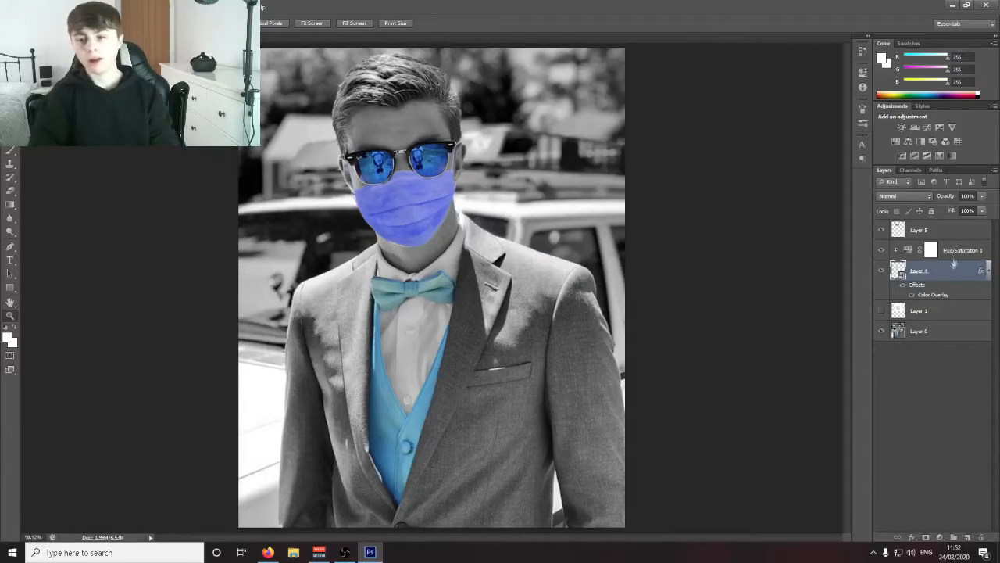
Step: Try a Black & White adjustment layer clipped to the mask, and delete it
{"action": "left_click", "coordinate": [957, 498]}
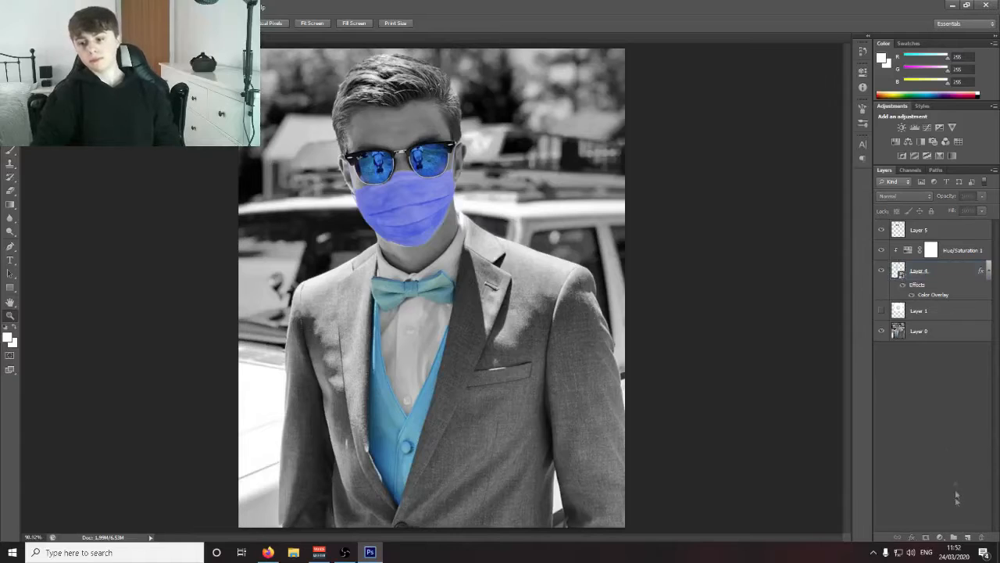
{"action": "left_click", "coordinate": [941, 540]}
{"action": "left_click", "coordinate": [934, 439]}
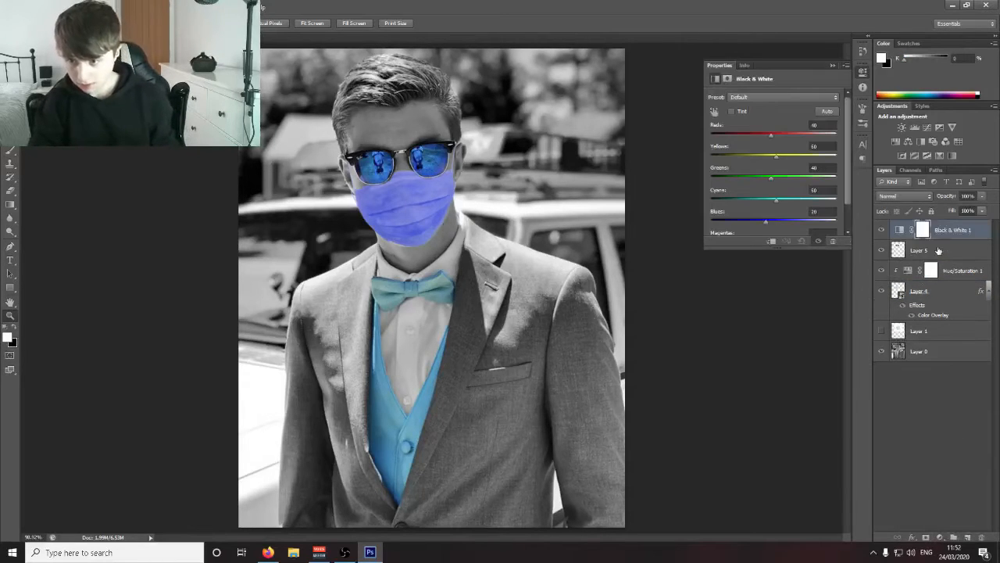
{"action": "left_click_drag", "start_coordinate": [948, 265], "coordinate": [946, 267]}
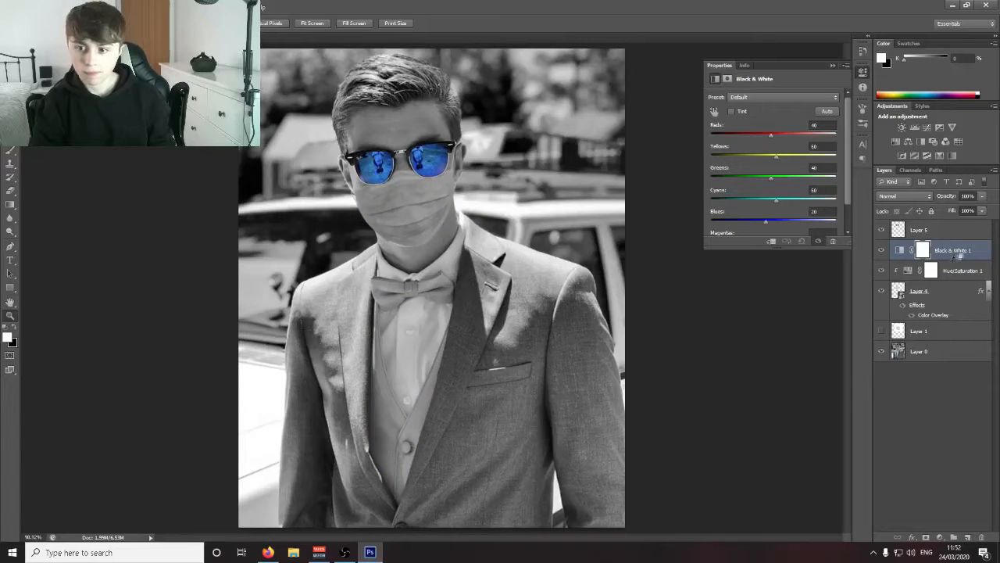
{"action": "left_click_drag", "start_coordinate": [960, 255], "coordinate": [954, 280]}
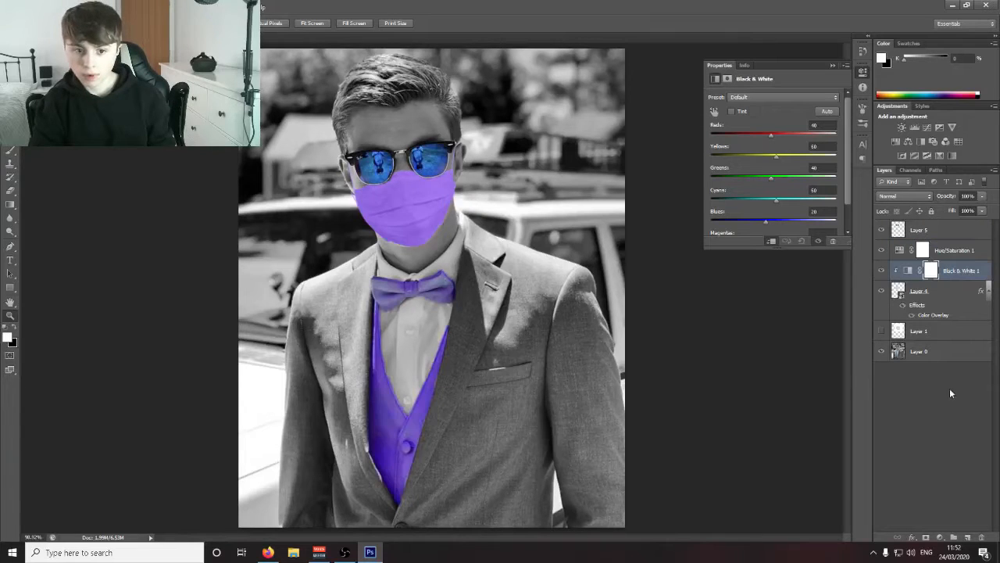
{"action": "left_click", "coordinate": [961, 279], "text": "alt"}
{"action": "key", "text": "Delete"}
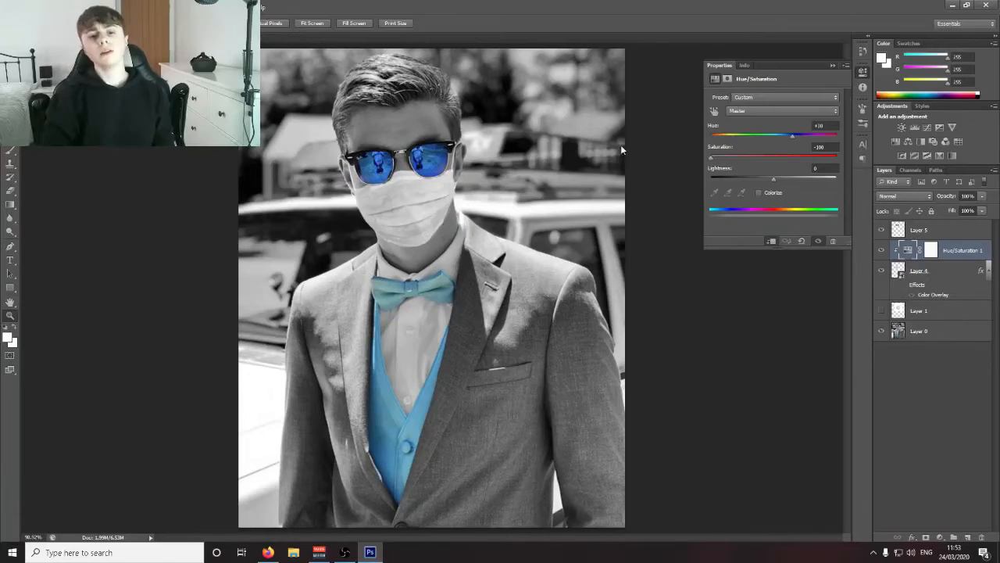
Step: Show the mask's layer effects and set the Hue/Saturation adjustment's saturation to -17
{"action": "left_click", "coordinate": [903, 290]}
{"action": "left_click", "coordinate": [769, 158]}
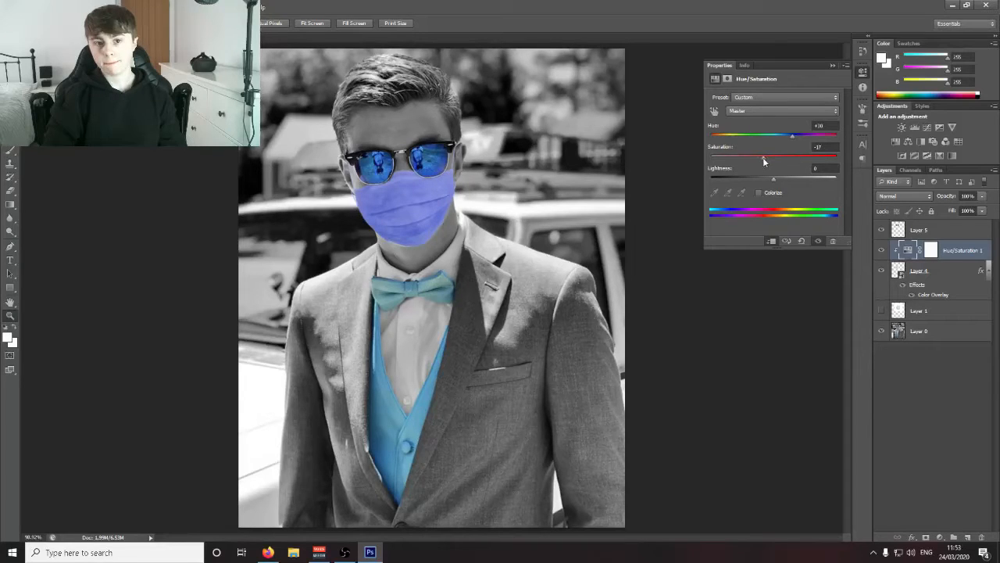
{"action": "left_click", "coordinate": [833, 65]}
Step: Add a Drop Shadow to the mask at 30% opacity and a -35° angle with a short distance, and compare by toggling the layer
{"action": "left_click", "coordinate": [945, 268]}
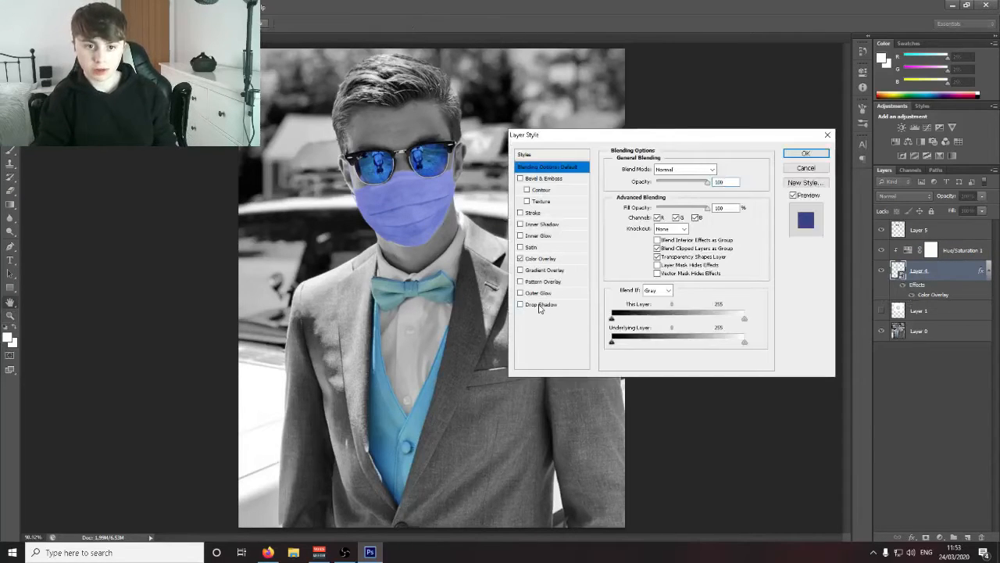
{"action": "left_click", "coordinate": [539, 305]}
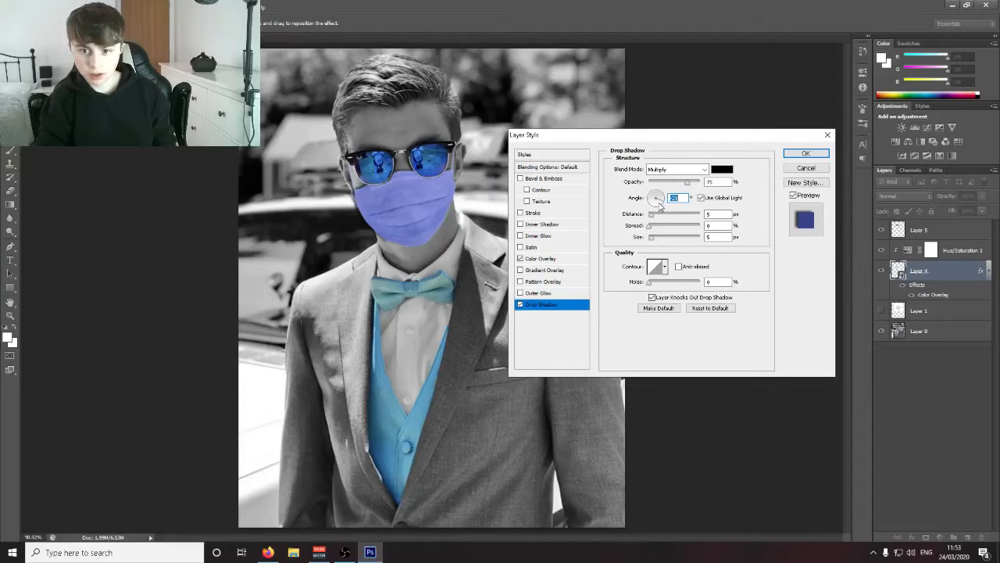
{"action": "left_click", "coordinate": [663, 203]}
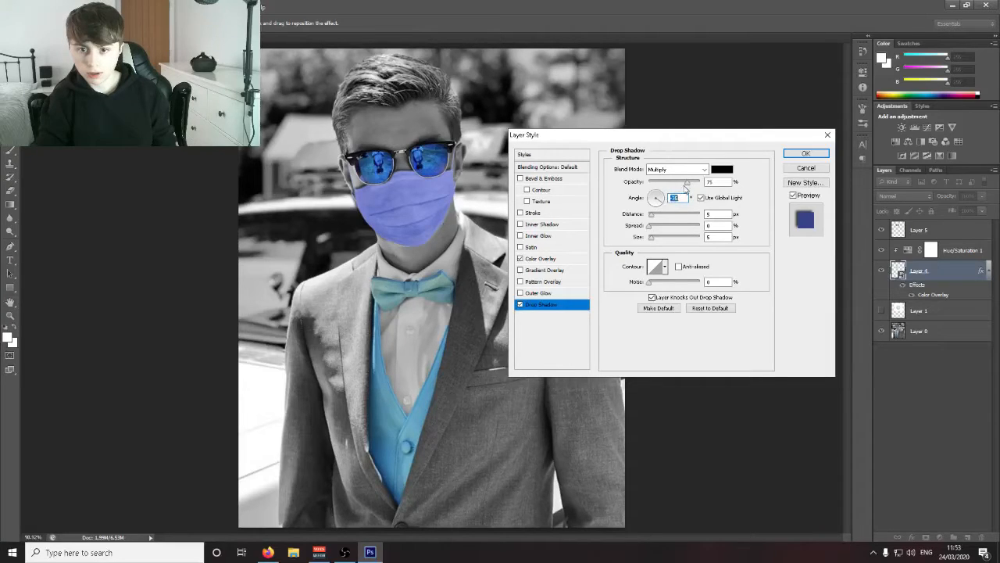
{"action": "left_click_drag", "start_coordinate": [674, 185], "coordinate": [664, 185]}
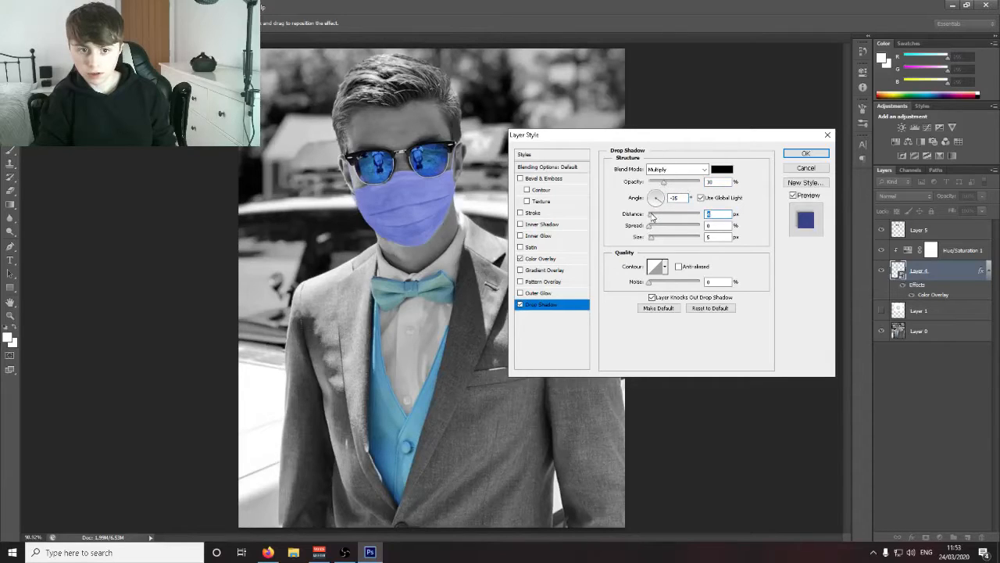
{"action": "left_click", "coordinate": [655, 236]}
{"action": "key", "text": "Return"}
{"action": "left_click", "coordinate": [882, 270]}
{"action": "left_click", "coordinate": [882, 270]}
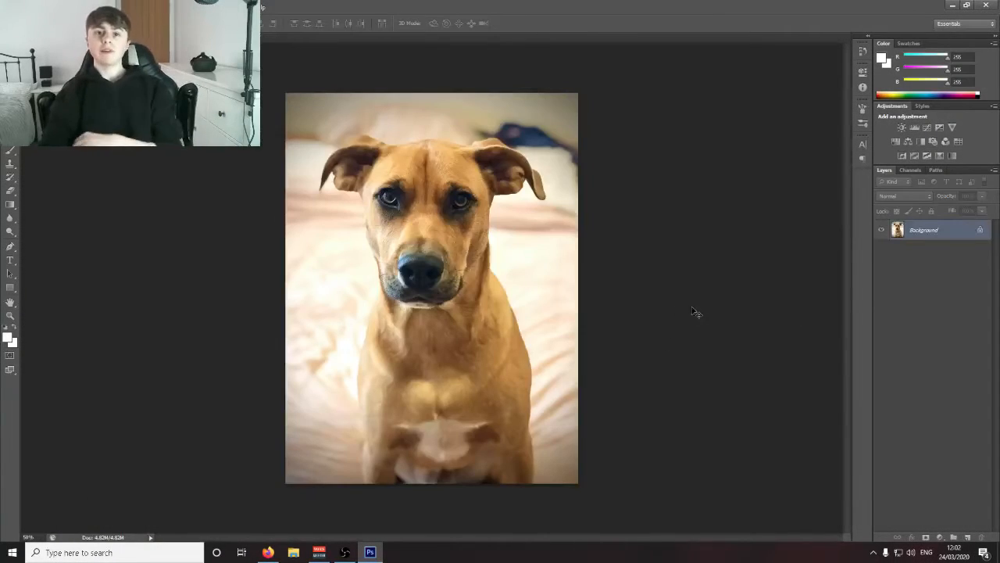
Step: Convert the dog photo's locked Background into a regular layer named Layer 0
{"action": "double_click", "coordinate": [961, 234]}
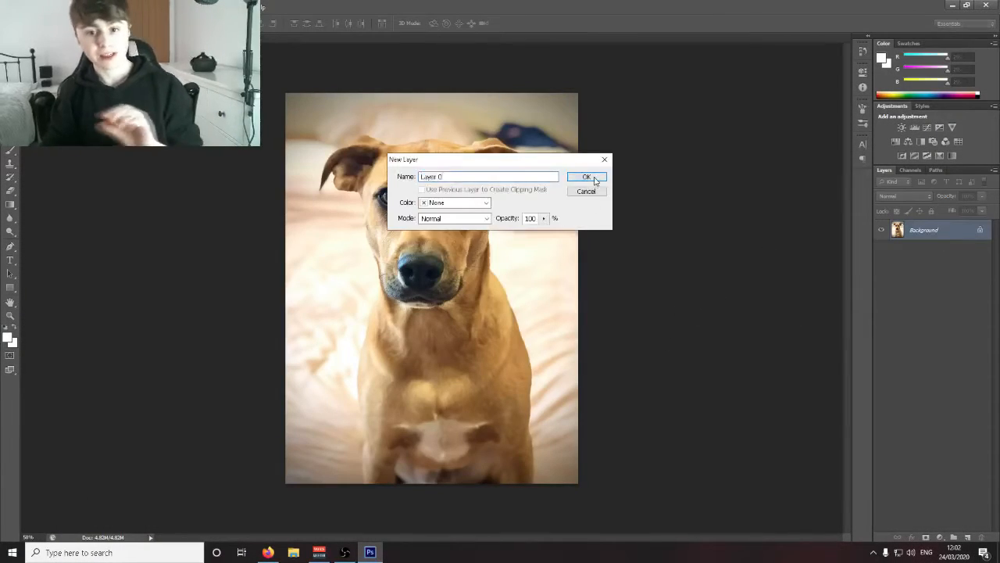
{"action": "left_click", "coordinate": [588, 174]}
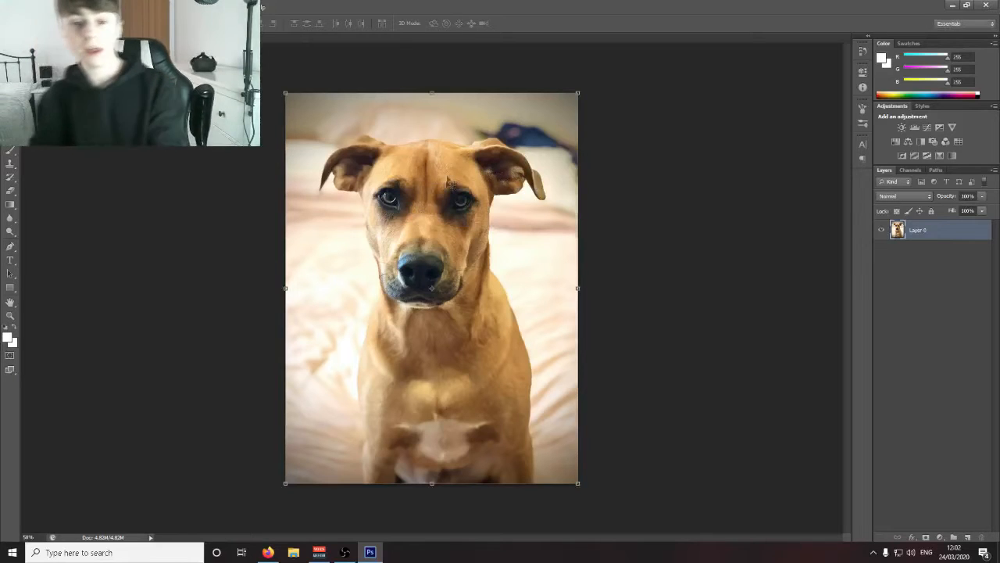
Step: Examine the edges of the dog's body against the bedding up close, and return to the full image
{"action": "left_click", "coordinate": [7, 317]}
{"action": "mouse_move", "coordinate": [515, 324]}
{"action": "left_mouse_down"}
{"action": "mouse_move", "coordinate": [539, 341]}
{"action": "mouse_move", "coordinate": [528, 334]}
{"action": "left_mouse_up"}
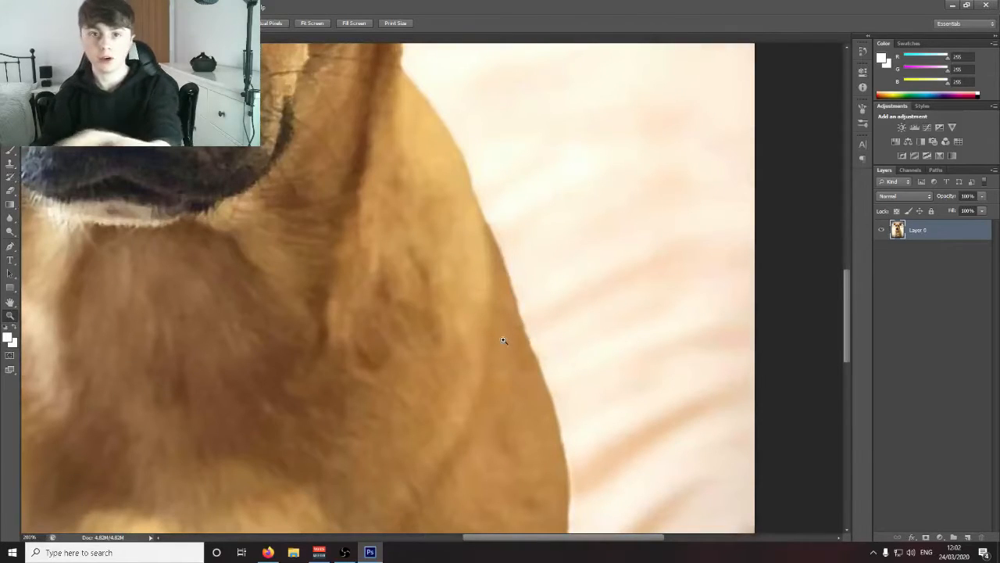
{"action": "left_click_drag", "start_coordinate": [555, 539], "coordinate": [450, 553]}
{"action": "scroll", "coordinate": [302, 387], "scroll_direction": "down", "scroll_amount": 3}
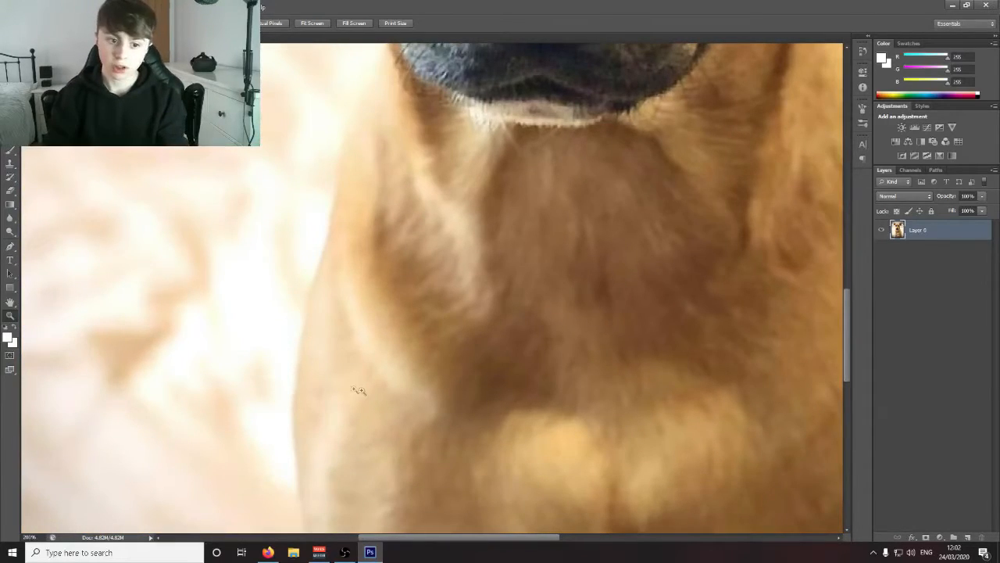
{"action": "scroll", "coordinate": [268, 365], "scroll_direction": "up", "scroll_amount": 1}
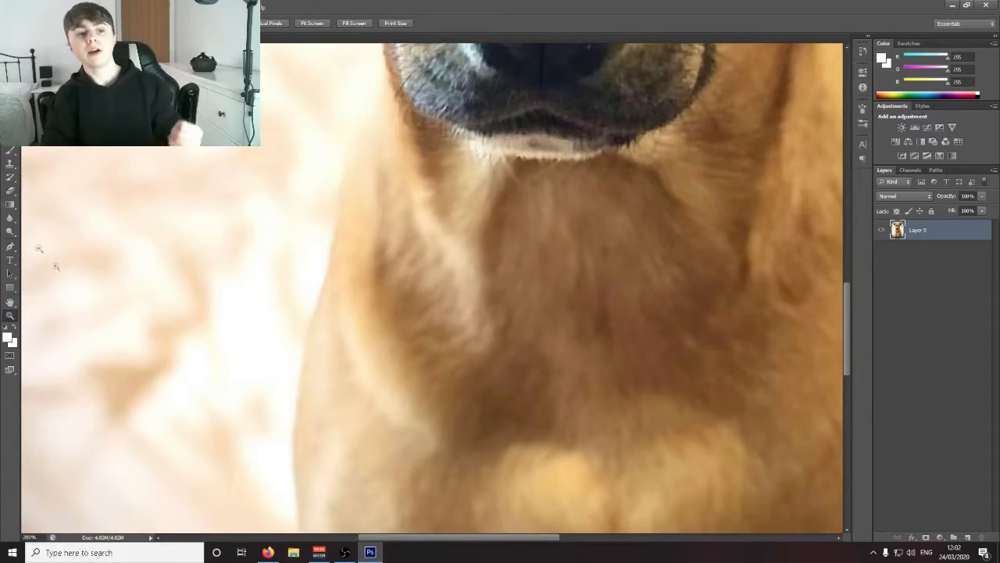
{"action": "right_click", "coordinate": [185, 195]}
{"action": "left_click", "coordinate": [211, 205]}
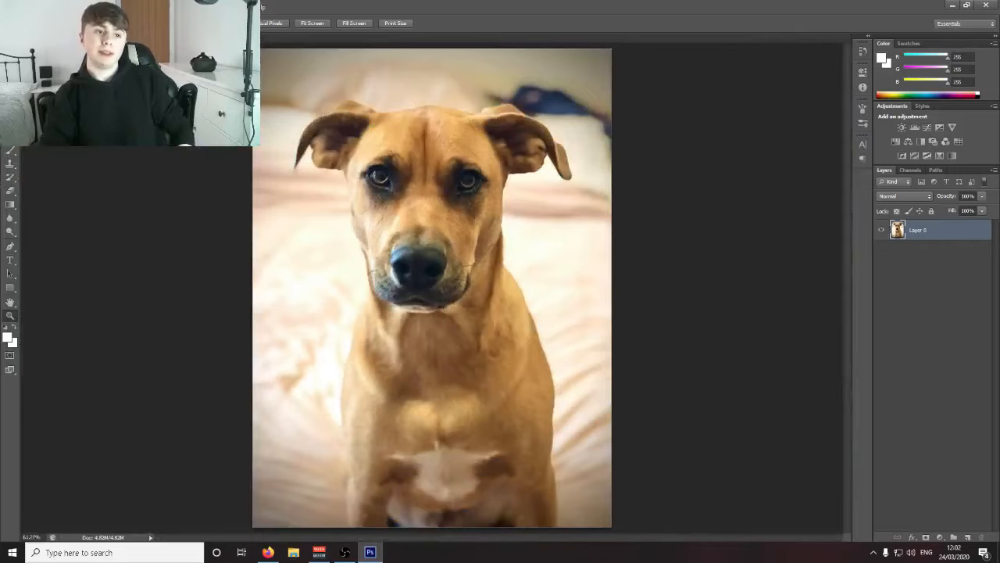
Step: Quick-select the dog's whole body, head and ears, and subtract the bedding beside it from the selection
{"action": "left_click", "coordinate": [10, 94]}
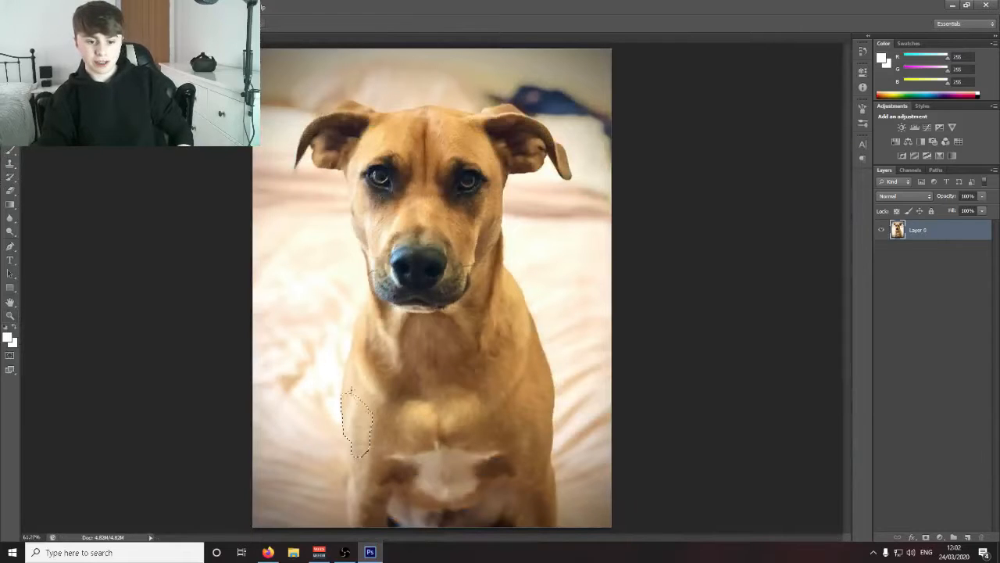
{"action": "left_click_drag", "start_coordinate": [372, 341], "coordinate": [388, 314]}
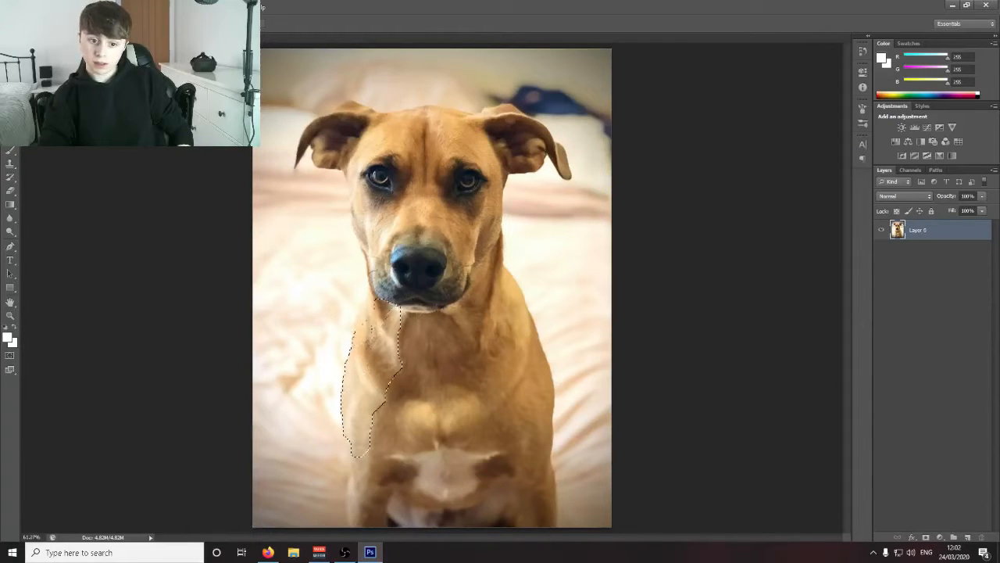
{"action": "left_click_drag", "start_coordinate": [358, 451], "coordinate": [363, 467]}
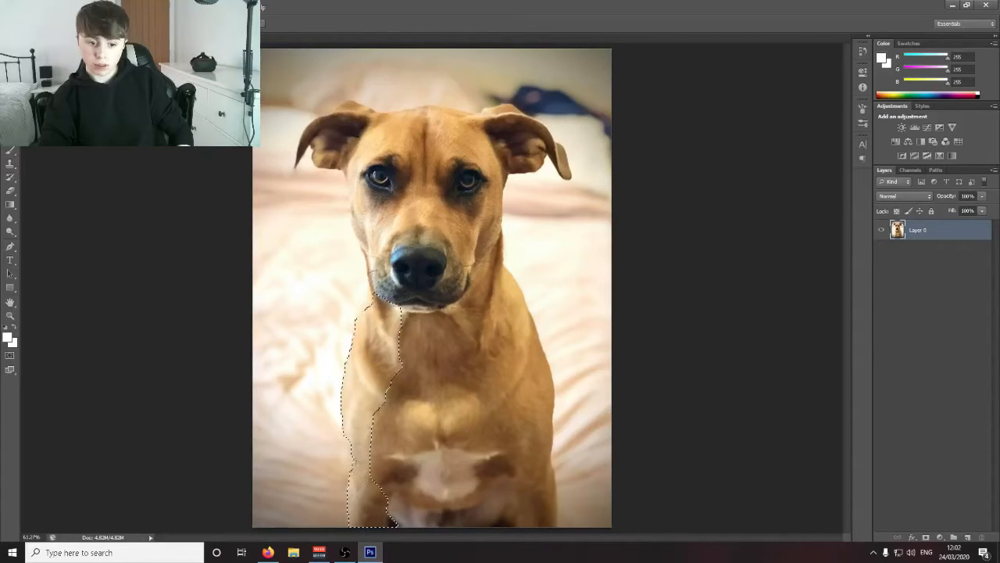
{"action": "left_click_drag", "start_coordinate": [391, 445], "coordinate": [484, 375]}
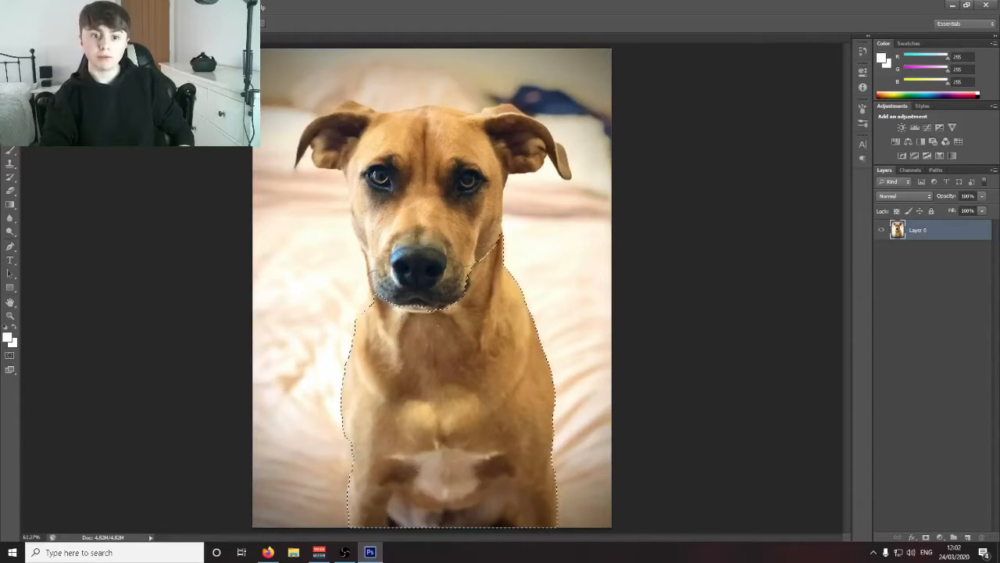
{"action": "left_click_drag", "start_coordinate": [398, 263], "coordinate": [286, 304]}
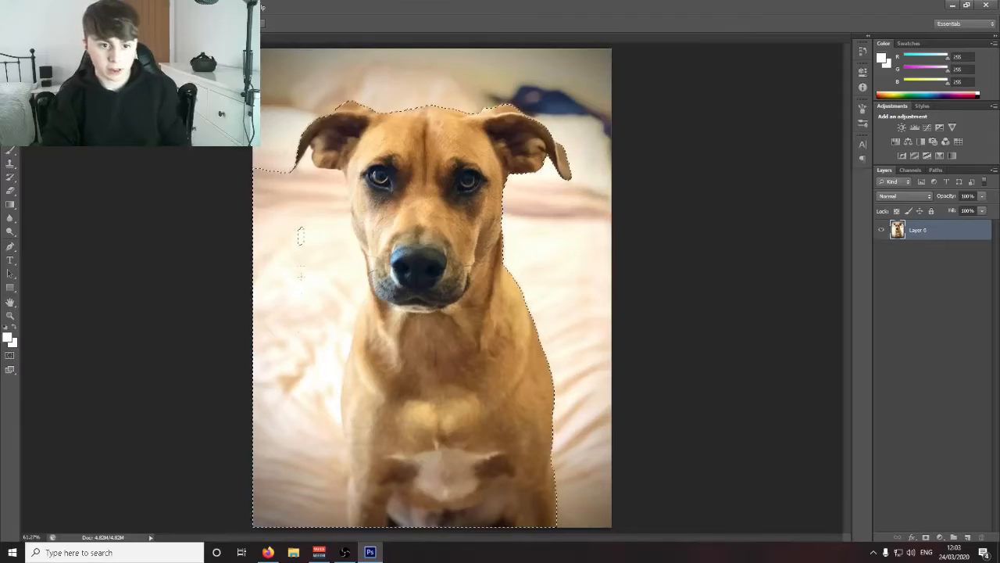
{"action": "left_click_drag", "start_coordinate": [301, 236], "coordinate": [259, 190]}
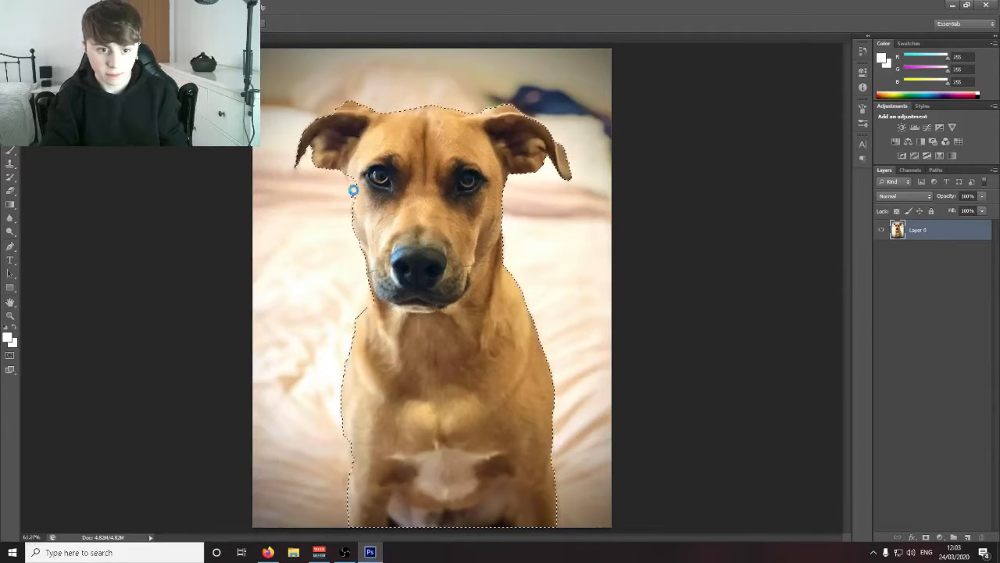
Step: Copy the selected dog onto its own layer, hide Layer 0 and compare the cutout with the original photo
{"action": "key", "text": "ctrl+j"}
{"action": "key", "text": "v"}
{"action": "left_click", "coordinate": [881, 250]}
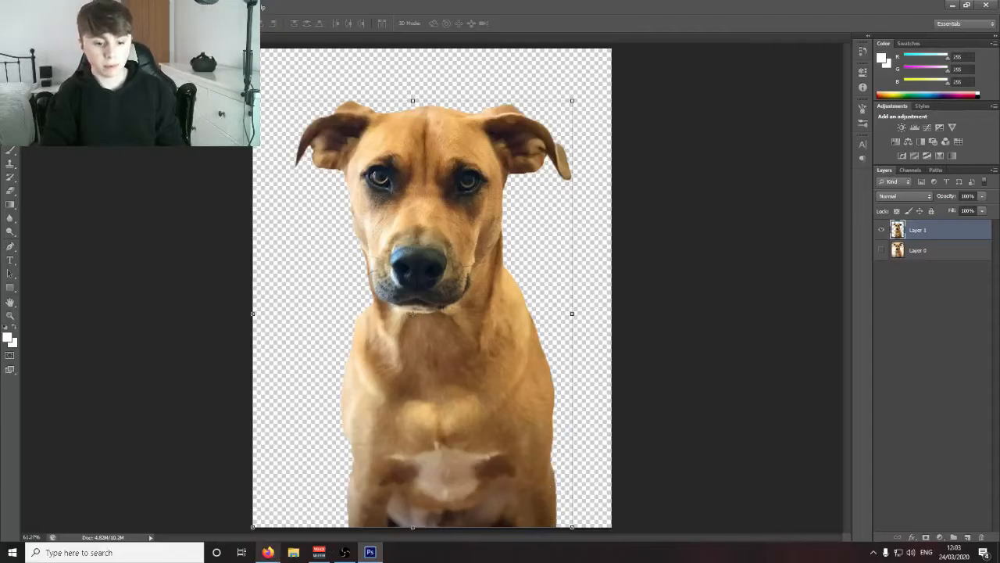
{"action": "left_click", "coordinate": [881, 251]}
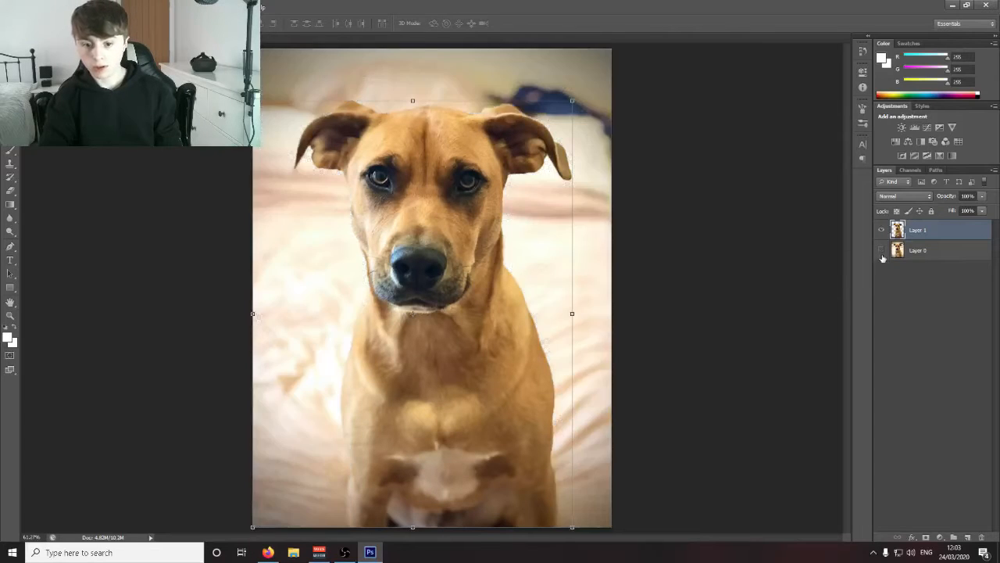
{"action": "left_click", "coordinate": [882, 250]}
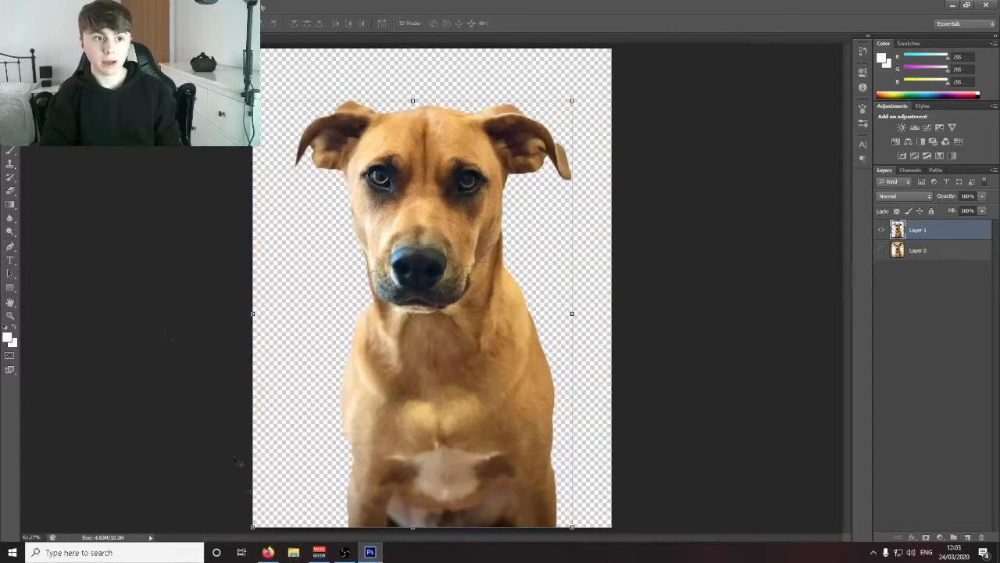
Step: Switch to Firefox and review the Reddit post requesting a new background for the dog photo
{"action": "left_click", "coordinate": [27, 7]}
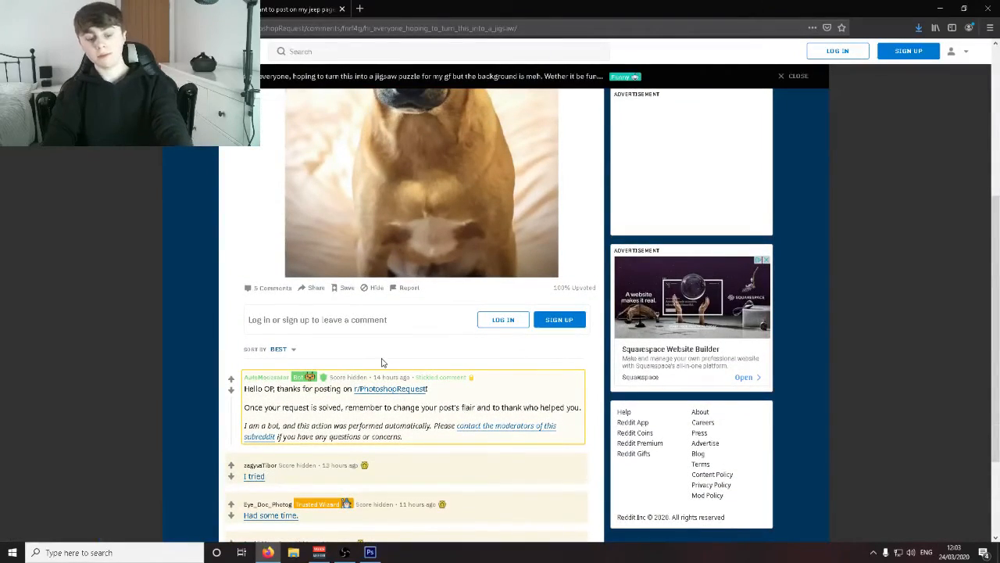
{"action": "scroll", "coordinate": [389, 391], "scroll_direction": "up", "scroll_amount": 3}
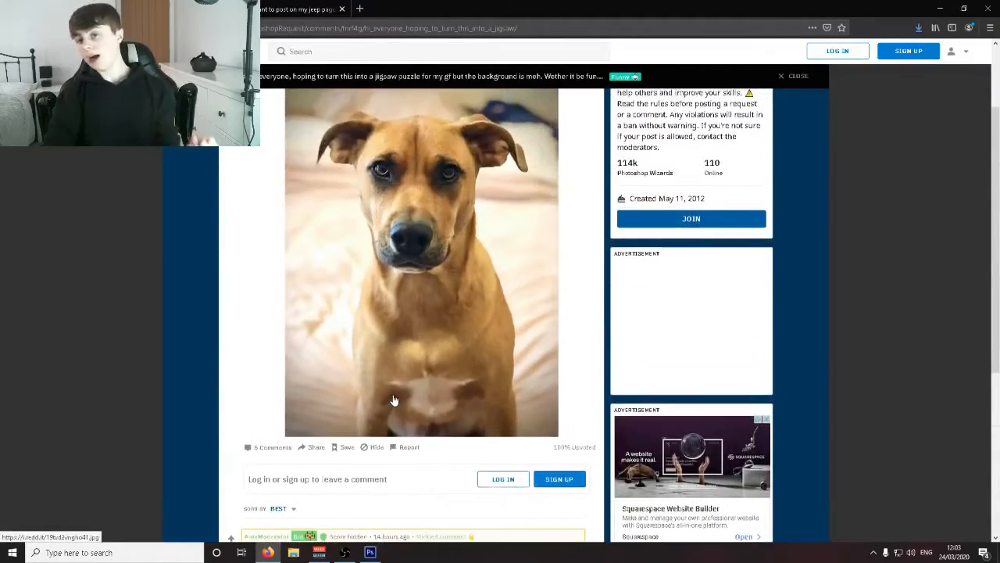
{"action": "scroll", "coordinate": [395, 400], "scroll_direction": "down", "scroll_amount": 3}
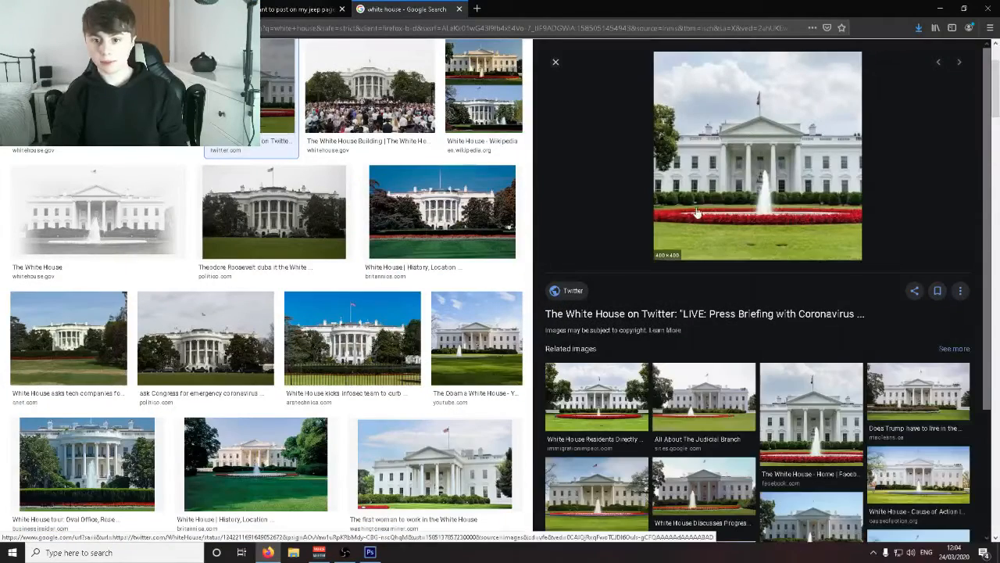
Step: Look through the White House image results and copy a photo with a wide front lawn
{"action": "left_click", "coordinate": [477, 337]}
{"action": "scroll", "coordinate": [238, 261], "scroll_direction": "down", "scroll_amount": 2}
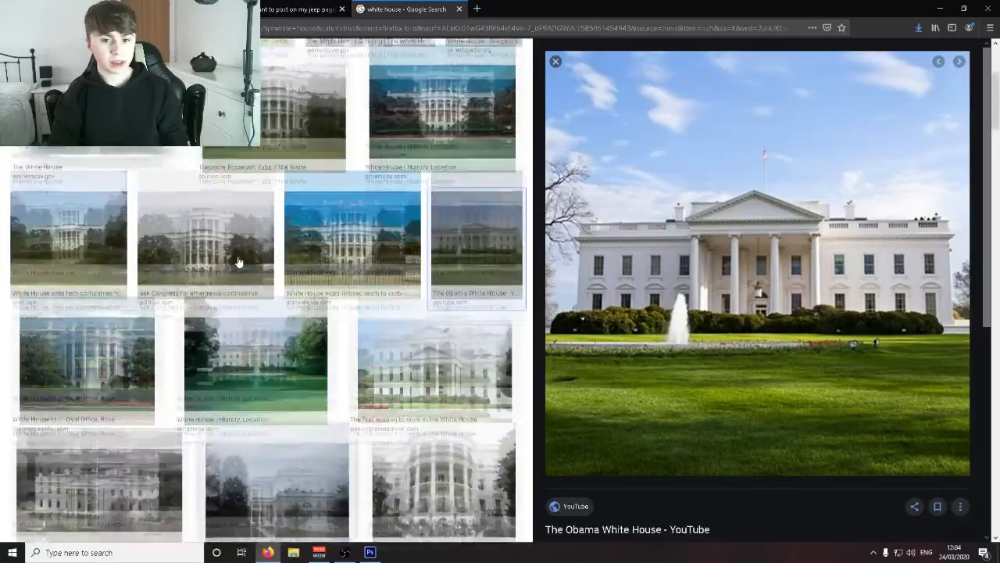
{"action": "scroll", "coordinate": [238, 261], "scroll_direction": "up", "scroll_amount": 3}
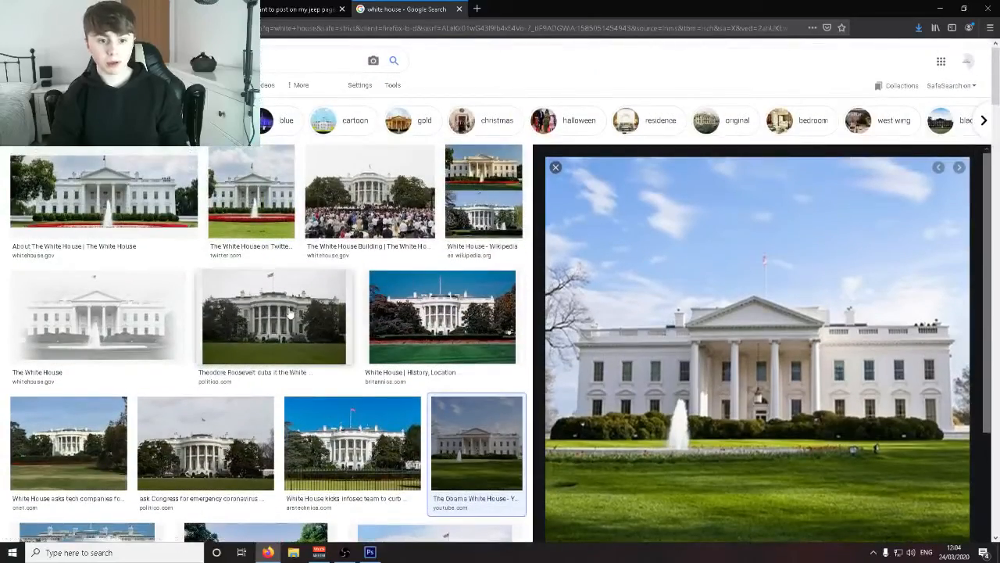
{"action": "left_click", "coordinate": [289, 313]}
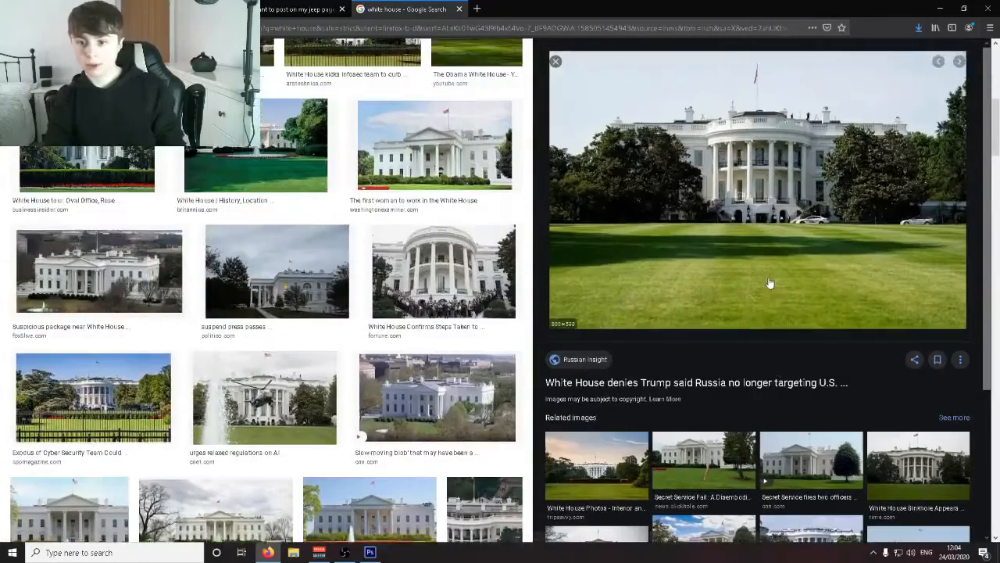
{"action": "right_click", "coordinate": [771, 281]}
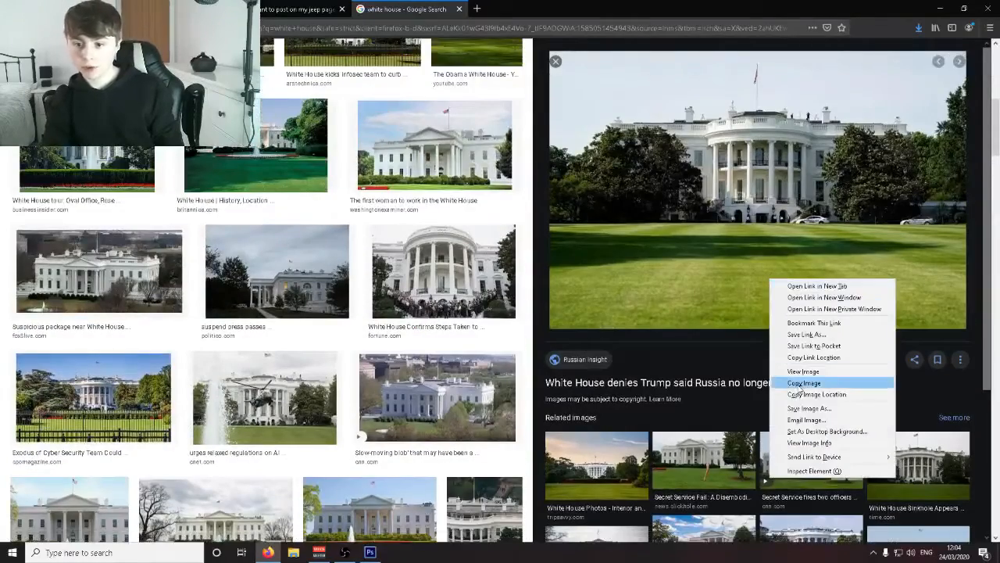
{"action": "left_click", "coordinate": [797, 386]}
Step: In Photoshop, try the White House photo as an enlarged background behind the dog, and delete its layer
{"action": "left_click", "coordinate": [370, 552]}
{"action": "key", "text": "ctrl+v"}
{"action": "left_click_drag", "start_coordinate": [564, 380], "coordinate": [805, 533]}
{"action": "left_click_drag", "start_coordinate": [305, 205], "coordinate": [267, 153]}
{"action": "left_click", "coordinate": [523, 23]}
{"action": "left_click_drag", "start_coordinate": [692, 209], "coordinate": [565, 330]}
{"action": "mouse_move", "coordinate": [685, 161]}
{"action": "left_mouse_down"}
{"action": "mouse_move", "coordinate": [975, 5]}
{"action": "mouse_move", "coordinate": [692, 169]}
{"action": "left_mouse_up"}
{"action": "left_click_drag", "start_coordinate": [647, 123], "coordinate": [682, 169]}
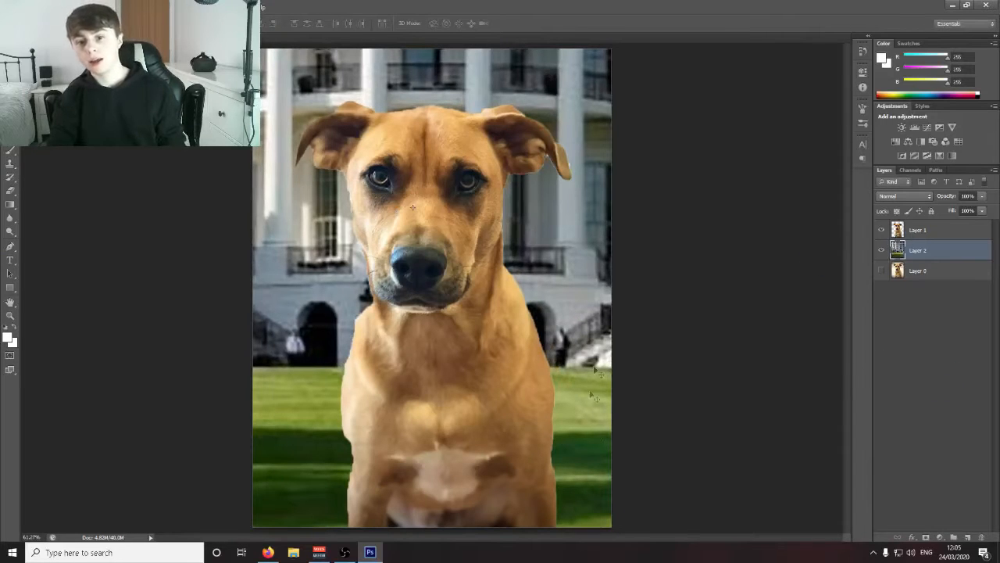
{"action": "left_click_drag", "start_coordinate": [614, 325], "coordinate": [632, 154]}
{"action": "key", "text": "Delete"}
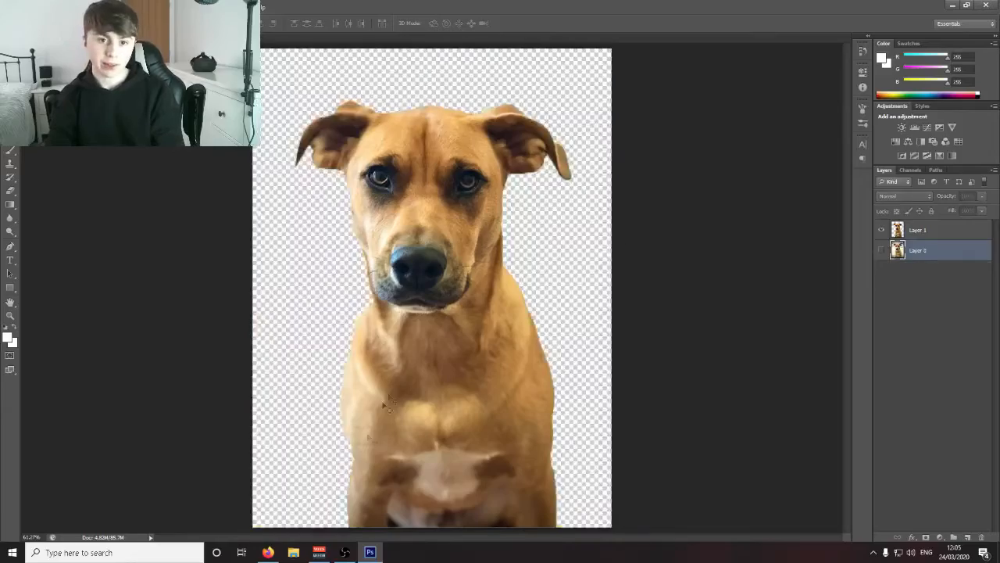
Step: Switch to Firefox and look through mountain and ground-level photos for a background matching the dog cutout's viewpoint
{"action": "left_click", "coordinate": [268, 552]}
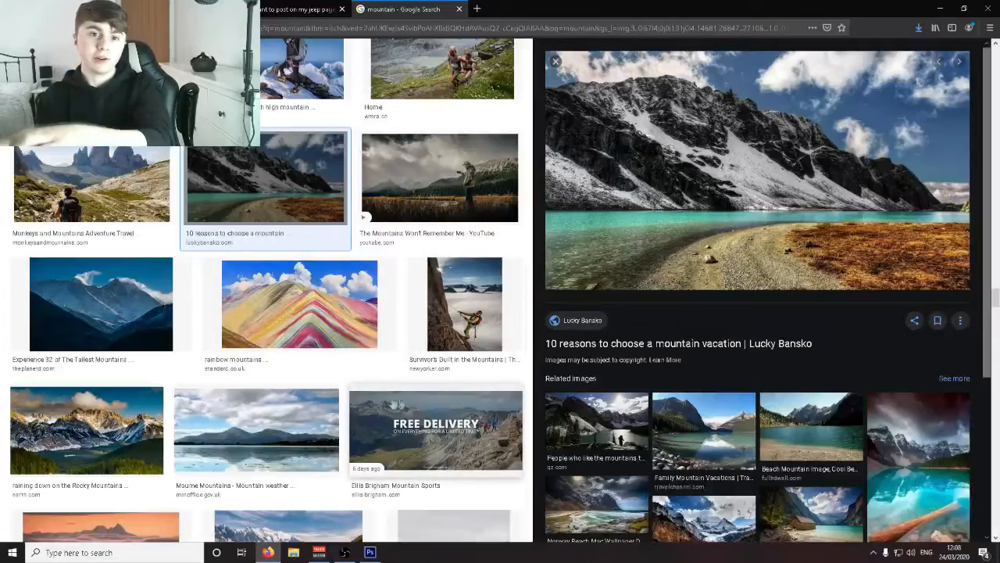
{"action": "scroll", "coordinate": [294, 348], "scroll_direction": "down", "scroll_amount": 4}
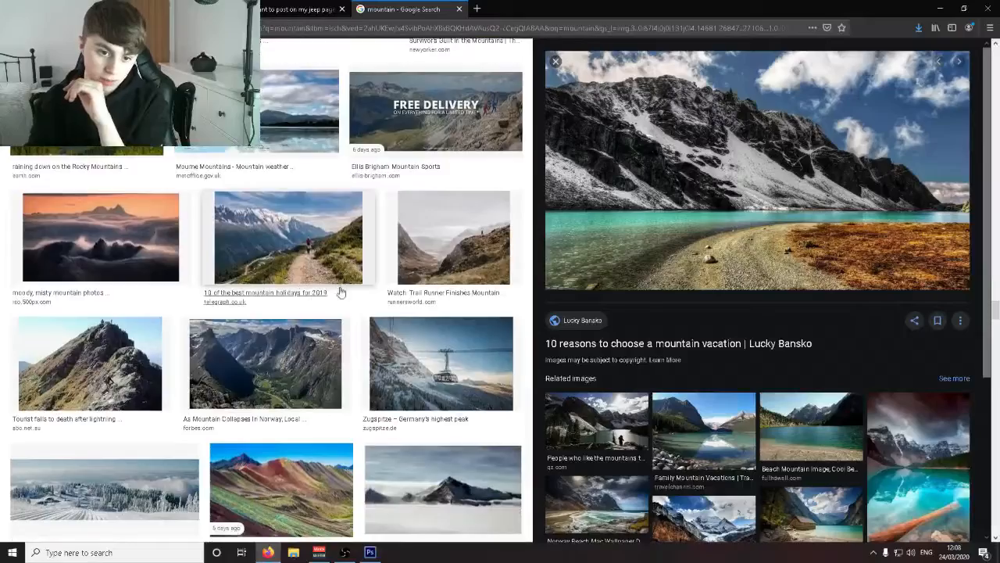
{"action": "scroll", "coordinate": [339, 290], "scroll_direction": "down", "scroll_amount": 3}
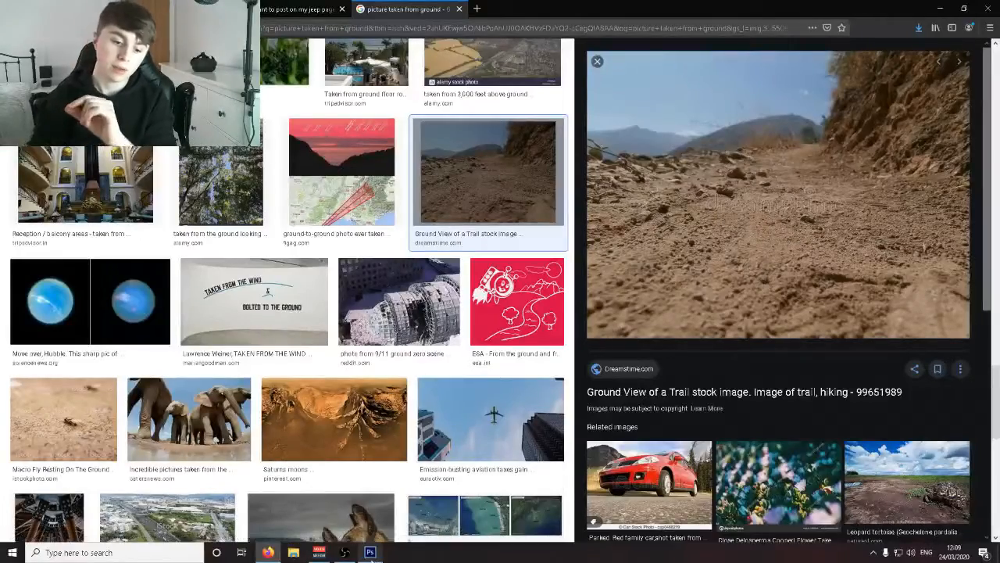
{"action": "left_click", "coordinate": [371, 552]}
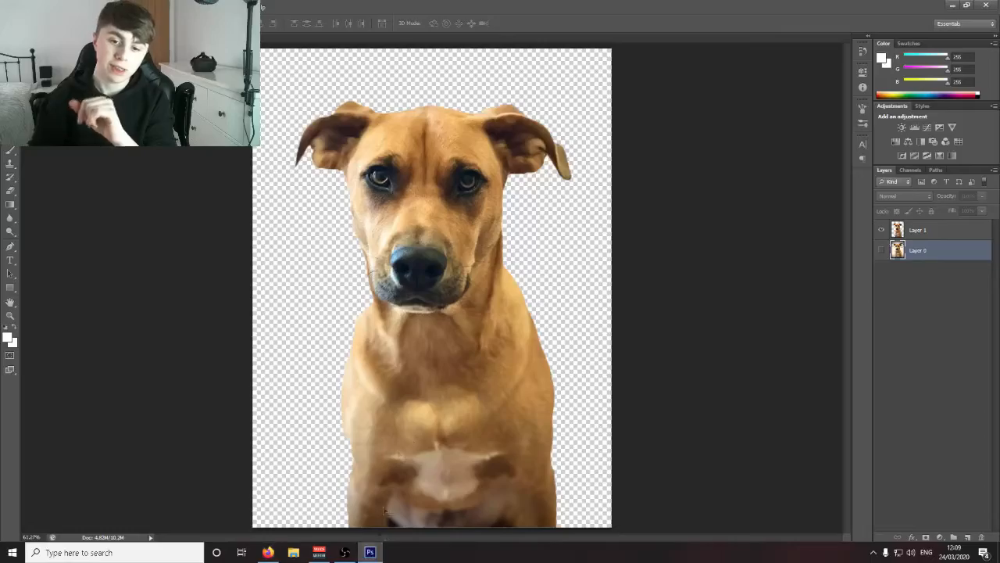
{"action": "left_click", "coordinate": [883, 250]}
{"action": "key", "text": "alt+Tab"}
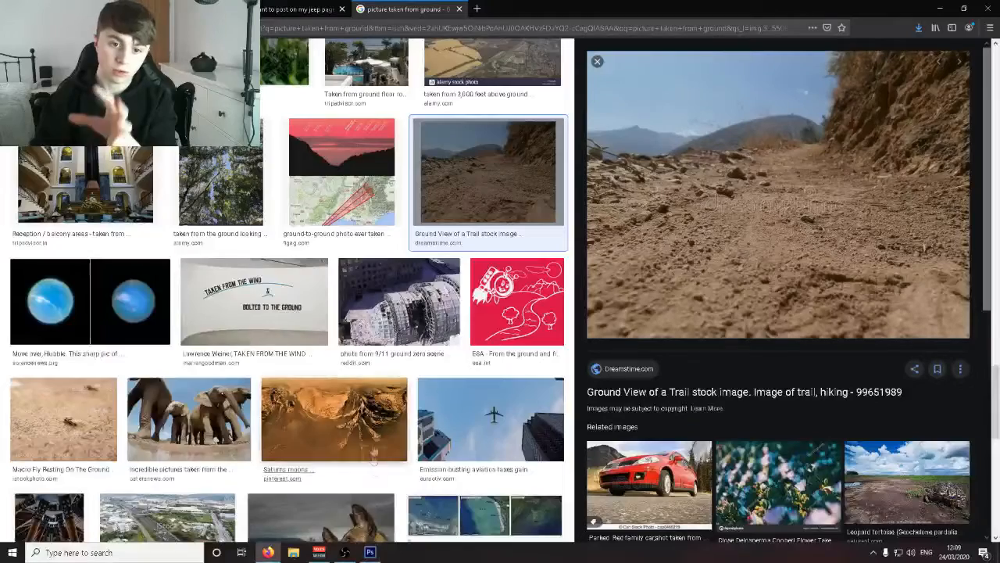
{"action": "scroll", "coordinate": [351, 363], "scroll_direction": "down", "scroll_amount": 3}
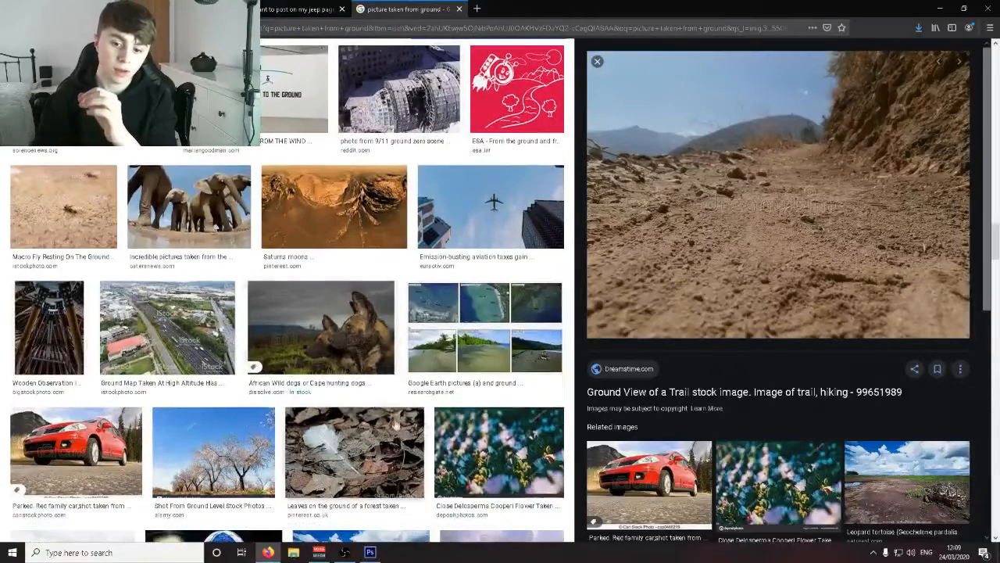
{"action": "left_click_drag", "start_coordinate": [999, 250], "coordinate": [998, 100]}
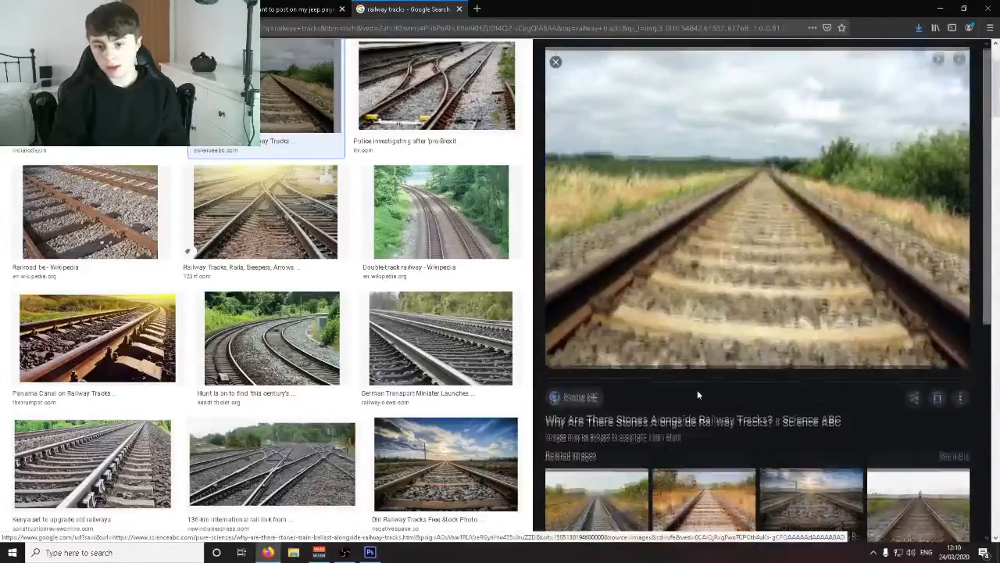
Step: Try a straight railway track photo from the related images as the background behind the dog, and delete its layer
{"action": "scroll", "coordinate": [697, 389], "scroll_direction": "down", "scroll_amount": 3}
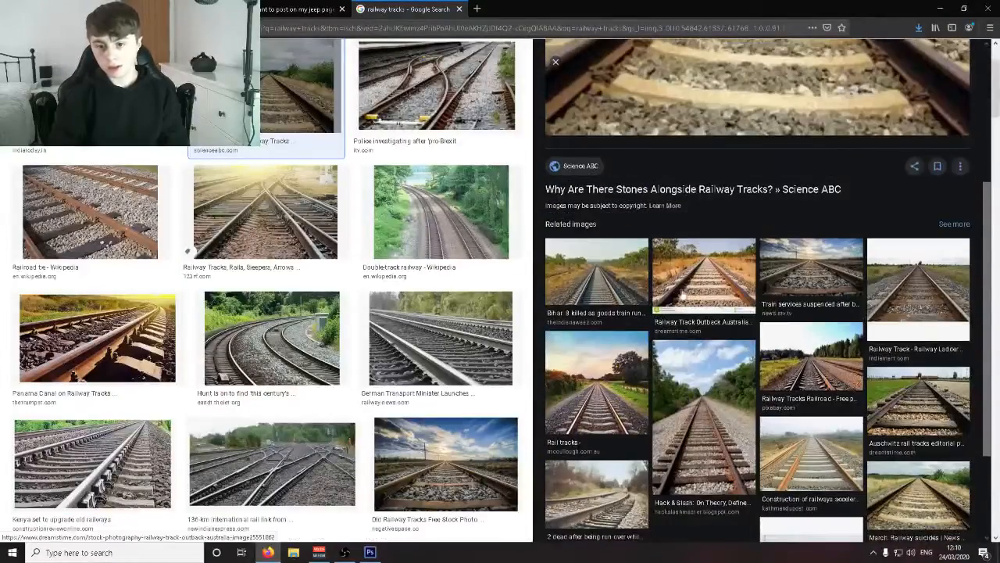
{"action": "left_click", "coordinate": [596, 273]}
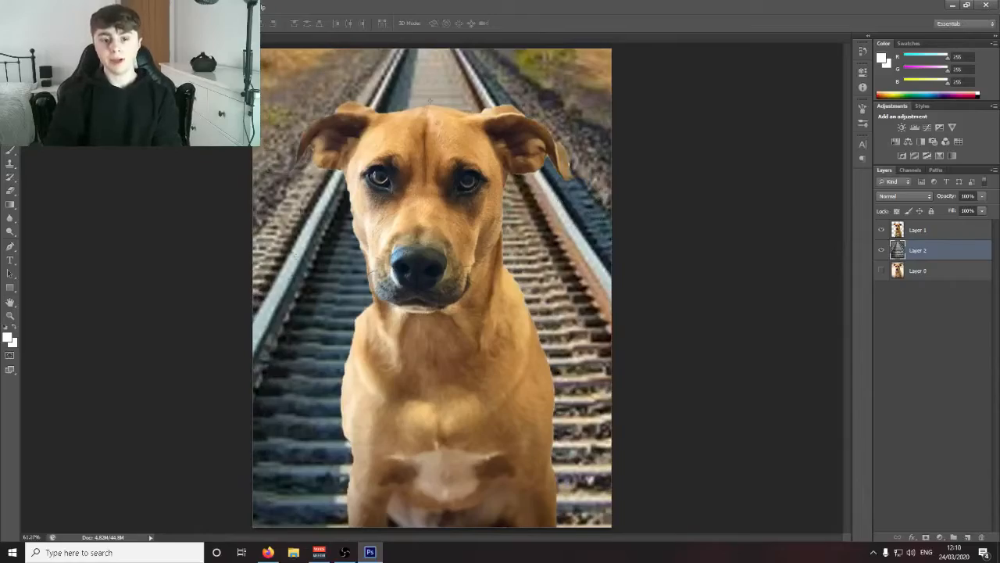
{"action": "key", "text": "Delete"}
Step: Pick another railway track photo from the Firefox image results and paste it behind the dog in Photoshop
{"action": "left_click", "coordinate": [268, 552]}
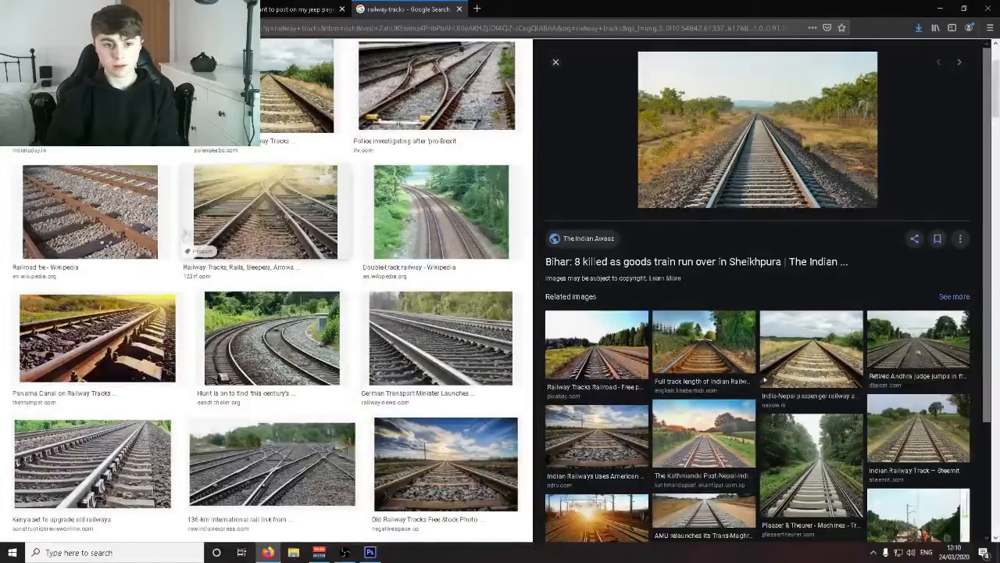
{"action": "scroll", "coordinate": [295, 232], "scroll_direction": "down", "scroll_amount": 15}
{"action": "scroll", "coordinate": [773, 431], "scroll_direction": "down", "scroll_amount": 3}
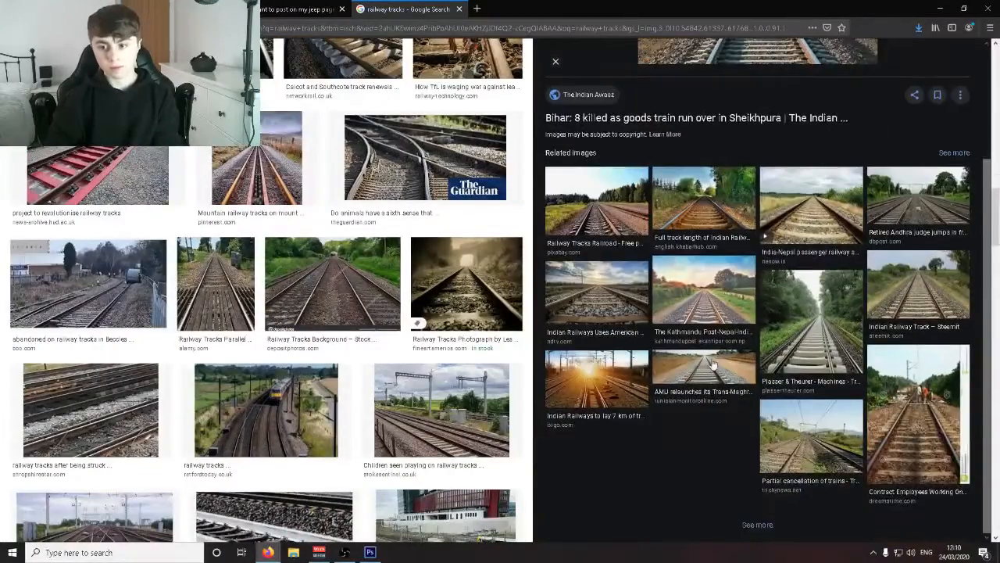
{"action": "left_click", "coordinate": [918, 286]}
{"action": "left_click", "coordinate": [809, 406]}
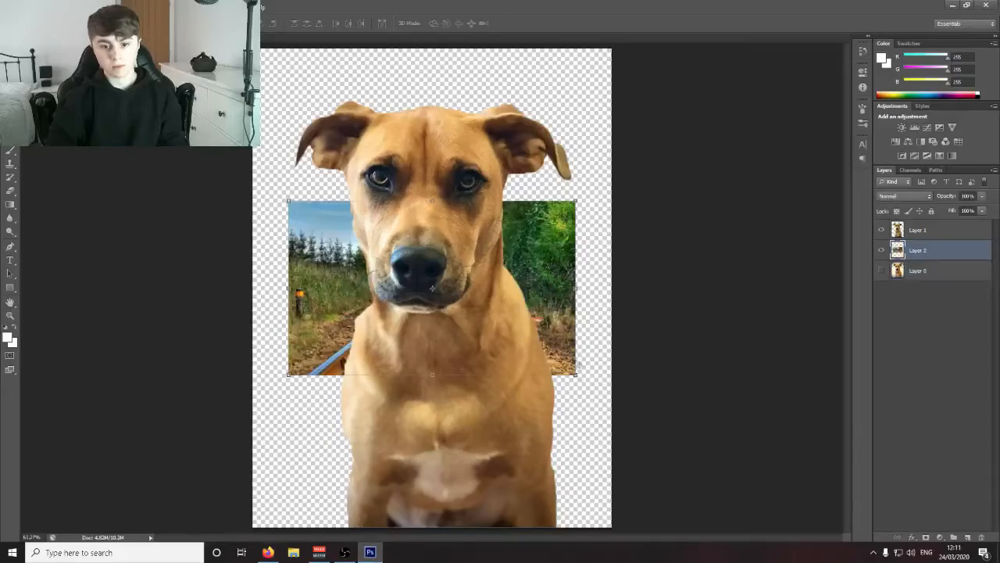
Step: Enlarge the railway photo beyond the canvas edges and position it so the rails run on both sides of the dog
{"action": "left_click_drag", "start_coordinate": [576, 375], "coordinate": [808, 516]}
{"action": "left_click_drag", "start_coordinate": [289, 201], "coordinate": [24, 41]}
{"action": "left_click_drag", "start_coordinate": [442, 252], "coordinate": [468, 261]}
{"action": "key", "text": "Return"}
{"action": "left_click", "coordinate": [911, 320]}
{"action": "left_click", "coordinate": [491, 208]}
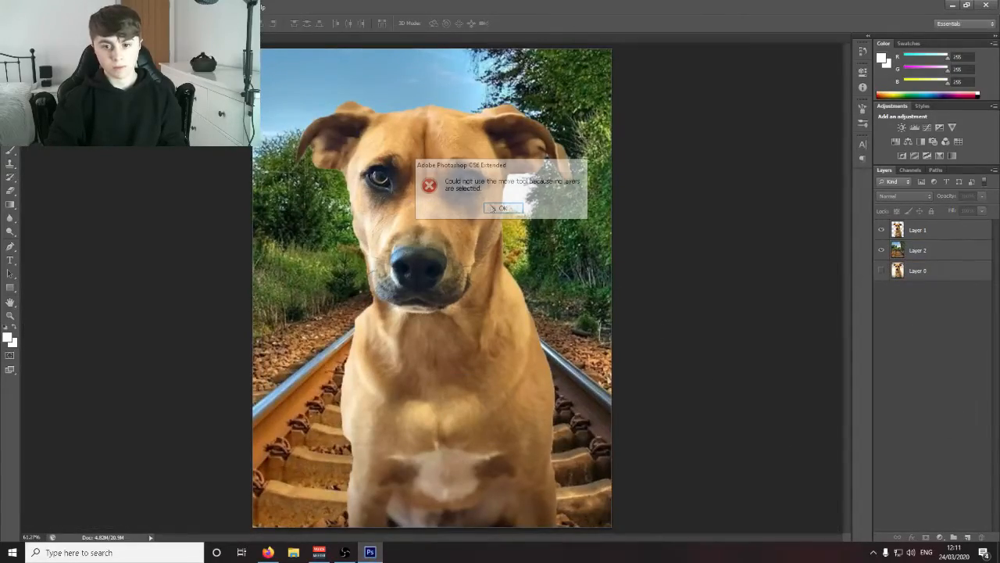
Step: Apply a Gaussian Blur with a 2.1-pixel radius to the railway background layer
{"action": "left_click", "coordinate": [941, 233]}
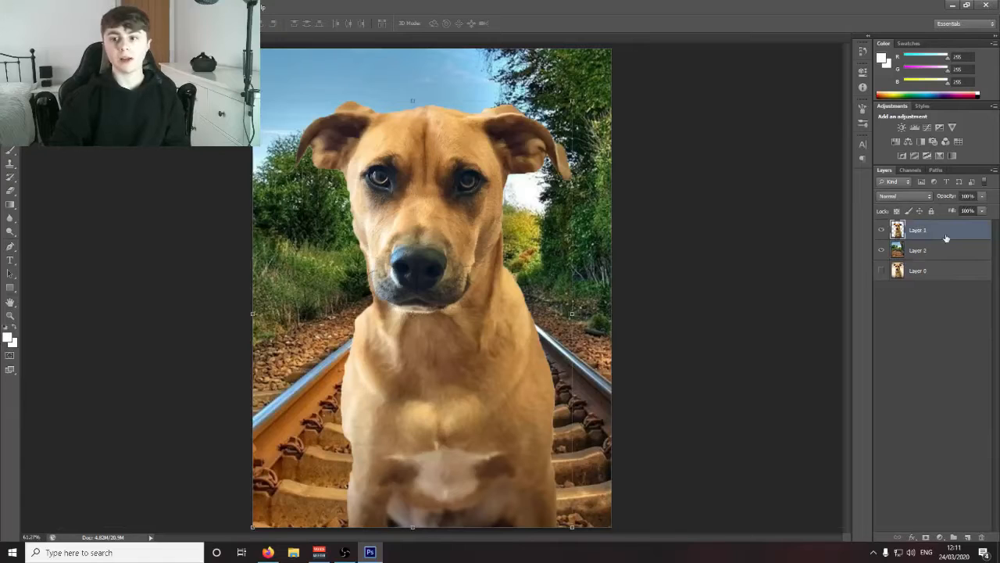
{"action": "left_click", "coordinate": [948, 253]}
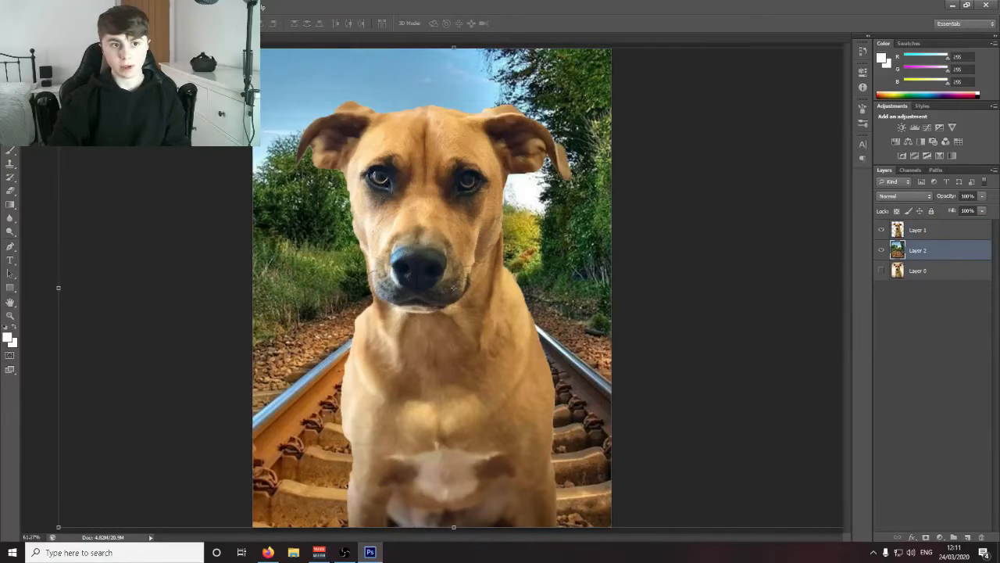
{"action": "left_click", "coordinate": [165, 8]}
{"action": "mouse_move", "coordinate": [269, 111]}
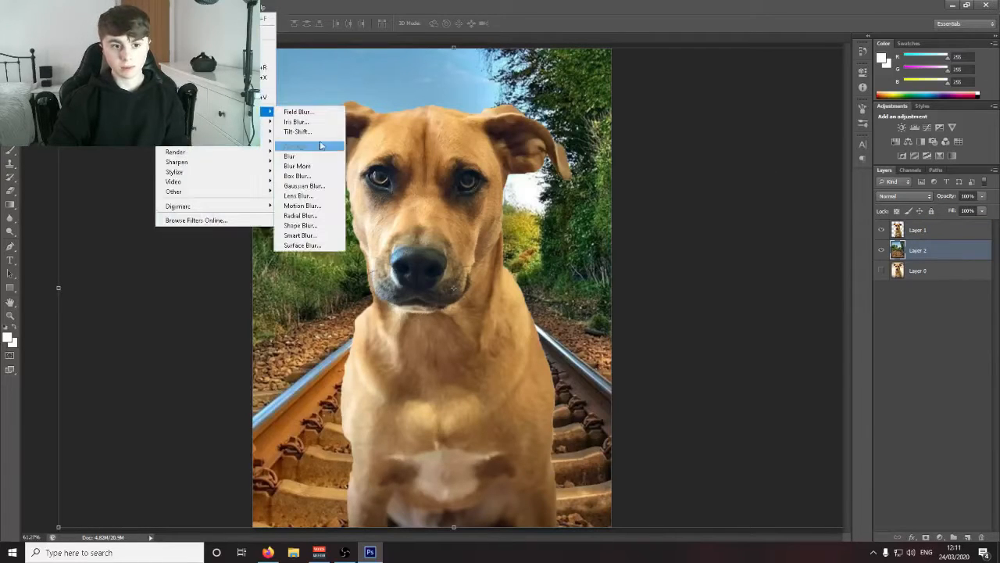
{"action": "left_click", "coordinate": [316, 188]}
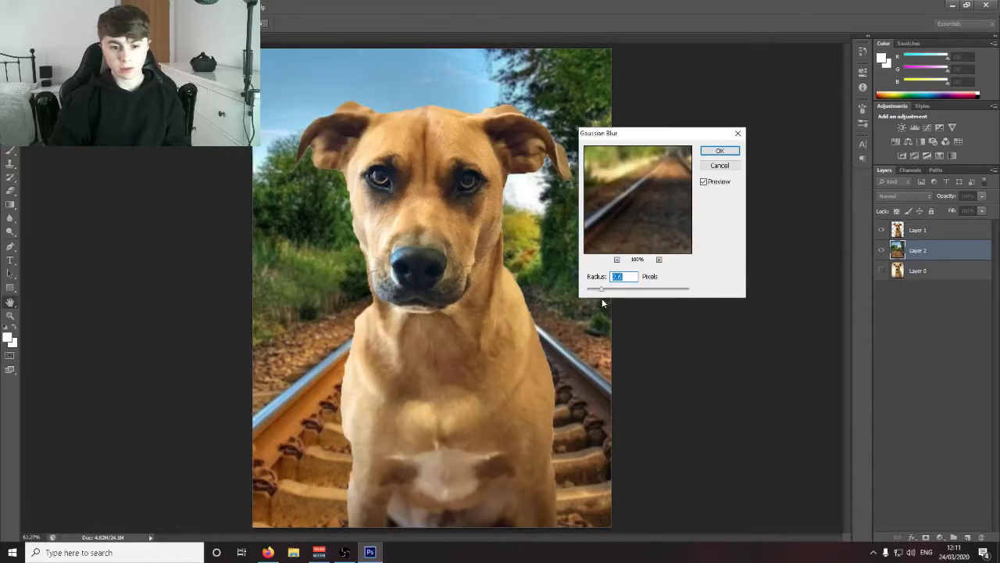
{"action": "left_click_drag", "start_coordinate": [600, 289], "coordinate": [596, 291]}
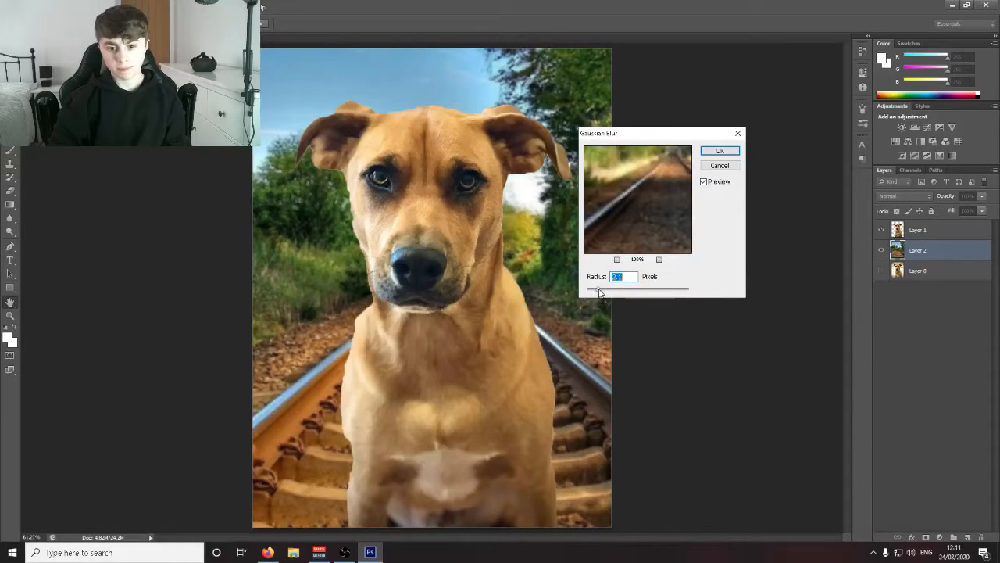
{"action": "left_click", "coordinate": [712, 152]}
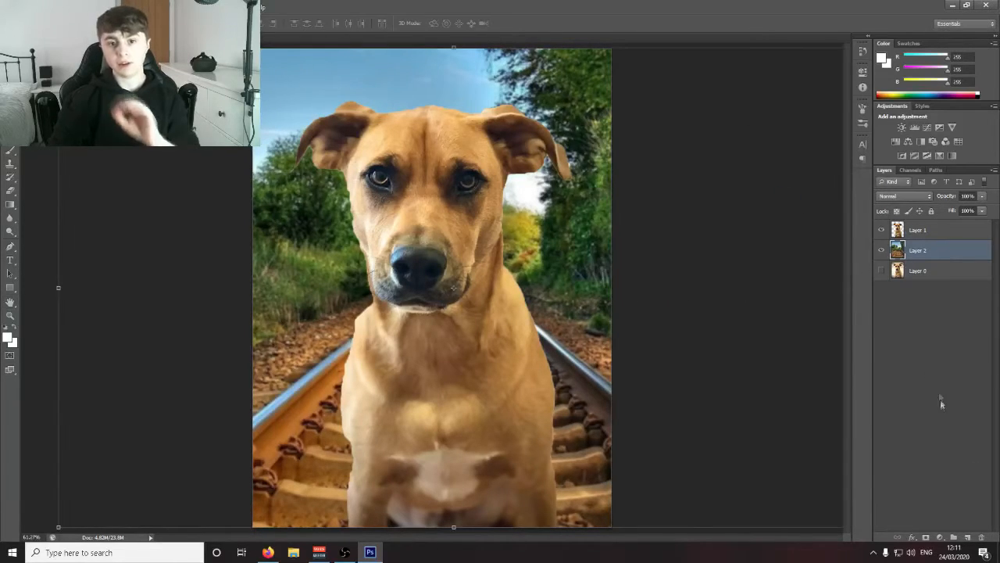
Step: Soften the edges of the dog cutout with the Blur tool and give its layer a drop shadow
{"action": "left_click", "coordinate": [968, 236]}
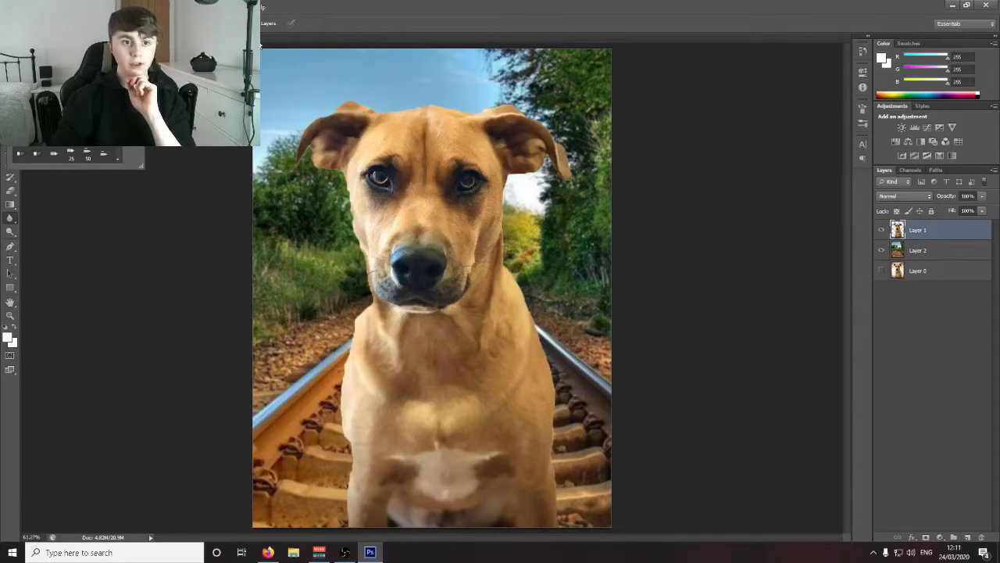
{"action": "left_click", "coordinate": [86, 23]}
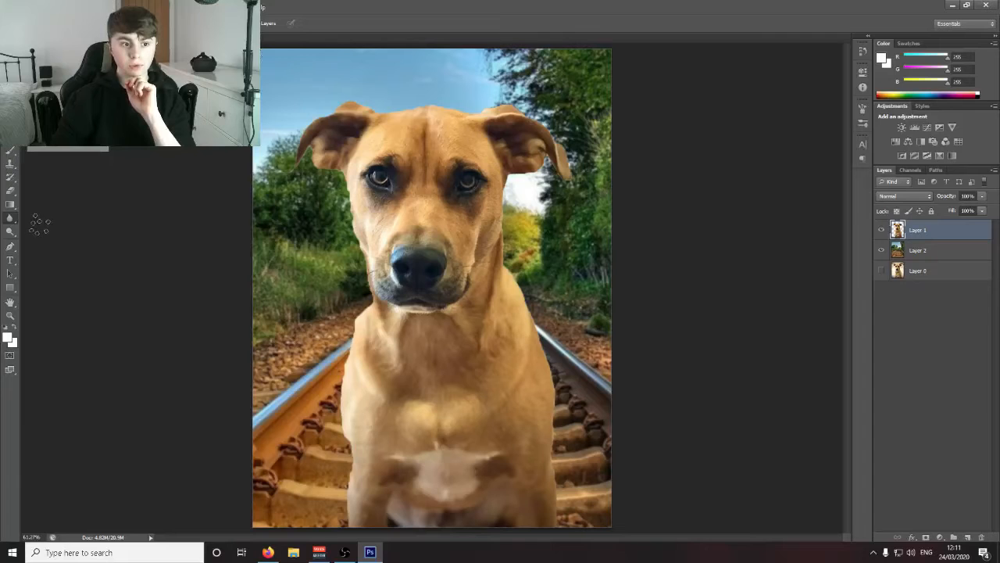
{"action": "right_click", "coordinate": [8, 218]}
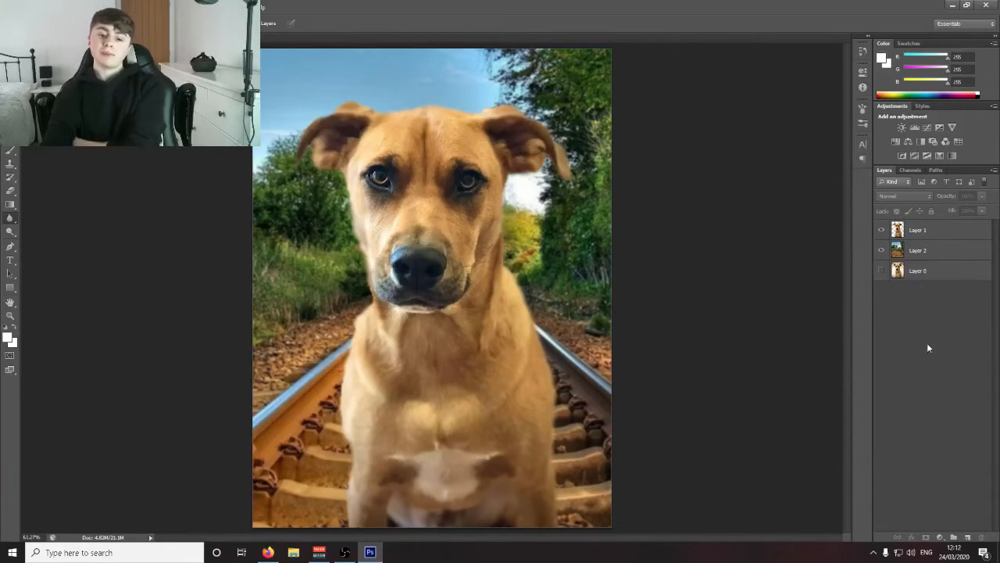
{"action": "left_click", "coordinate": [966, 234]}
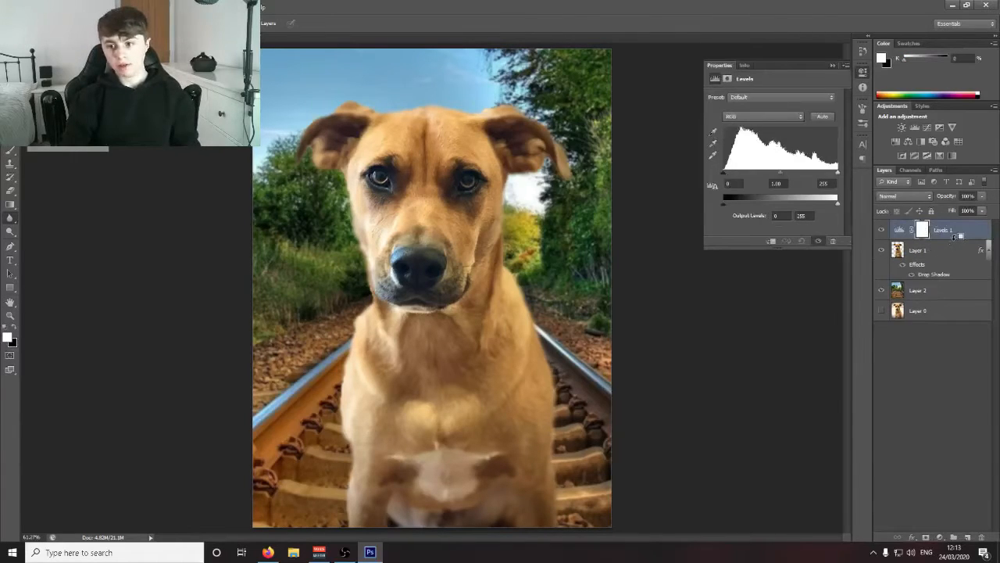
Step: Try darkening only the dog with a clipped Levels adjustment at midtones 0.48, and hide that adjustment
{"action": "left_click", "coordinate": [954, 236], "text": "alt"}
{"action": "left_click_drag", "start_coordinate": [782, 173], "coordinate": [807, 197]}
{"action": "left_click", "coordinate": [843, 65]}
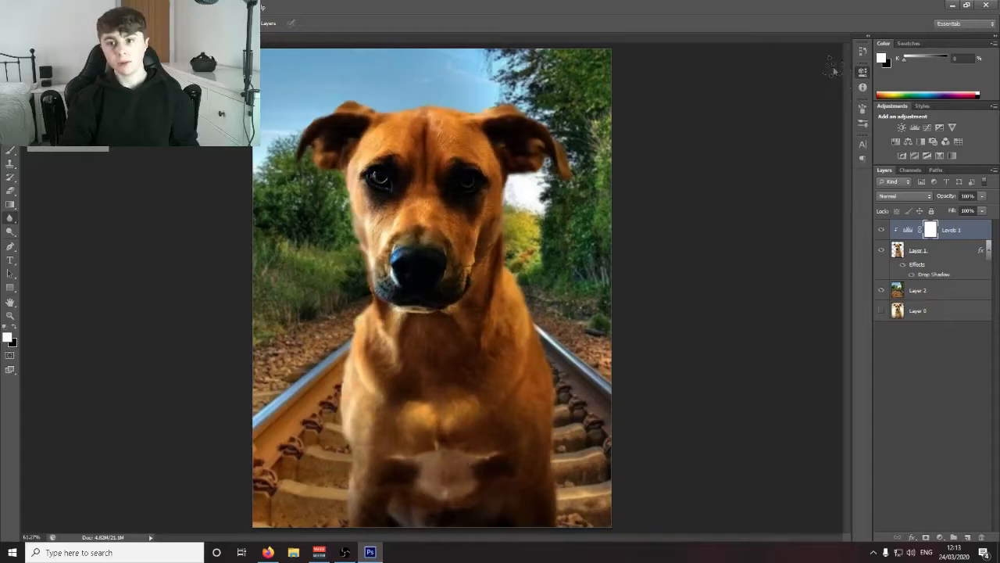
{"action": "left_click", "coordinate": [881, 230]}
Step: Add a Curves adjustment directly above the dog layer, clip it to the dog, darken its shadows, and compare before and after
{"action": "left_click", "coordinate": [943, 538]}
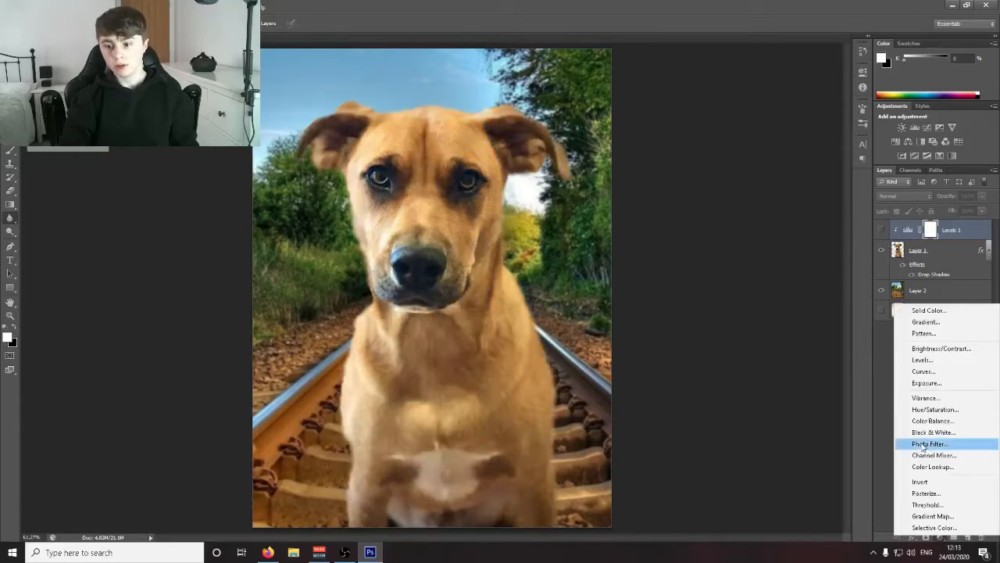
{"action": "left_click", "coordinate": [961, 371]}
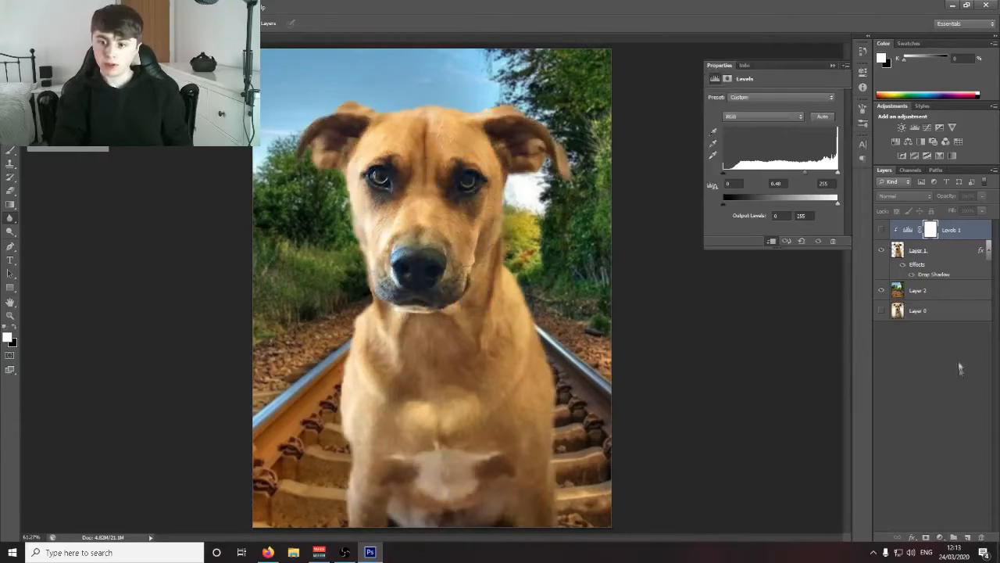
{"action": "mouse_move", "coordinate": [751, 206]}
{"action": "left_mouse_down"}
{"action": "mouse_move", "coordinate": [762, 216]}
{"action": "mouse_move", "coordinate": [758, 202]}
{"action": "left_mouse_up"}
{"action": "left_click_drag", "start_coordinate": [965, 235], "coordinate": [961, 258]}
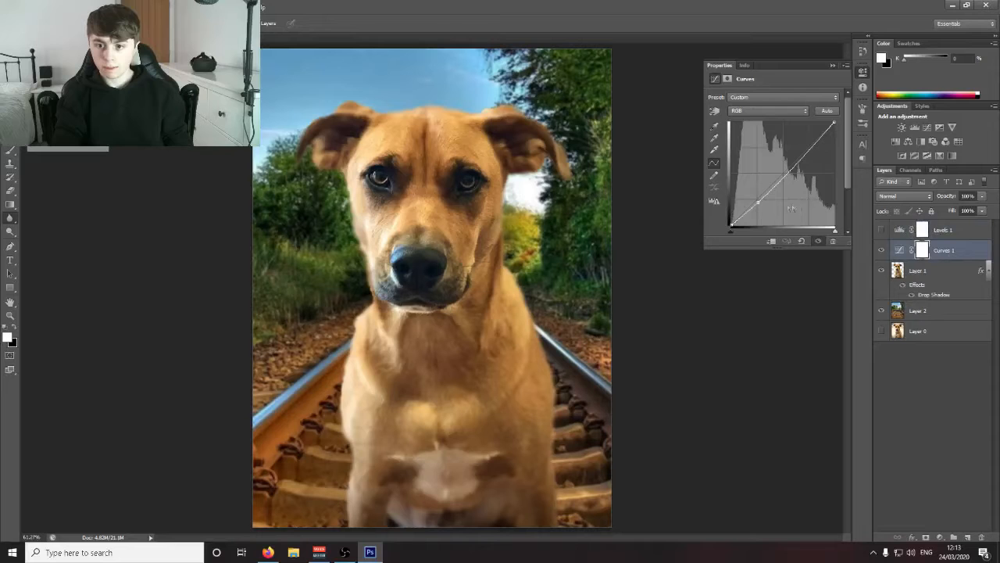
{"action": "left_click", "coordinate": [969, 257], "text": "alt"}
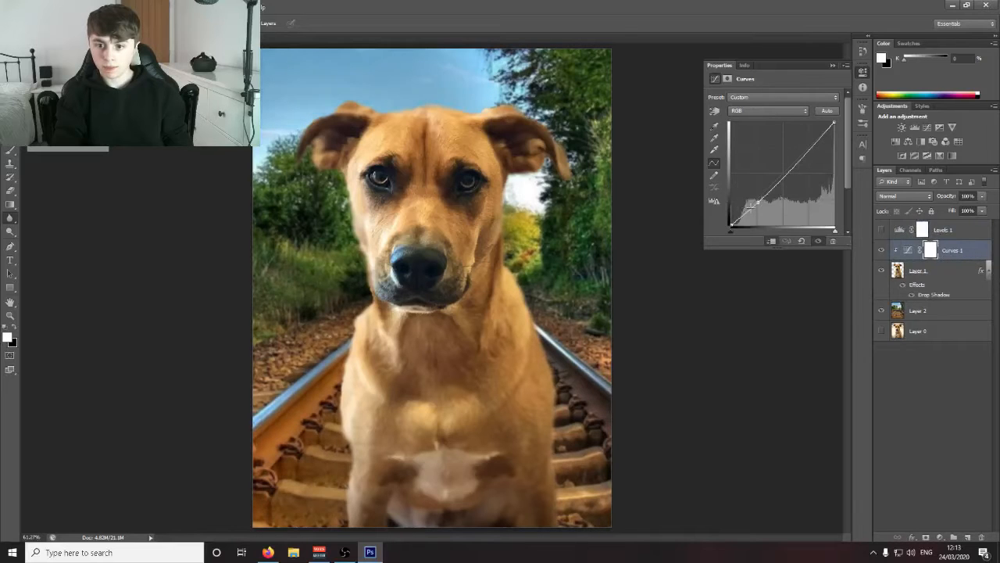
{"action": "left_click_drag", "start_coordinate": [761, 201], "coordinate": [771, 211]}
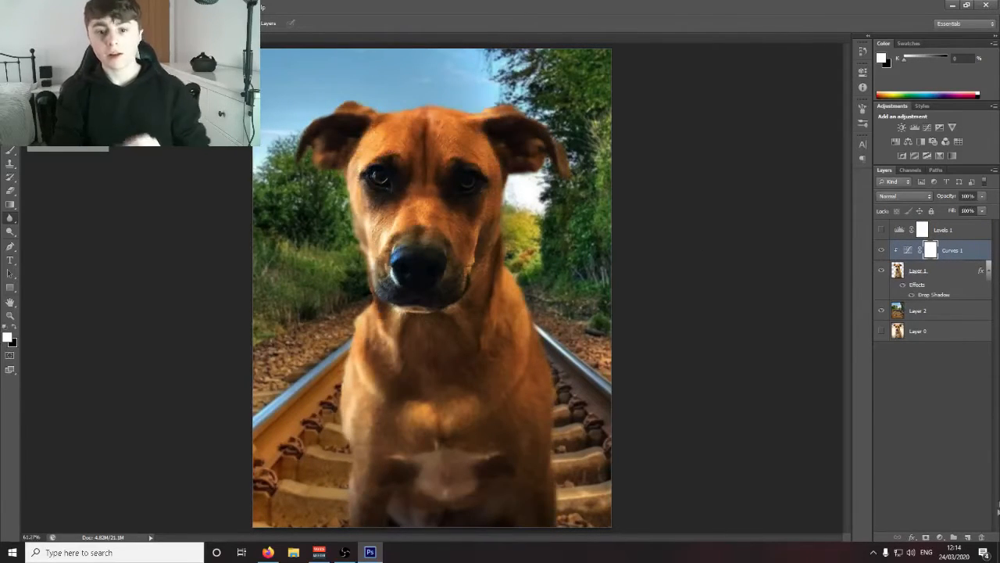
{"action": "left_click", "coordinate": [882, 251]}
{"action": "left_click", "coordinate": [882, 250]}
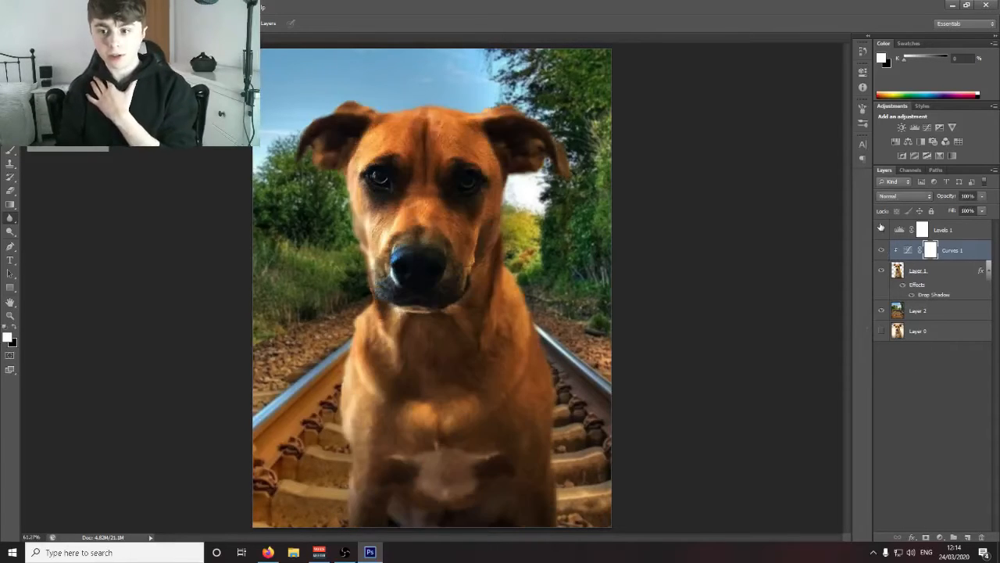
Step: Try the Levels adjustment clipped above the Curves with its midtones at 0.86, compare before and after, and delete it
{"action": "left_click", "coordinate": [881, 230]}
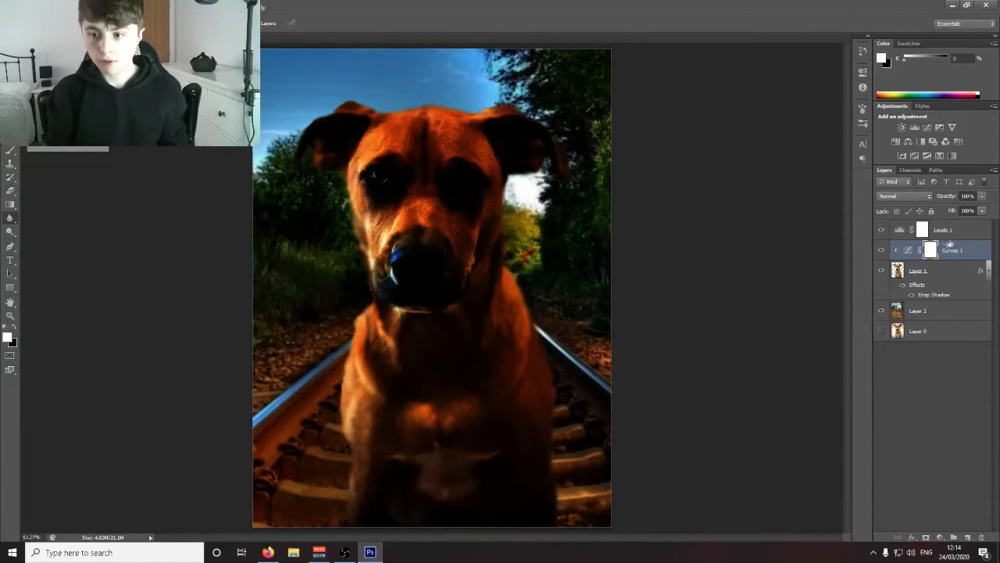
{"action": "left_click", "coordinate": [957, 237], "text": "alt"}
{"action": "left_click", "coordinate": [882, 238]}
{"action": "left_click", "coordinate": [882, 238]}
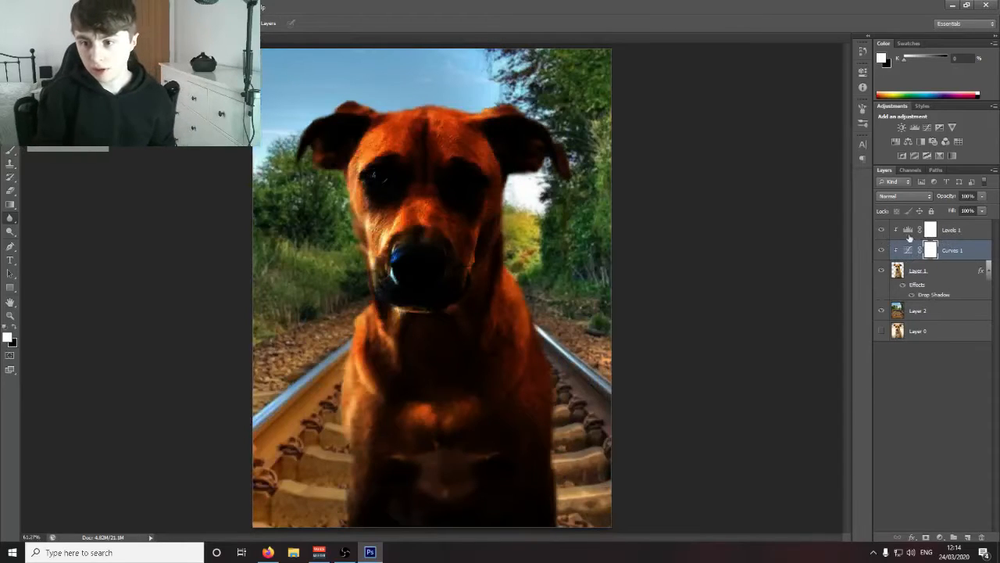
{"action": "left_click", "coordinate": [906, 237]}
{"action": "double_click", "coordinate": [904, 230]}
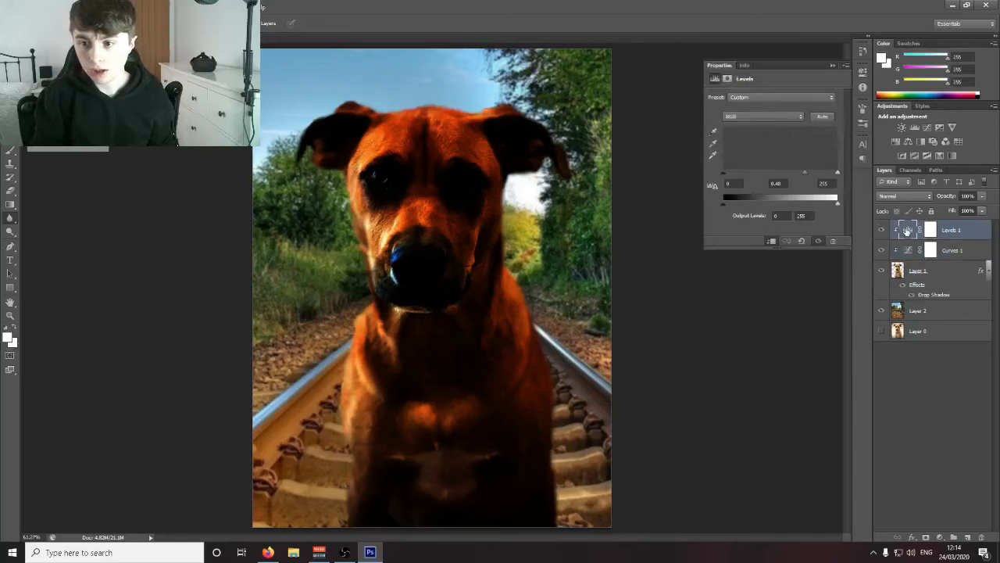
{"action": "mouse_move", "coordinate": [801, 177]}
{"action": "left_mouse_down"}
{"action": "mouse_move", "coordinate": [776, 181]}
{"action": "mouse_move", "coordinate": [787, 184]}
{"action": "left_mouse_up"}
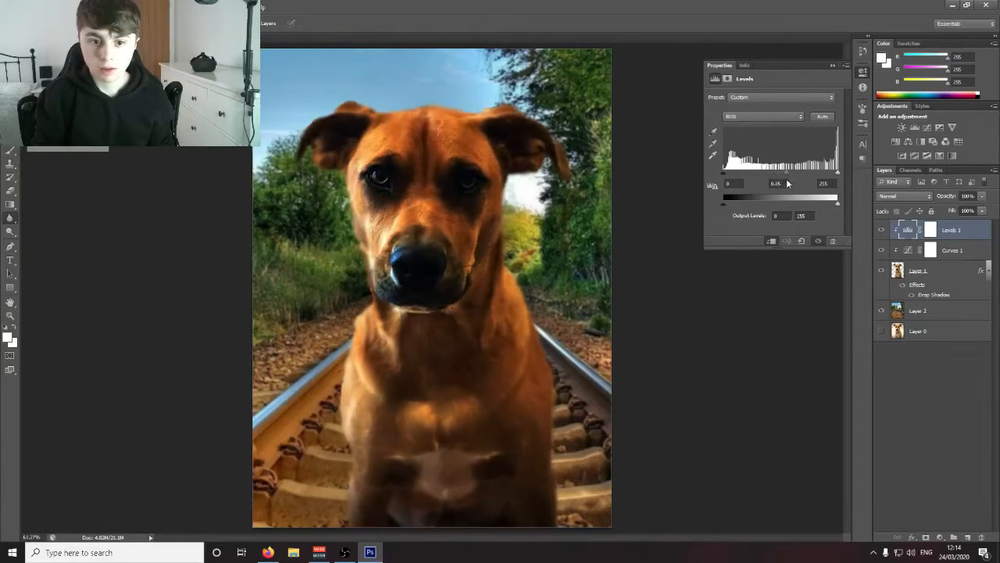
{"action": "left_click", "coordinate": [881, 231]}
{"action": "left_click", "coordinate": [881, 231]}
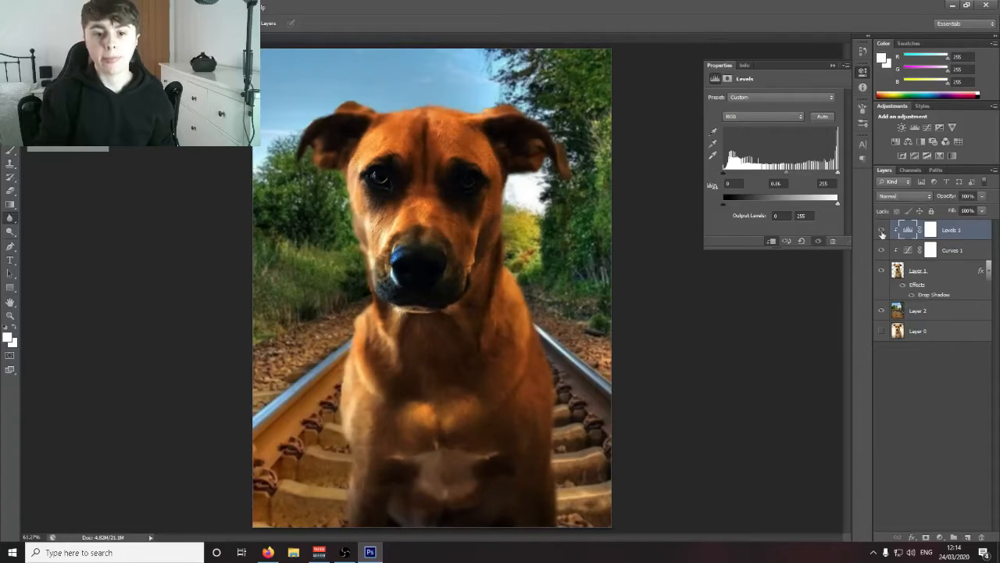
{"action": "left_click", "coordinate": [879, 231]}
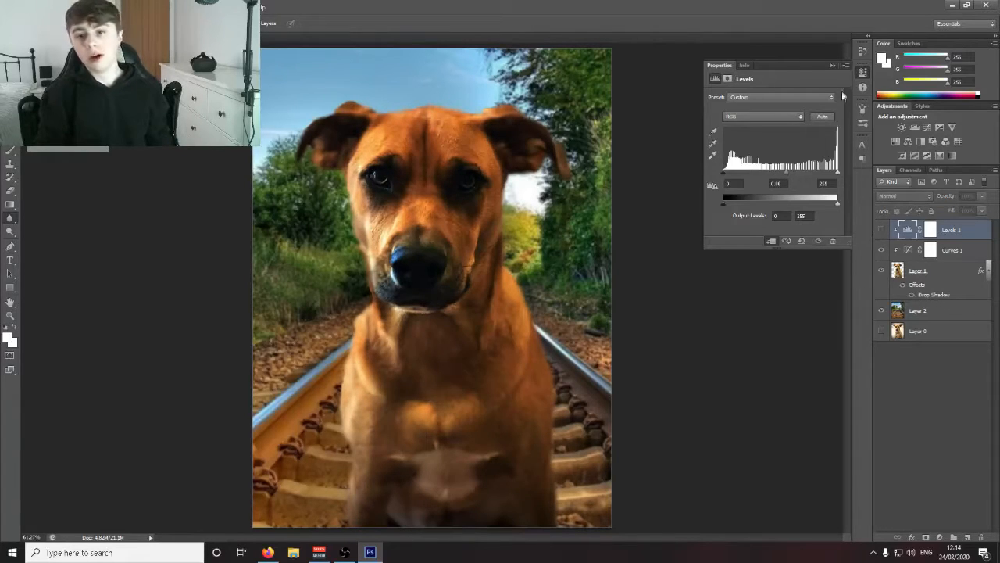
{"action": "left_click", "coordinate": [832, 65]}
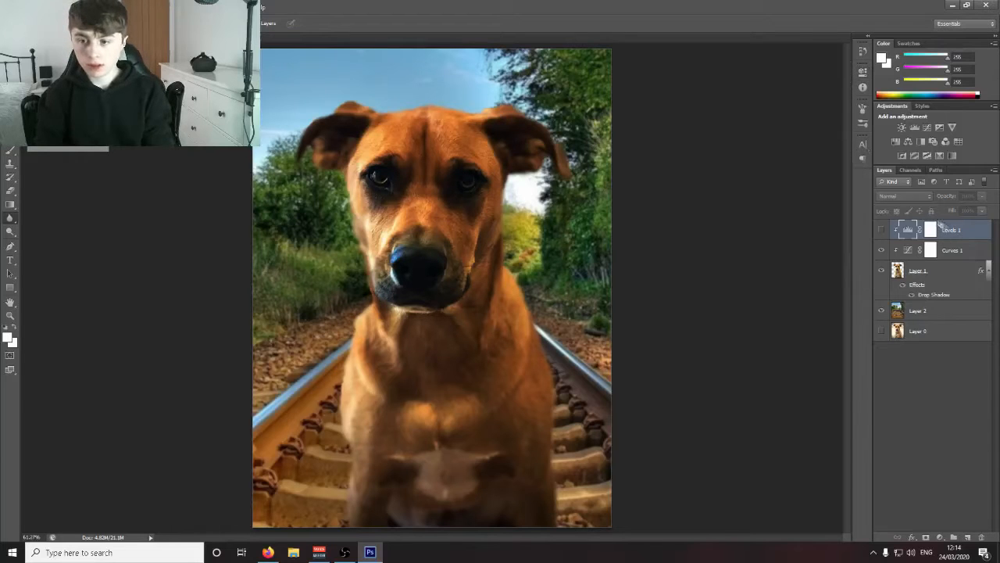
{"action": "key", "text": "Delete"}
Step: Try an Exposure adjustment layer with lowered exposure above the Curves, and delete it
{"action": "left_click", "coordinate": [927, 537]}
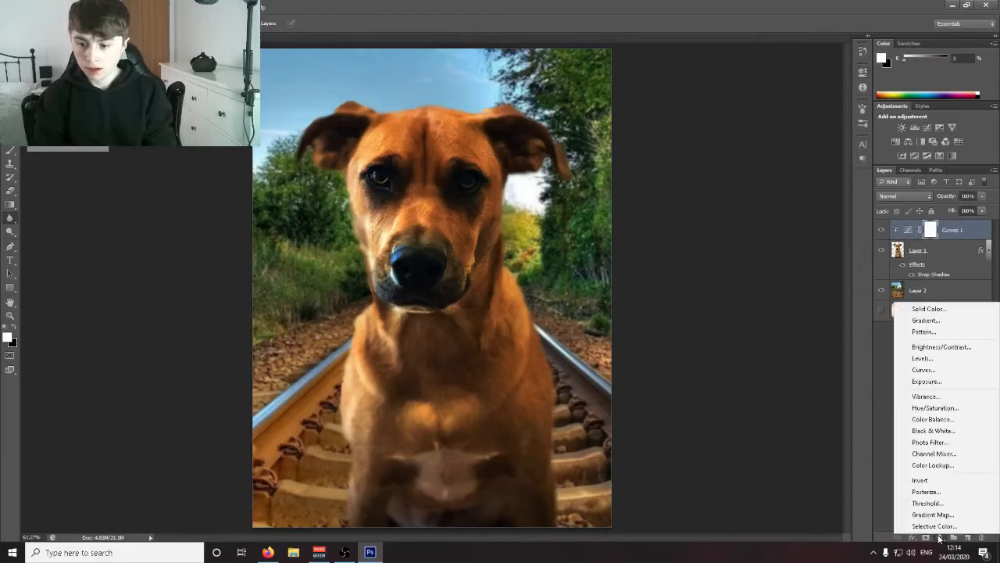
{"action": "left_click", "coordinate": [928, 381]}
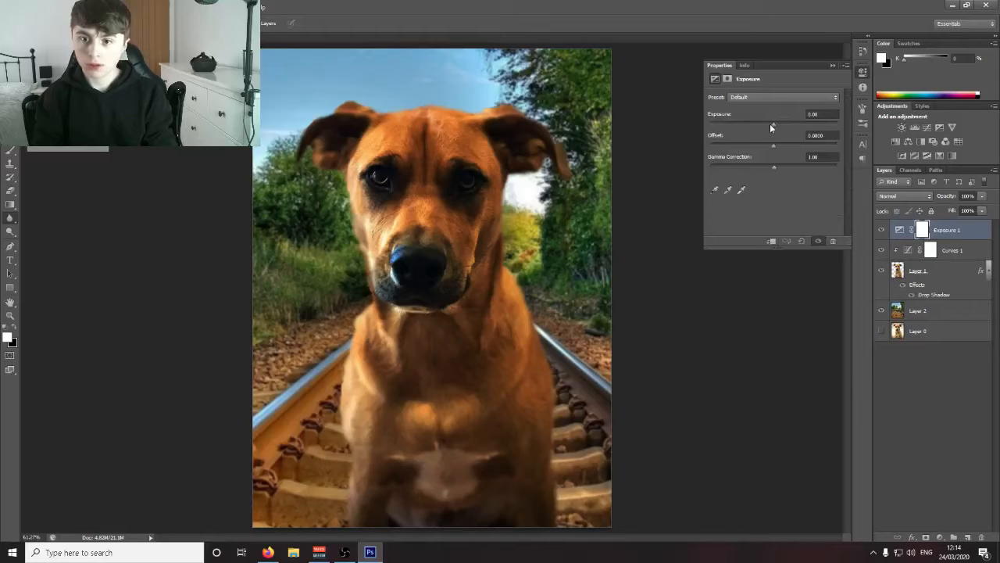
{"action": "left_click_drag", "start_coordinate": [769, 124], "coordinate": [757, 123]}
{"action": "key", "text": "Delete"}
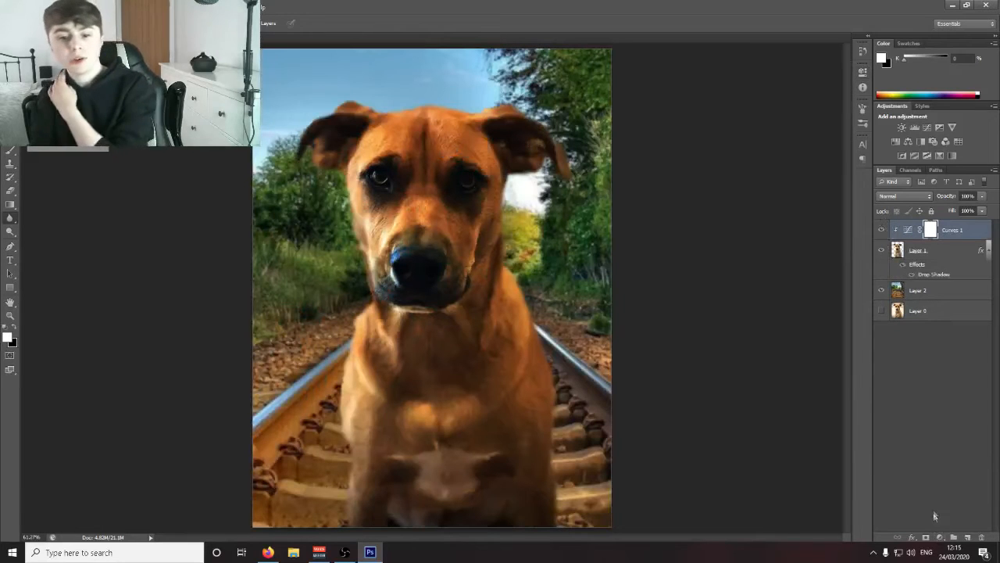
Step: Apply another Gaussian Blur to the railway background layer
{"action": "left_click", "coordinate": [951, 290]}
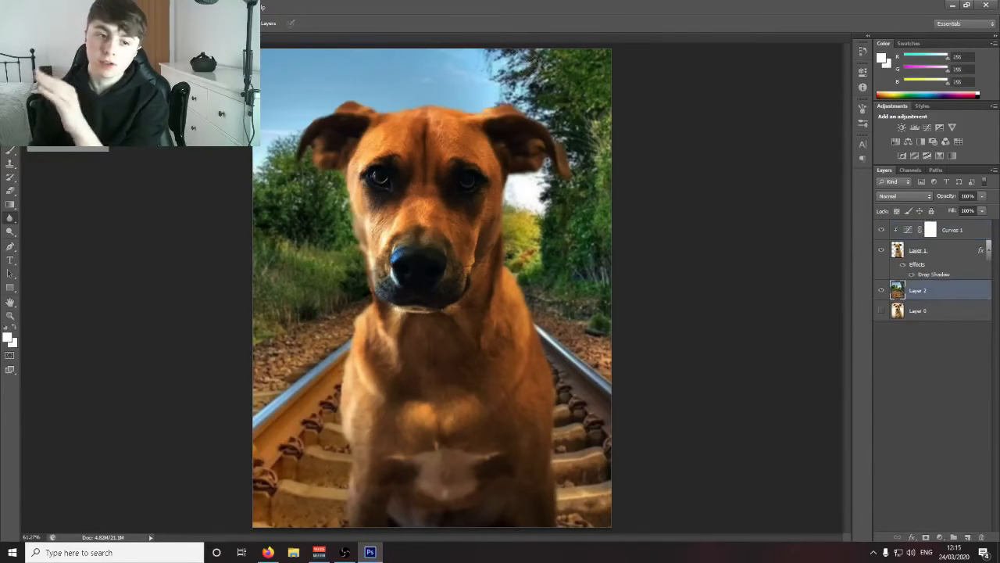
{"action": "left_click", "coordinate": [168, 7]}
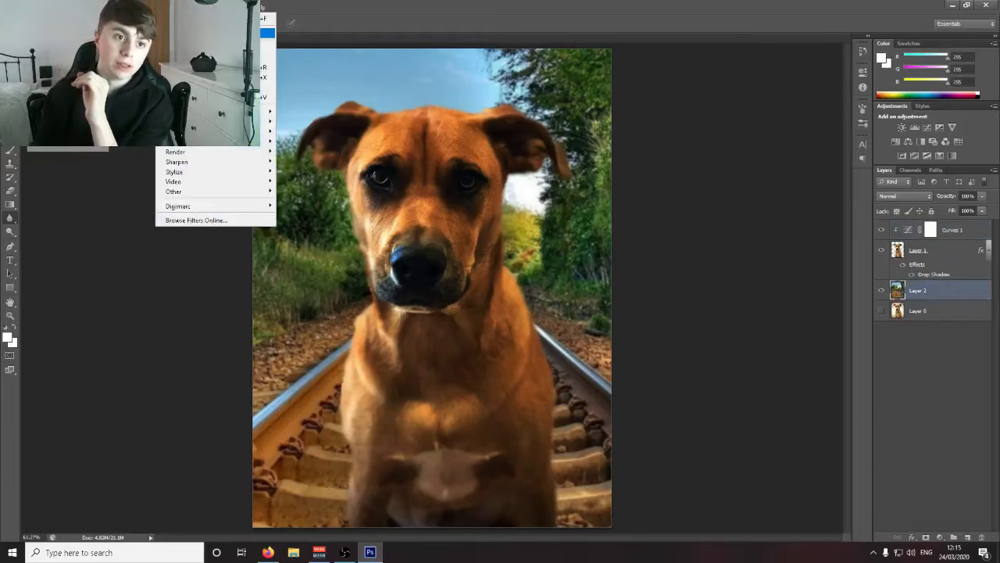
{"action": "mouse_move", "coordinate": [266, 107]}
{"action": "left_click", "coordinate": [324, 186]}
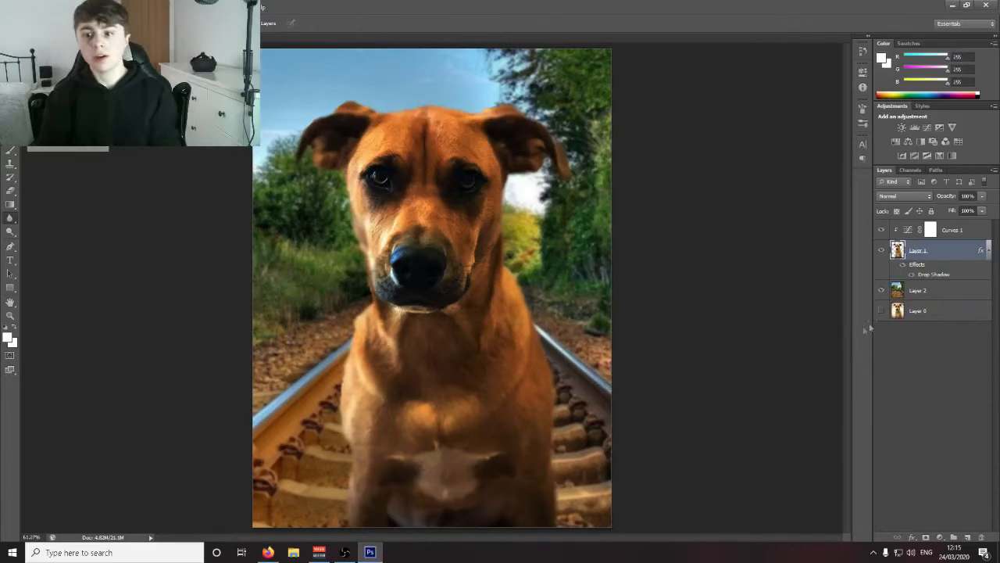
Step: Try copying the canvas-sized area of the railway background to a new layer, and undo the copy
{"action": "left_click", "coordinate": [928, 292]}
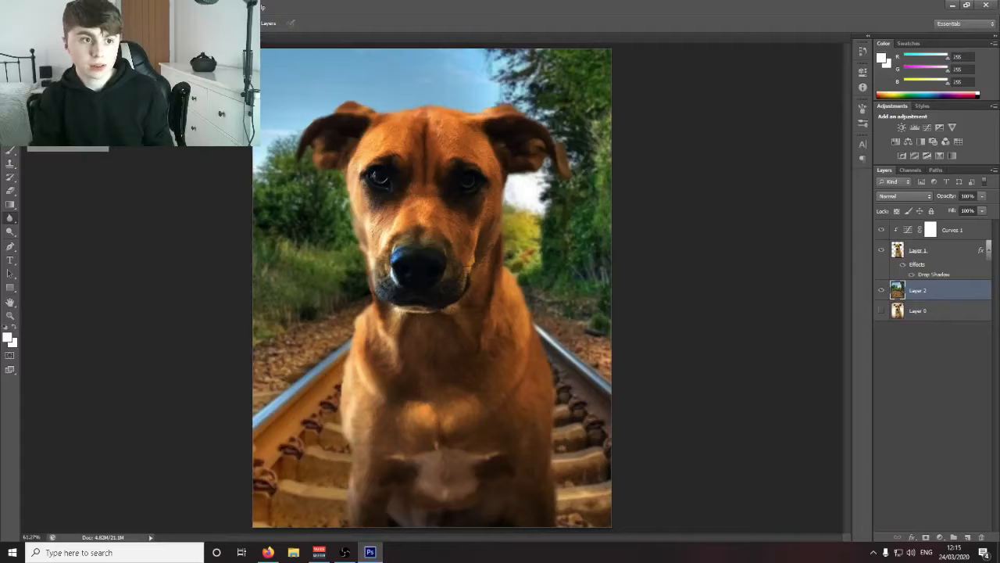
{"action": "left_click", "coordinate": [10, 67]}
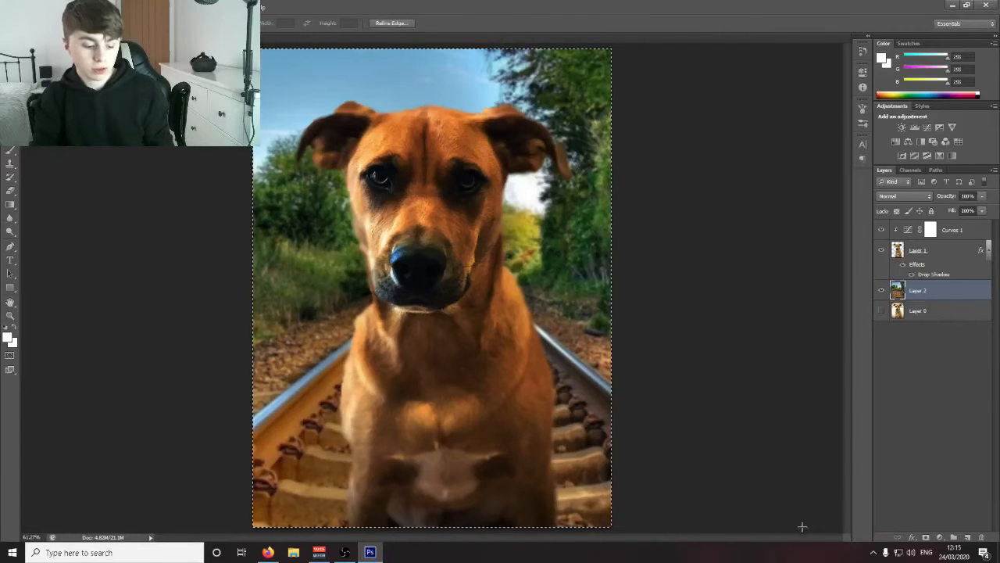
{"action": "key", "text": "ctrl+shift+alt+e"}
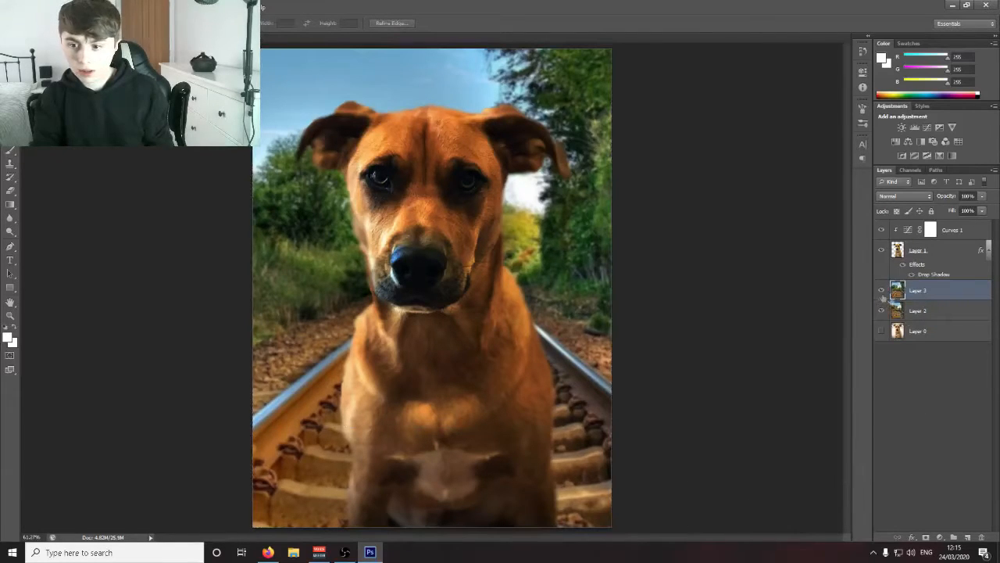
{"action": "key", "text": "ctrl+z"}
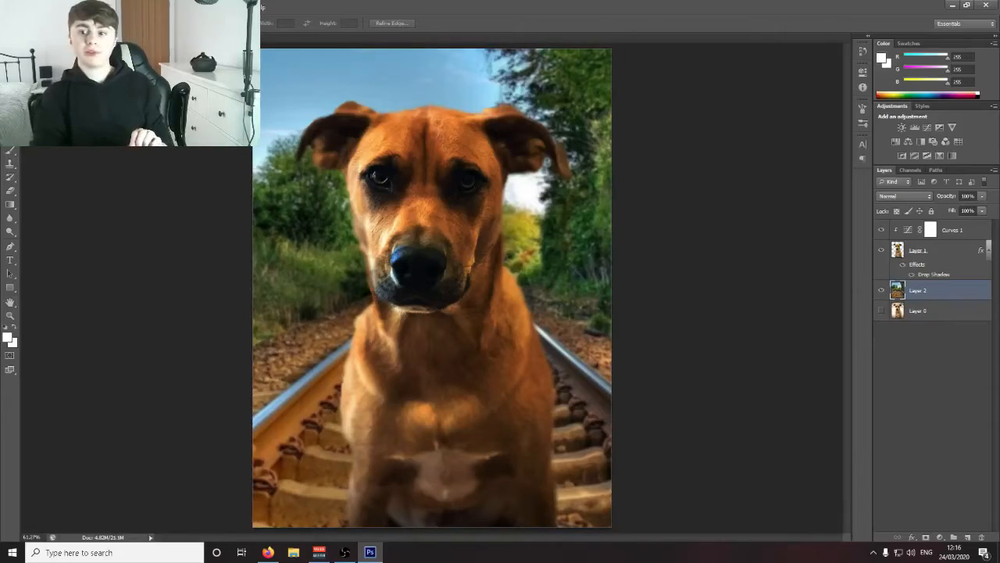
Step: Copy the enlarged autumn railway tracks image from the browser's image search and paste it above Layer 2 in the dog composite
{"action": "left_click", "coordinate": [268, 551]}
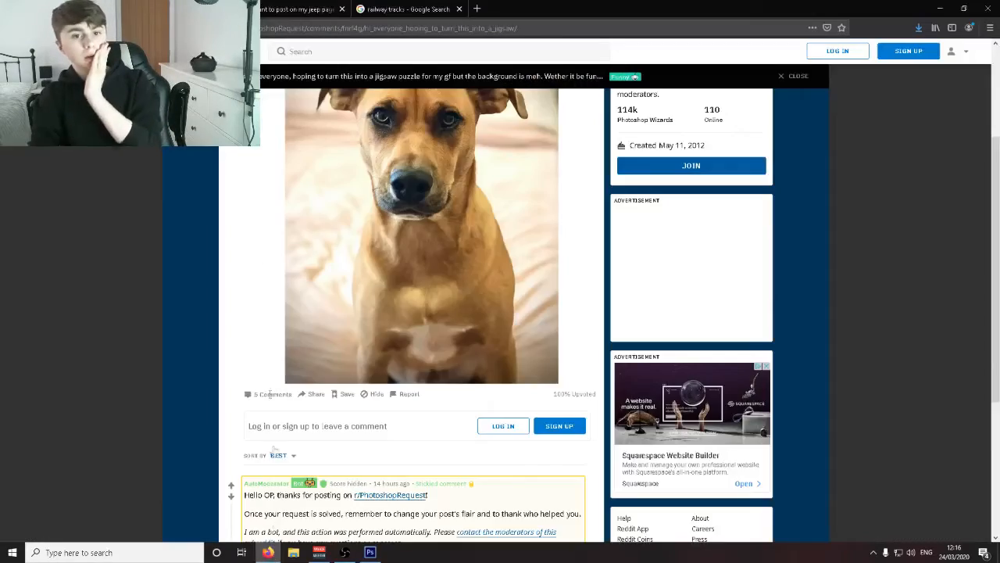
{"action": "left_click", "coordinate": [325, 7]}
{"action": "left_click", "coordinate": [368, 6]}
{"action": "right_click", "coordinate": [863, 251]}
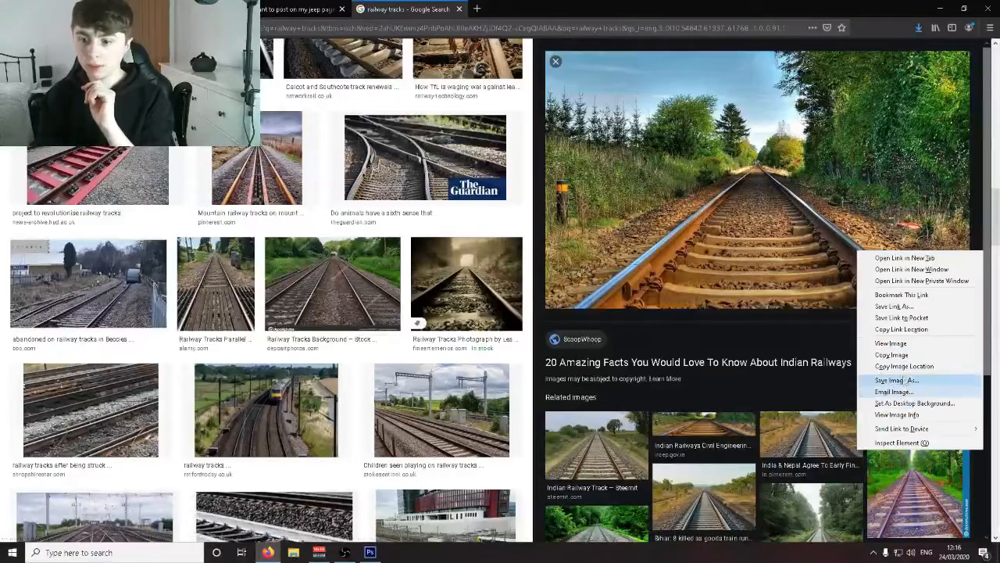
{"action": "left_click", "coordinate": [905, 360]}
{"action": "left_click", "coordinate": [370, 551]}
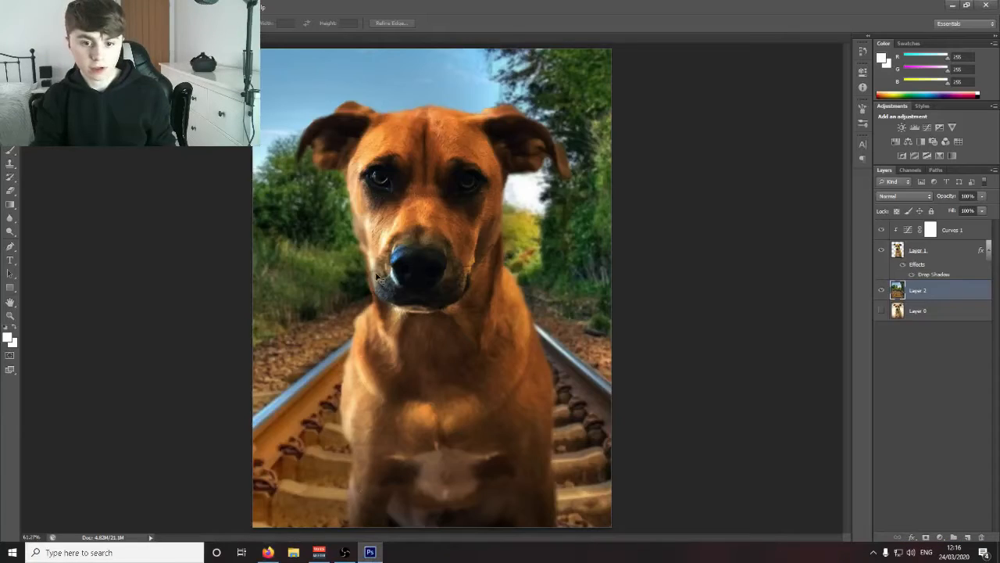
{"action": "key", "text": "ctrl+v"}
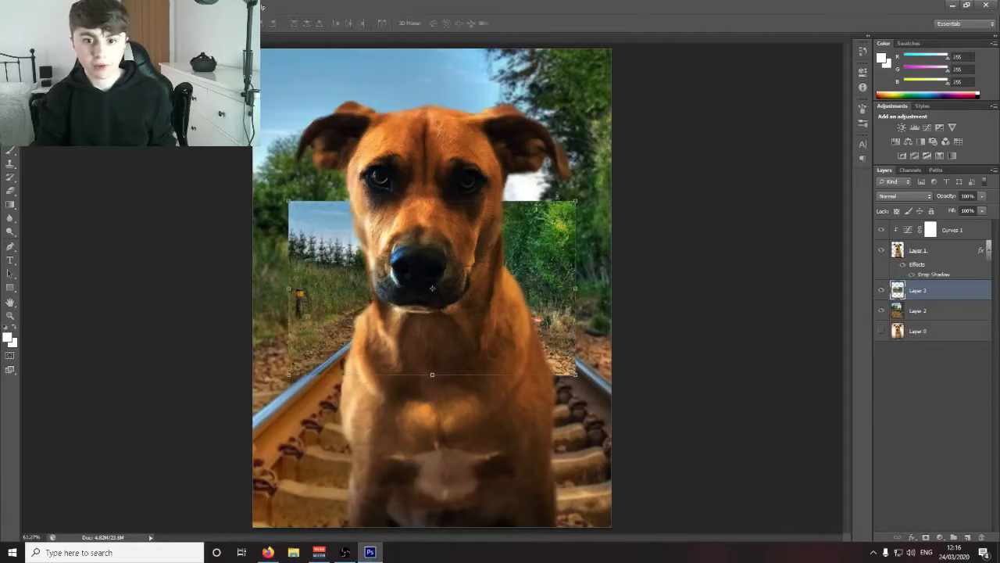
Step: Enlarge and position the pasted railway image to fill the canvas in line with the old background, comparing the two versions
{"action": "left_click_drag", "start_coordinate": [576, 202], "coordinate": [842, 44]}
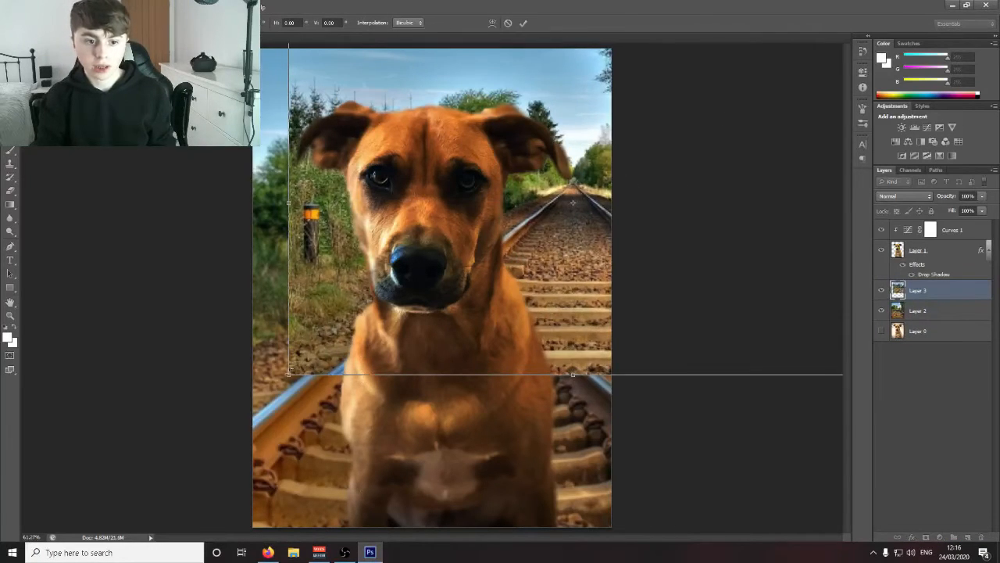
{"action": "left_click_drag", "start_coordinate": [287, 376], "coordinate": [32, 531]}
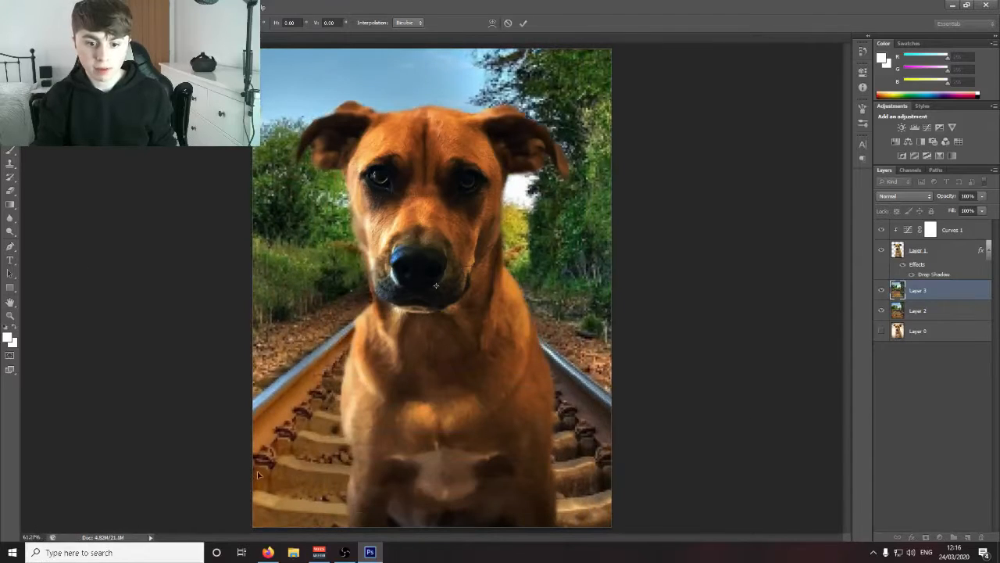
{"action": "left_click_drag", "start_coordinate": [398, 323], "coordinate": [408, 318]}
{"action": "left_click", "coordinate": [524, 24]}
{"action": "left_click", "coordinate": [881, 291]}
{"action": "left_click", "coordinate": [881, 291]}
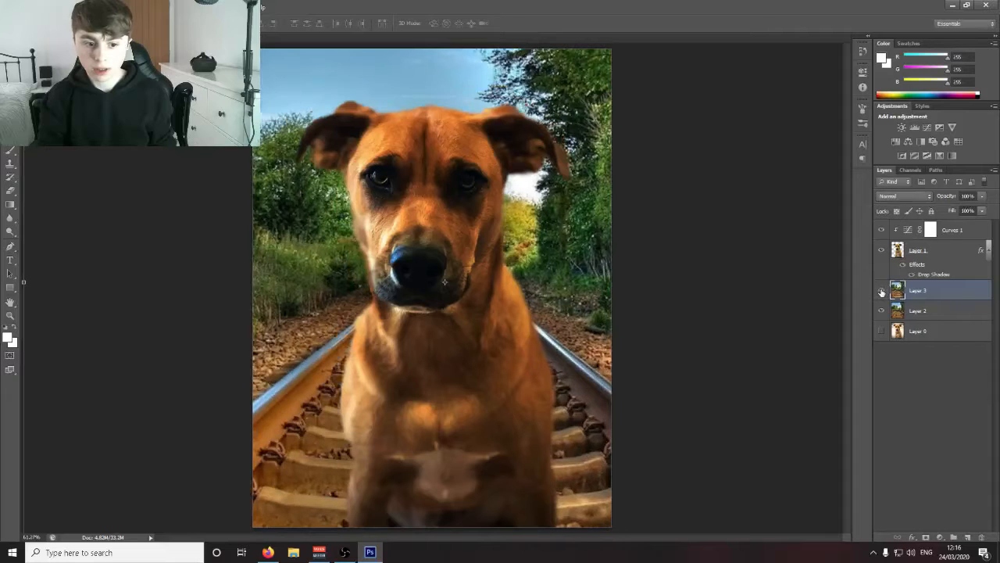
{"action": "left_click", "coordinate": [881, 291]}
{"action": "left_click", "coordinate": [882, 291]}
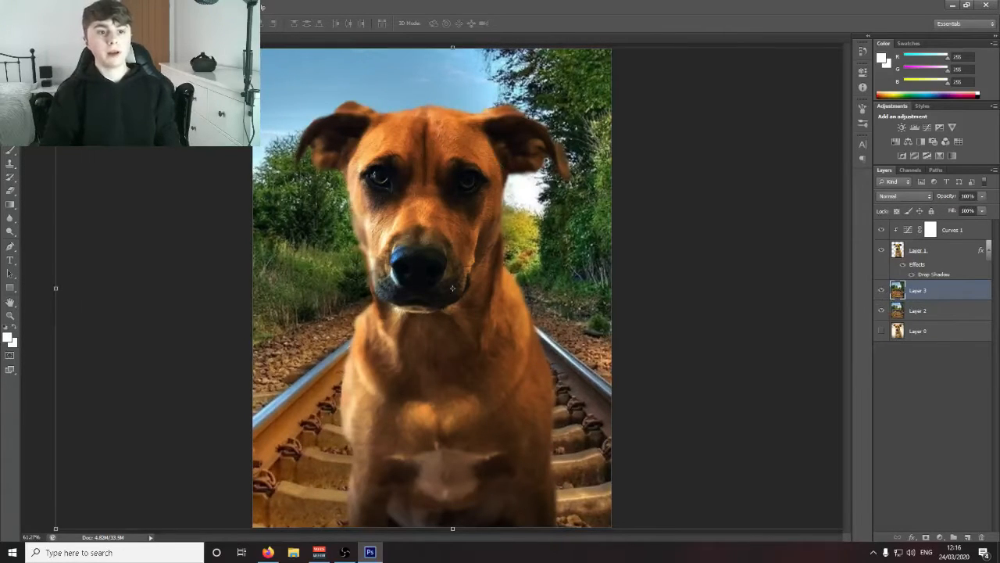
Step: Blur the trees, grass and distant gravel on Layer 3 with large Blur tool strokes, keeping the nearest sleepers sharp
{"action": "left_click", "coordinate": [184, 7]}
{"action": "left_click", "coordinate": [185, 8]}
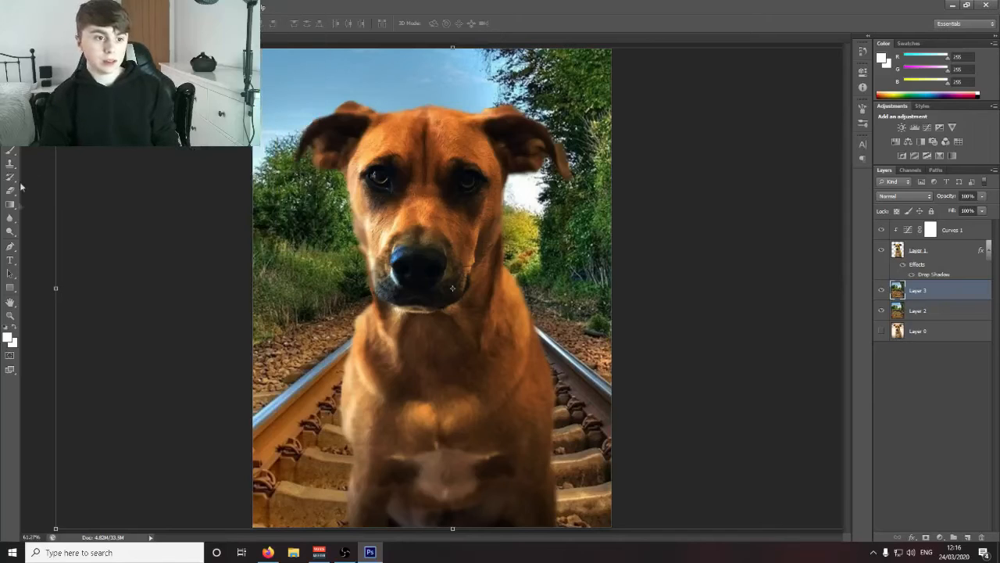
{"action": "left_click", "coordinate": [10, 228]}
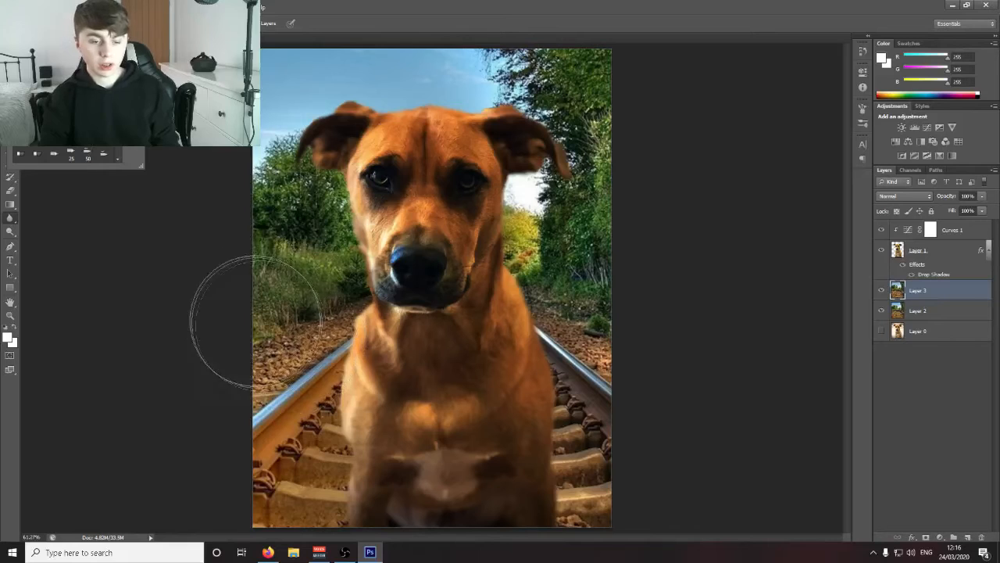
{"action": "left_click", "coordinate": [256, 382]}
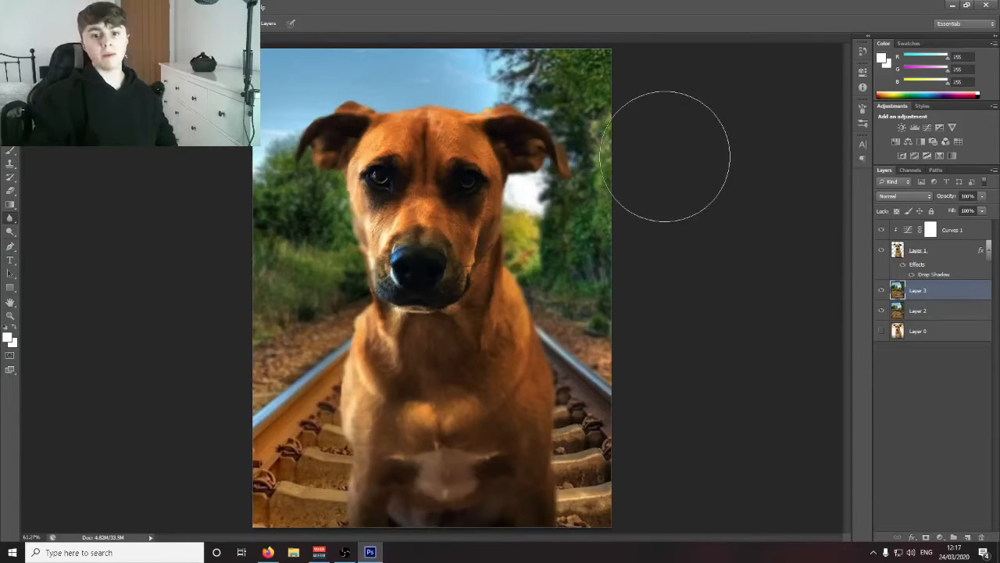
{"action": "left_click", "coordinate": [883, 291]}
{"action": "left_click", "coordinate": [883, 291]}
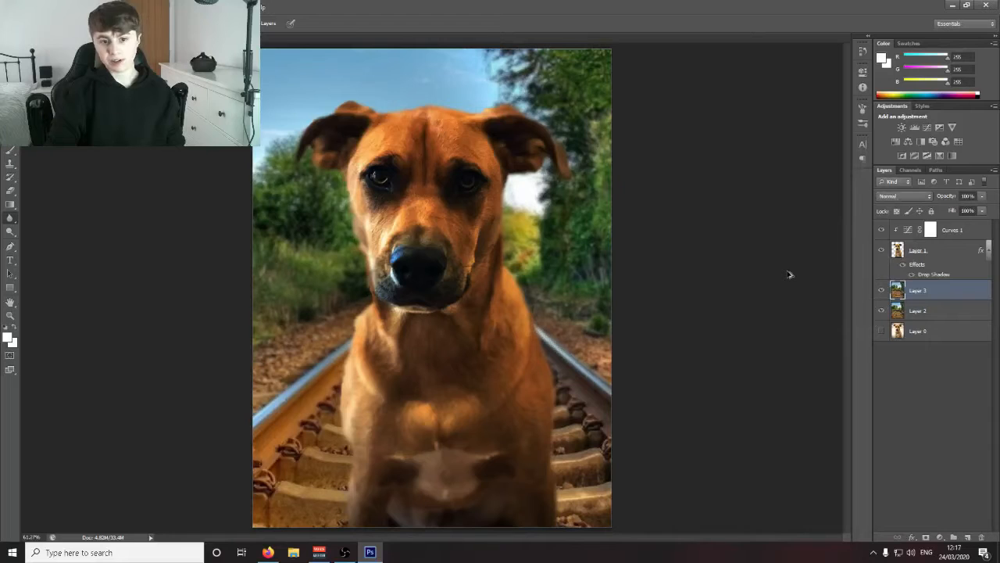
{"action": "key", "text": "b"}
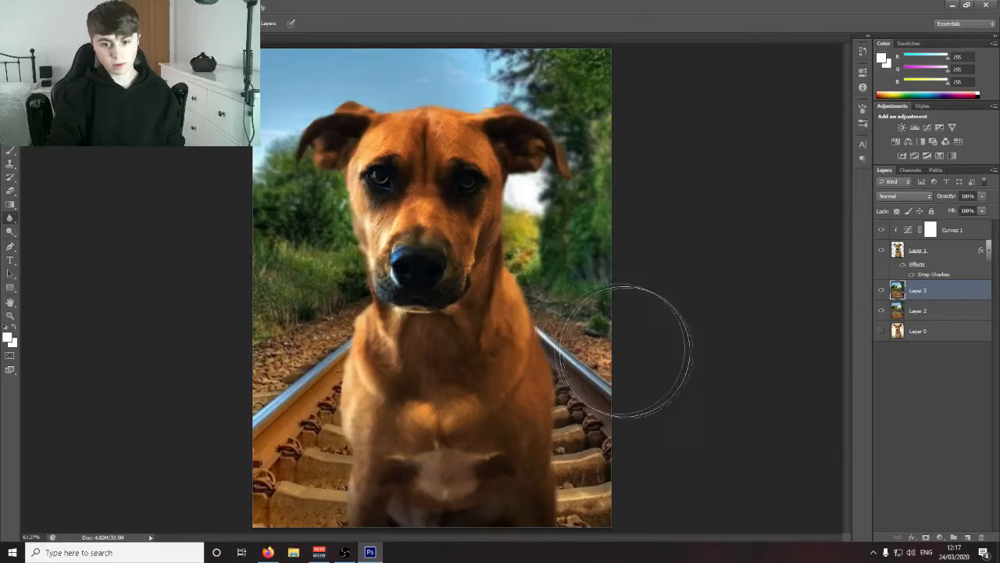
{"action": "mouse_move", "coordinate": [622, 351]}
{"action": "left_mouse_down"}
{"action": "mouse_move", "coordinate": [596, 306]}
{"action": "mouse_move", "coordinate": [581, 346]}
{"action": "mouse_move", "coordinate": [490, 315]}
{"action": "left_mouse_up"}
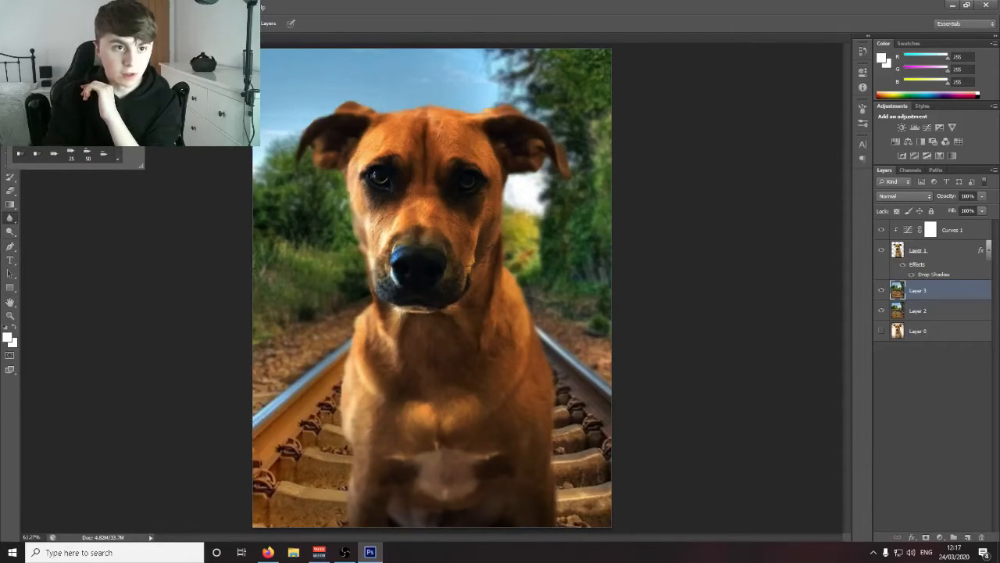
{"action": "key", "text": "Escape"}
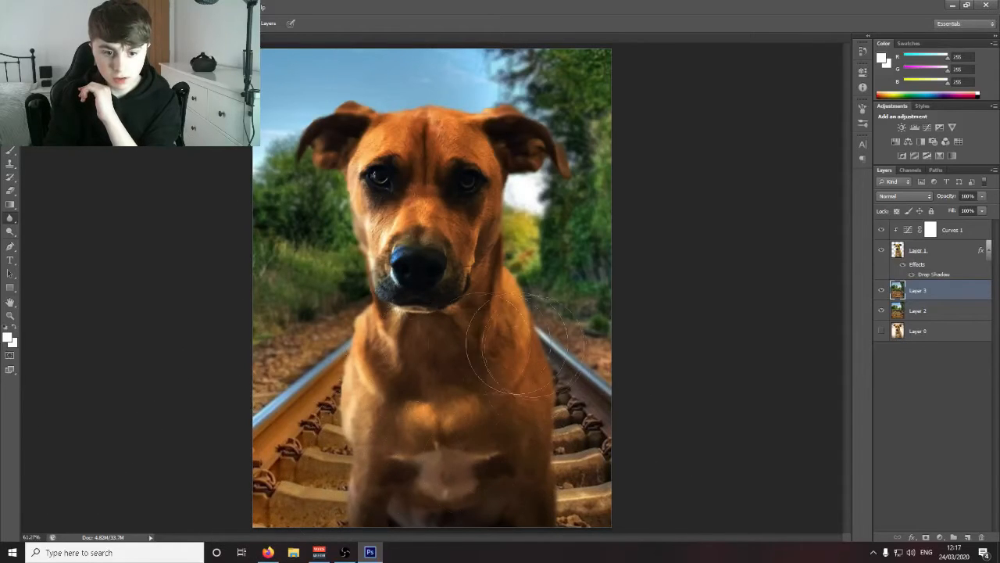
Step: Compare the background with and without Layer 3, and hide the old Layer 2 background
{"action": "left_click", "coordinate": [882, 292]}
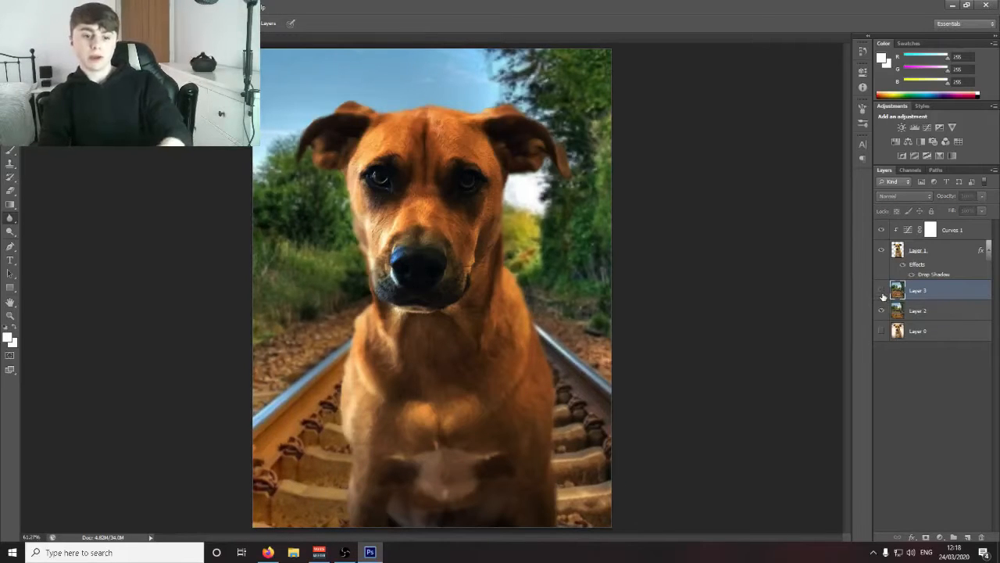
{"action": "left_click", "coordinate": [883, 293]}
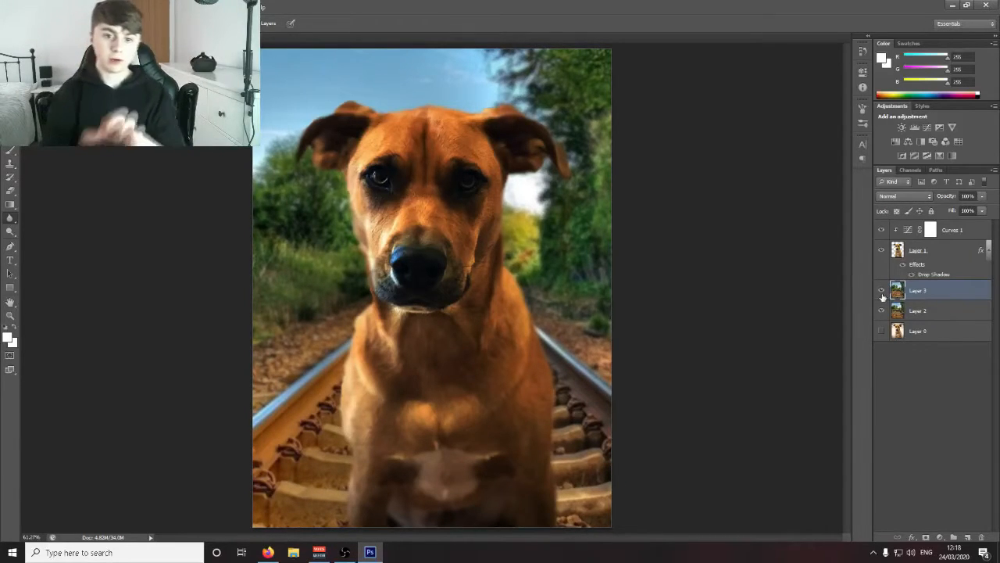
{"action": "left_click", "coordinate": [882, 292]}
{"action": "left_click", "coordinate": [881, 293]}
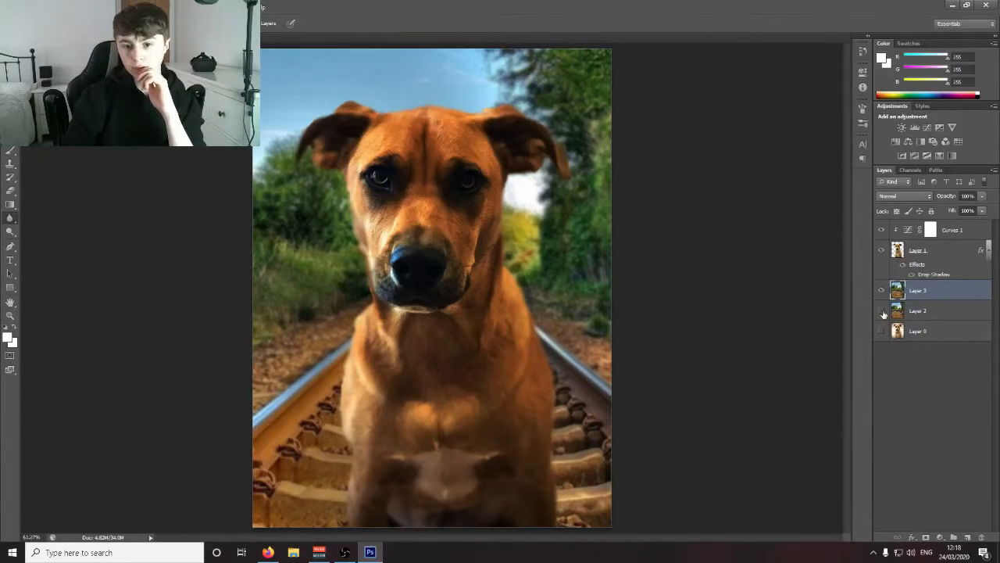
Step: Add a Curves adjustment clipped to Layer 3 with a contrast-raising S-curve that darkens shadows and lifts highlights
{"action": "left_click", "coordinate": [941, 536]}
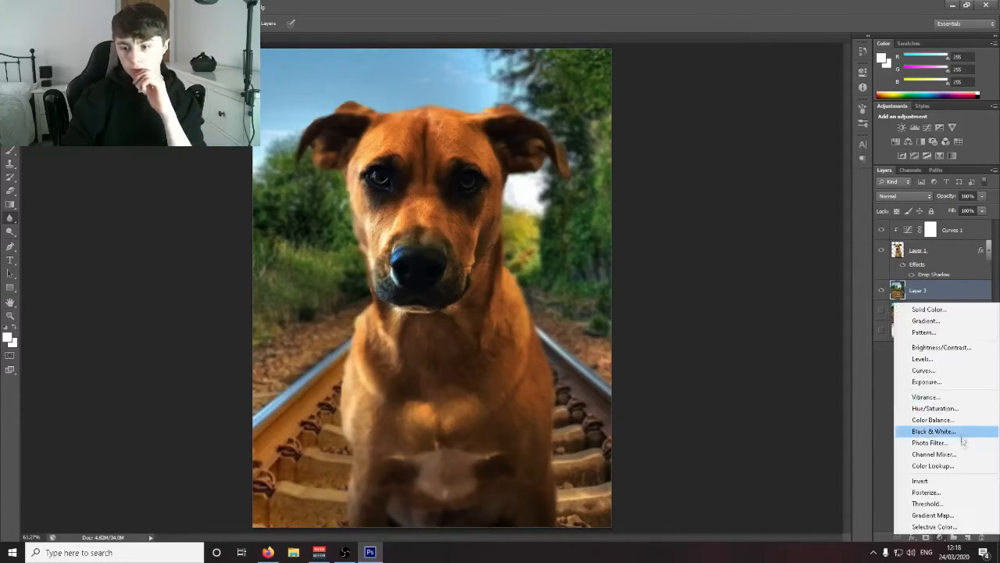
{"action": "left_click", "coordinate": [961, 377]}
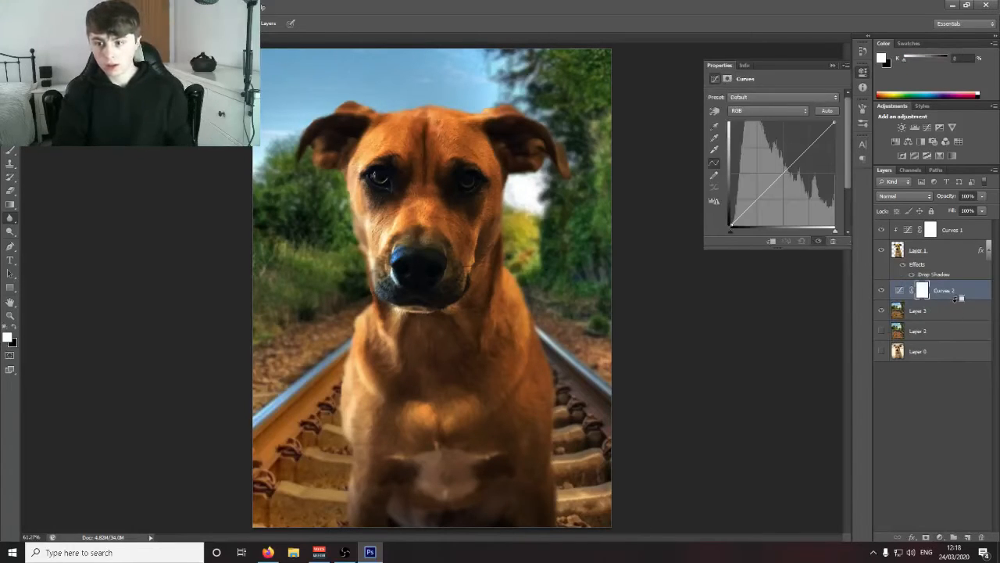
{"action": "left_click", "coordinate": [961, 299], "text": "alt"}
{"action": "left_click_drag", "start_coordinate": [760, 199], "coordinate": [763, 202]}
{"action": "left_click_drag", "start_coordinate": [792, 163], "coordinate": [796, 150]}
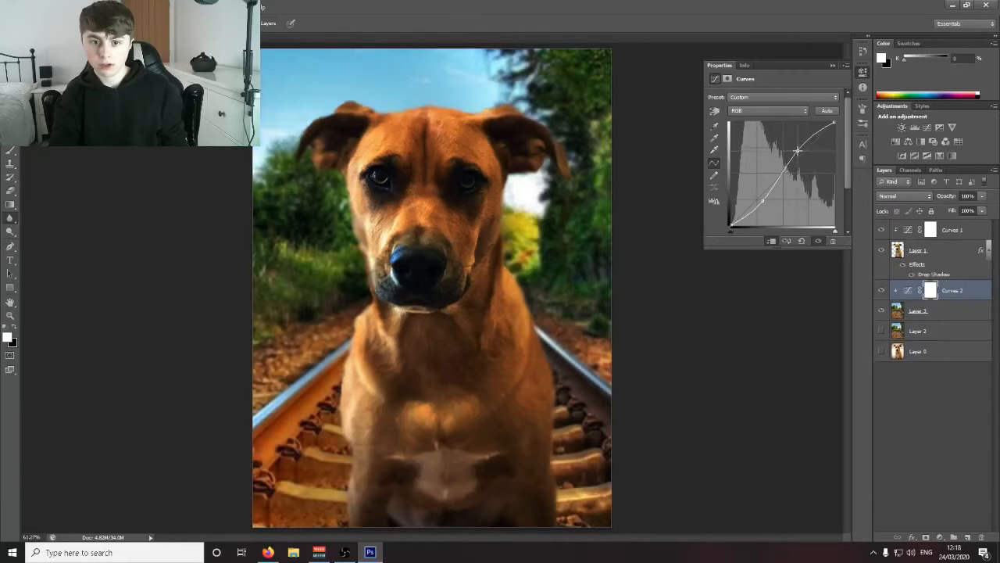
{"action": "left_click_drag", "start_coordinate": [807, 156], "coordinate": [799, 143]}
Step: Add a Vibrance adjustment above all layers with vibrance +51 and saturation +1, comparing the image with and without it
{"action": "left_click", "coordinate": [938, 445]}
{"action": "left_click", "coordinate": [940, 537]}
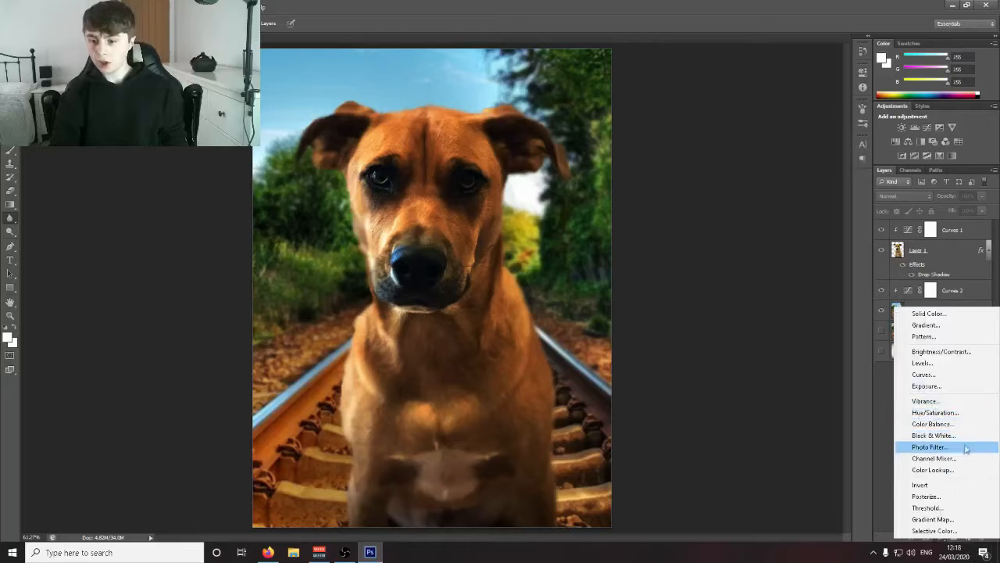
{"action": "left_click", "coordinate": [926, 401]}
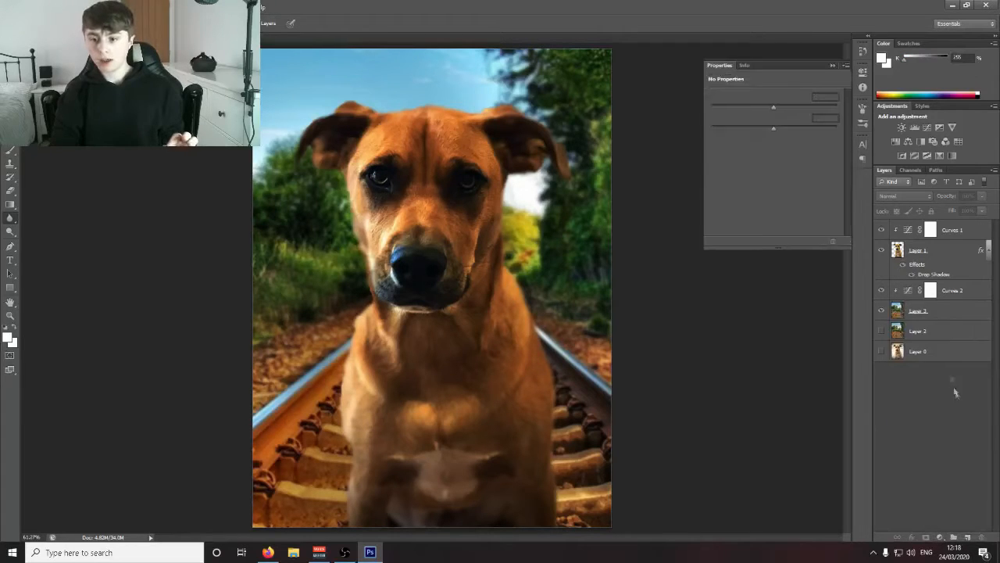
{"action": "left_click_drag", "start_coordinate": [776, 105], "coordinate": [783, 128]}
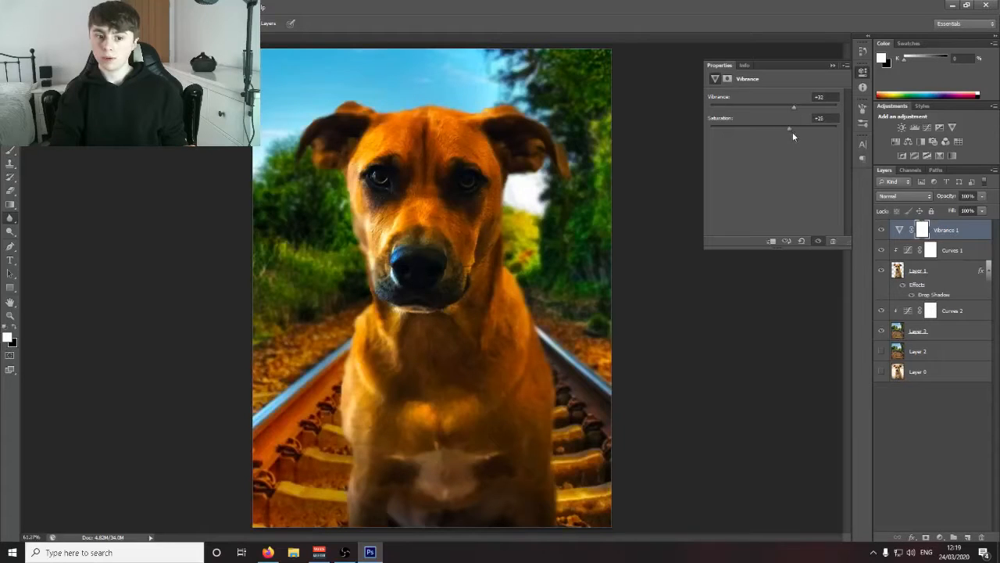
{"action": "left_click_drag", "start_coordinate": [797, 135], "coordinate": [848, 114]}
{"action": "left_click", "coordinate": [882, 234]}
{"action": "left_click", "coordinate": [882, 234]}
{"action": "left_click_drag", "start_coordinate": [836, 107], "coordinate": [810, 112]}
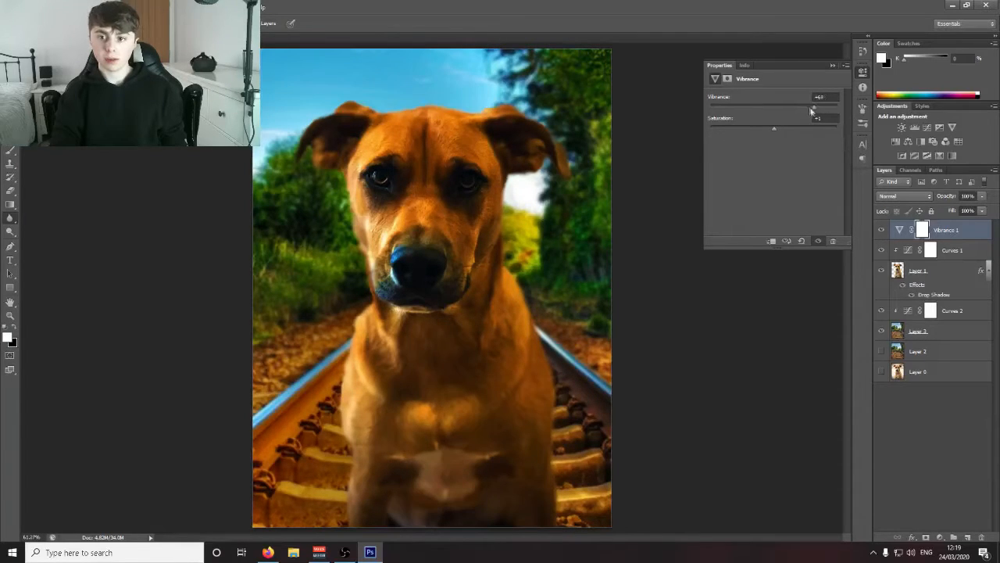
{"action": "left_click", "coordinate": [880, 233]}
{"action": "left_click", "coordinate": [882, 232]}
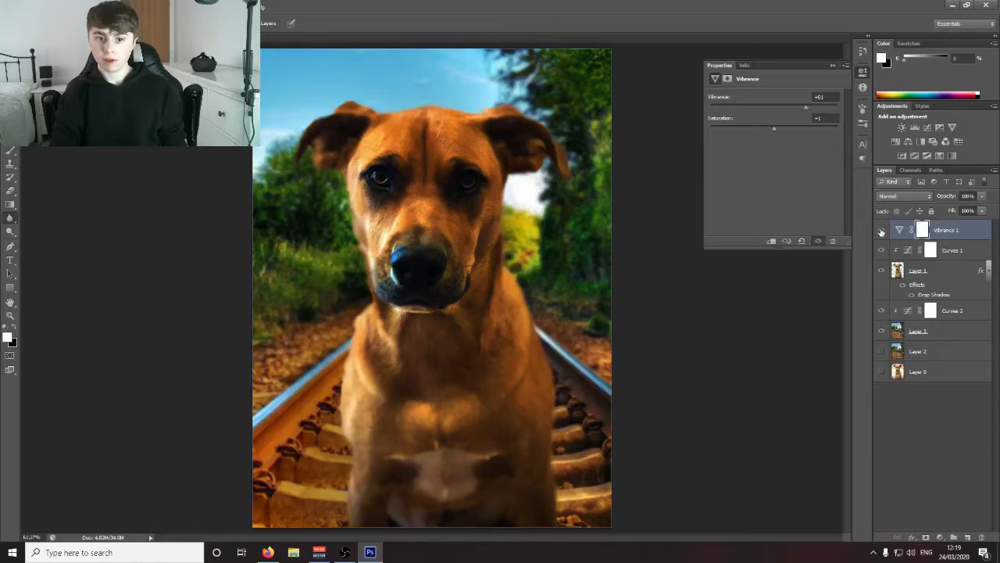
{"action": "left_click", "coordinate": [832, 66]}
{"action": "left_click", "coordinate": [962, 436]}
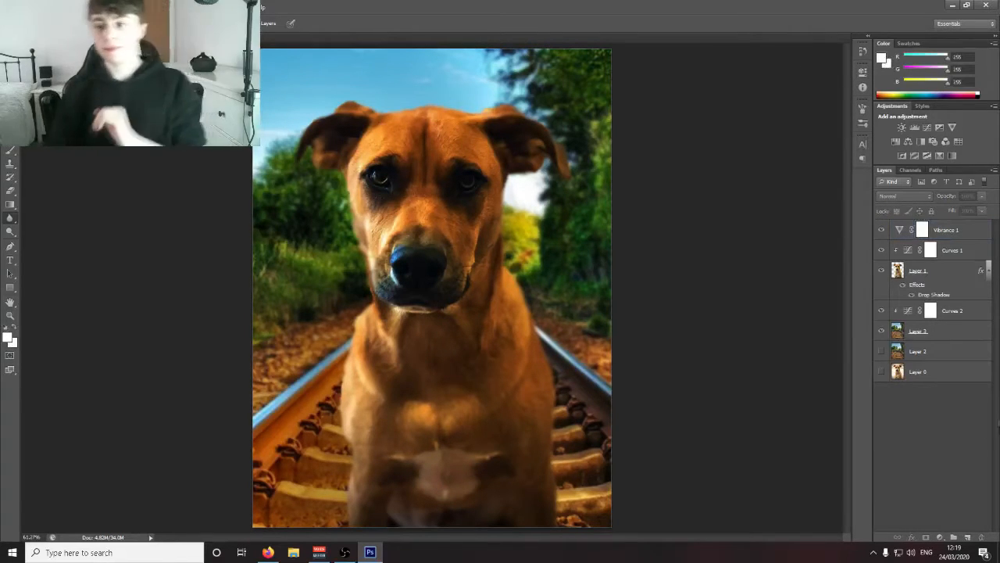
Step: Nudge the dog cutout on Layer 1 slightly to the left between the rails
{"action": "left_click", "coordinate": [967, 278]}
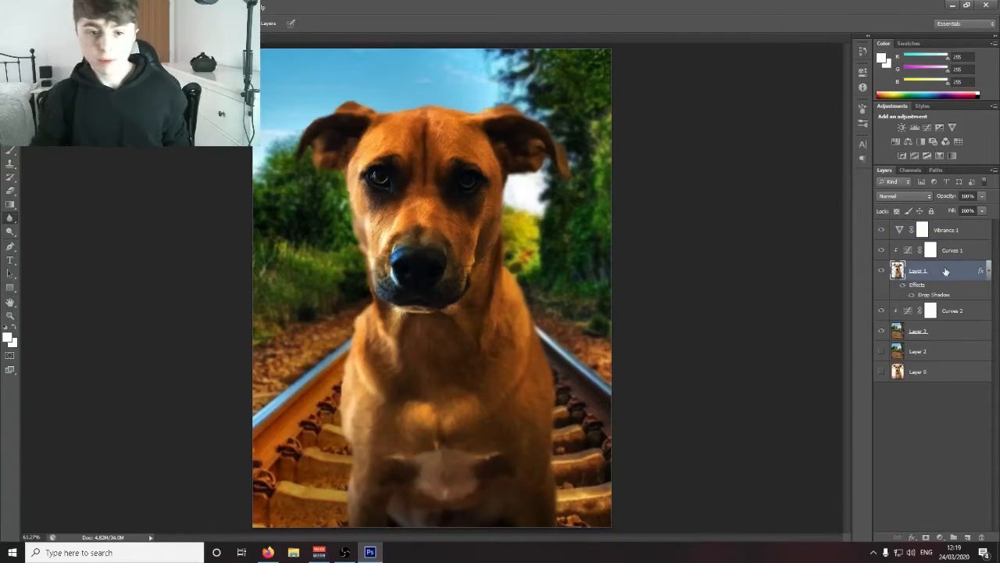
{"action": "key", "text": "v"}
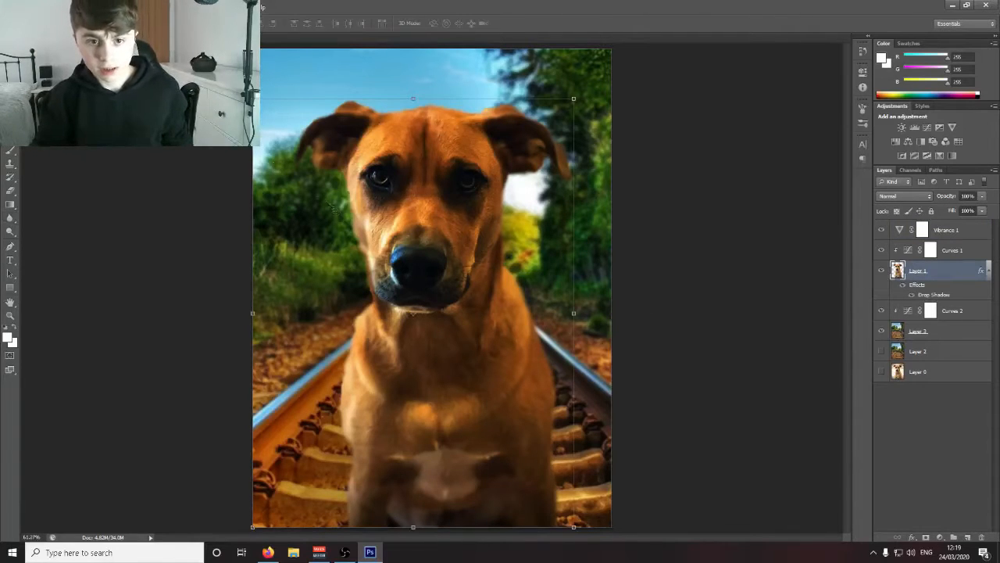
{"action": "key", "text": "shift+Left"}
{"action": "key", "text": "shift+Left"}
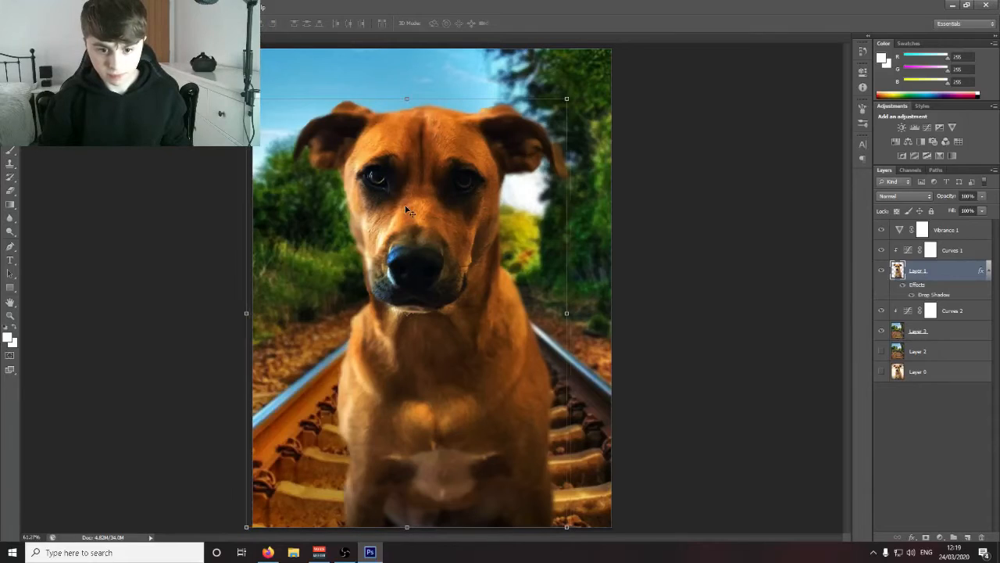
{"action": "key", "text": "shift+Right"}
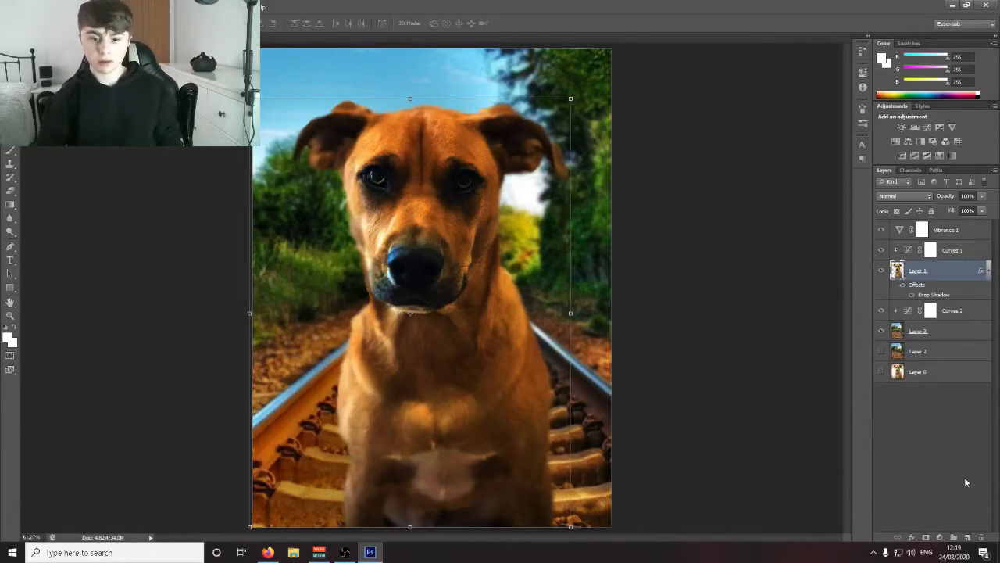
{"action": "left_click", "coordinate": [966, 479]}
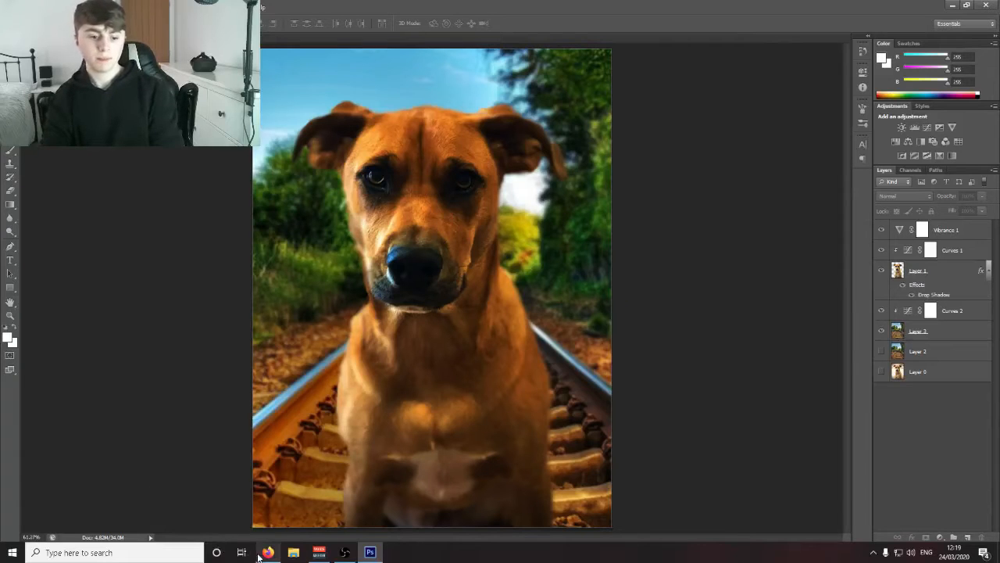
Step: Add a Color Overlay to the smoke layer using the brown #7f4825 sampled from the gravel beside the rail
{"action": "mouse_move", "coordinate": [259, 555]}
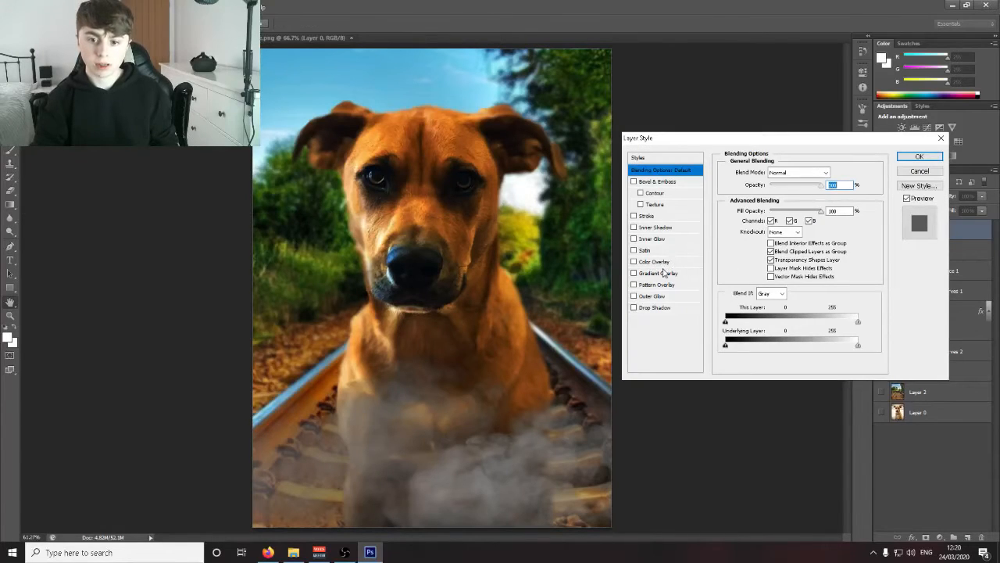
{"action": "left_click", "coordinate": [665, 262]}
{"action": "left_click", "coordinate": [835, 172]}
{"action": "left_click", "coordinate": [595, 347]}
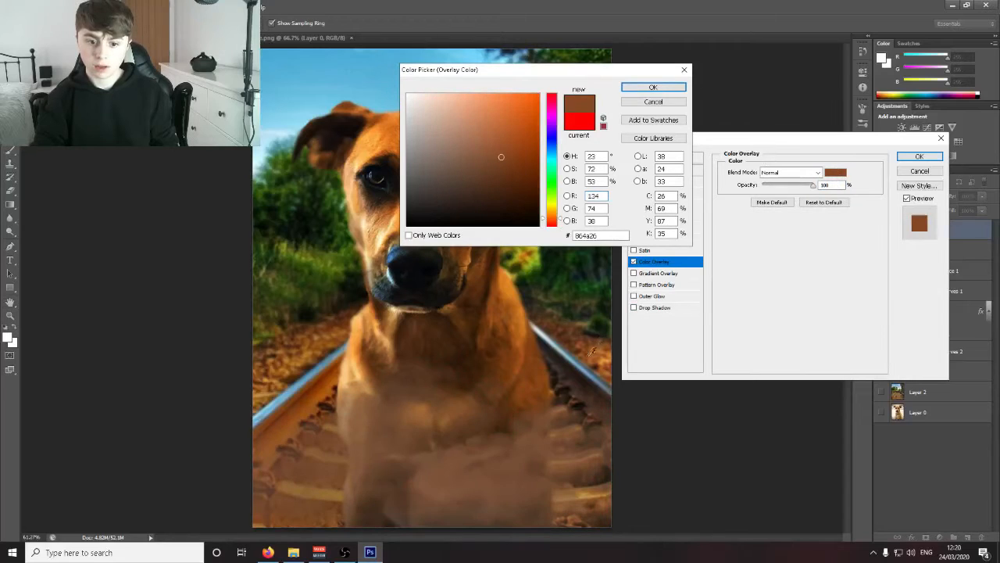
{"action": "left_click", "coordinate": [587, 341]}
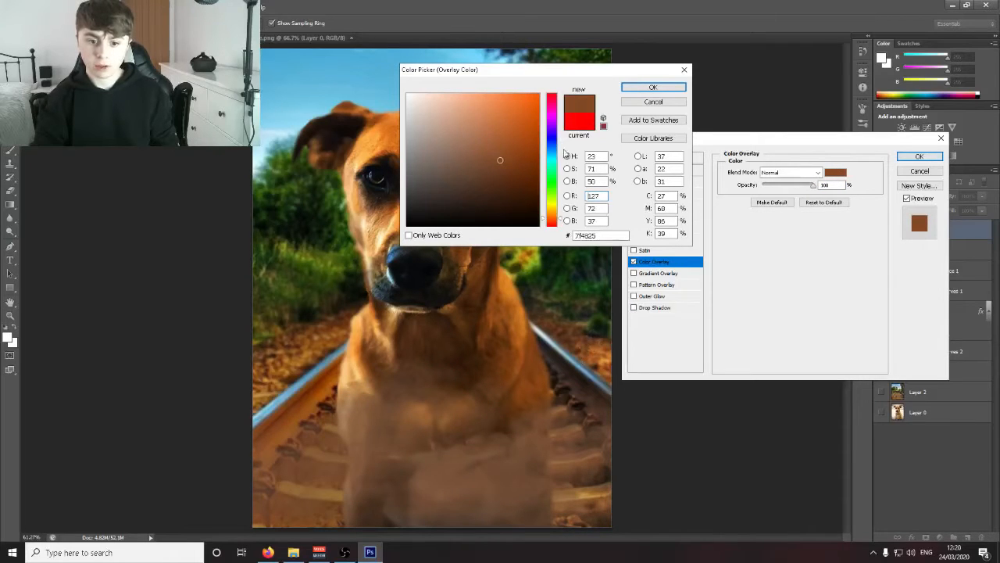
{"action": "left_click", "coordinate": [654, 86]}
{"action": "left_click", "coordinate": [919, 156]}
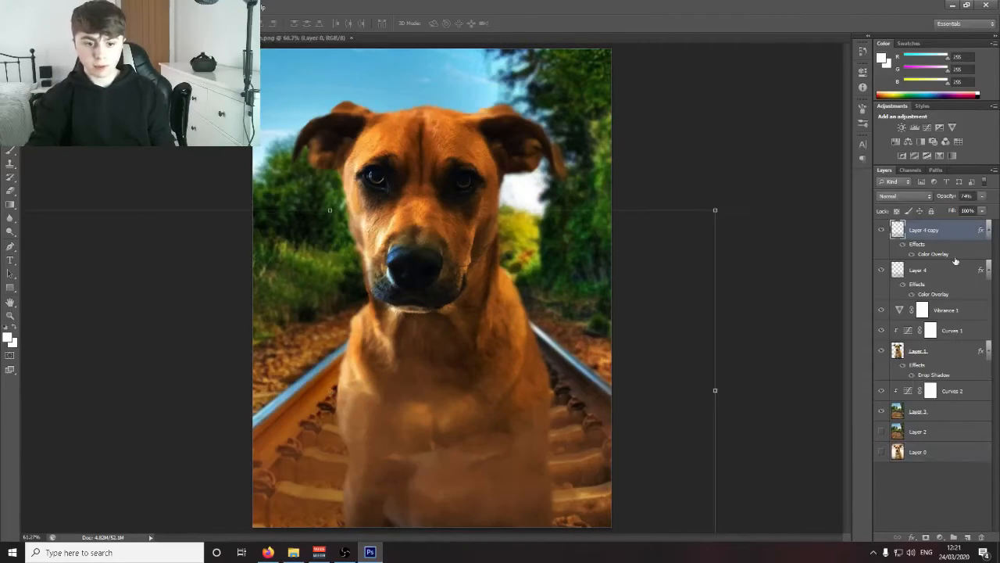
Step: Nudge the duplicated smoke on Layer 4 copy upward and fine-tune its horizontal position over the dog's chest, leaving no layer selected
{"action": "key", "text": "Right"}
{"action": "key", "text": "Right"}
{"action": "key", "text": "Right"}
{"action": "key", "text": "shift+Up"}
{"action": "key", "text": "Right"}
{"action": "key", "text": "Right"}
{"action": "key", "text": "Right"}
{"action": "key", "text": "shift+Up"}
{"action": "key", "text": "Left"}
{"action": "key", "text": "Left"}
{"action": "key", "text": "Left"}
{"action": "key", "text": "Left"}
{"action": "key", "text": "Left"}
{"action": "key", "text": "Left"}
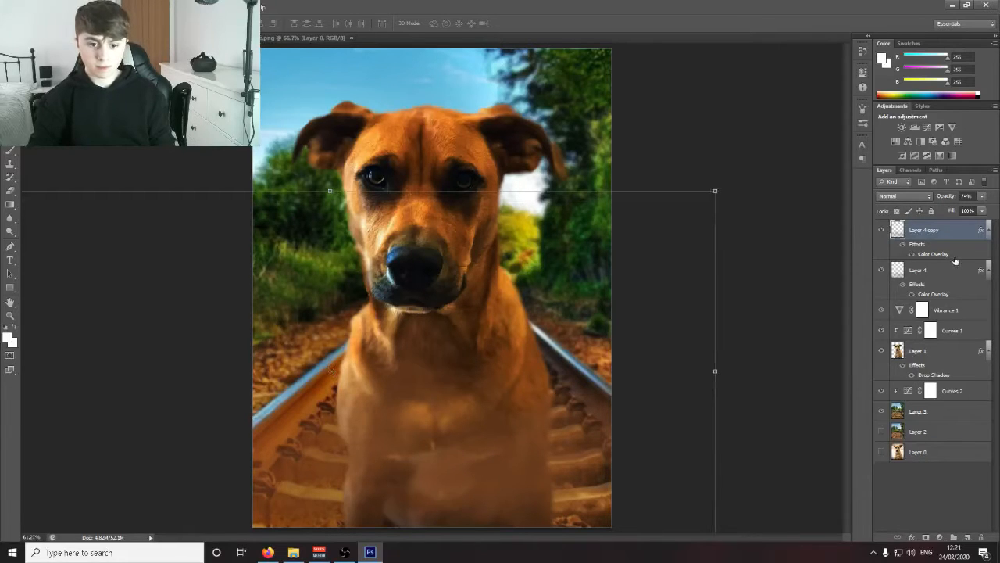
{"action": "left_click", "coordinate": [954, 465]}
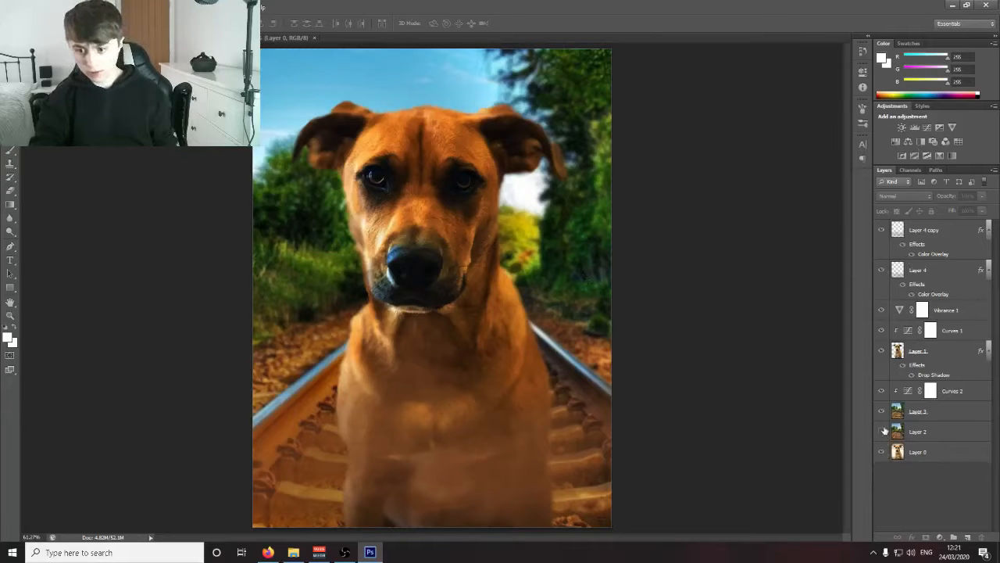
{"action": "left_click", "coordinate": [28, 7]}
{"action": "key", "text": "Escape"}
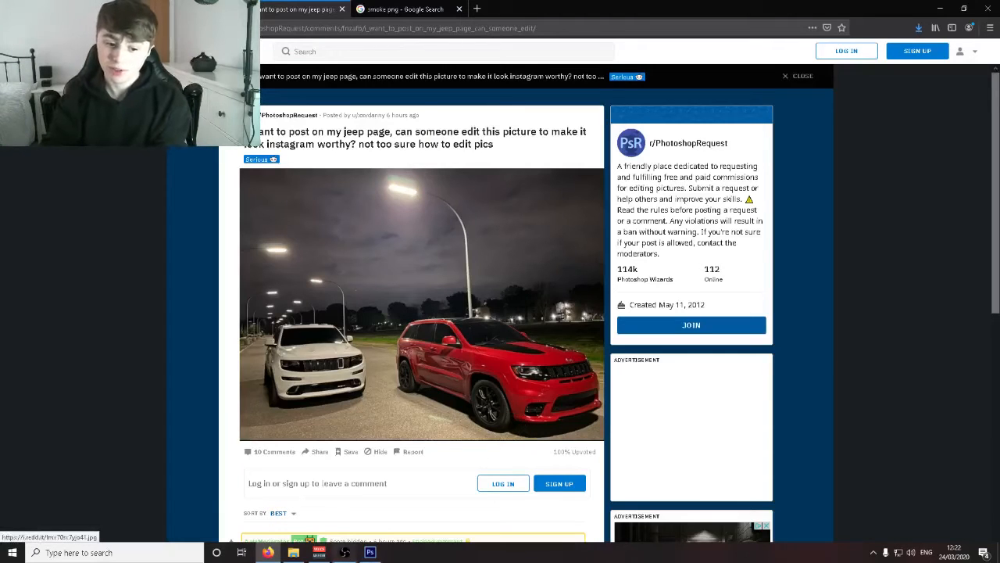
Step: Switch to Photoshop, open the photo of the two Jeeps, and convert its Background into an editable Layer 0
{"action": "left_click", "coordinate": [369, 552]}
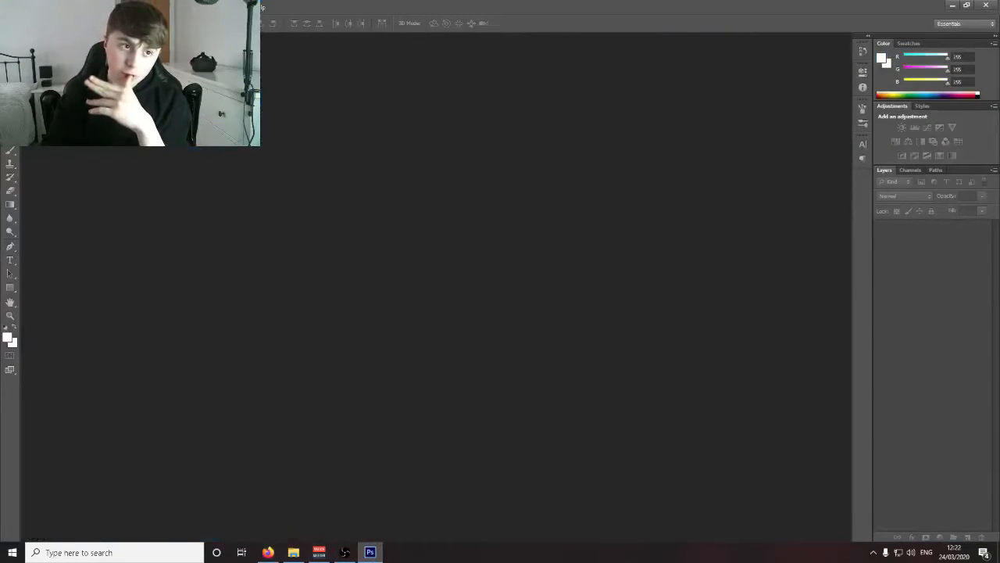
{"action": "left_click", "coordinate": [28, 8]}
{"action": "left_click", "coordinate": [55, 20]}
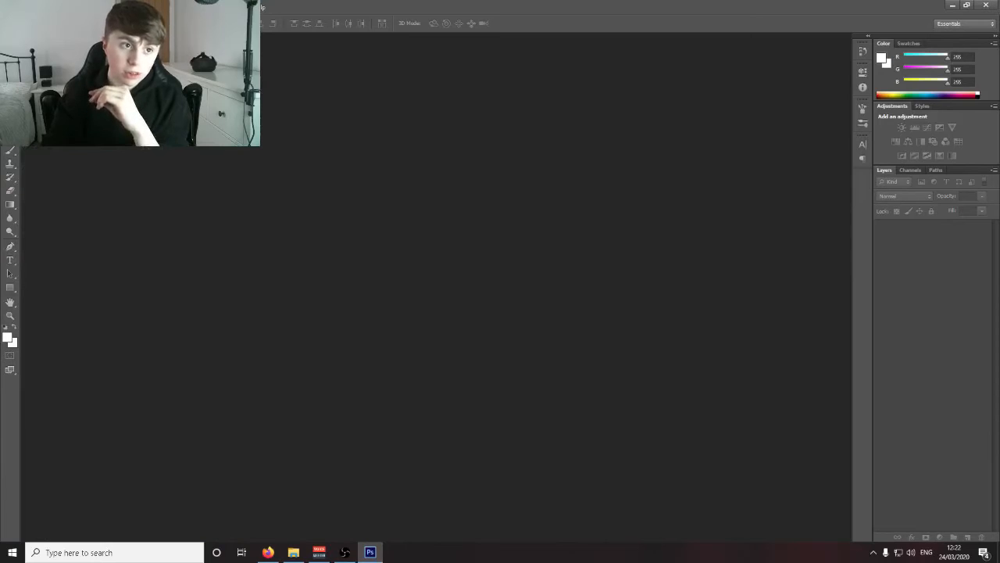
{"action": "double_click", "coordinate": [439, 349]}
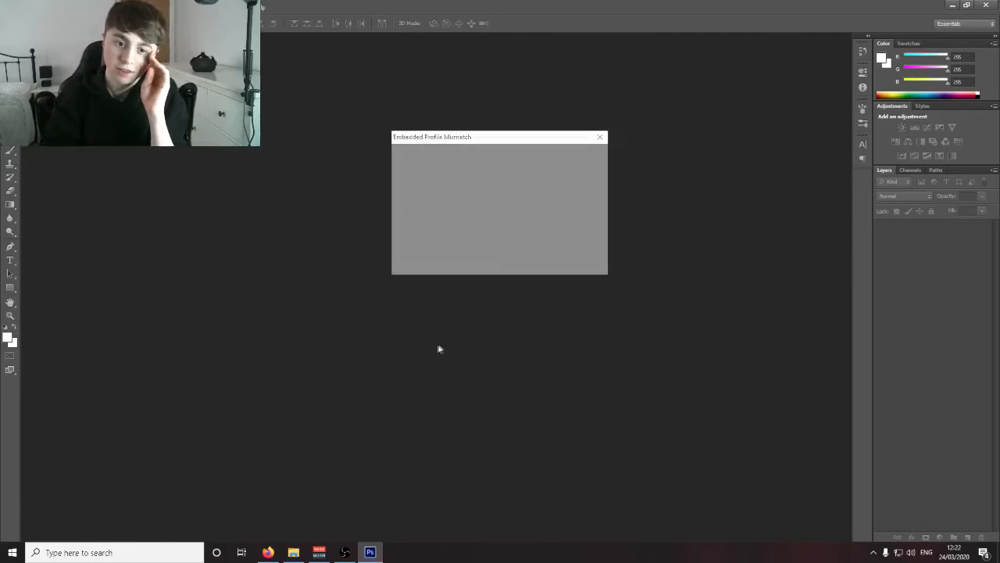
{"action": "left_click", "coordinate": [532, 262]}
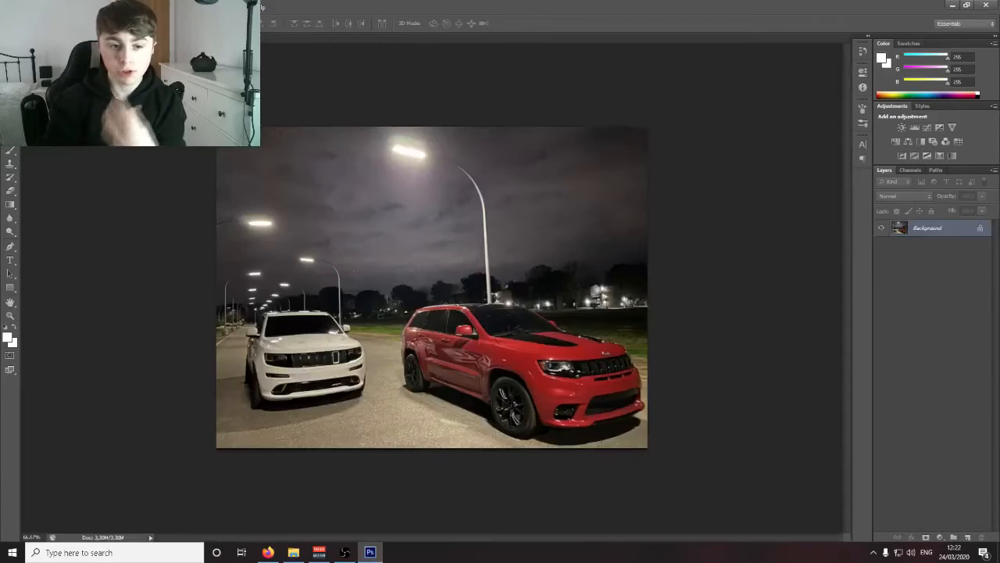
{"action": "double_click", "coordinate": [944, 231]}
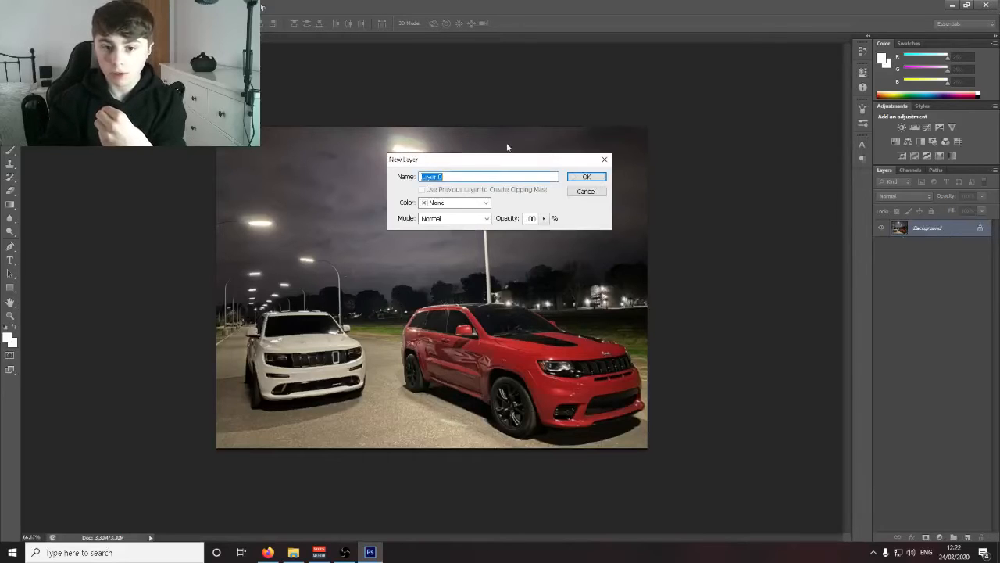
{"action": "left_click", "coordinate": [586, 177]}
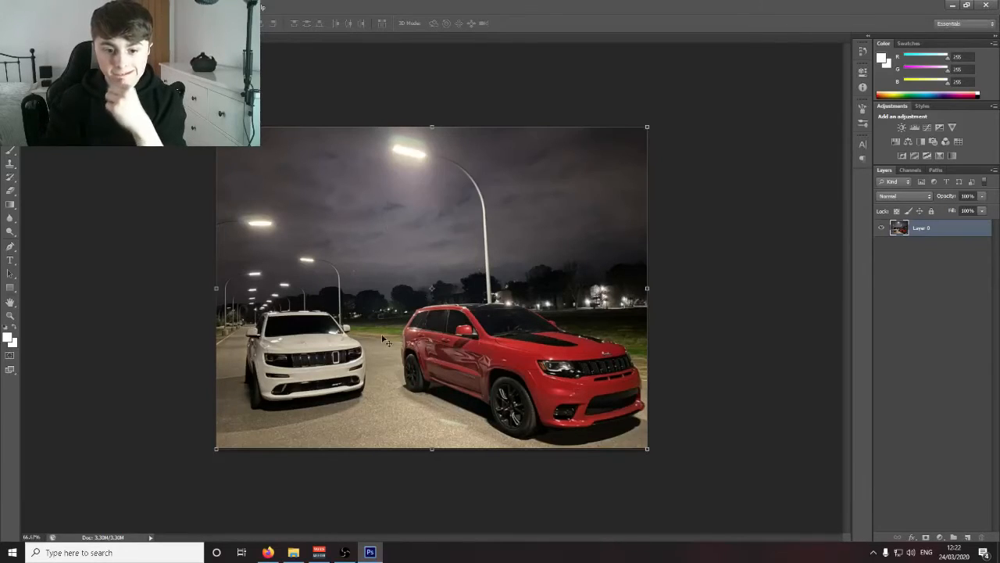
Step: Select the red Jeep's rear wheel along its outline and copy it onto a new layer
{"action": "left_click", "coordinate": [10, 315]}
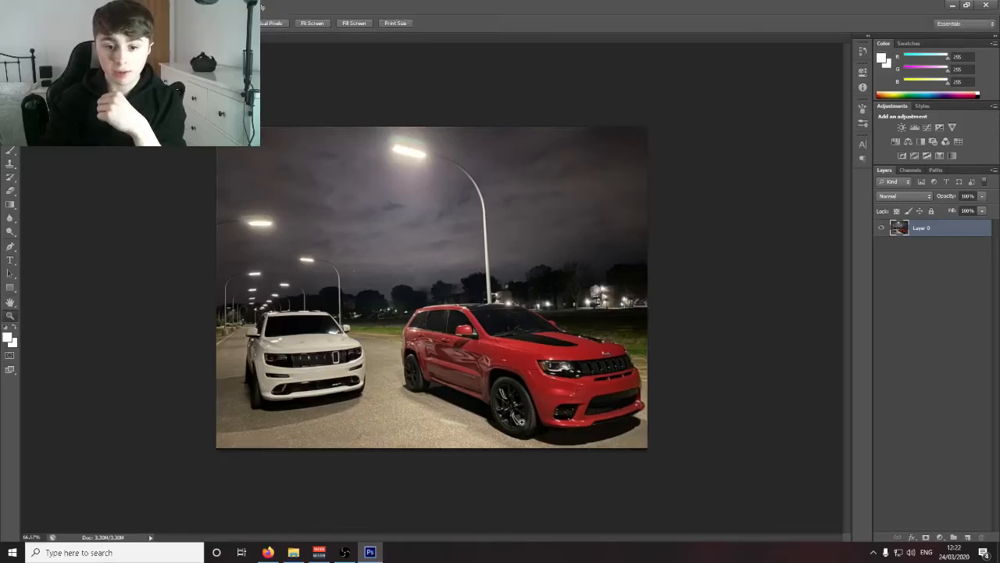
{"action": "left_click", "coordinate": [522, 422]}
{"action": "left_click", "coordinate": [574, 490]}
{"action": "left_click", "coordinate": [476, 459]}
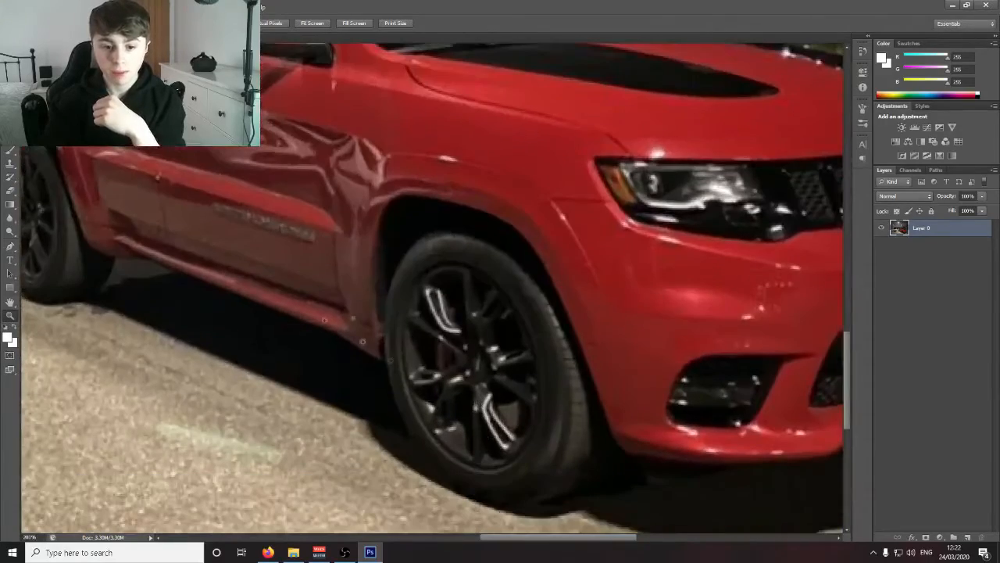
{"action": "right_click", "coordinate": [343, 341]}
{"action": "left_click", "coordinate": [397, 398]}
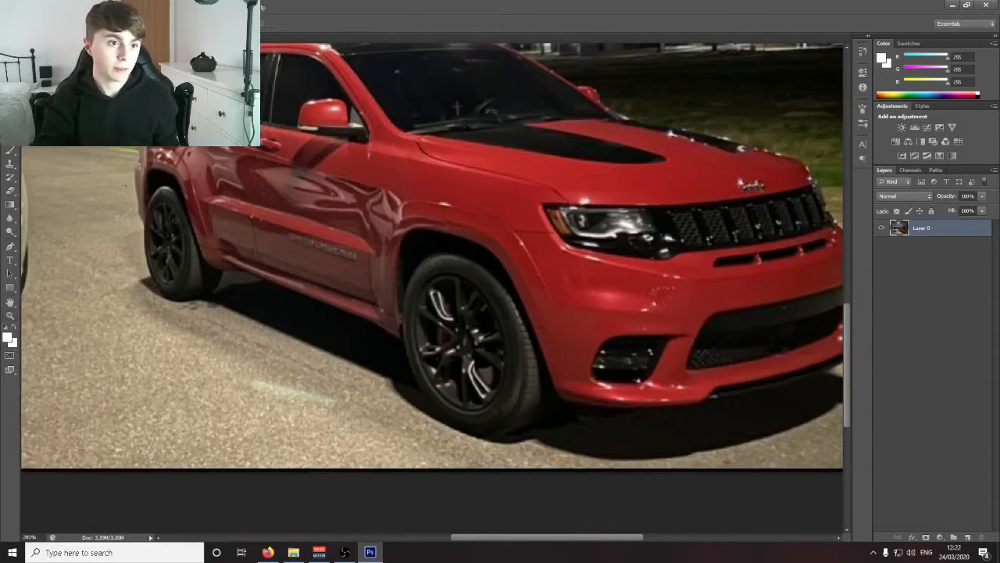
{"action": "mouse_move", "coordinate": [169, 202]}
{"action": "left_mouse_down"}
{"action": "mouse_move", "coordinate": [167, 270]}
{"action": "mouse_move", "coordinate": [212, 281]}
{"action": "left_mouse_up"}
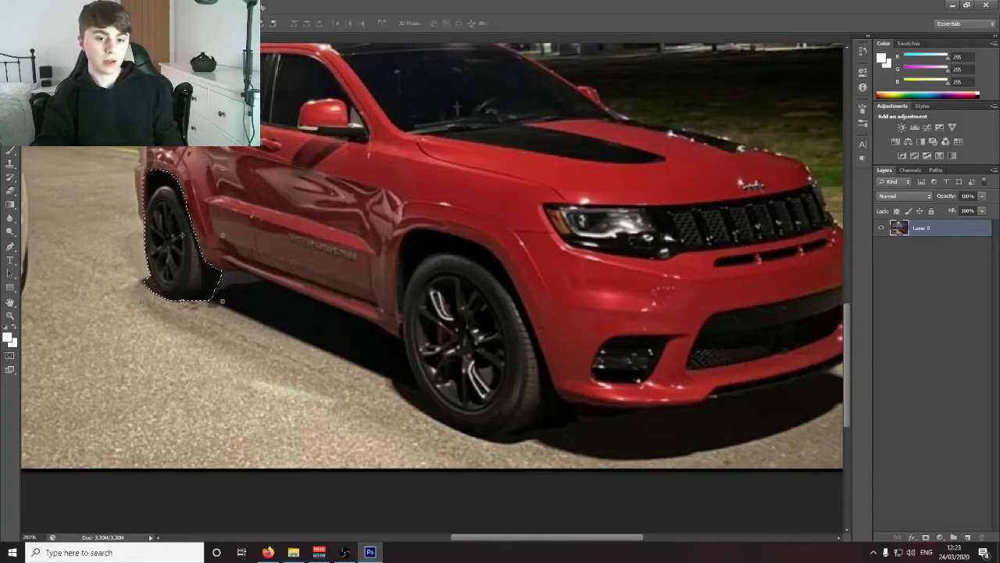
{"action": "key", "text": "ctrl+j"}
{"action": "key", "text": "v"}
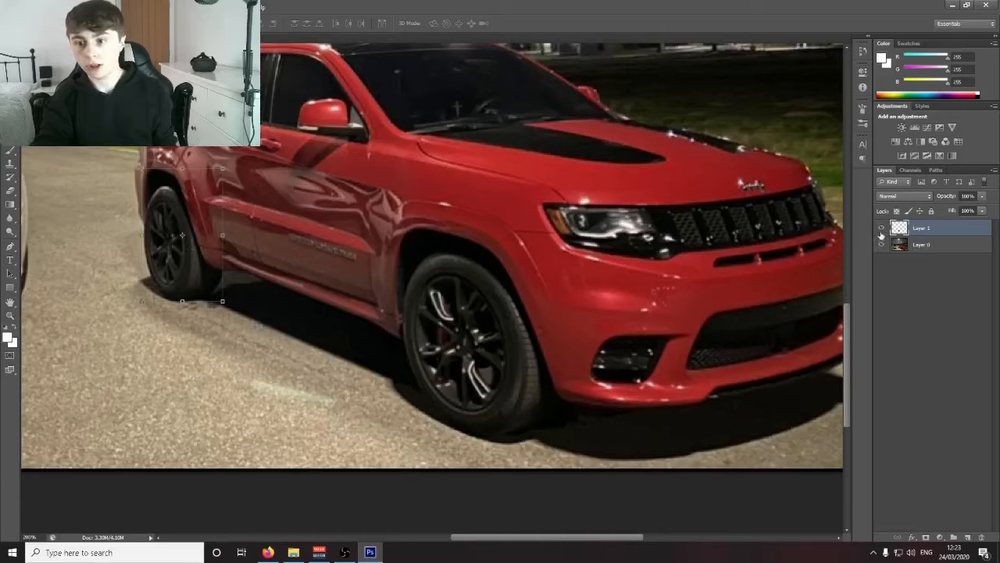
Step: Isolate the wheel cutout by hiding Layer 0 and erase the stray pixels along its upper outer edge
{"action": "left_click", "coordinate": [880, 244]}
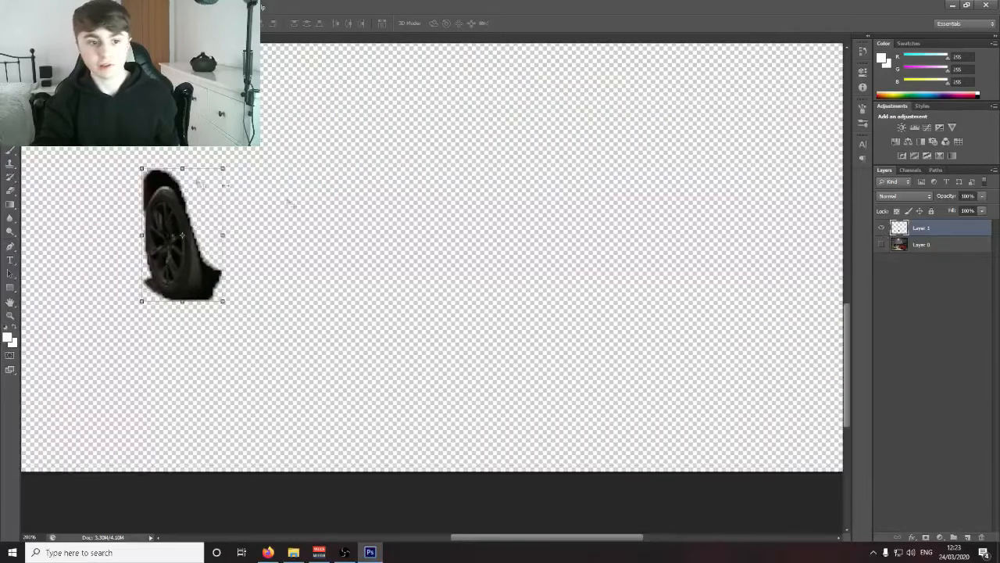
{"action": "key", "text": "m"}
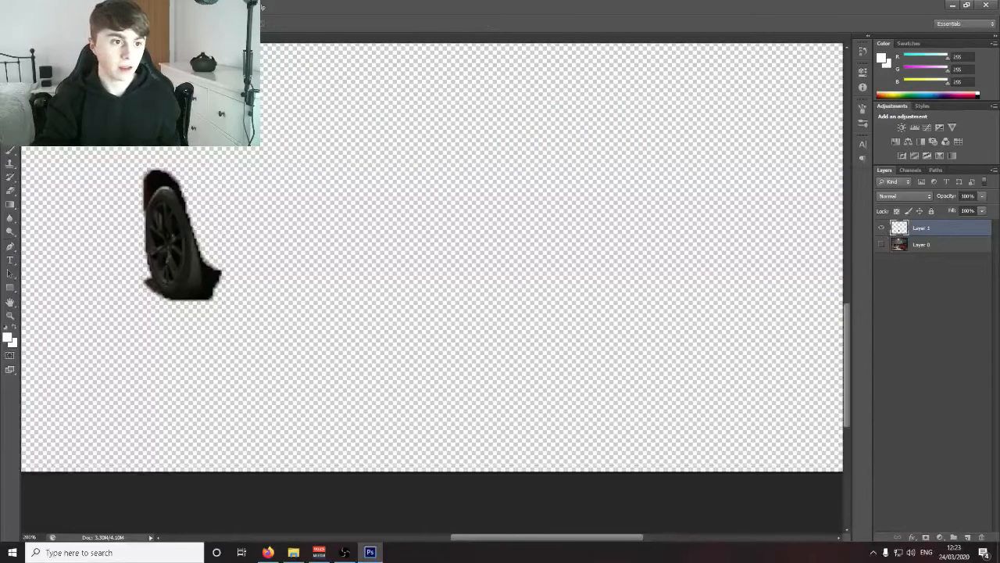
{"action": "left_click", "coordinate": [10, 190]}
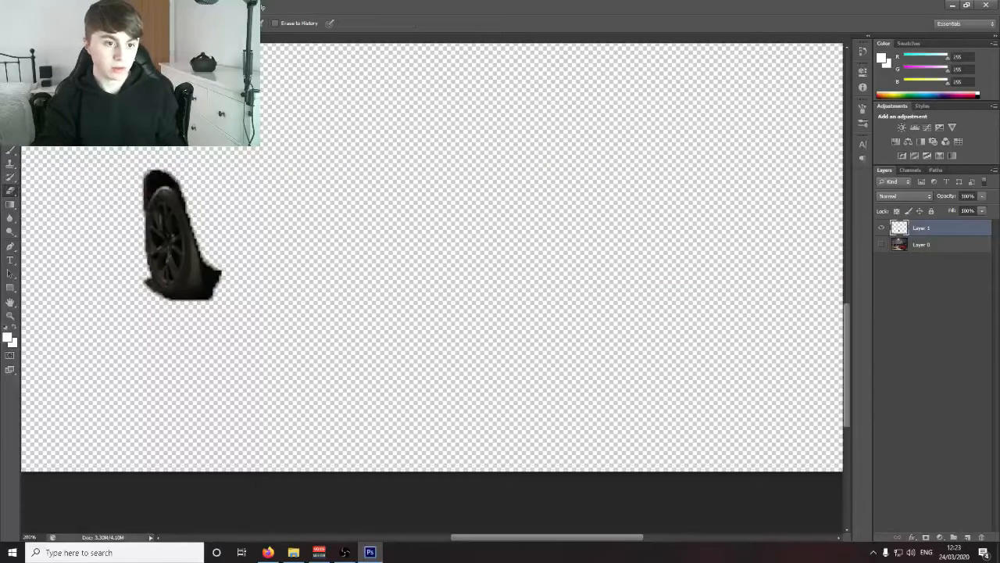
{"action": "left_click", "coordinate": [40, 23]}
{"action": "left_click", "coordinate": [296, 156]}
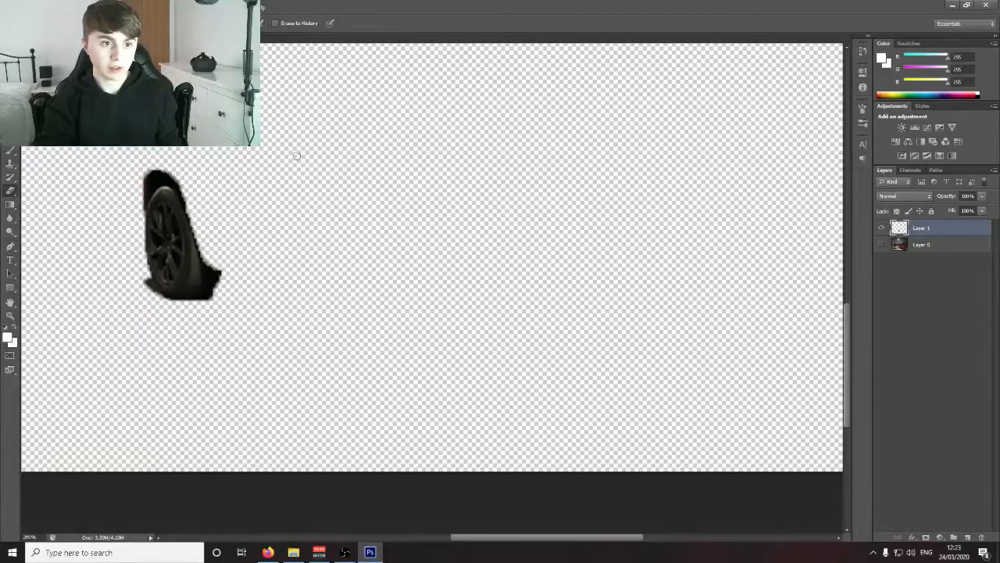
{"action": "mouse_move", "coordinate": [145, 166]}
{"action": "left_mouse_down"}
{"action": "mouse_move", "coordinate": [160, 176]}
{"action": "mouse_move", "coordinate": [159, 167]}
{"action": "mouse_move", "coordinate": [142, 195]}
{"action": "left_mouse_up"}
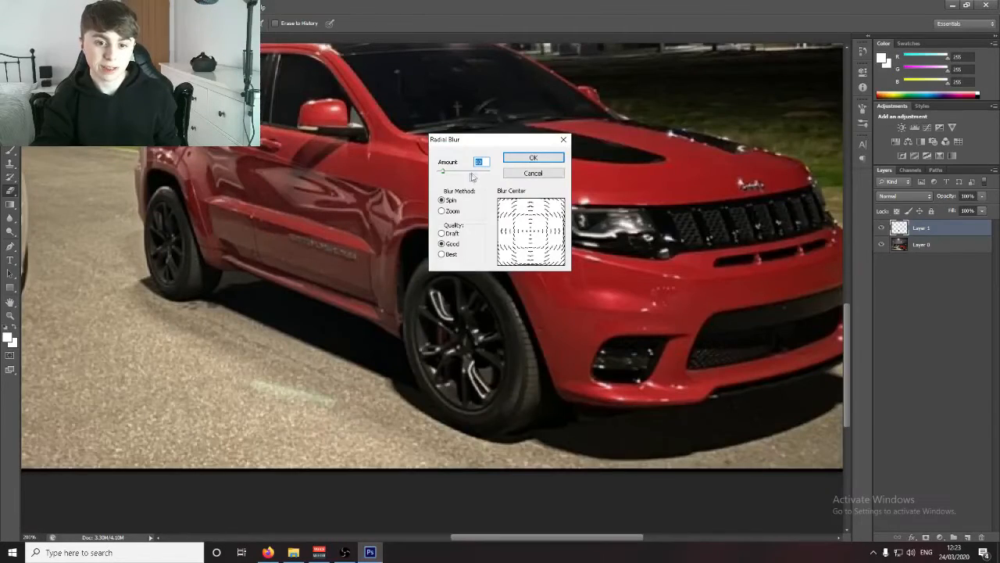
Step: Apply a Radial Blur with the Spin method and Good quality, plus a Motion Blur at 0°, to the wheel on Layer 1
{"action": "left_click_drag", "start_coordinate": [443, 171], "coordinate": [462, 177]}
{"action": "left_click", "coordinate": [519, 163]}
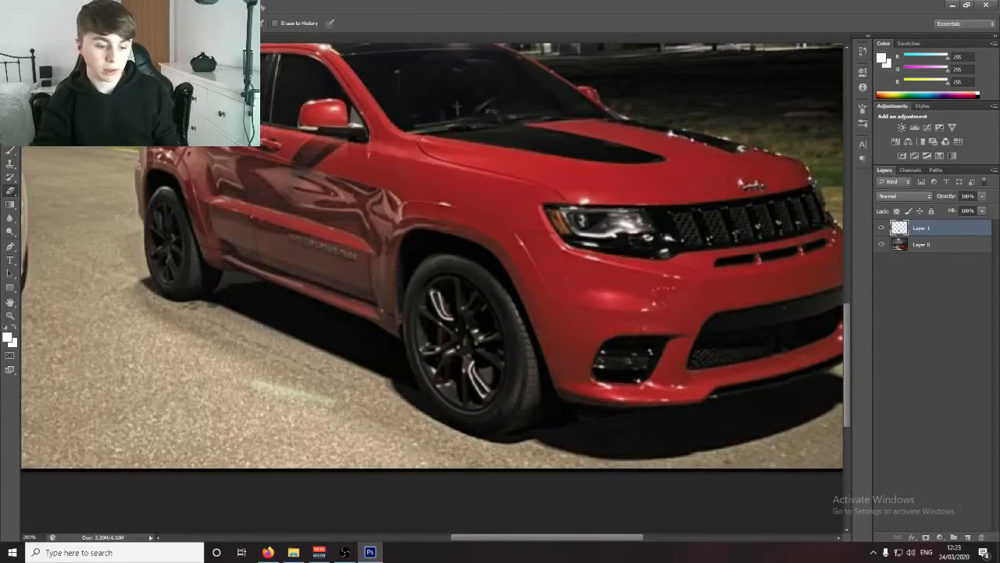
{"action": "left_click", "coordinate": [165, 7]}
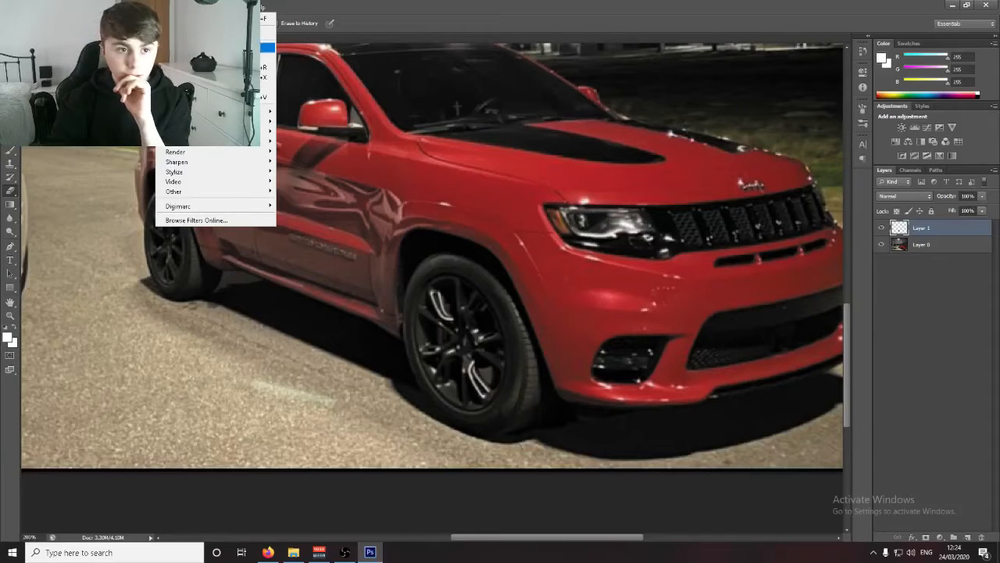
{"action": "mouse_move", "coordinate": [267, 111]}
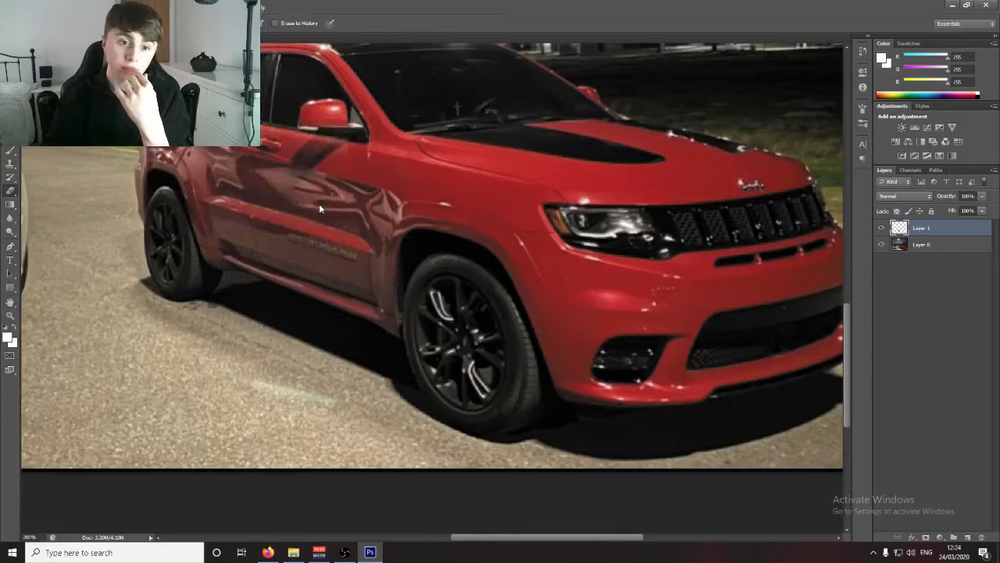
{"action": "left_click", "coordinate": [320, 208]}
{"action": "key", "text": "Tab"}
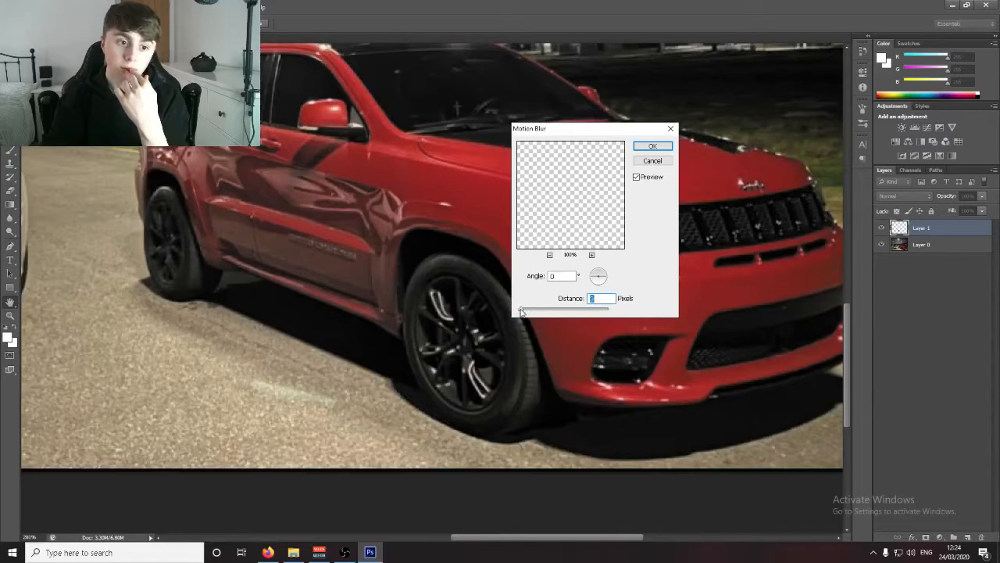
{"action": "left_click", "coordinate": [653, 146]}
Step: Duplicate the rear wheel's Layer 1 and rotate the copy slightly over the original wheel
{"action": "right_click", "coordinate": [929, 227]}
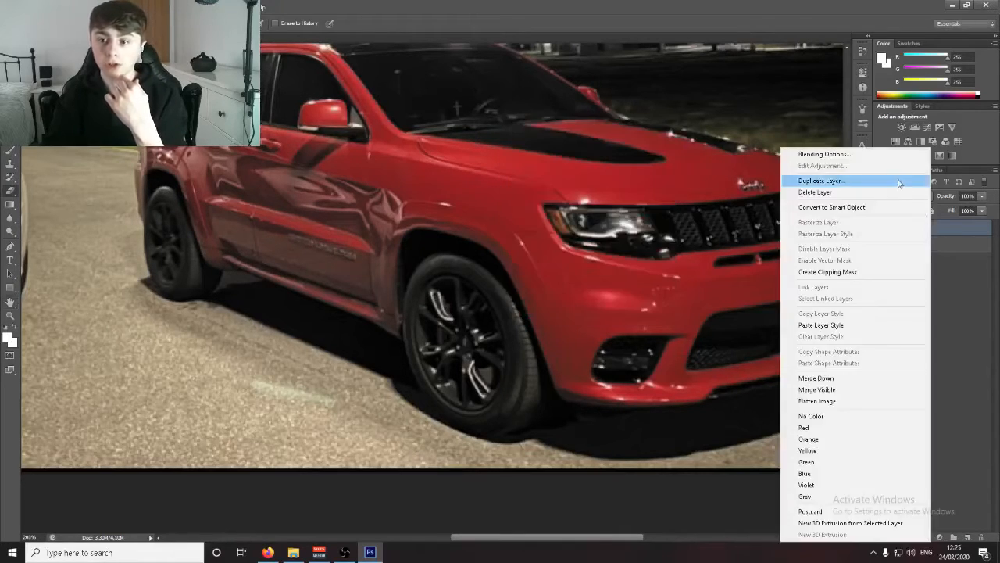
{"action": "left_click", "coordinate": [898, 181]}
{"action": "left_click", "coordinate": [447, 107]}
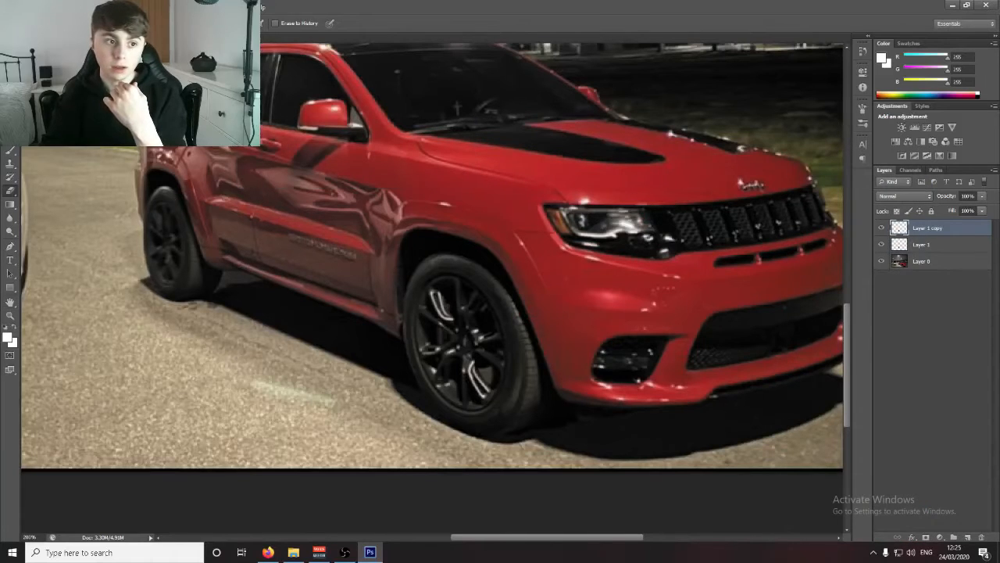
{"action": "key", "text": "ctrl+t"}
{"action": "left_click_drag", "start_coordinate": [208, 161], "coordinate": [224, 145]}
{"action": "left_click_drag", "start_coordinate": [235, 289], "coordinate": [227, 284]}
{"action": "left_click", "coordinate": [526, 23]}
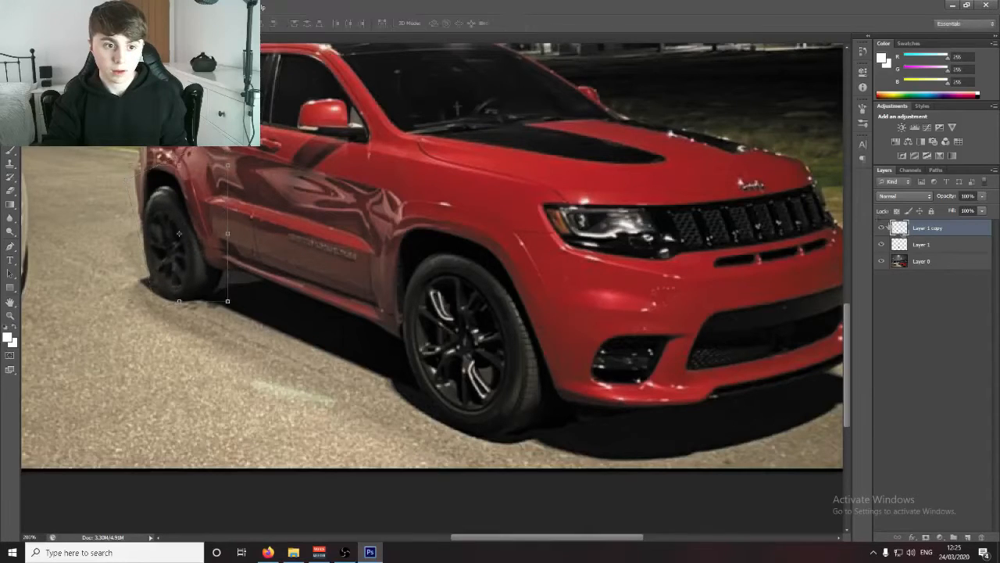
Step: Lower the opacity of Layer 1 copy to about 50% and compare the wheel with and without it
{"action": "left_click_drag", "start_coordinate": [957, 211], "coordinate": [953, 211]}
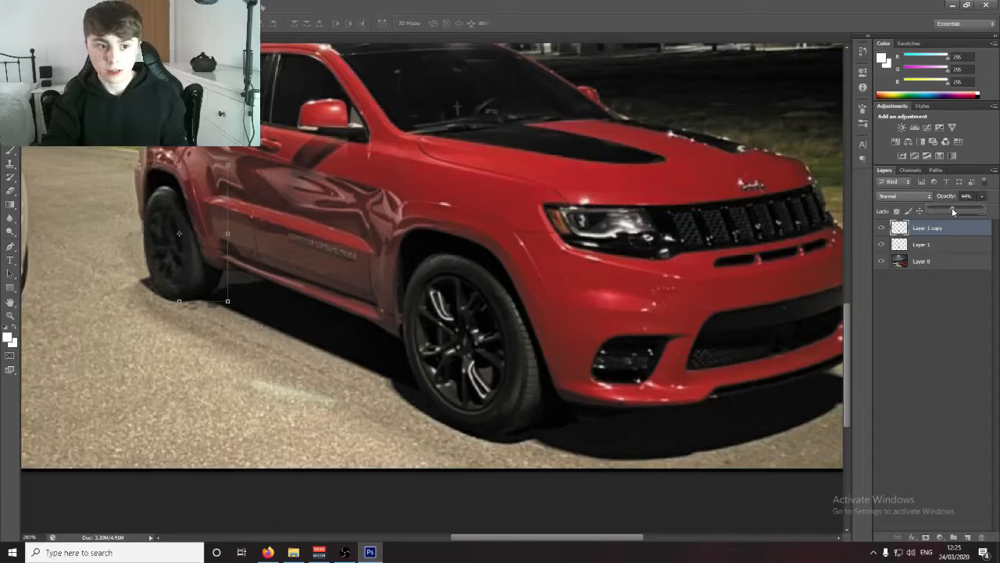
{"action": "left_click", "coordinate": [958, 344]}
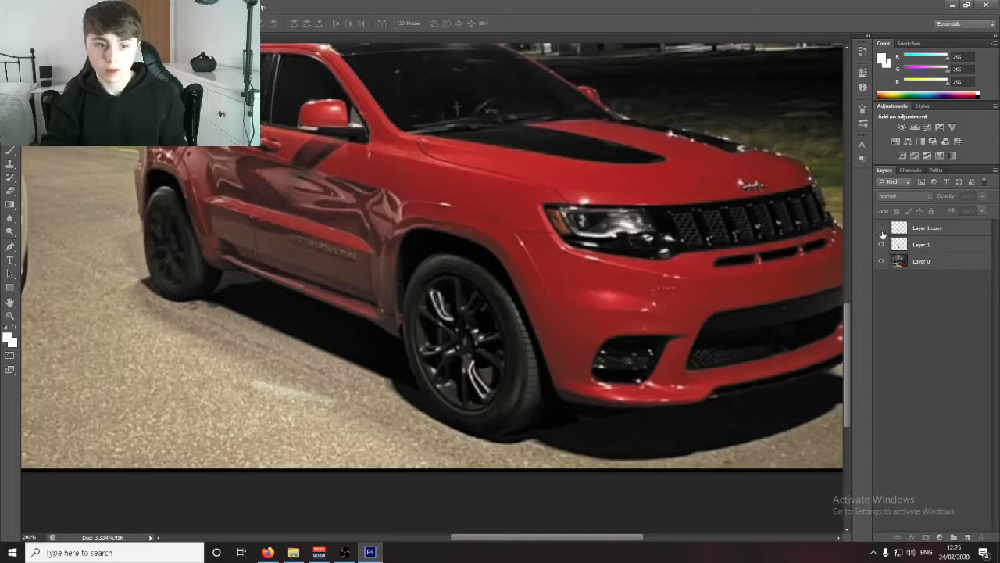
{"action": "left_click", "coordinate": [882, 227]}
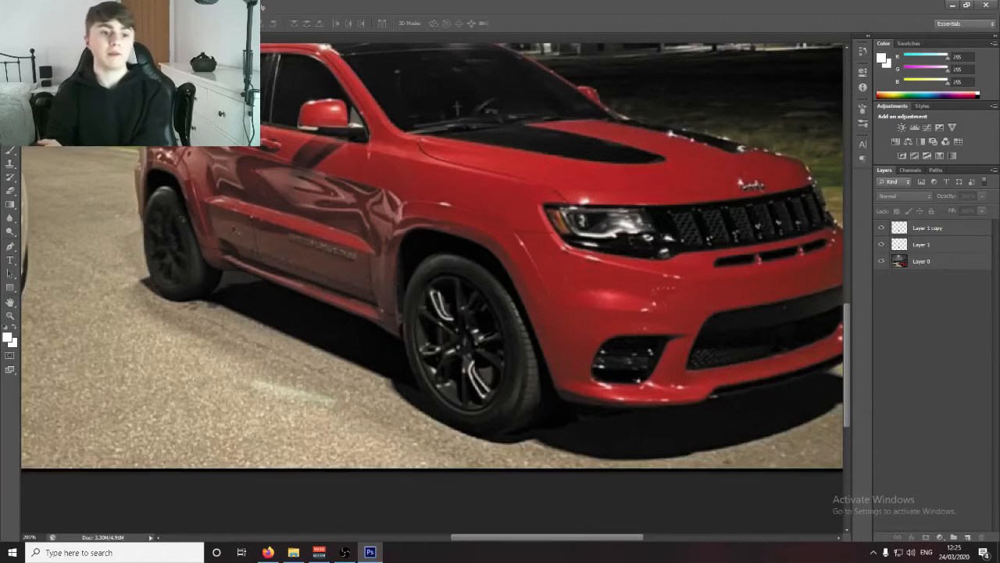
Step: Duplicate Layer 1 copy and rotate the new semi-transparent wheel slightly to build up the spinning effect
{"action": "right_click", "coordinate": [949, 228]}
{"action": "left_click", "coordinate": [922, 179]}
{"action": "left_click", "coordinate": [444, 117]}
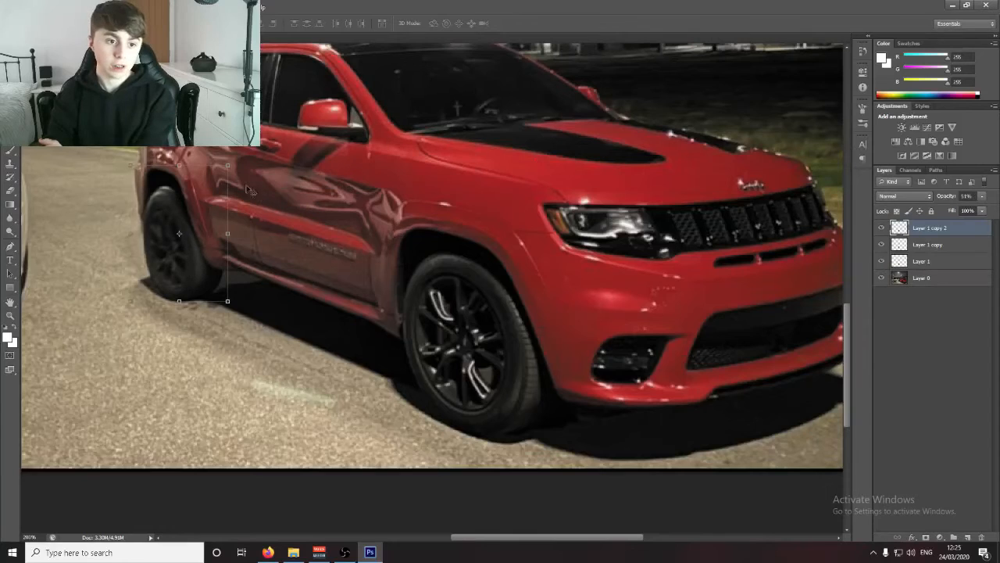
{"action": "left_click_drag", "start_coordinate": [238, 160], "coordinate": [215, 154]}
{"action": "key", "text": "Return"}
{"action": "key", "text": "e"}
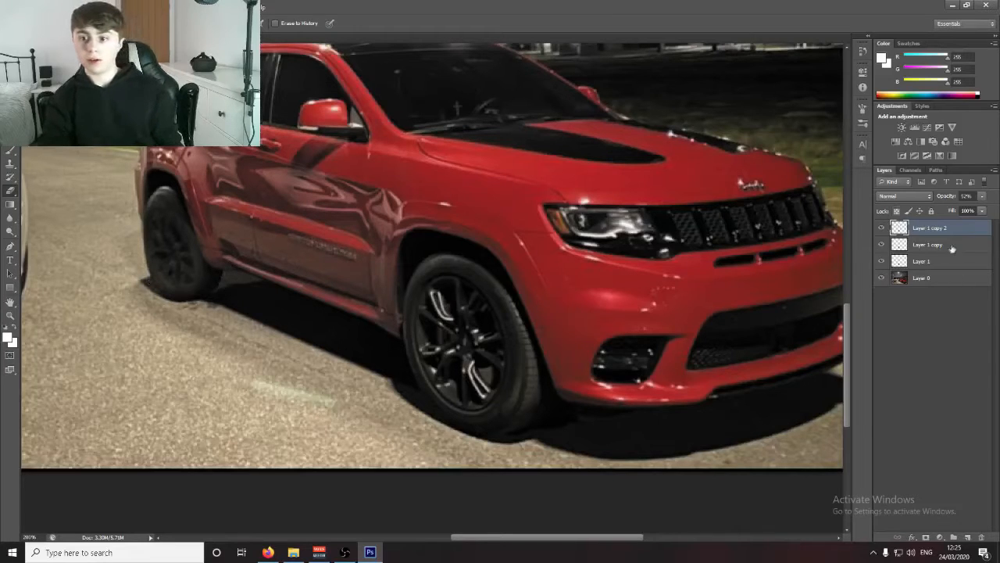
Step: Merge the two semi-transparent rear wheel copies down into Layer 1
{"action": "key", "text": "ctrl+t"}
{"action": "left_click", "coordinate": [523, 23]}
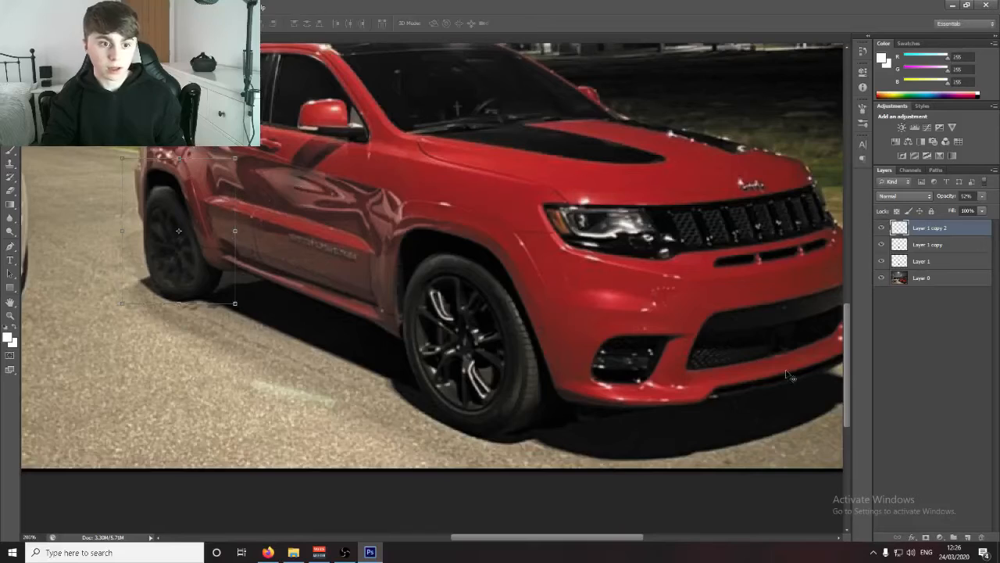
{"action": "key", "text": "ctrl+0"}
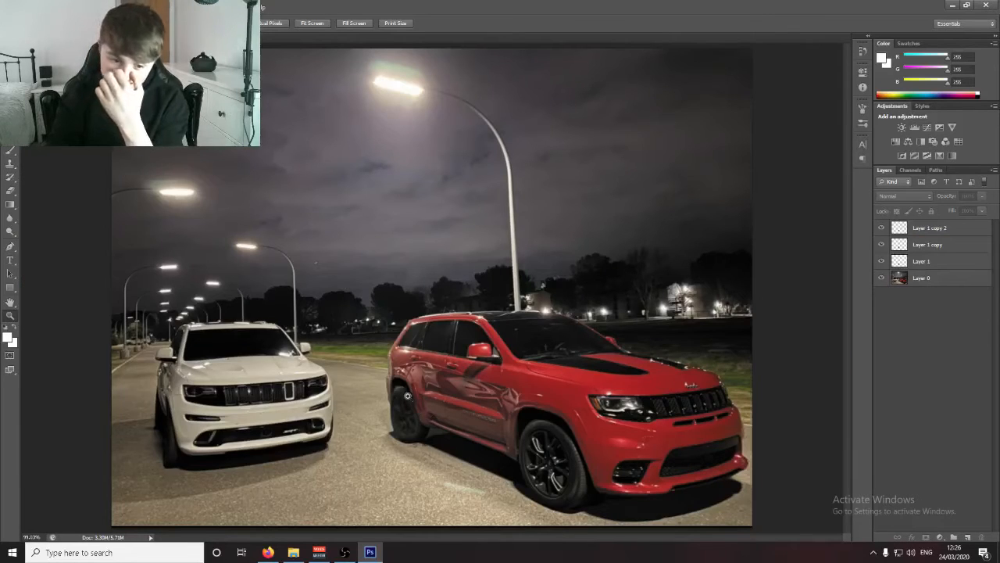
{"action": "left_click", "coordinate": [931, 225]}
{"action": "key", "text": "ctrl+e"}
{"action": "key", "text": "ctrl+e"}
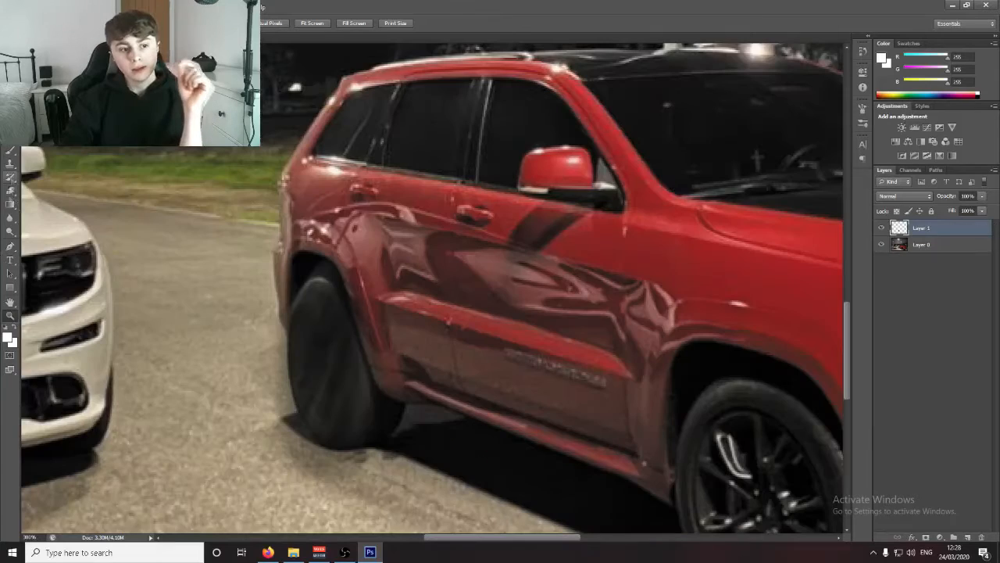
Step: Erase along the outer edge of the spinning rear tyre on Layer 1 and choose a brush for the Blur tool
{"action": "left_click", "coordinate": [10, 191]}
{"action": "mouse_move", "coordinate": [283, 382]}
{"action": "left_mouse_down"}
{"action": "mouse_move", "coordinate": [314, 443]}
{"action": "mouse_move", "coordinate": [295, 408]}
{"action": "left_mouse_up"}
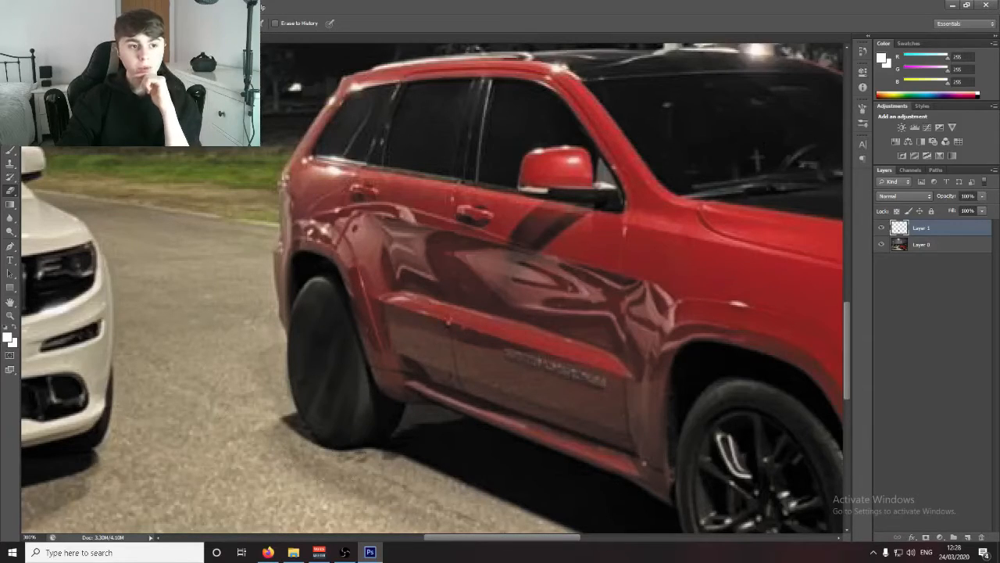
{"action": "key", "text": "r"}
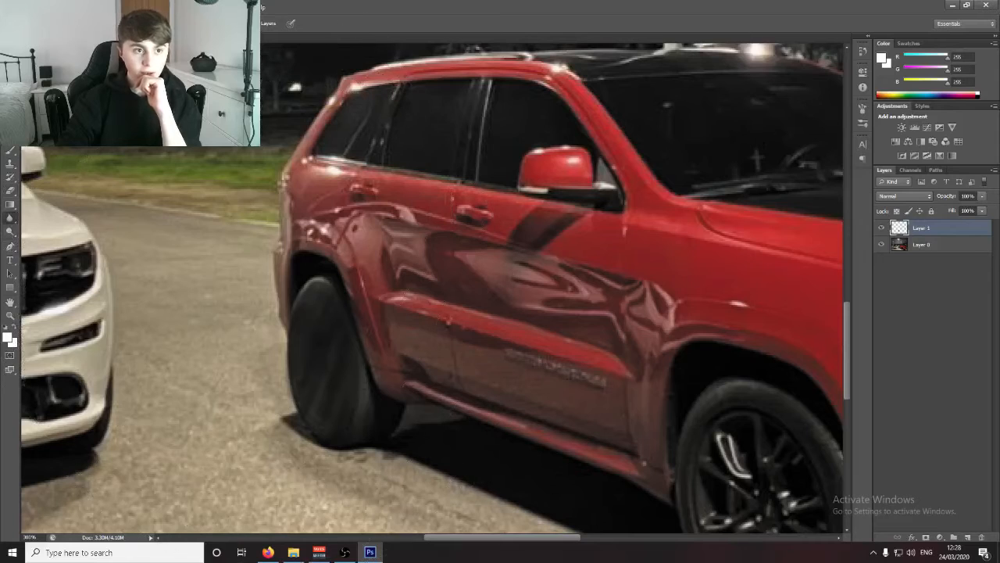
{"action": "left_click", "coordinate": [34, 23]}
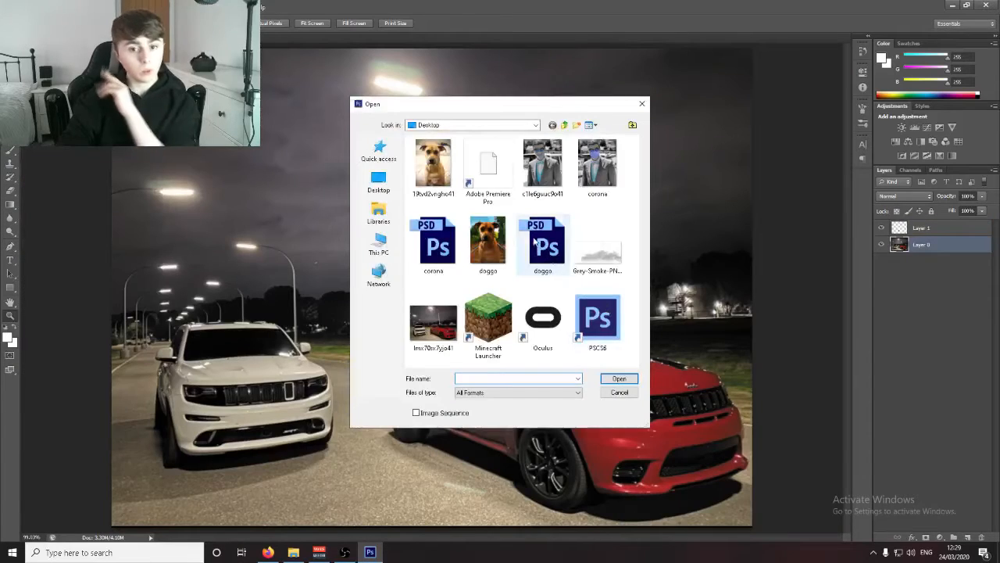
Step: Try the grey smoke PNG in the Jeep photo by pasting and repositioning a full copy, and delete it
{"action": "key", "text": "Escape"}
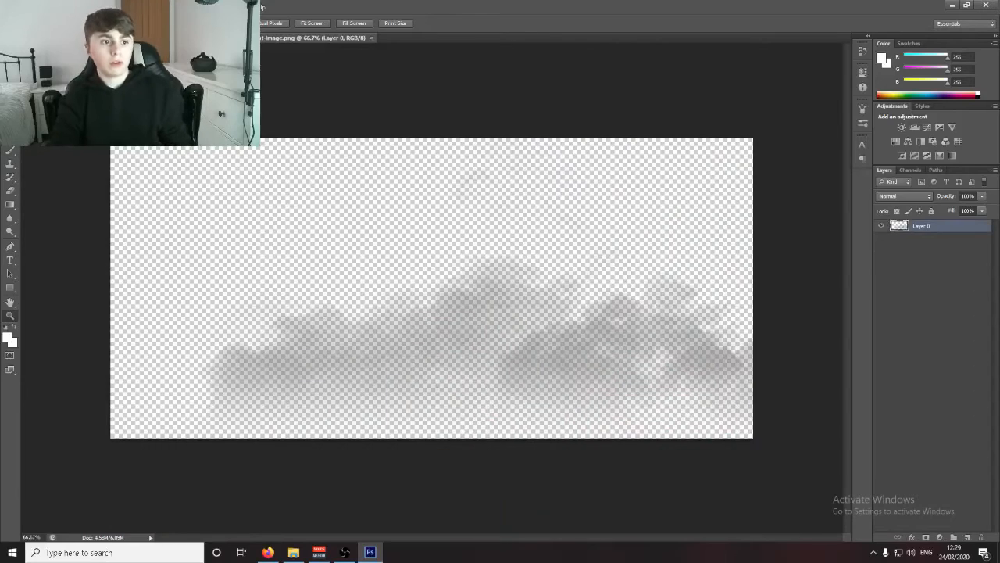
{"action": "key", "text": "m"}
{"action": "key", "text": "ctrl+a"}
{"action": "key", "text": "ctrl+c"}
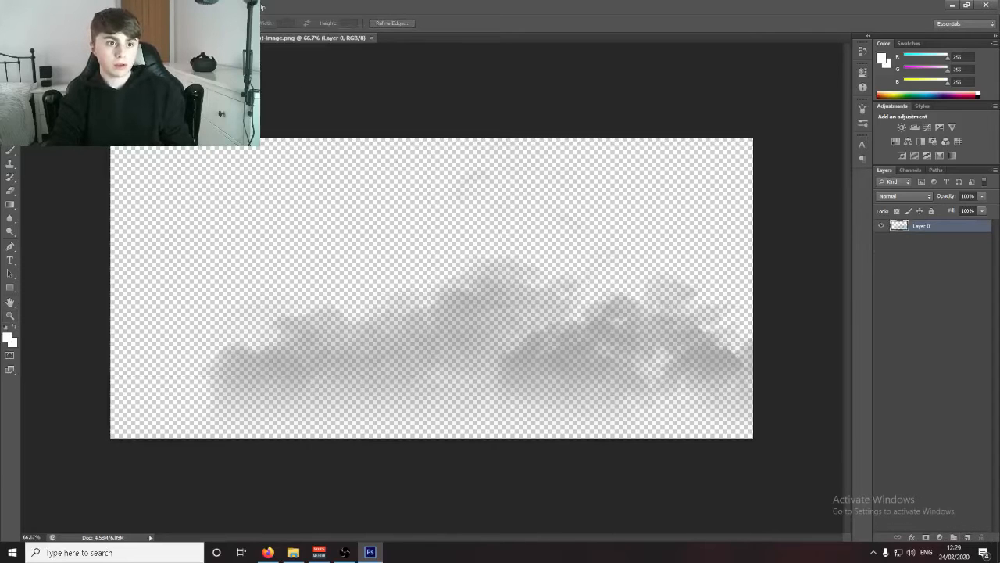
{"action": "key", "text": "ctrl+Tab"}
{"action": "key", "text": "ctrl+v"}
{"action": "key", "text": "v"}
{"action": "left_click_drag", "start_coordinate": [473, 307], "coordinate": [417, 295]}
{"action": "key", "text": "Delete"}
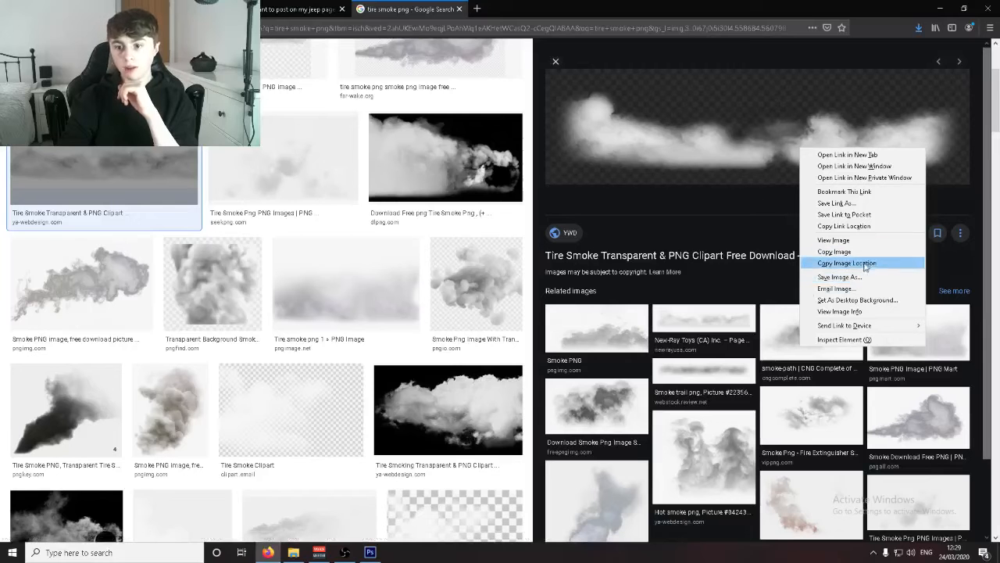
Step: Switch to the browser for a tire smoke PNG and place the smoke around the red Jeep's rear wheel
{"action": "left_click", "coordinate": [844, 259]}
{"action": "left_click", "coordinate": [412, 268]}
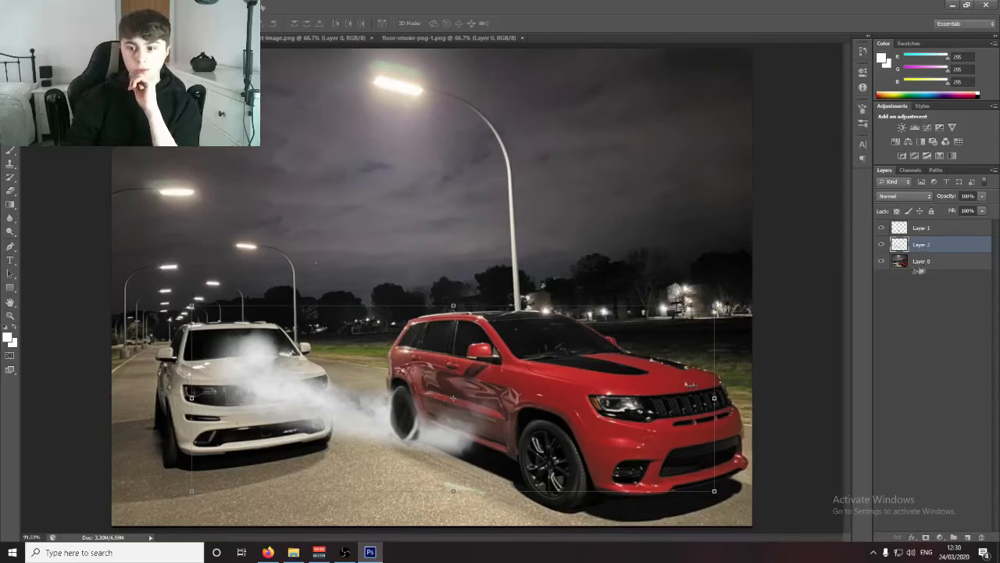
{"action": "left_click", "coordinate": [882, 244]}
{"action": "left_click", "coordinate": [926, 261]}
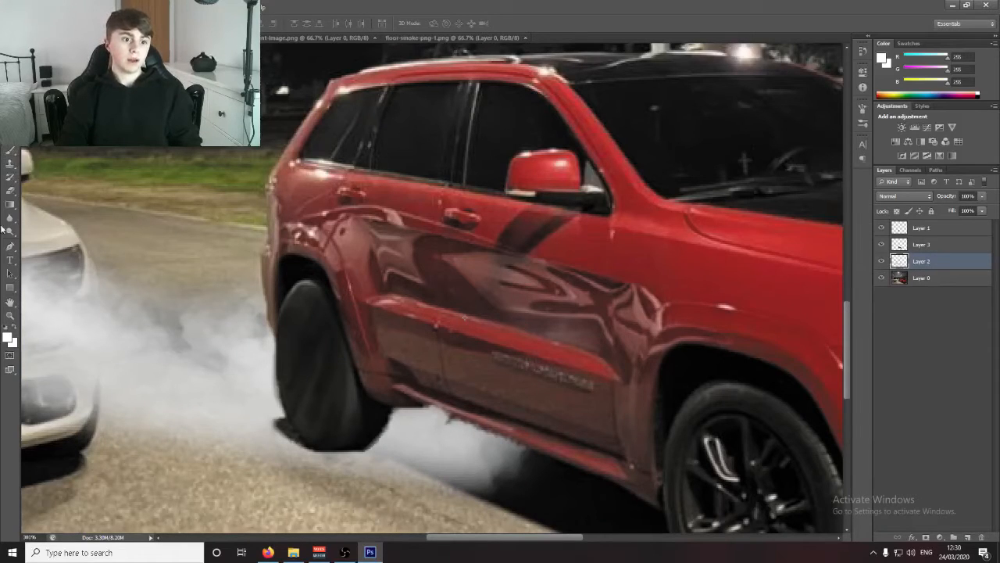
Step: Erase the Layer 2 smoke from the ground beside the rear tyre and compare the image with Layer 3 hidden
{"action": "left_click", "coordinate": [11, 190]}
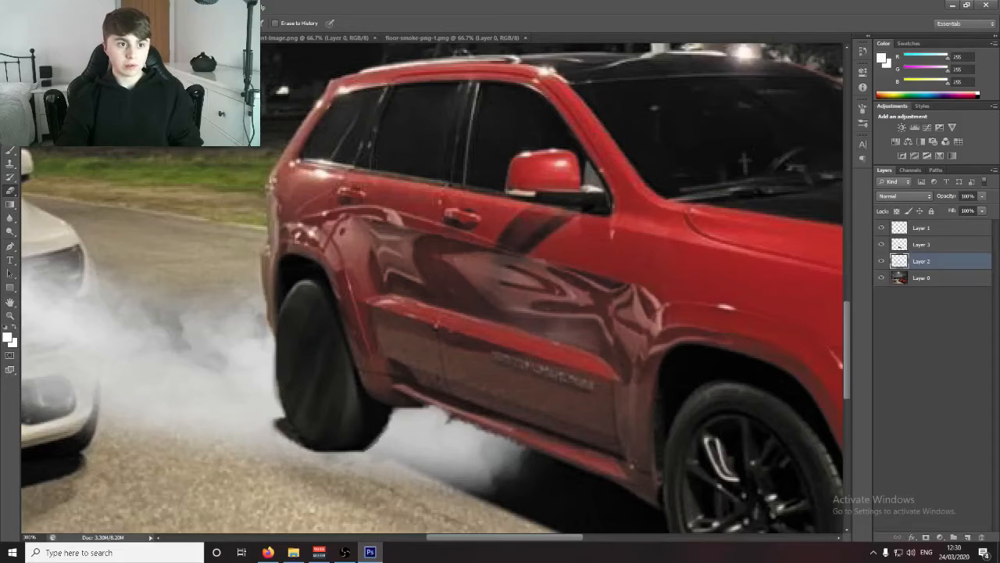
{"action": "left_click", "coordinate": [39, 24]}
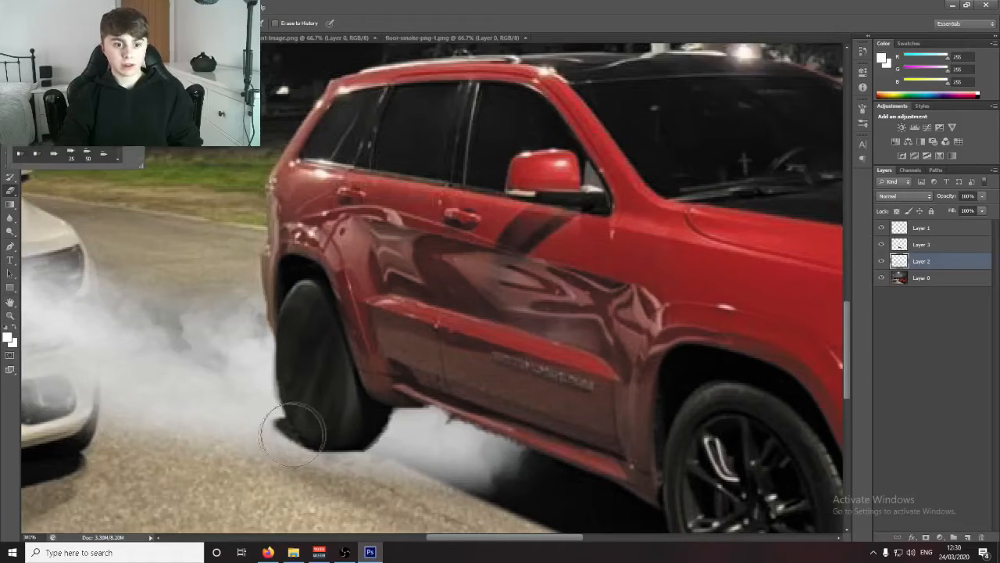
{"action": "left_click", "coordinate": [262, 439]}
{"action": "left_click", "coordinate": [266, 436]}
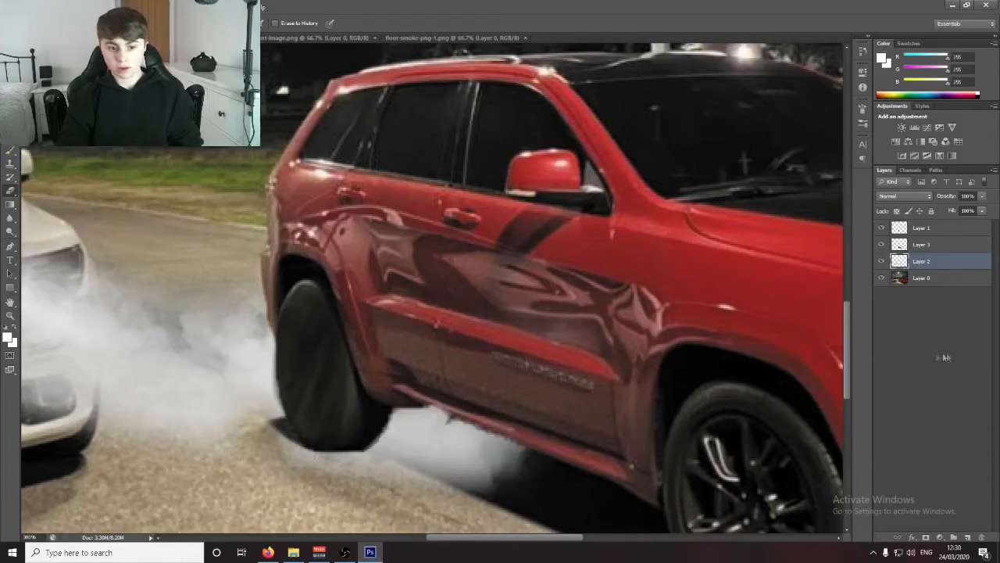
{"action": "left_click", "coordinate": [881, 245]}
{"action": "left_click", "coordinate": [881, 245]}
{"action": "left_click", "coordinate": [910, 244]}
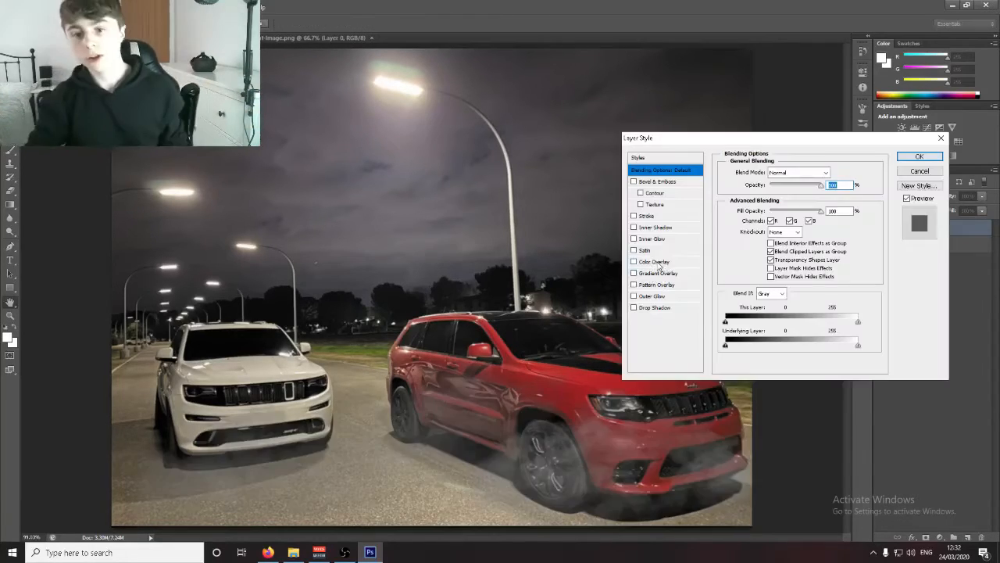
Step: Apply a red Color Overlay to the smoke on Layer 1 and duplicate the layer to thicken the smoke
{"action": "left_click", "coordinate": [658, 263]}
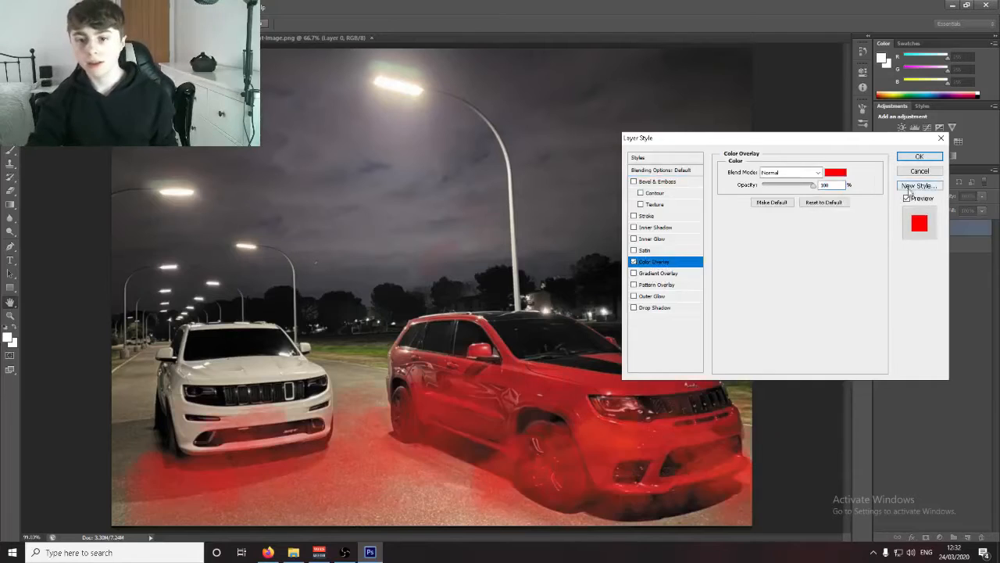
{"action": "left_click", "coordinate": [920, 156]}
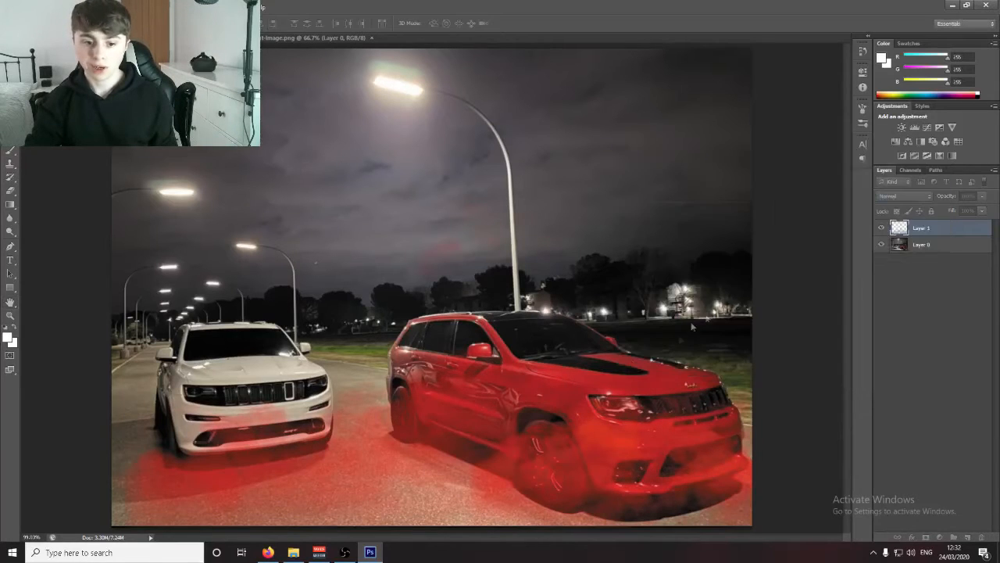
{"action": "right_click", "coordinate": [958, 227]}
{"action": "left_click", "coordinate": [860, 181]}
{"action": "left_click", "coordinate": [445, 118]}
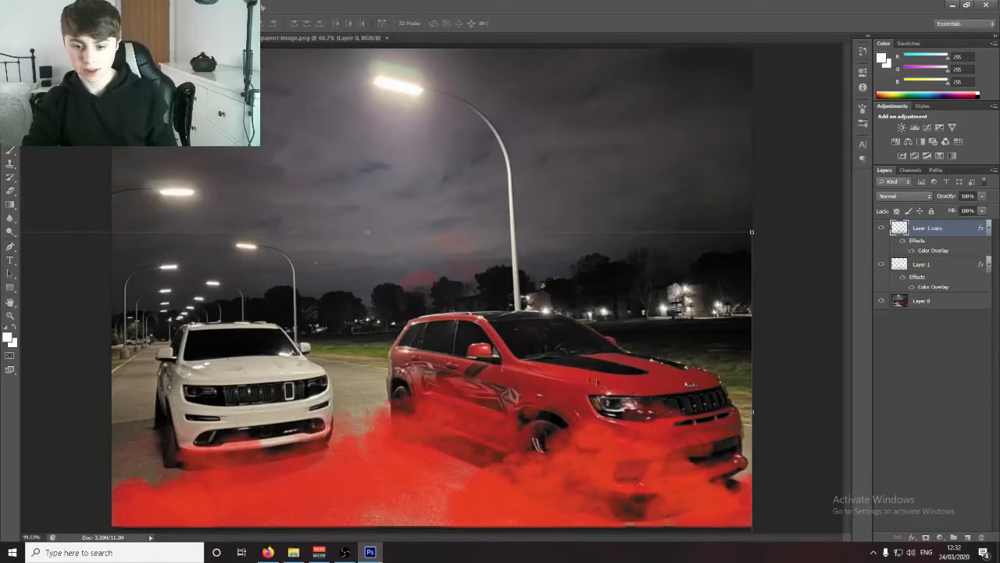
Step: Draw a rectangle covering the whole photo beneath the smoke layers and give it a Gradient Overlay
{"action": "left_click", "coordinate": [968, 537]}
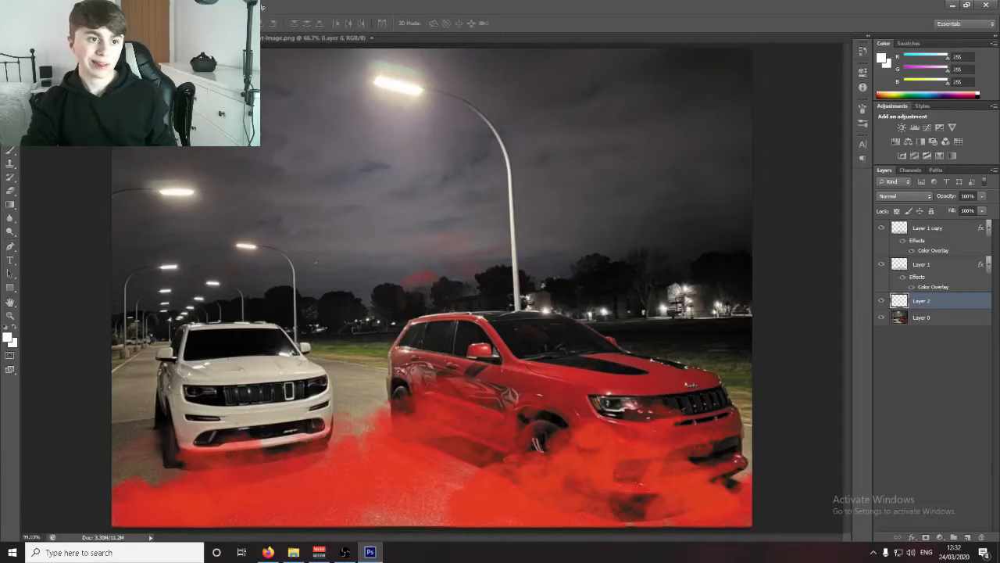
{"action": "left_click_drag", "start_coordinate": [106, 46], "coordinate": [756, 532]}
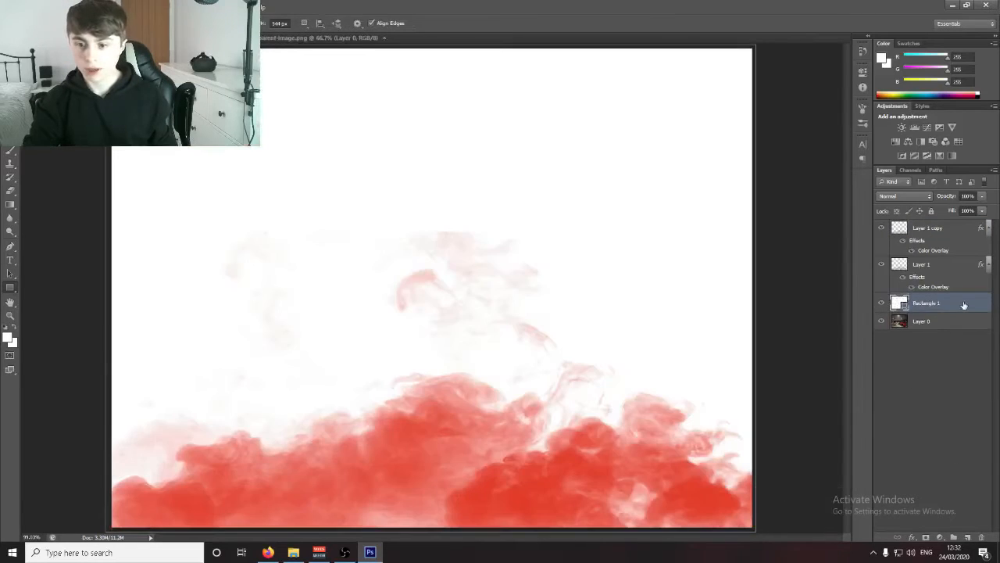
{"action": "double_click", "coordinate": [961, 303]}
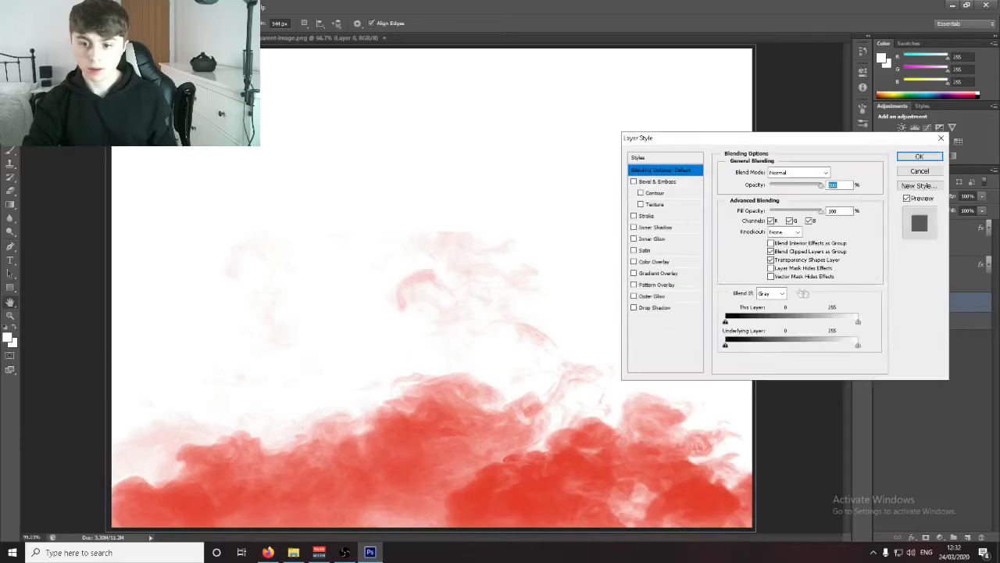
{"action": "left_click", "coordinate": [657, 272]}
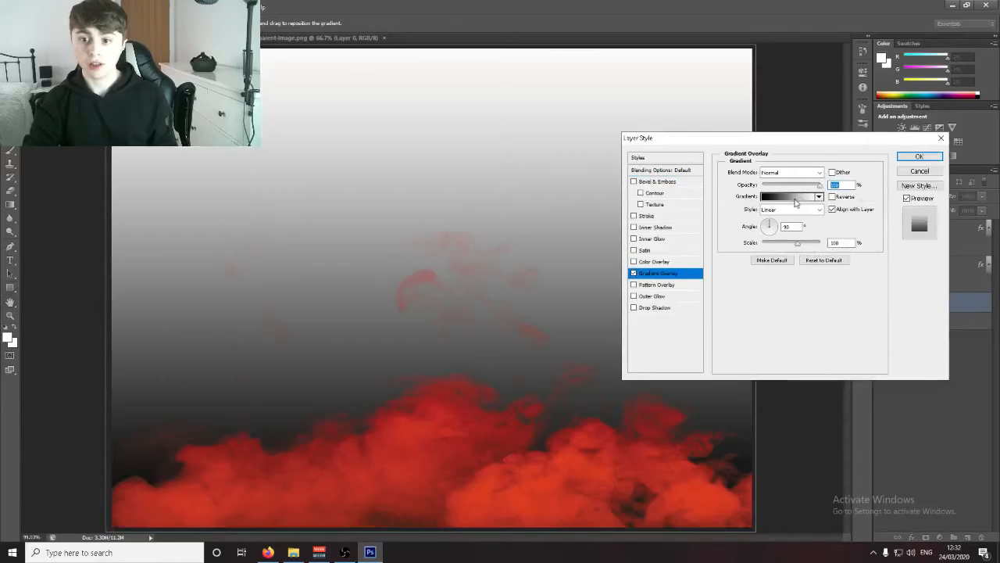
Step: Change the gradient's black stop at location 0% to a dark red
{"action": "left_click", "coordinate": [790, 196]}
{"action": "left_click", "coordinate": [608, 357]}
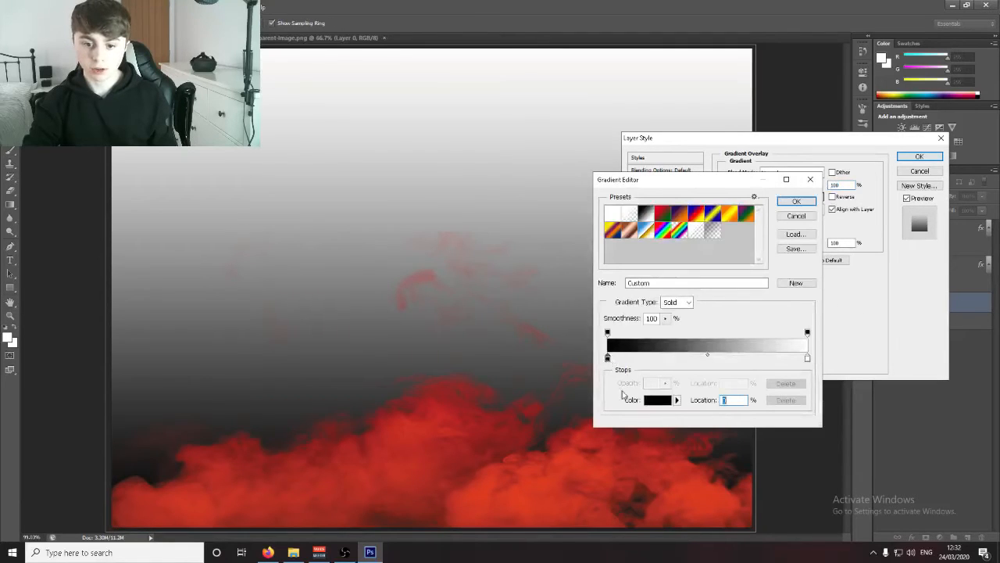
{"action": "left_click", "coordinate": [656, 399]}
{"action": "type", "text": "82"}
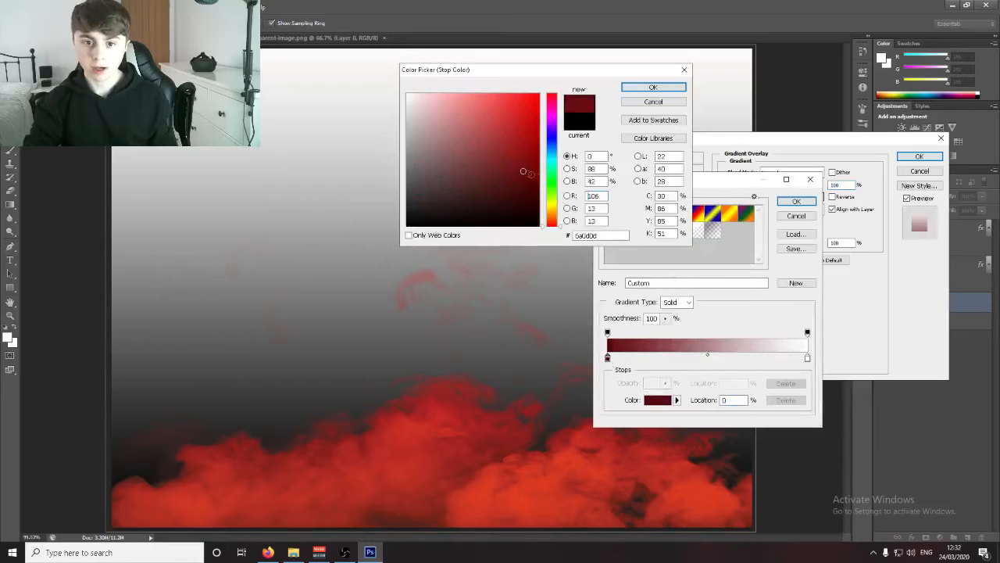
{"action": "left_click", "coordinate": [680, 87]}
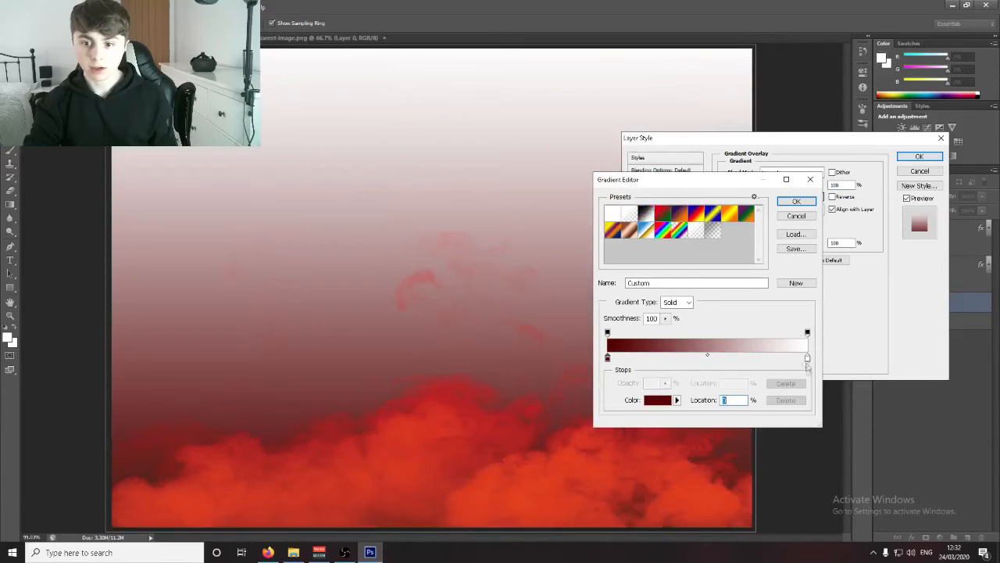
Step: Set the gradient's white stop at location 100% to bright red ff0000 and apply the Gradient Overlay
{"action": "left_click", "coordinate": [807, 359]}
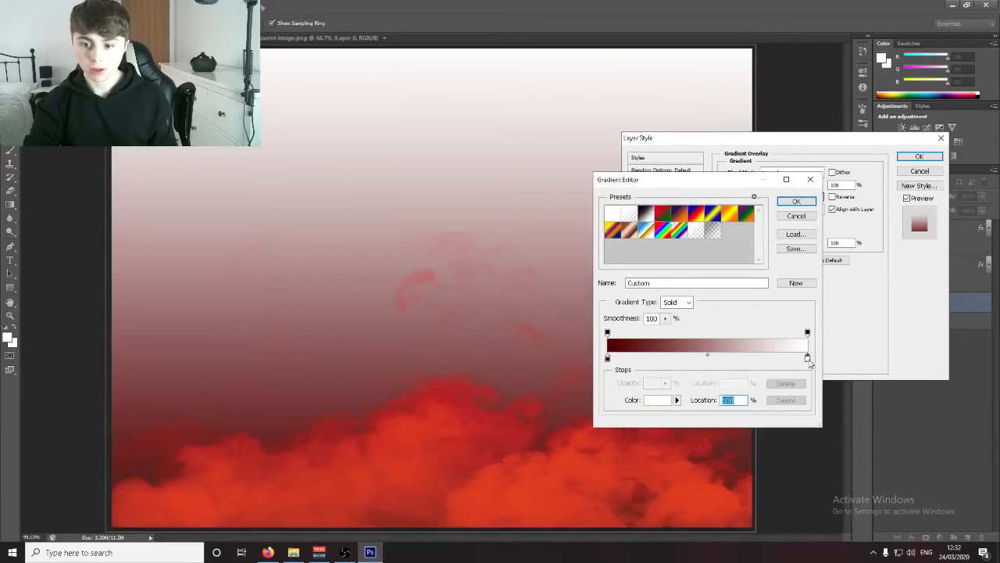
{"action": "left_click", "coordinate": [661, 403]}
{"action": "left_click_drag", "start_coordinate": [477, 176], "coordinate": [648, 71]}
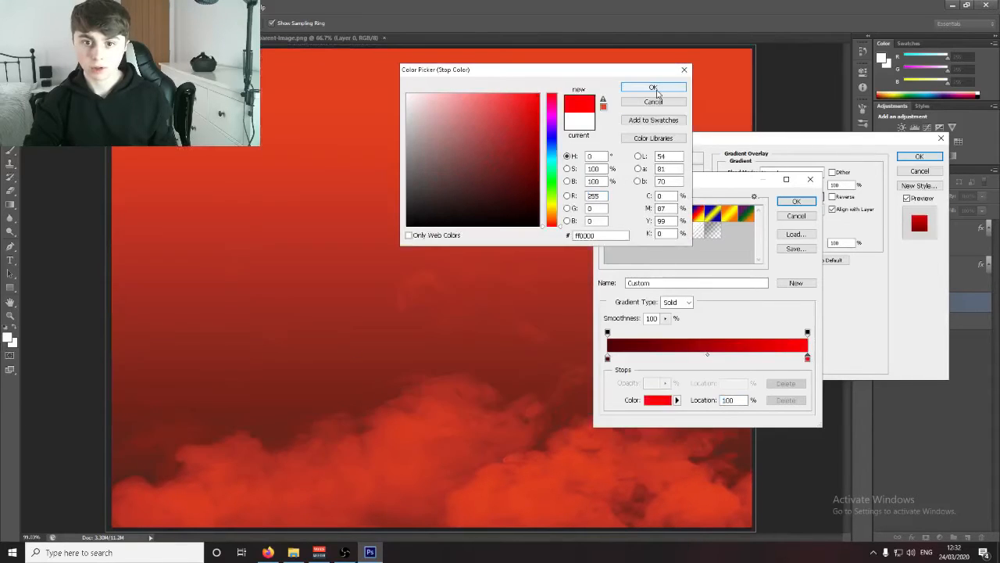
{"action": "left_click", "coordinate": [656, 90]}
{"action": "key", "text": "Return"}
{"action": "key", "text": "Return"}
Step: Lower the opacity of the gradient rectangle to tint the photo red and compare the image with and without the effect layers
{"action": "left_click_drag", "start_coordinate": [961, 209], "coordinate": [946, 209]}
{"action": "left_click", "coordinate": [919, 399]}
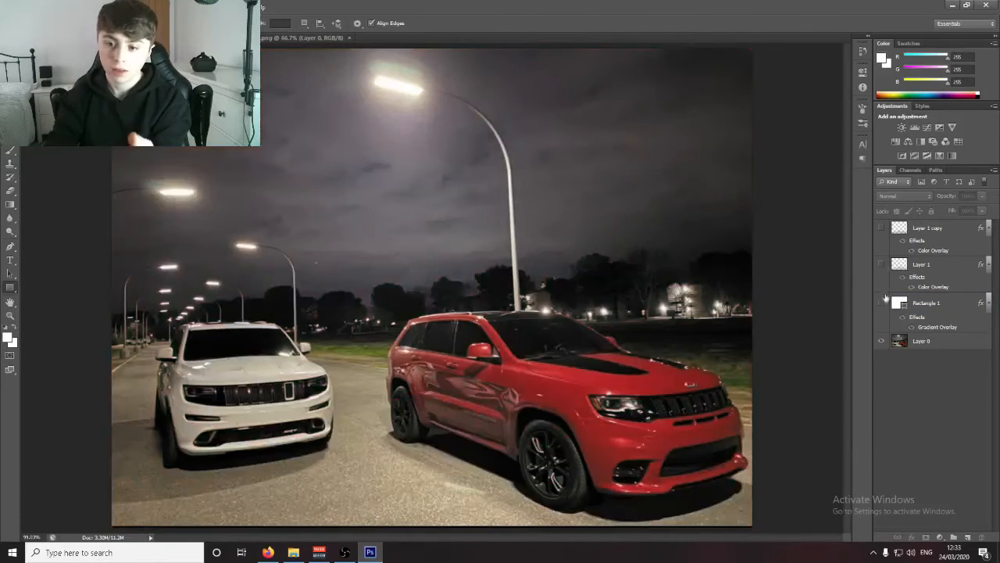
{"action": "left_click_drag", "start_coordinate": [883, 302], "coordinate": [884, 230]}
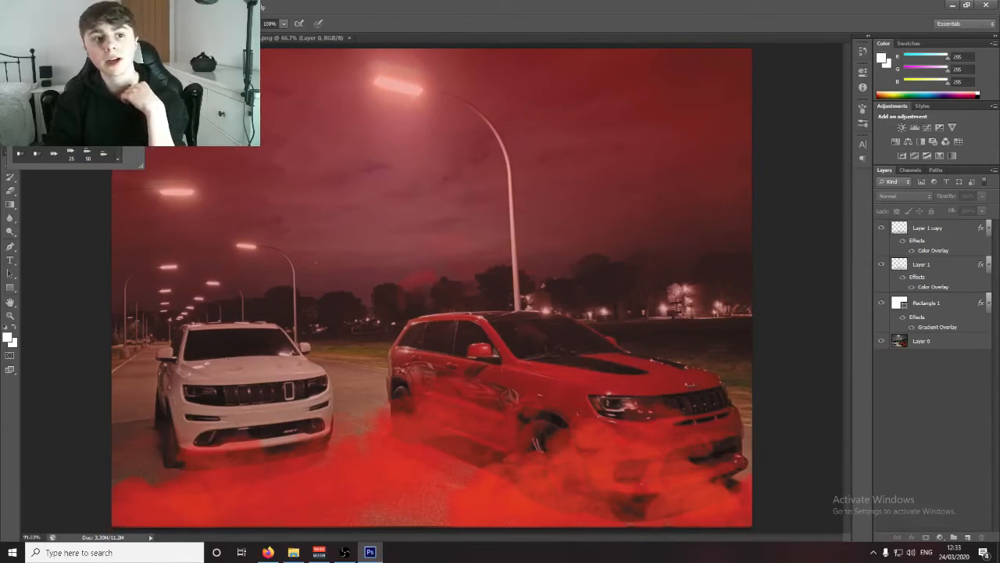
Step: Choose a soft brush and create a new layer placed between Rectangle 1 and Layer 0
{"action": "left_click", "coordinate": [143, 260]}
{"action": "left_click", "coordinate": [516, 207]}
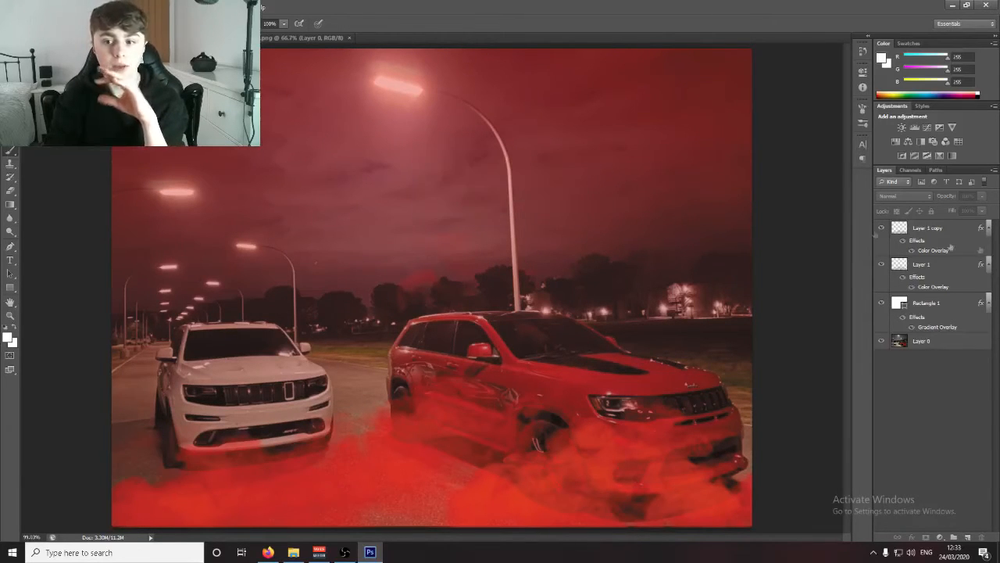
{"action": "left_click", "coordinate": [955, 238]}
{"action": "left_click", "coordinate": [968, 537]}
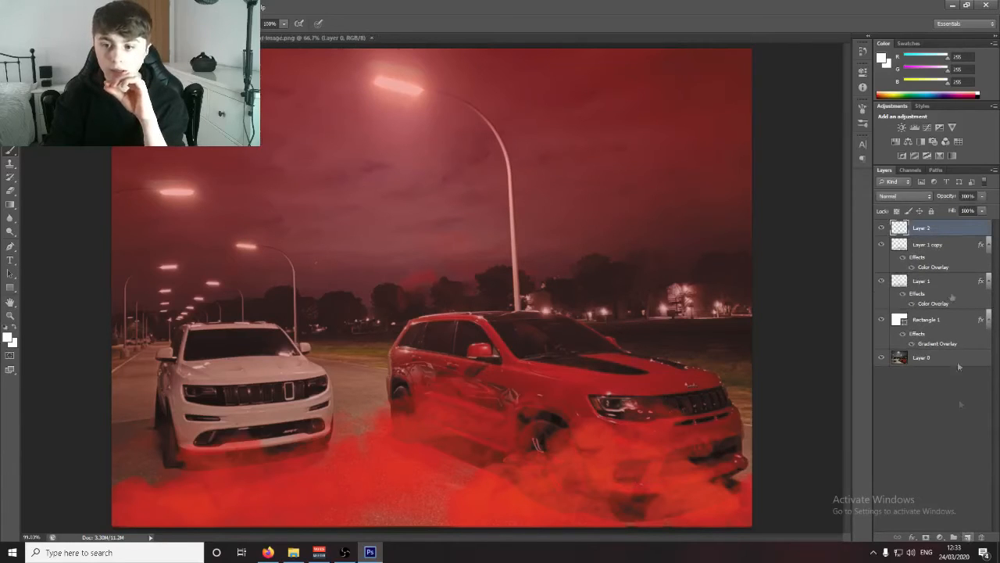
{"action": "left_click_drag", "start_coordinate": [961, 228], "coordinate": [955, 347]}
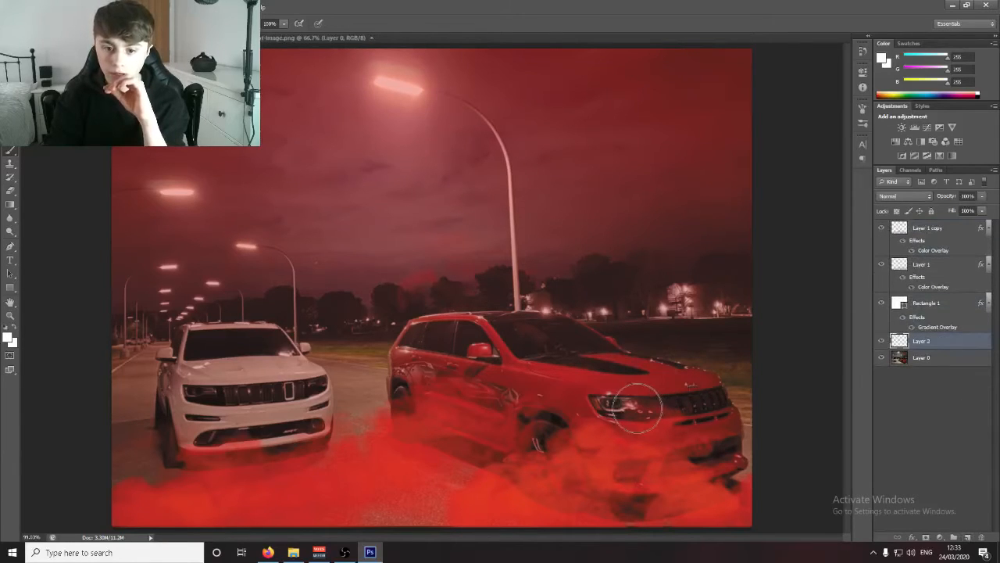
Step: Paint a soft white glow over the red Jeep's headlight on Layer 2
{"action": "left_click_drag", "start_coordinate": [627, 407], "coordinate": [603, 400]}
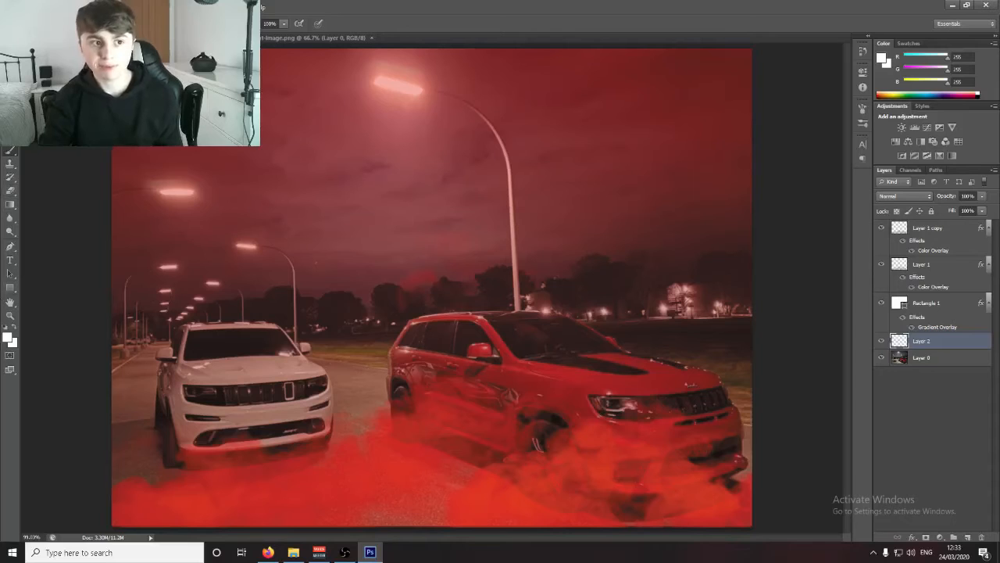
{"action": "left_click", "coordinate": [37, 23]}
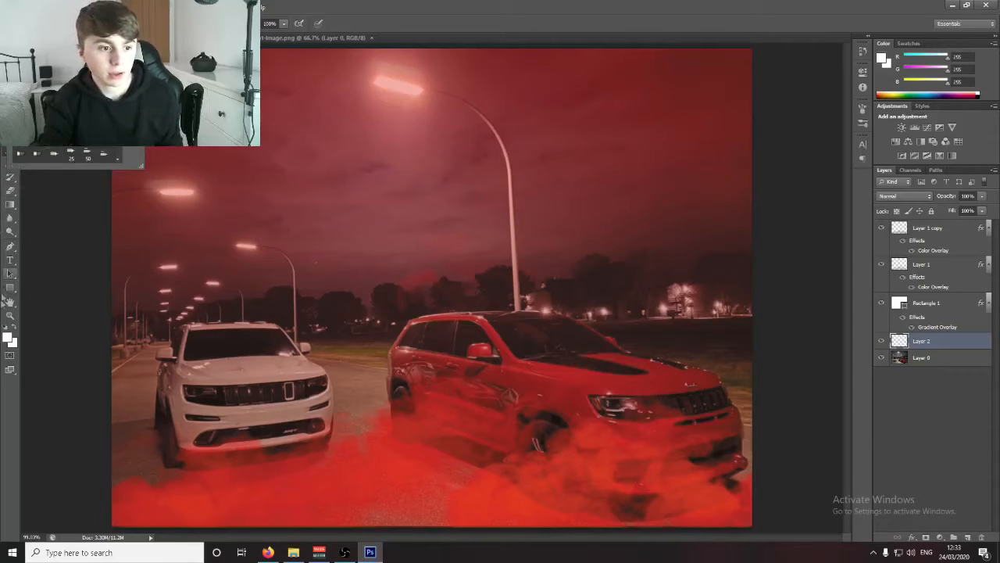
{"action": "mouse_move", "coordinate": [626, 404]}
{"action": "left_mouse_down"}
{"action": "mouse_move", "coordinate": [611, 402]}
{"action": "mouse_move", "coordinate": [625, 408]}
{"action": "left_mouse_up"}
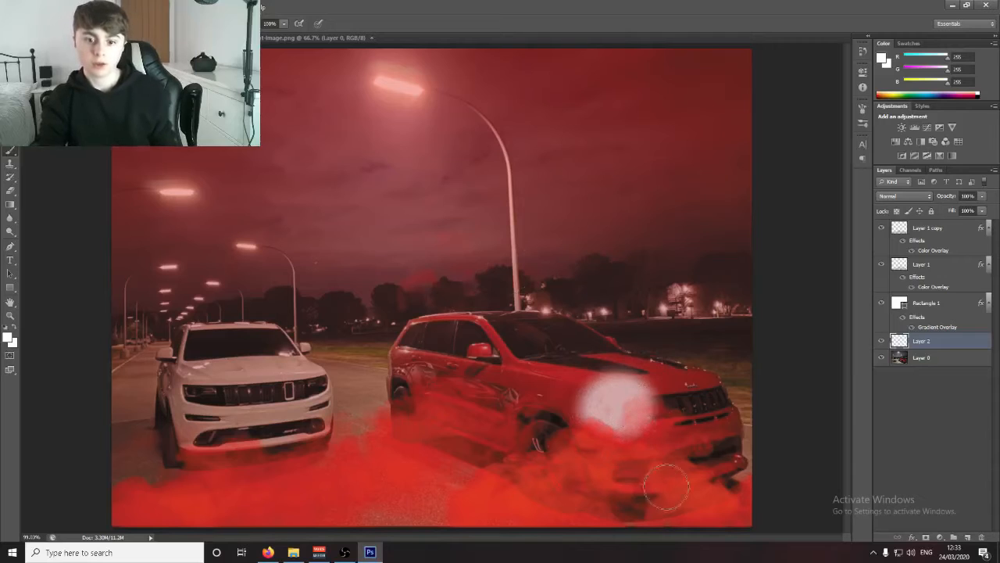
Step: Undo the white glow over the headlight and move the triangle image on Layer 2 above all other layers
{"action": "key", "text": "ctrl+z"}
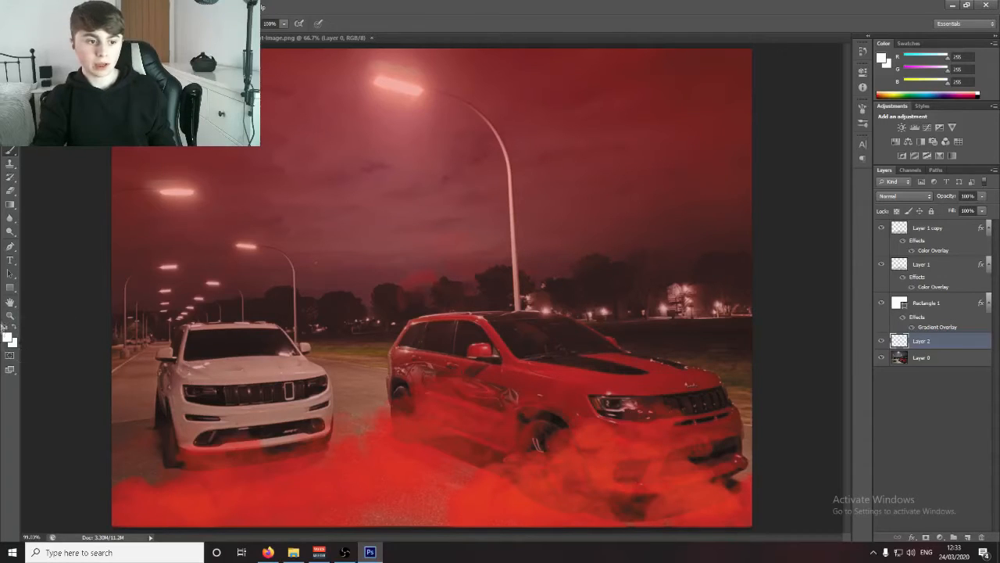
{"action": "left_click", "coordinate": [10, 315]}
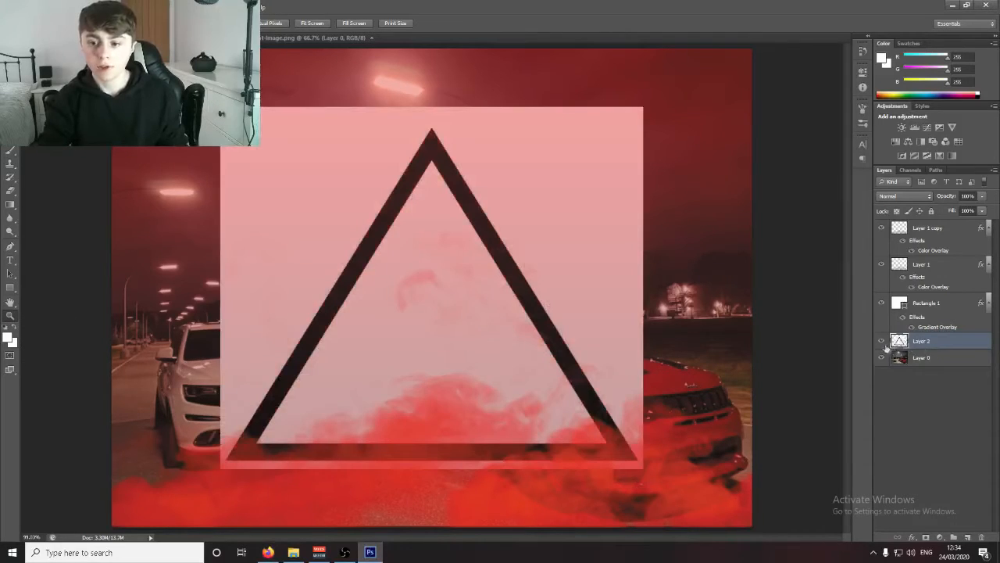
{"action": "left_click_drag", "start_coordinate": [886, 349], "coordinate": [938, 230]}
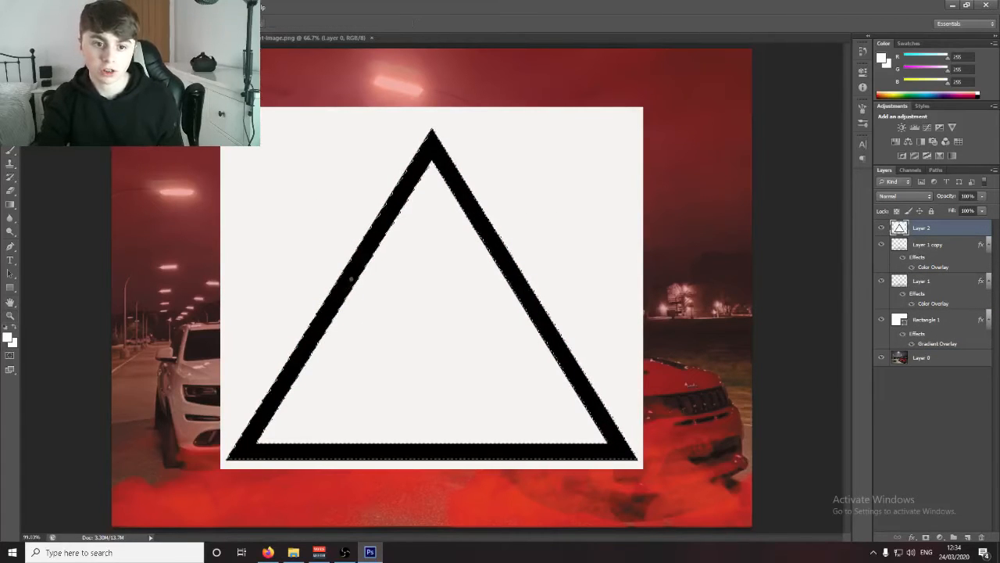
Step: Select the black triangle outline, copy it onto its own layer and hide the original triangle image on Layer 2
{"action": "left_click", "coordinate": [346, 280]}
{"action": "key", "text": "v"}
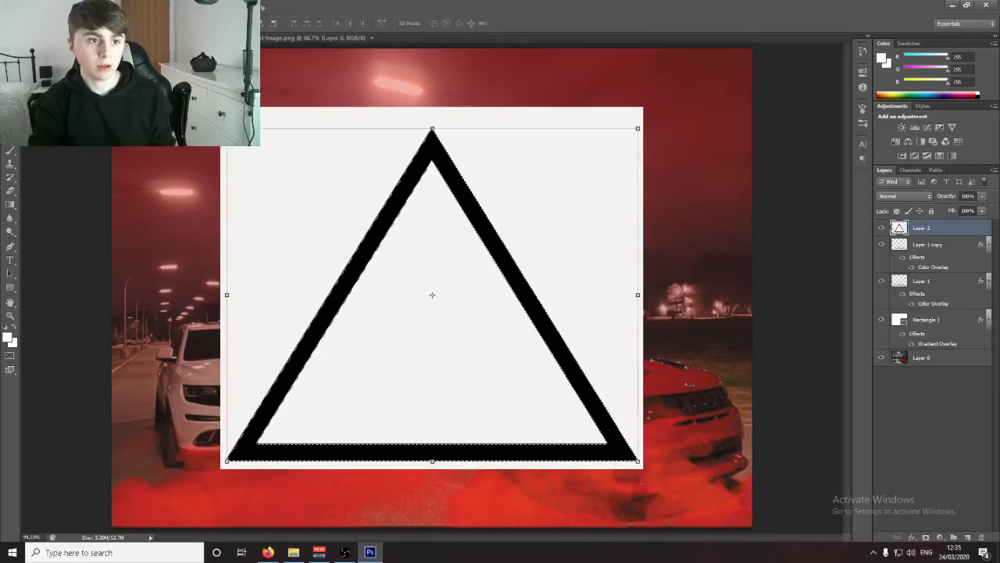
{"action": "key", "text": "ctrl+j"}
{"action": "left_click", "coordinate": [882, 245]}
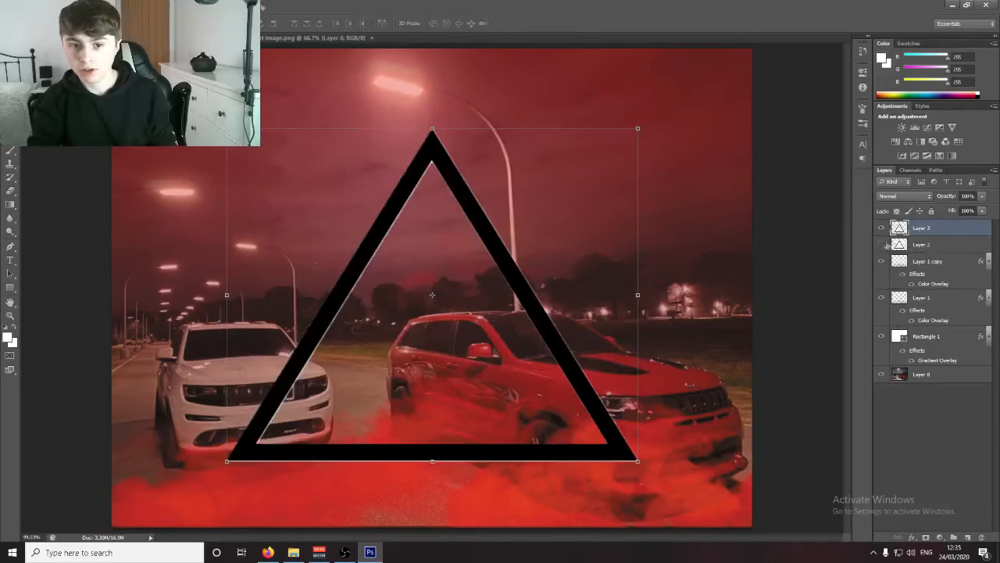
Step: Delete Layer 2 and fit the triangle outline around the white Jeep at a smaller size
{"action": "left_click_drag", "start_coordinate": [504, 216], "coordinate": [375, 253]}
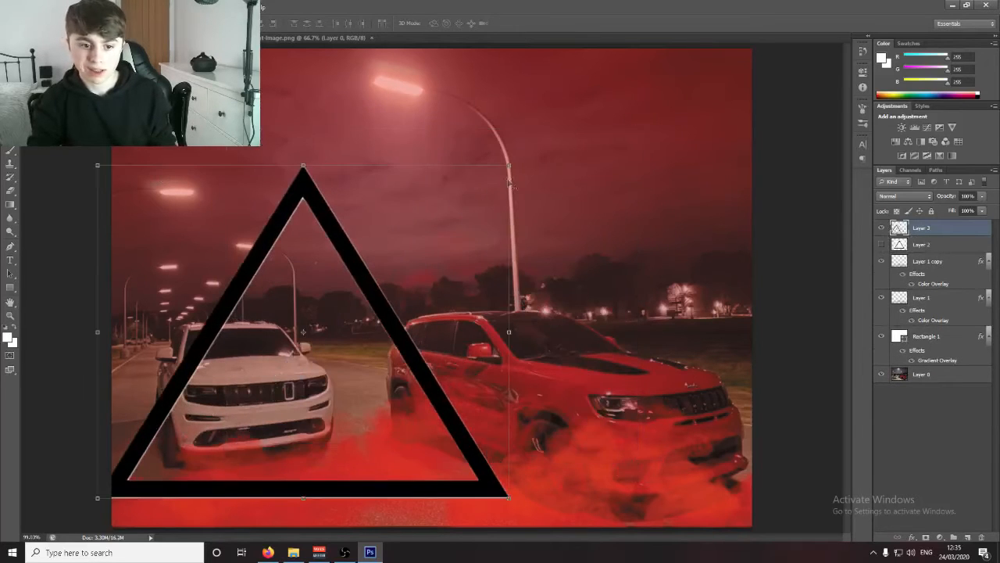
{"action": "left_click", "coordinate": [930, 249]}
{"action": "key", "text": "Delete"}
{"action": "left_click", "coordinate": [927, 229]}
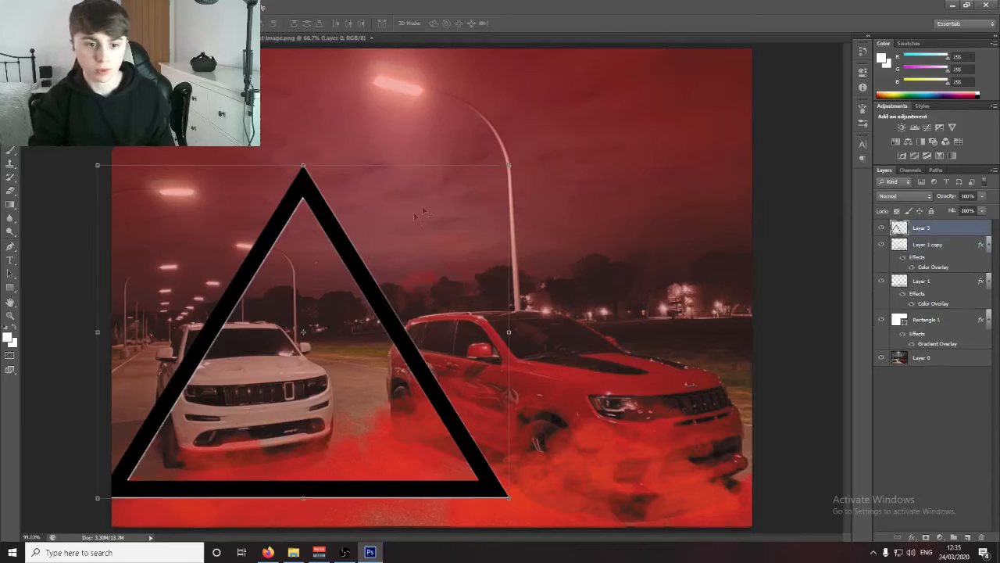
{"action": "left_click_drag", "start_coordinate": [509, 166], "coordinate": [435, 204]}
{"action": "left_click", "coordinate": [523, 23]}
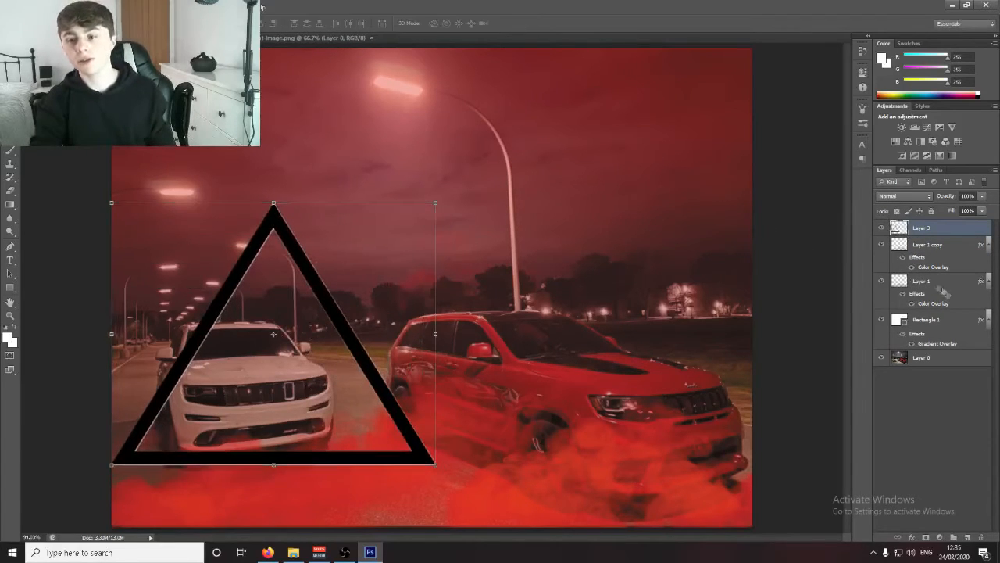
Step: Hide all layers above Layer 0 and make a quick selection of the white Jeep
{"action": "left_click", "coordinate": [882, 227]}
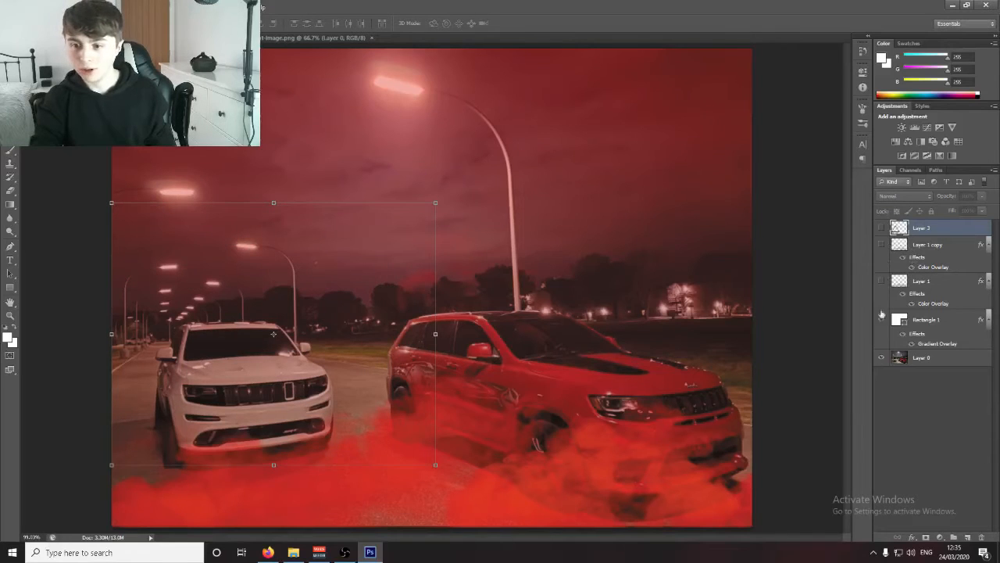
{"action": "left_click", "coordinate": [881, 318]}
{"action": "left_click", "coordinate": [934, 358]}
{"action": "left_click", "coordinate": [10, 93]}
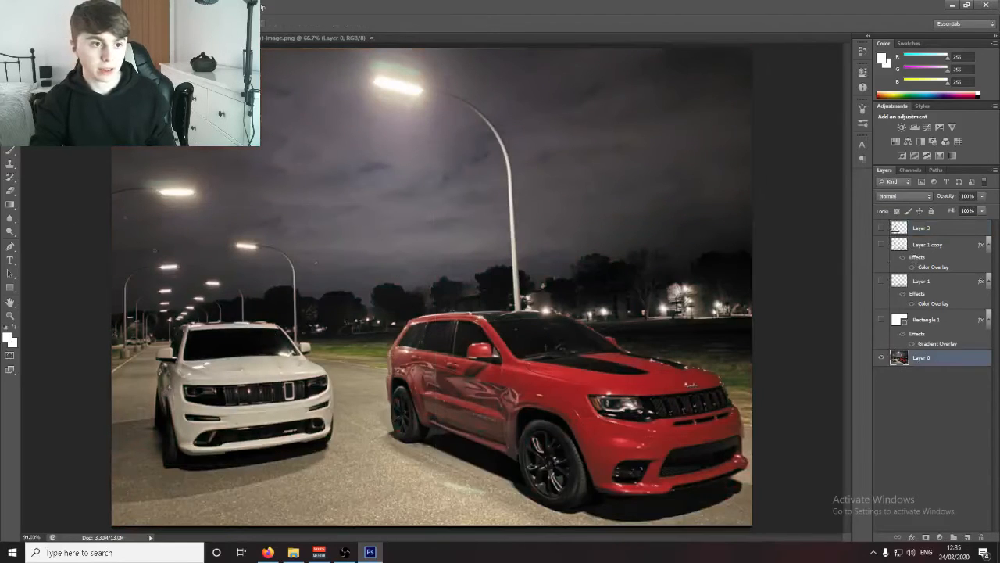
{"action": "left_click_drag", "start_coordinate": [203, 425], "coordinate": [237, 368]}
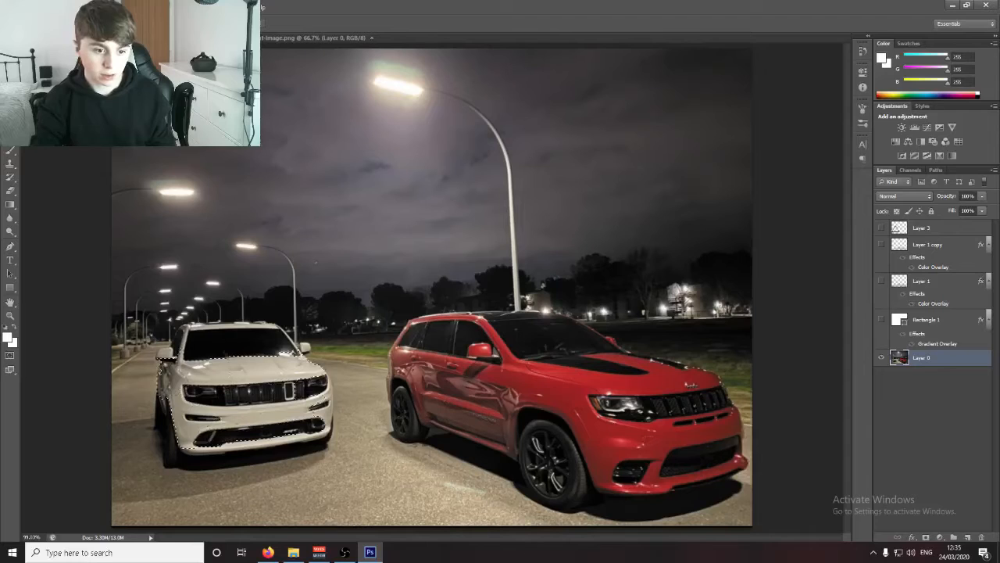
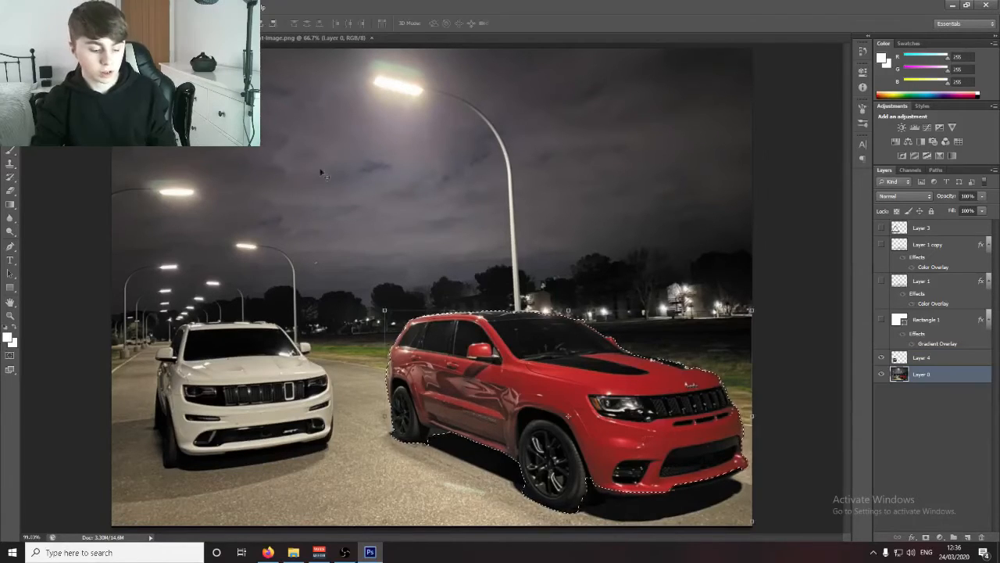
Step: Copy the selected red Jeep onto its own layer and check both car cutouts with Layer 0 temporarily hidden
{"action": "key", "text": "ctrl+j"}
{"action": "key", "text": "ctrl+d"}
{"action": "left_click", "coordinate": [881, 391]}
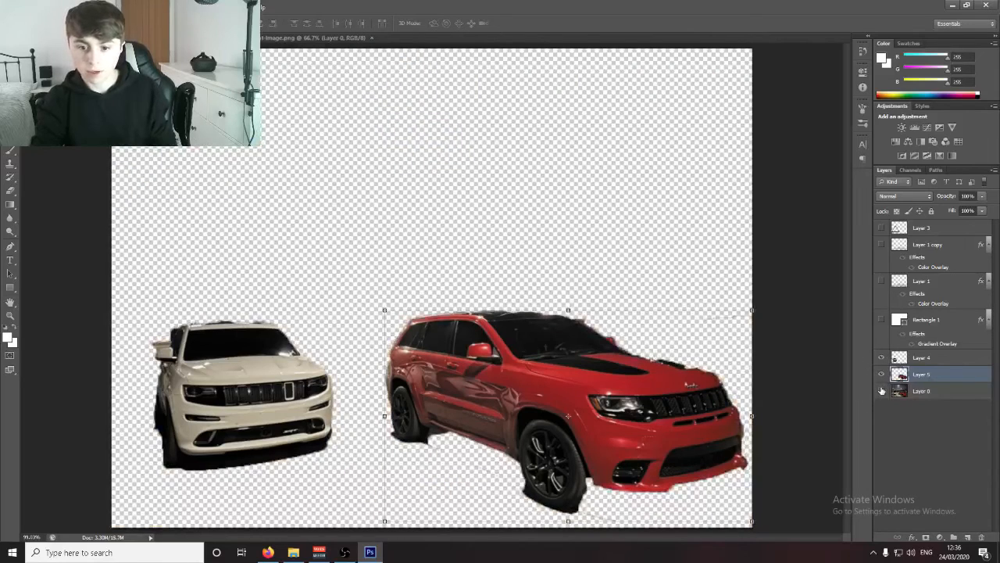
{"action": "left_click", "coordinate": [881, 391]}
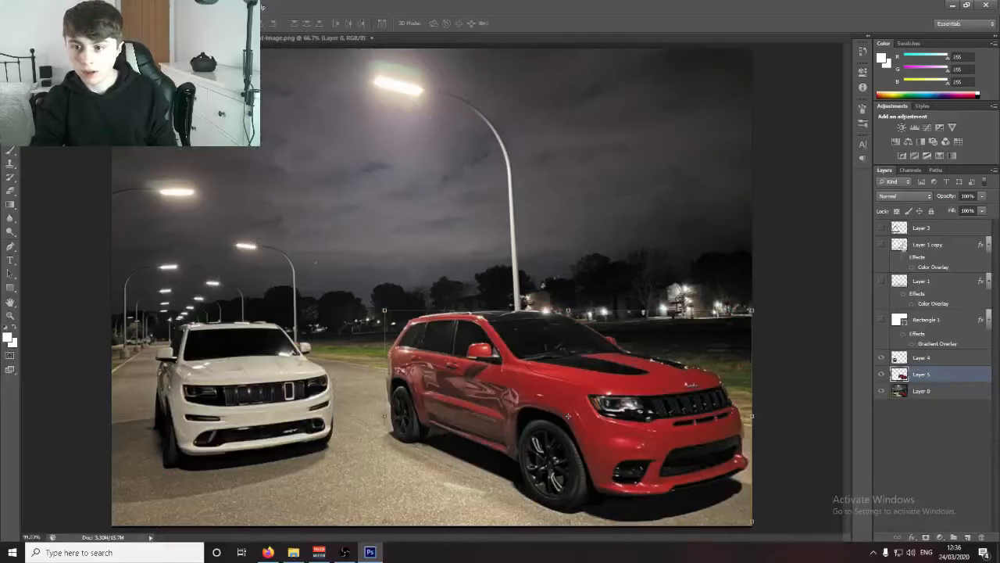
Step: Show the triangle on Layer 3 and place it directly beneath the white Jeep cutout on Layer 4
{"action": "left_click", "coordinate": [882, 228]}
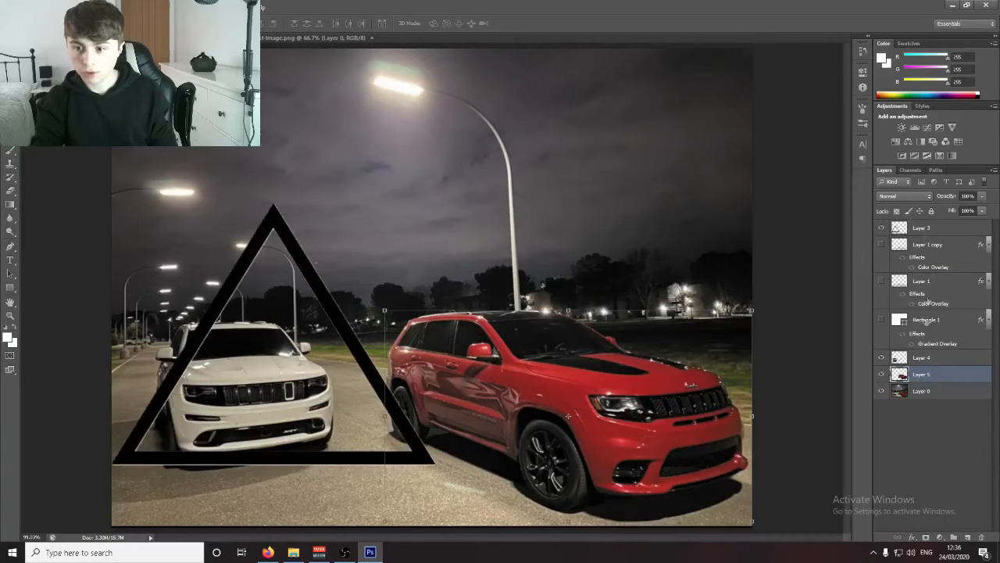
{"action": "left_click", "coordinate": [929, 358]}
{"action": "left_click_drag", "start_coordinate": [943, 232], "coordinate": [934, 365]}
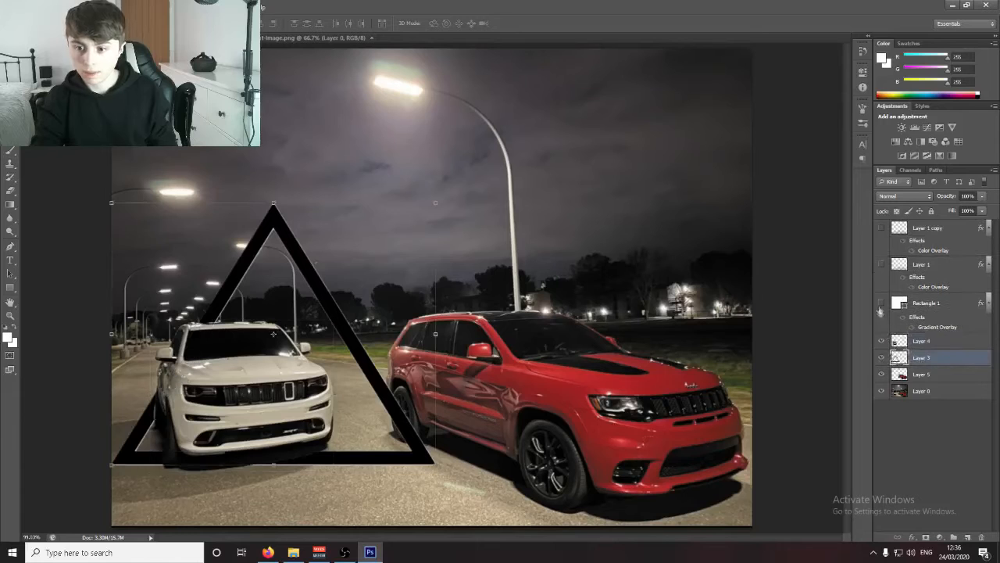
Step: Show the smoke and gradient layers again and scale the triangle down behind the white Jeep
{"action": "left_click", "coordinate": [882, 227]}
{"action": "left_click_drag", "start_coordinate": [435, 202], "coordinate": [354, 260]}
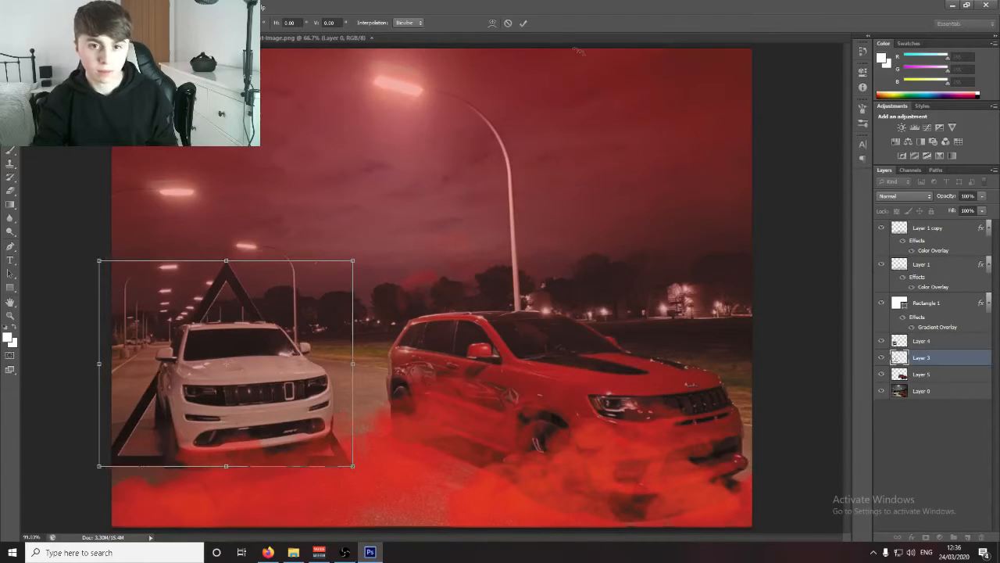
{"action": "left_click", "coordinate": [524, 23]}
Step: Give the triangle on Layer 3 a Gradient Overlay running from dark red to bright red
{"action": "left_click", "coordinate": [922, 342]}
{"action": "left_click", "coordinate": [958, 365]}
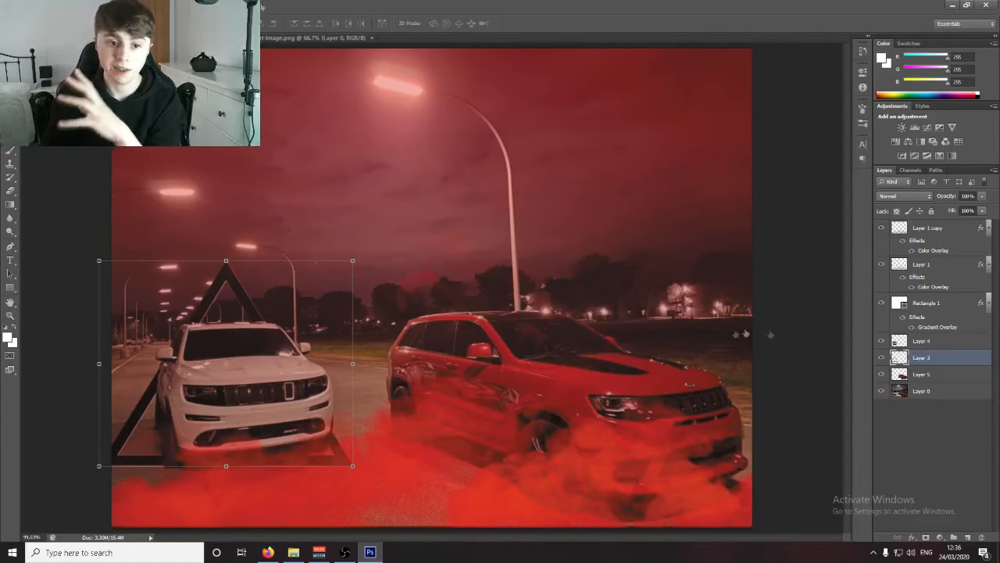
{"action": "double_click", "coordinate": [961, 361]}
{"action": "left_click", "coordinate": [659, 273]}
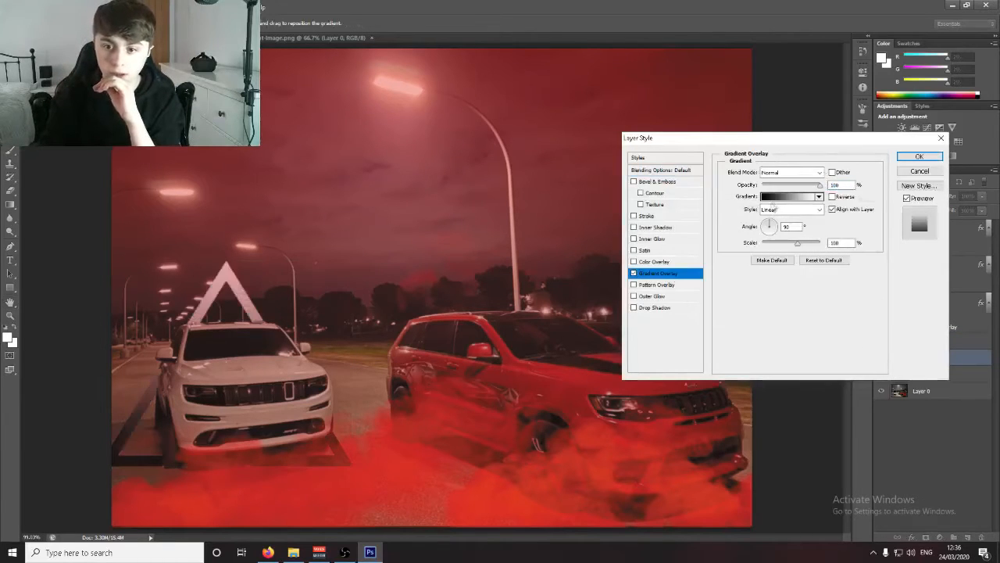
{"action": "left_click", "coordinate": [784, 201]}
{"action": "left_click", "coordinate": [608, 358]}
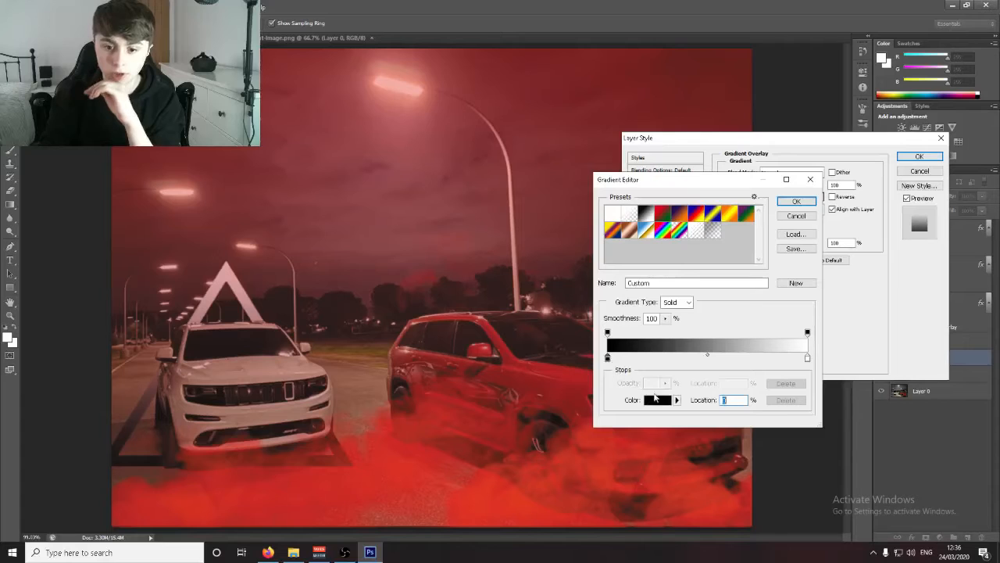
{"action": "left_click", "coordinate": [657, 400]}
{"action": "left_click", "coordinate": [531, 183]}
{"action": "left_click", "coordinate": [642, 80]}
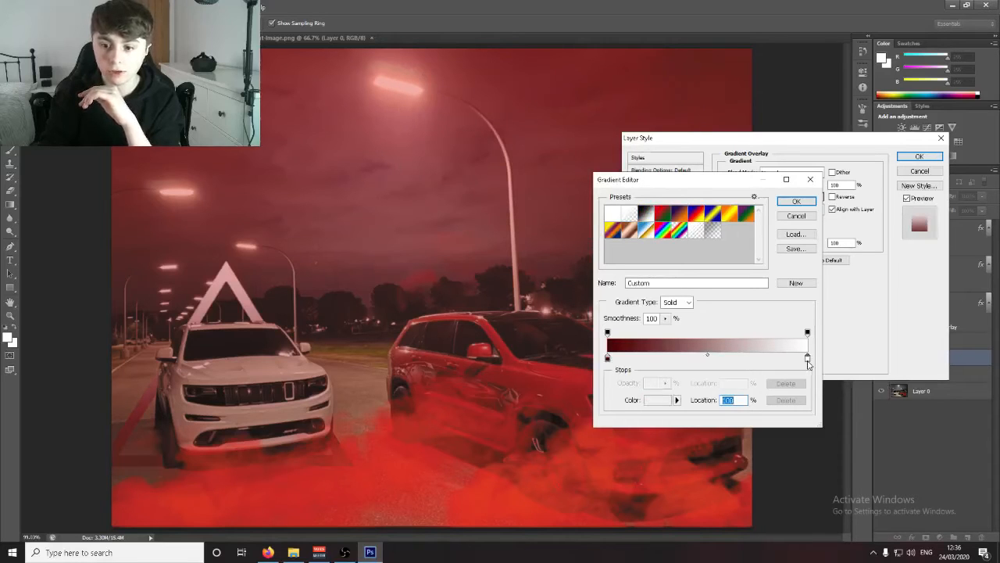
{"action": "left_click", "coordinate": [657, 400]}
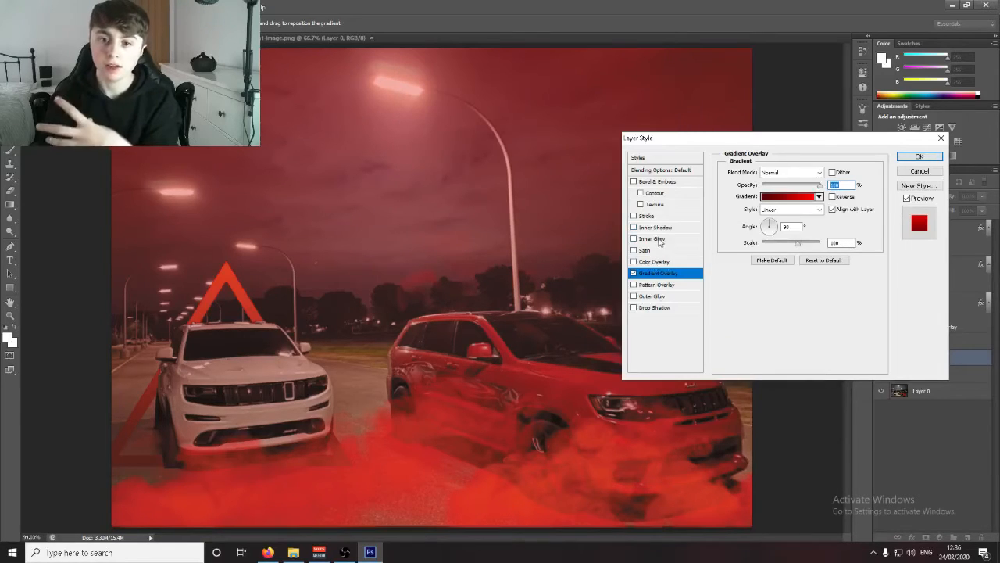
Step: Add an Inner Glow to the triangle and change its colour to red
{"action": "left_click", "coordinate": [655, 238]}
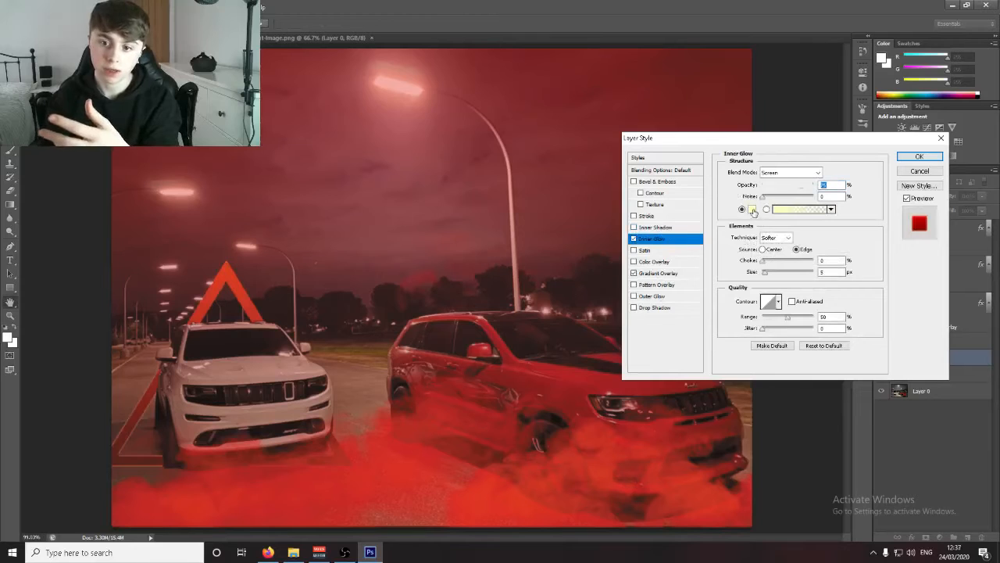
{"action": "left_click", "coordinate": [752, 209]}
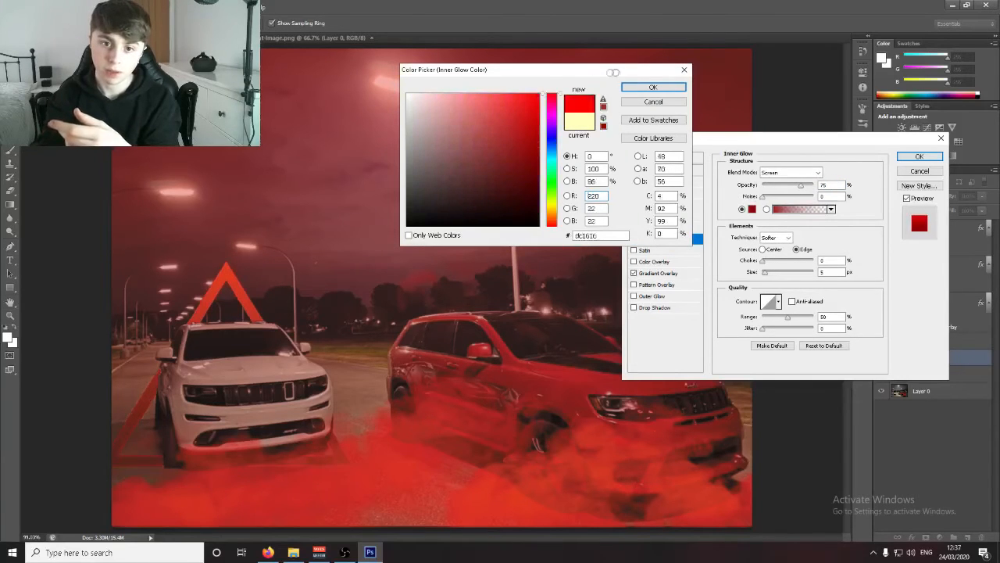
{"action": "left_click", "coordinate": [653, 87]}
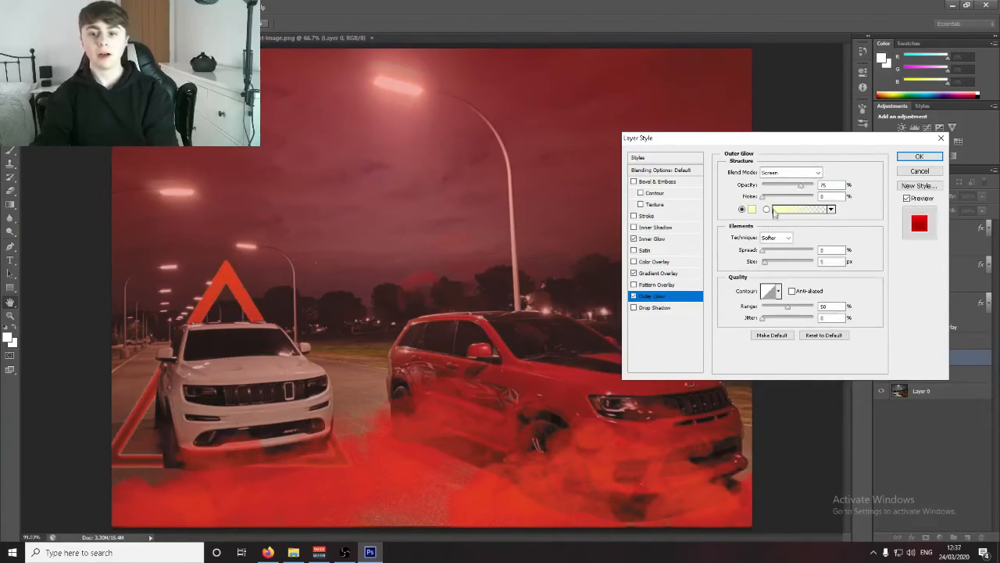
Step: Set the triangle's Outer Glow to red ff0000 with a spread of 7% and apply the layer style
{"action": "left_click", "coordinate": [752, 209]}
{"action": "left_click", "coordinate": [552, 107]}
{"action": "left_click", "coordinate": [552, 94]}
{"action": "left_click", "coordinate": [538, 93]}
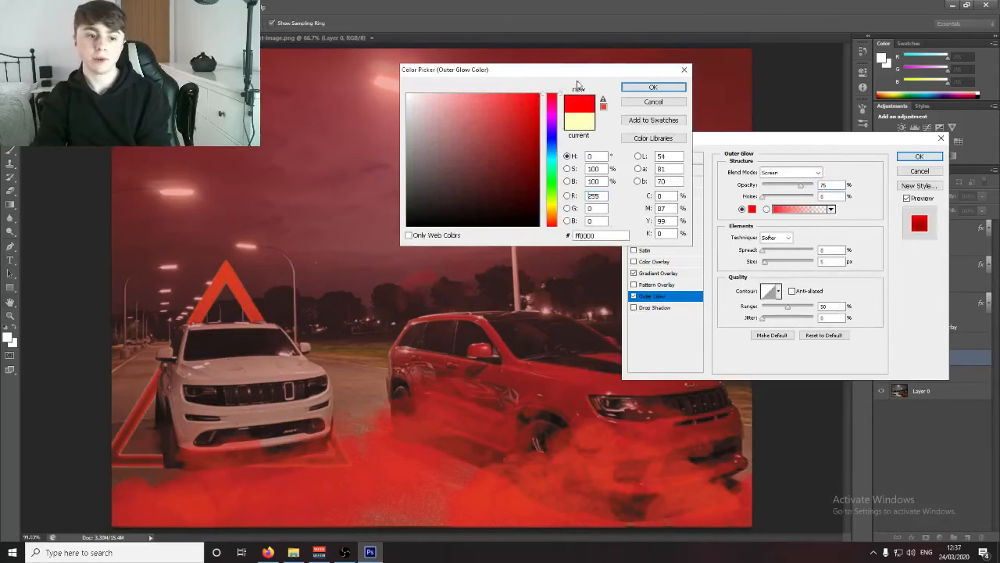
{"action": "left_click", "coordinate": [648, 87]}
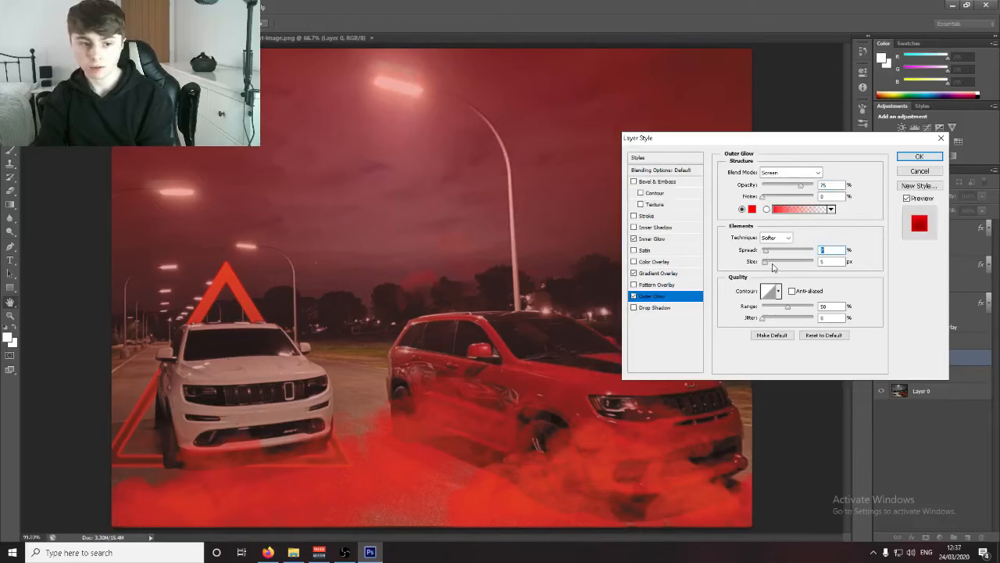
{"action": "type", "text": "7"}
{"action": "key", "text": "Tab"}
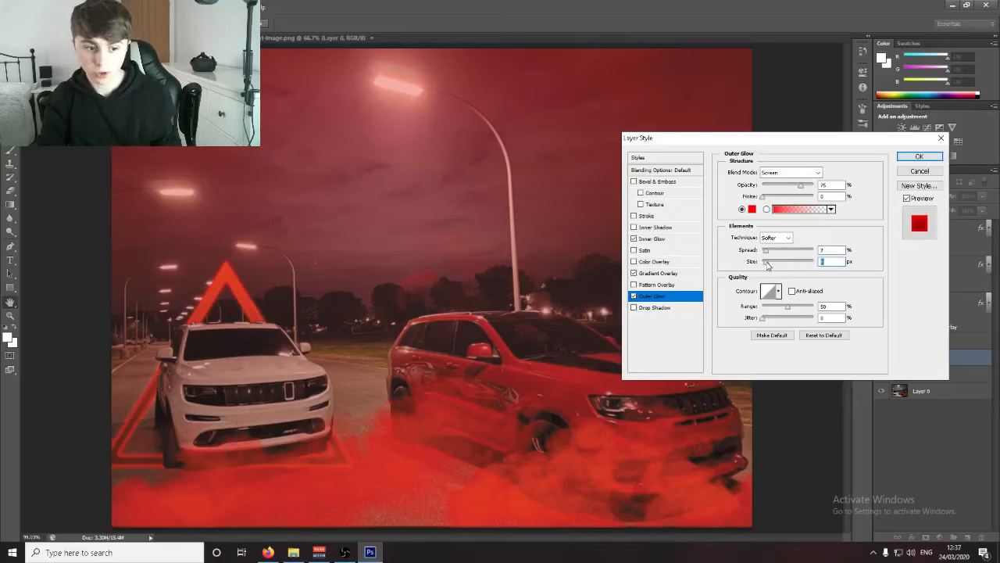
{"action": "key", "text": "Return"}
Step: Erase the white Jeep cutout on Layer 4 along the triangle's sloping side so that side passes in front of the car
{"action": "mouse_move", "coordinate": [250, 312]}
{"action": "left_mouse_down"}
{"action": "mouse_move", "coordinate": [312, 418]}
{"action": "mouse_move", "coordinate": [343, 447]}
{"action": "left_mouse_up"}
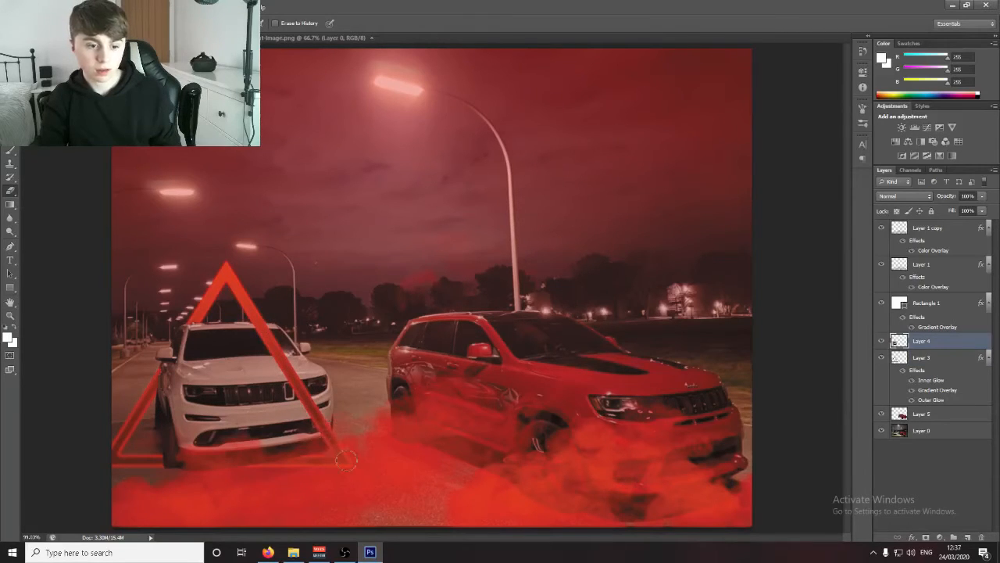
{"action": "key", "text": "v"}
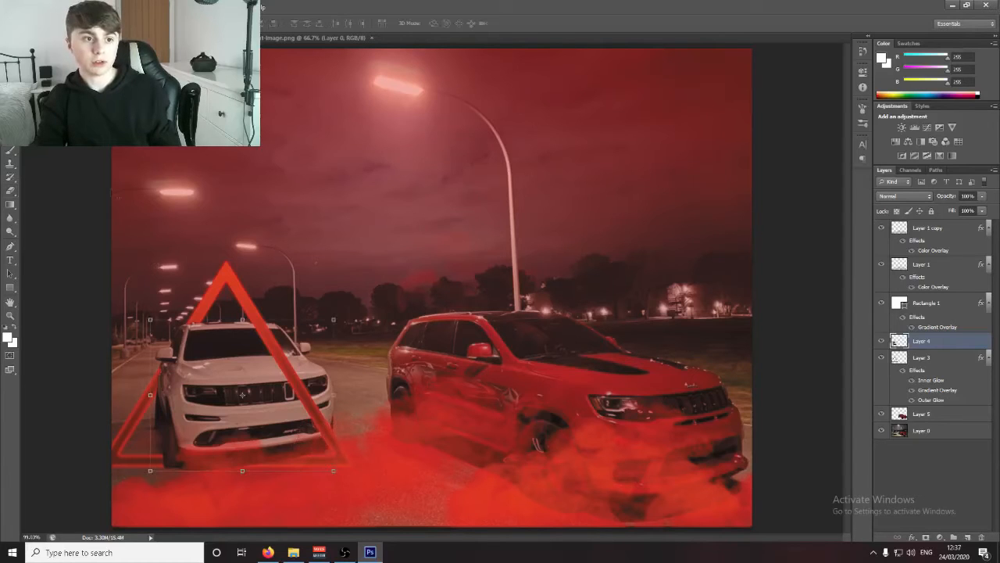
Step: Duplicate the glowing triangle over to the red Jeep, then rotate and enlarge the copy so it tilts around the car
{"action": "left_click", "coordinate": [952, 361]}
{"action": "left_click_drag", "start_coordinate": [261, 422], "coordinate": [654, 412]}
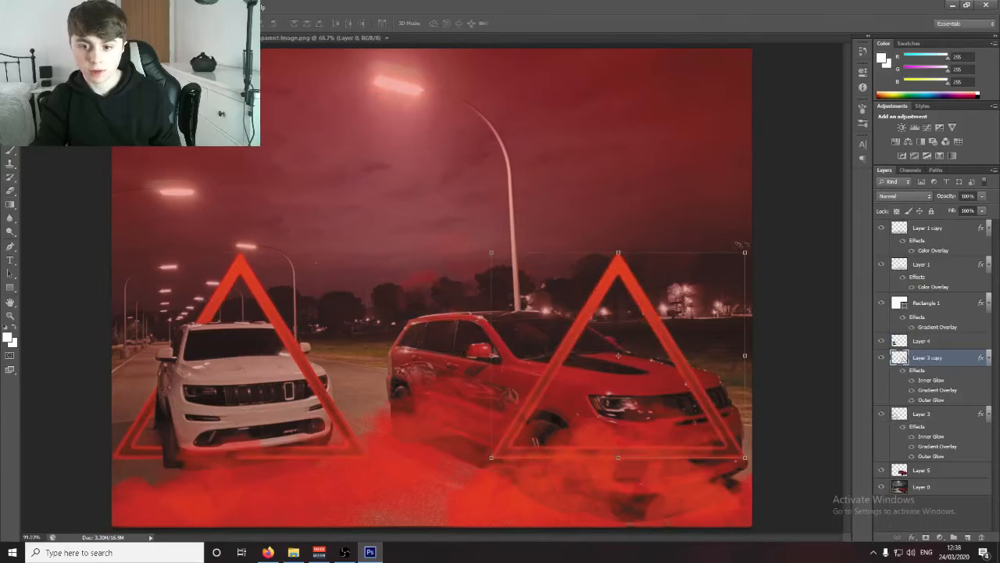
{"action": "left_click_drag", "start_coordinate": [738, 244], "coordinate": [656, 209]}
{"action": "left_click_drag", "start_coordinate": [562, 293], "coordinate": [422, 300]}
{"action": "left_click_drag", "start_coordinate": [515, 203], "coordinate": [531, 142]}
{"action": "mouse_move", "coordinate": [504, 310]}
{"action": "left_mouse_down"}
{"action": "mouse_move", "coordinate": [525, 301]}
{"action": "mouse_move", "coordinate": [520, 309]}
{"action": "left_mouse_up"}
{"action": "left_click", "coordinate": [523, 23]}
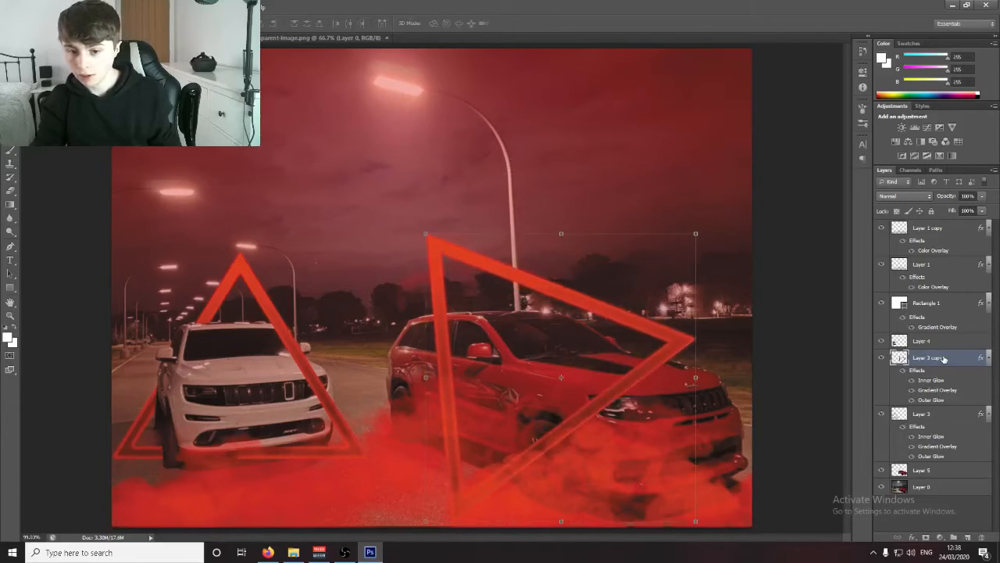
Step: Move Layer 3 copy beneath the red Jeep cutout on Layer 5 so the tilted triangle sits behind the car
{"action": "left_click_drag", "start_coordinate": [946, 357], "coordinate": [946, 457]}
{"action": "left_click_drag", "start_coordinate": [929, 418], "coordinate": [934, 479]}
Step: Erase the red Jeep cutout on Layer 5 along the tilted triangle's upright side so it crosses in front of the car
{"action": "left_click", "coordinate": [932, 417]}
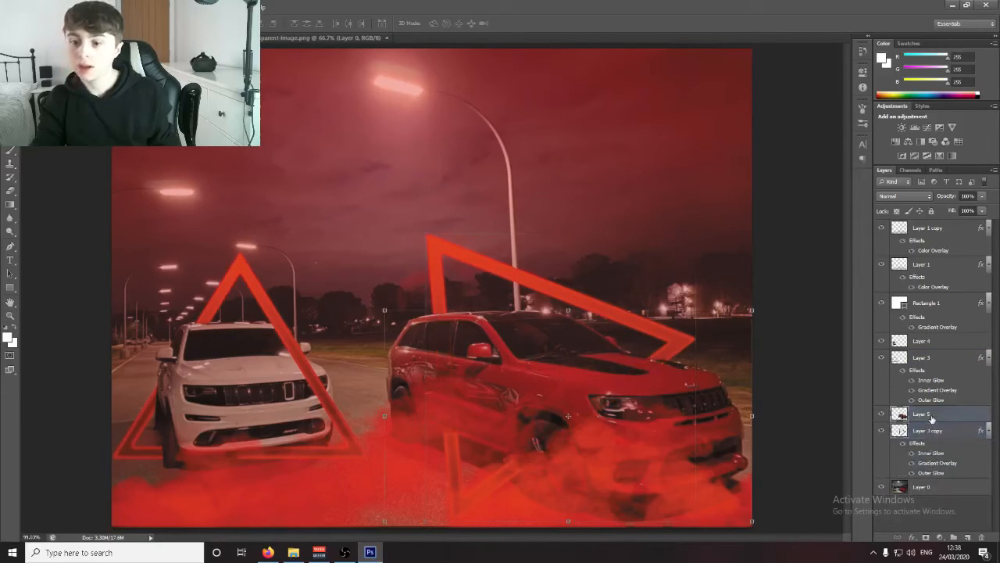
{"action": "key", "text": "e"}
{"action": "left_click_drag", "start_coordinate": [445, 425], "coordinate": [440, 319]}
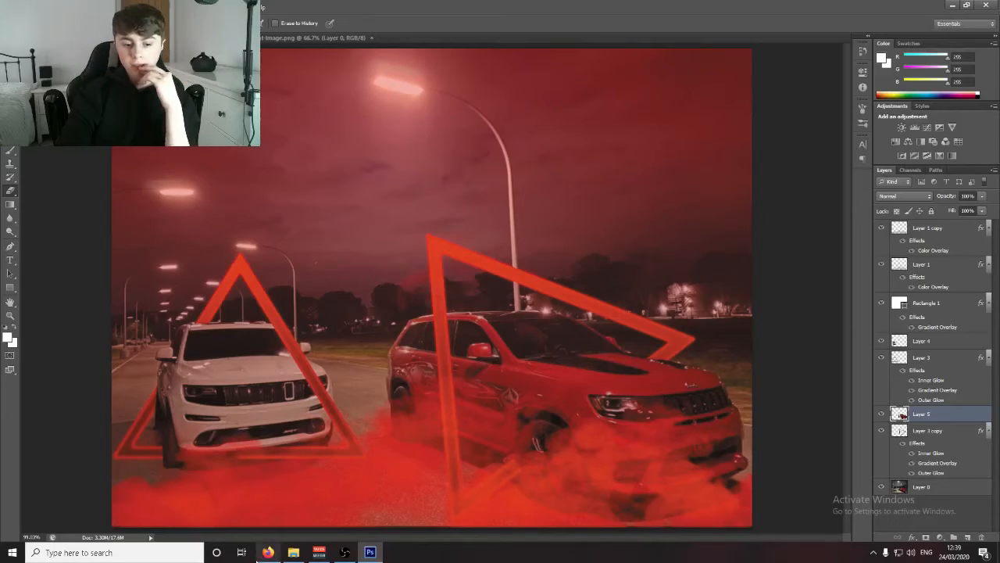
{"action": "left_click", "coordinate": [265, 552]}
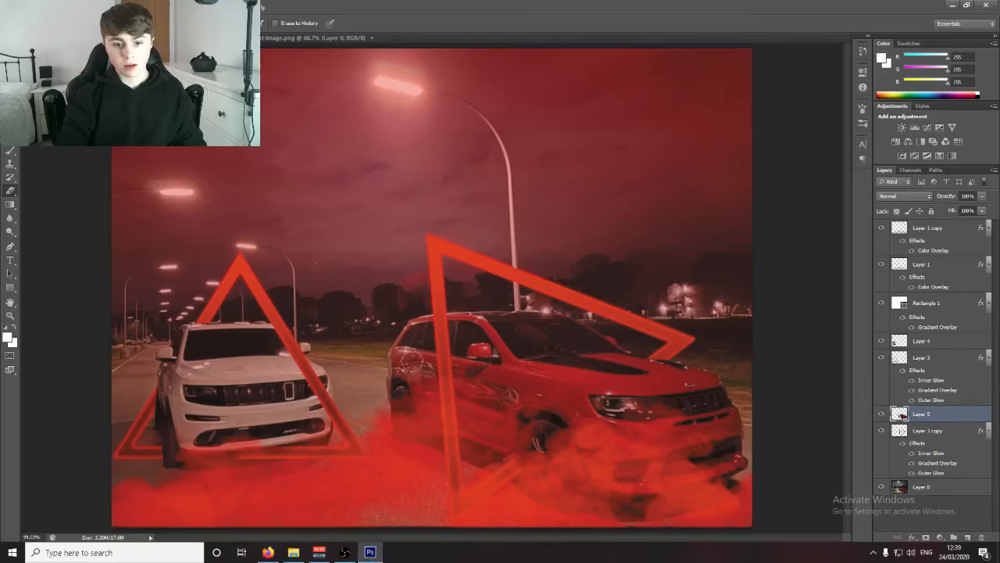
Step: Paste the moon into the upper-right sky and give it an enlarged pure red Outer Glow
{"action": "key", "text": "ctrl+v"}
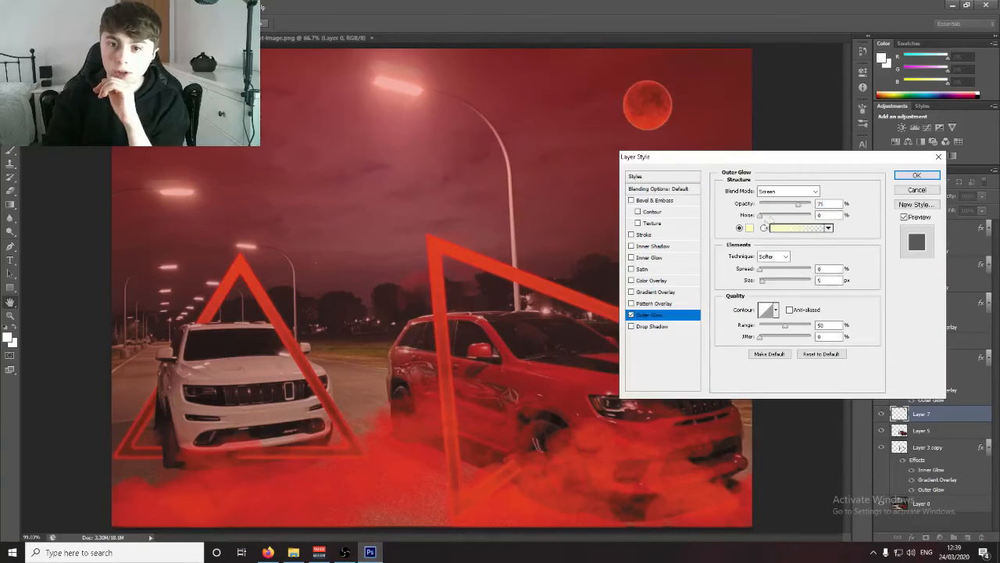
{"action": "left_click", "coordinate": [749, 227]}
{"action": "left_click_drag", "start_coordinate": [550, 129], "coordinate": [678, 90]}
{"action": "left_click", "coordinate": [677, 88]}
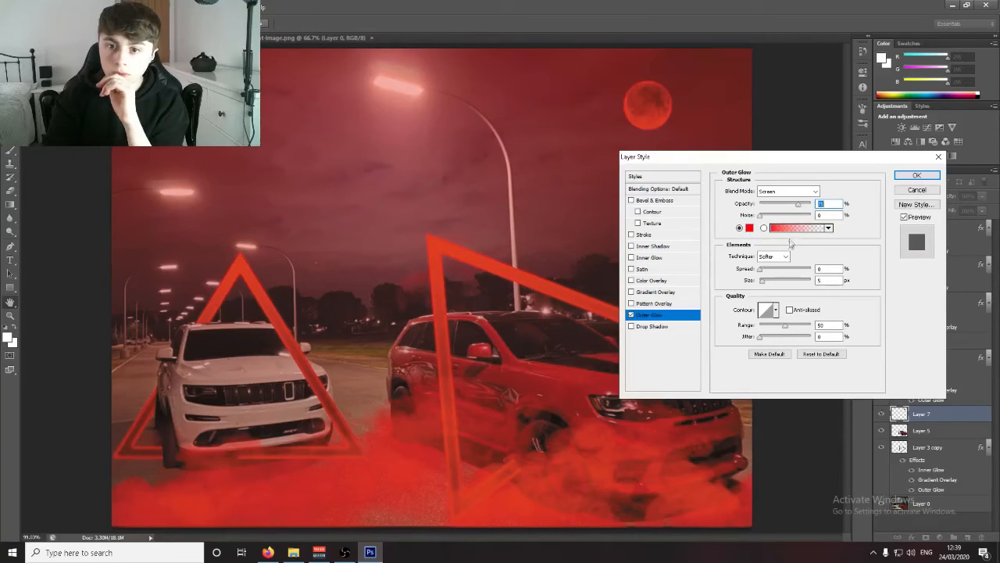
{"action": "left_click_drag", "start_coordinate": [764, 280], "coordinate": [770, 282]}
{"action": "left_click", "coordinate": [917, 175]}
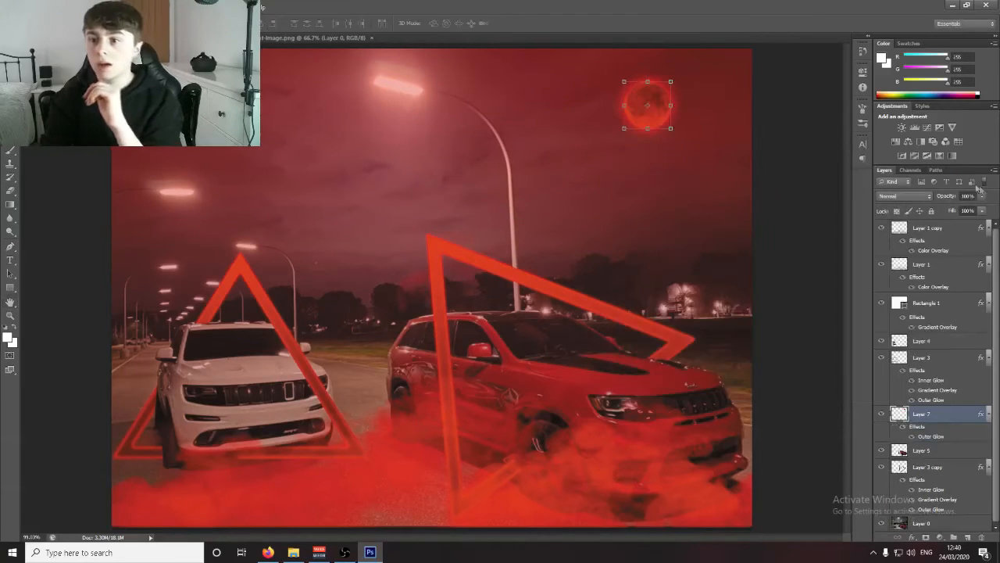
Step: Lower the opacity of the moon on Layer 7 to 65%
{"action": "left_click", "coordinate": [982, 196]}
{"action": "left_click_drag", "start_coordinate": [966, 213], "coordinate": [960, 211]}
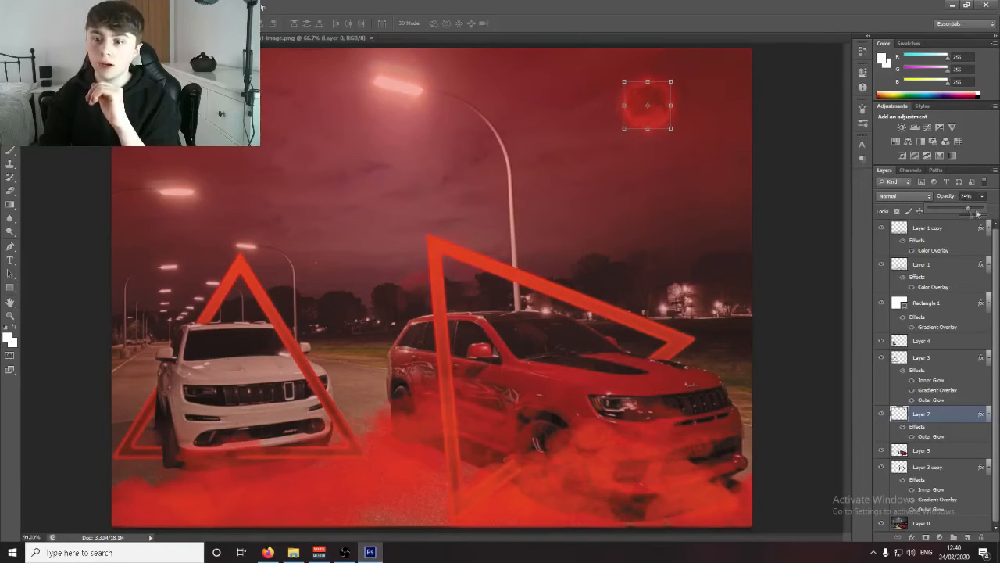
{"action": "left_click", "coordinate": [995, 207]}
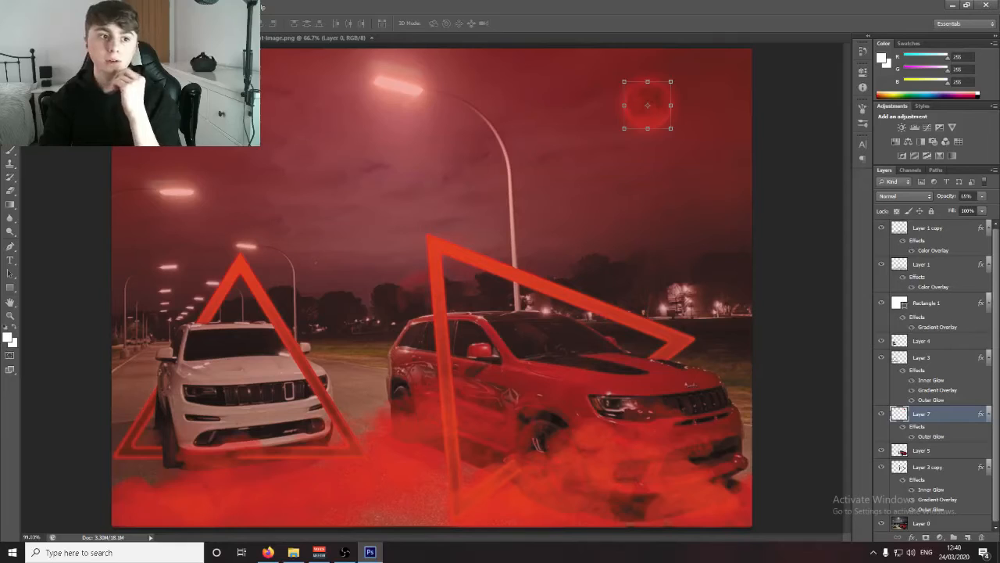
Step: Add a Curves adjustment layer above Layer 4 and below Rectangle 1, bending its RGB curve into a contrast-boosting S shape
{"action": "key", "text": "m"}
{"action": "left_click", "coordinate": [940, 537]}
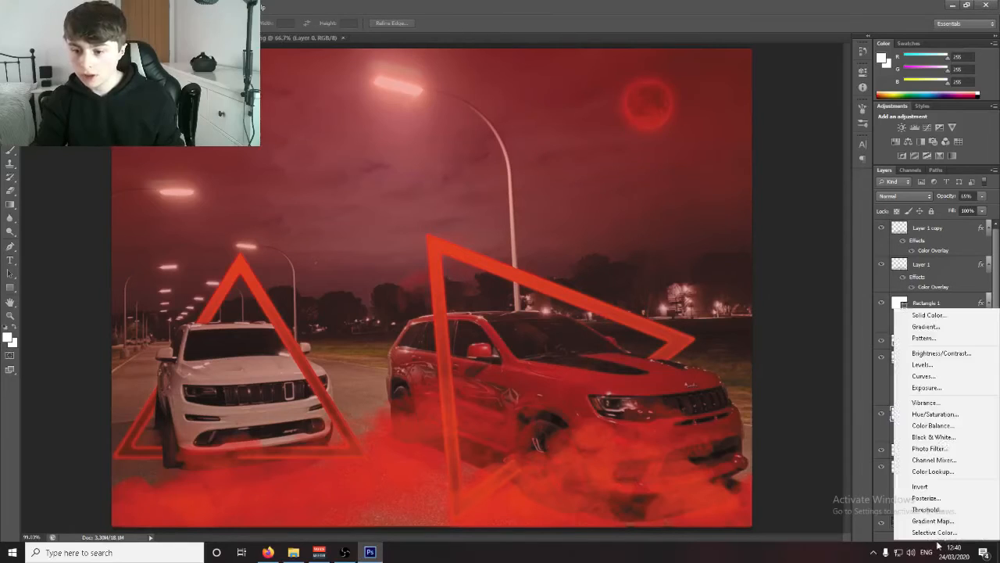
{"action": "left_click", "coordinate": [955, 376]}
{"action": "left_click_drag", "start_coordinate": [947, 416], "coordinate": [941, 224]}
{"action": "left_click_drag", "start_coordinate": [762, 195], "coordinate": [784, 215]}
{"action": "left_click_drag", "start_coordinate": [783, 215], "coordinate": [784, 211]}
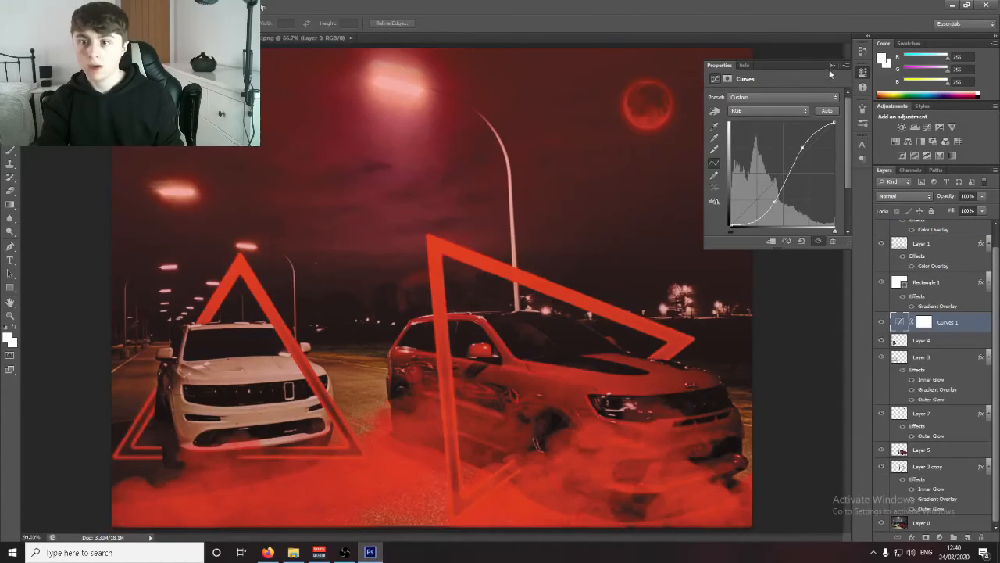
{"action": "left_click", "coordinate": [832, 67]}
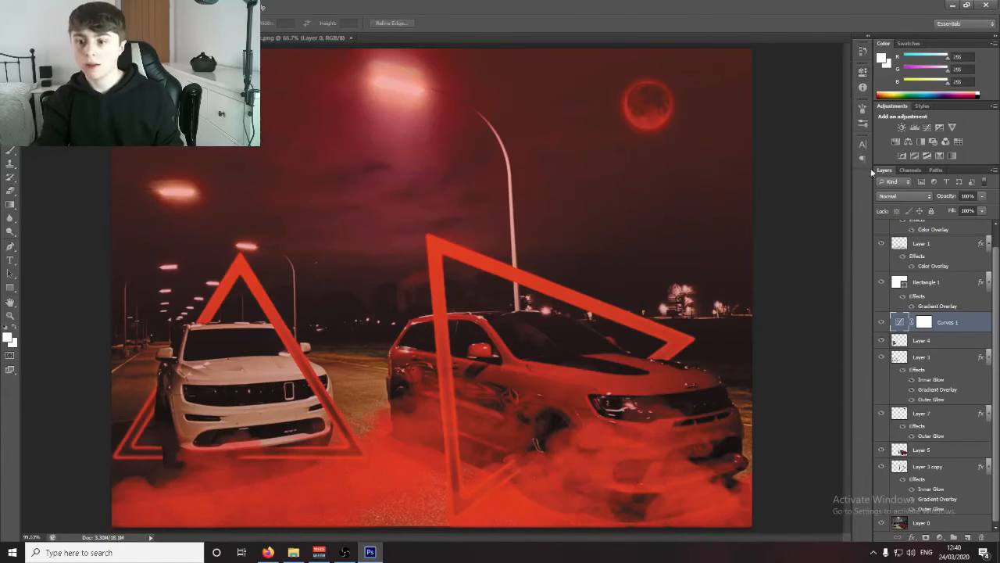
Step: Change the bright red stop in the Gradient Overlay of Layer 3 copy to dark red 9c0000
{"action": "left_click", "coordinate": [943, 451]}
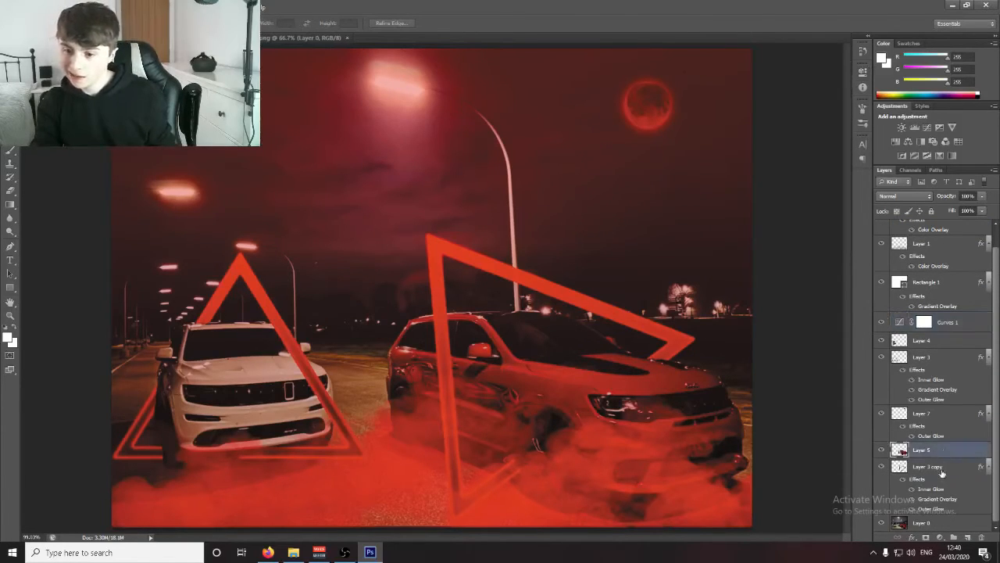
{"action": "left_click", "coordinate": [942, 472]}
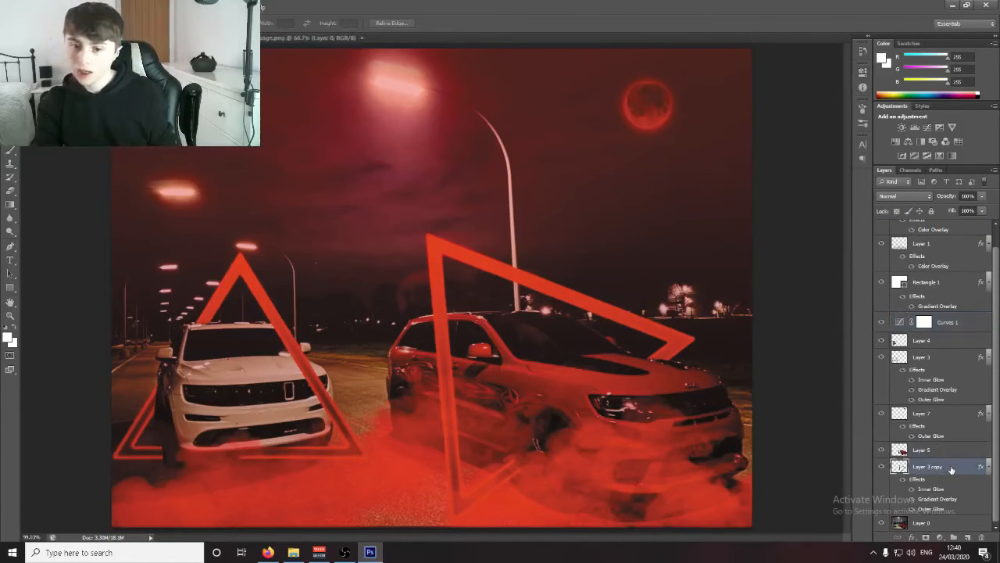
{"action": "double_click", "coordinate": [919, 374]}
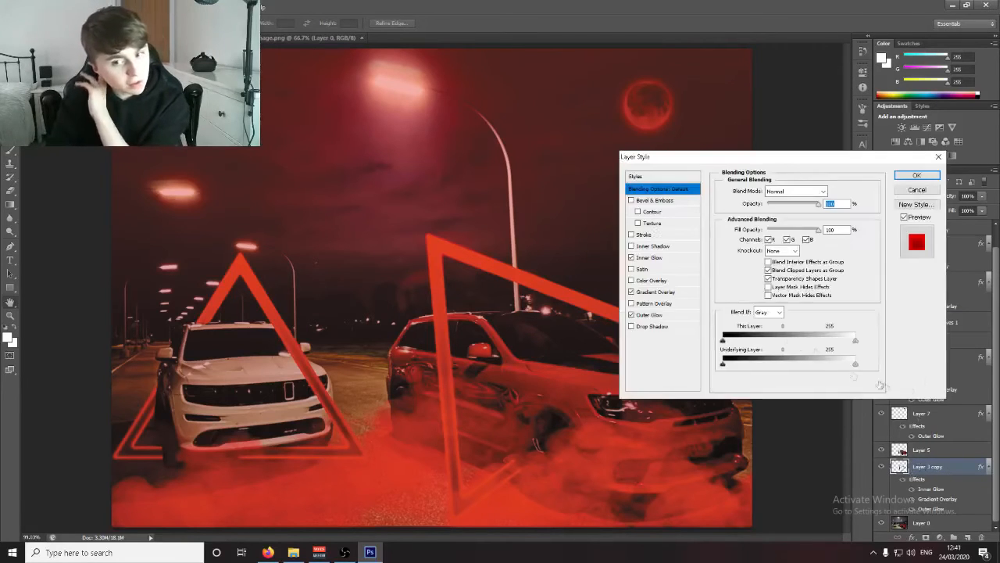
{"action": "left_click", "coordinate": [666, 258]}
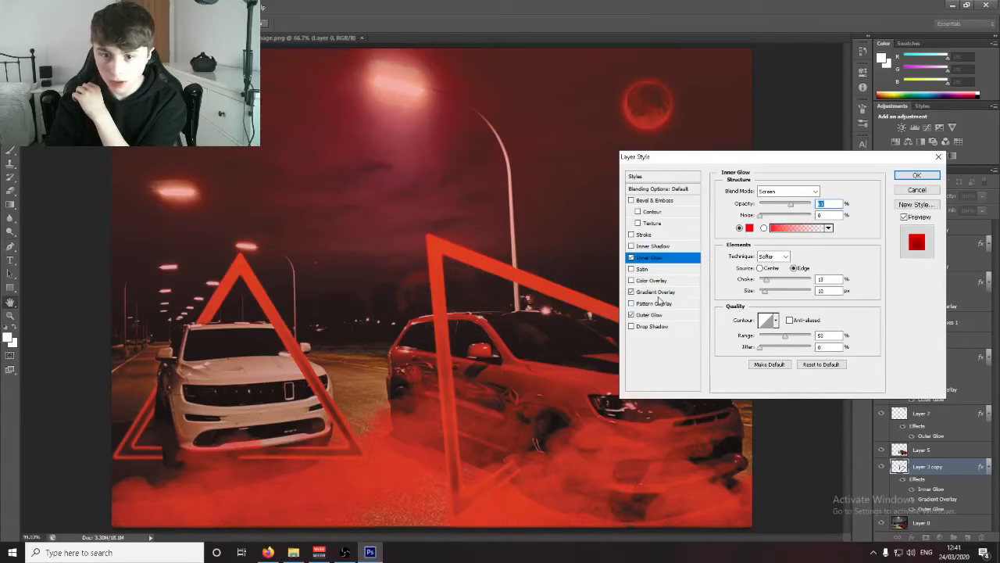
{"action": "left_click", "coordinate": [656, 292]}
{"action": "left_click", "coordinate": [789, 227]}
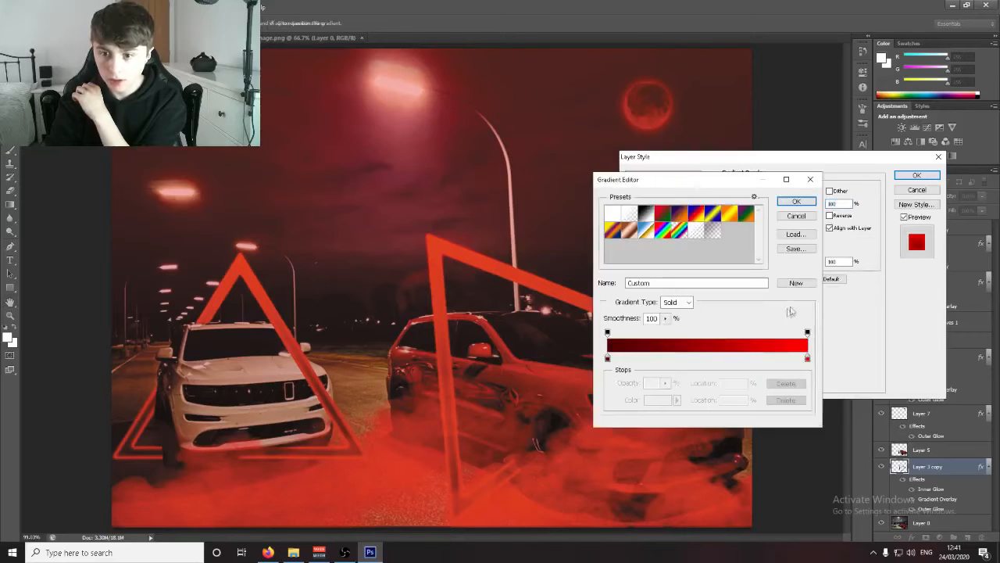
{"action": "left_click", "coordinate": [808, 358]}
{"action": "left_click", "coordinate": [657, 401]}
{"action": "mouse_move", "coordinate": [520, 178]}
{"action": "left_mouse_down"}
{"action": "mouse_move", "coordinate": [543, 173]}
{"action": "mouse_move", "coordinate": [573, 129]}
{"action": "mouse_move", "coordinate": [553, 145]}
{"action": "mouse_move", "coordinate": [552, 93]}
{"action": "left_mouse_up"}
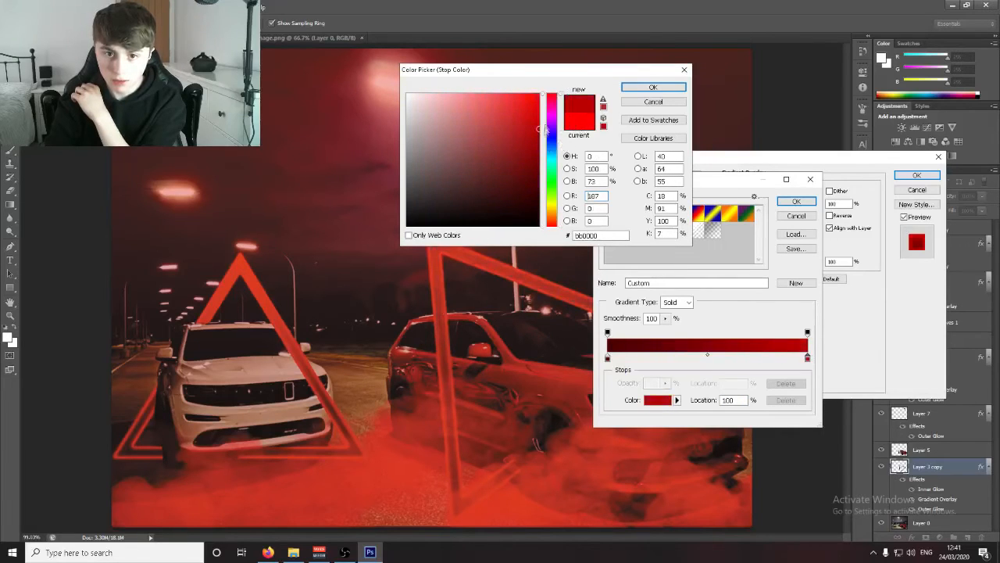
{"action": "left_click", "coordinate": [555, 147]}
{"action": "left_click_drag", "start_coordinate": [554, 135], "coordinate": [560, 70]}
{"action": "left_click", "coordinate": [539, 144]}
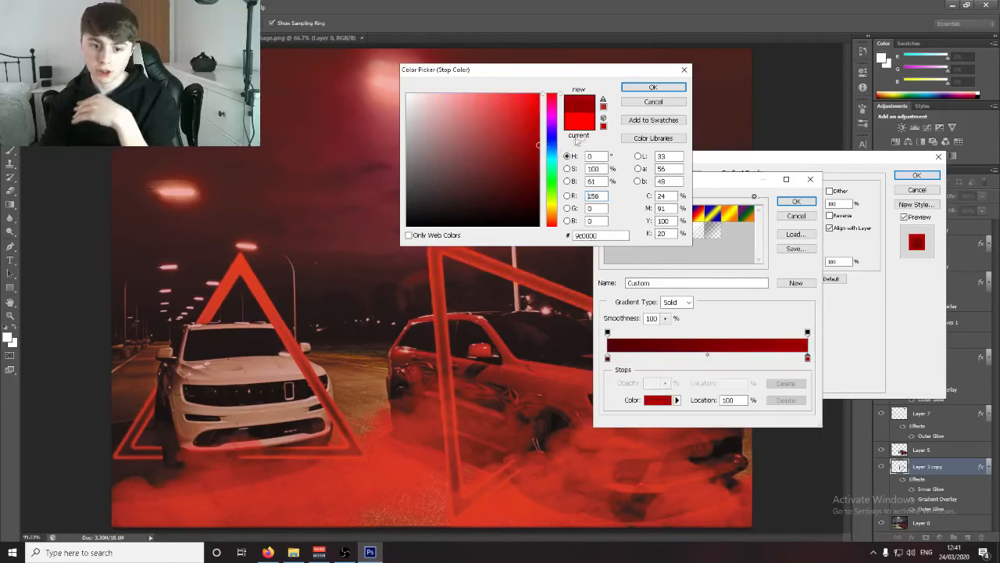
{"action": "left_click", "coordinate": [651, 86]}
{"action": "left_click", "coordinate": [797, 201]}
{"action": "left_click", "coordinate": [916, 176]}
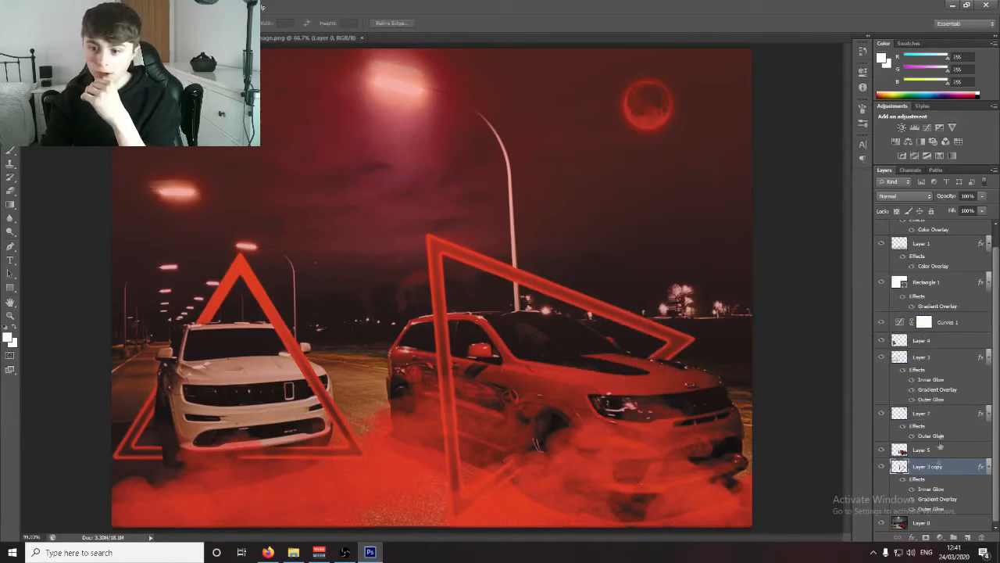
Step: Apply the layer style of Layer 3 copy to the white Jeep's triangle on Layer 3
{"action": "right_click", "coordinate": [944, 359]}
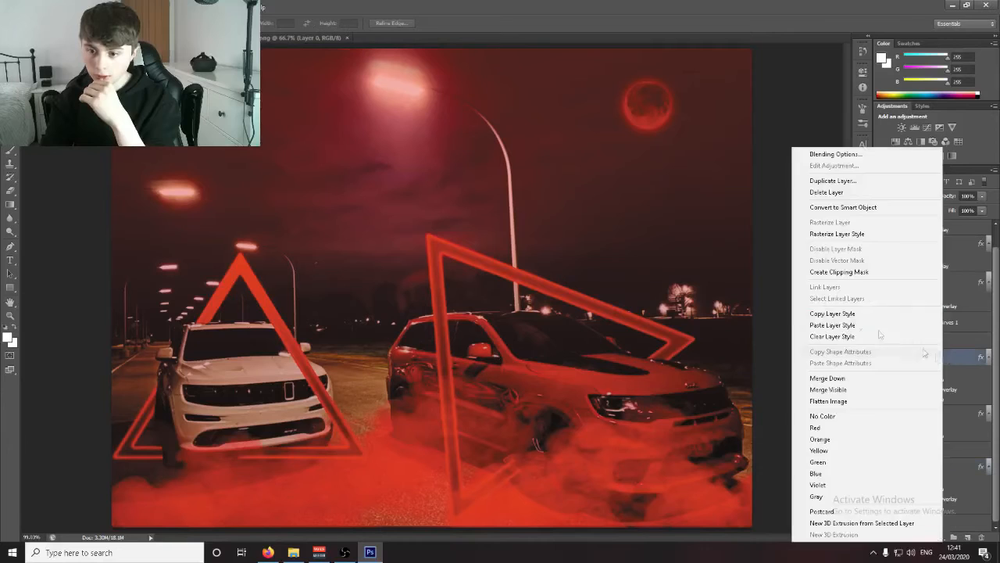
{"action": "left_click", "coordinate": [830, 324]}
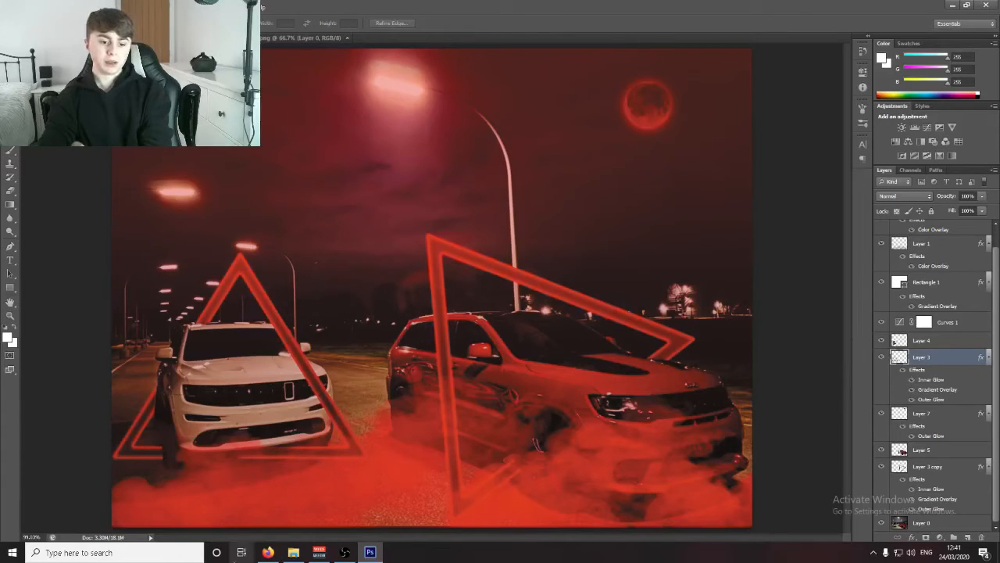
Step: Open the particle texture unnamed.png, copy all of it and paste it into the Jeep composition
{"action": "left_click", "coordinate": [267, 554]}
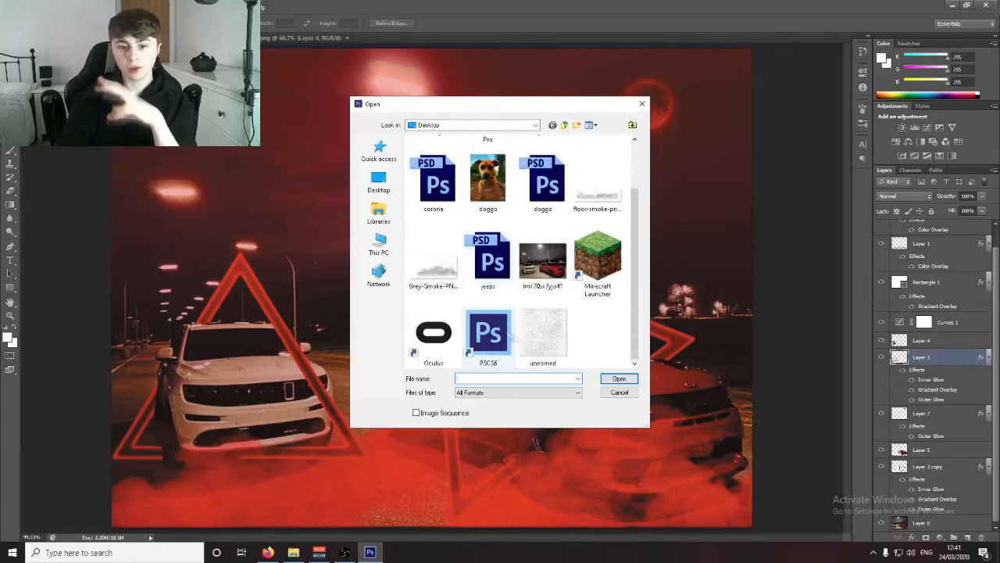
{"action": "double_click", "coordinate": [542, 332]}
{"action": "left_click_drag", "start_coordinate": [234, 148], "coordinate": [752, 533]}
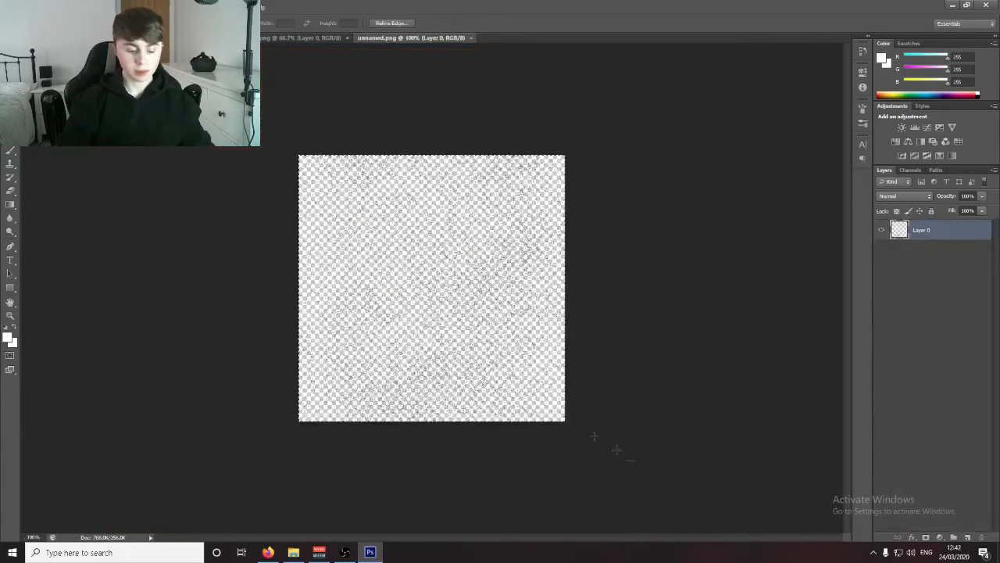
{"action": "key", "text": "ctrl+c"}
{"action": "left_click", "coordinate": [133, 38]}
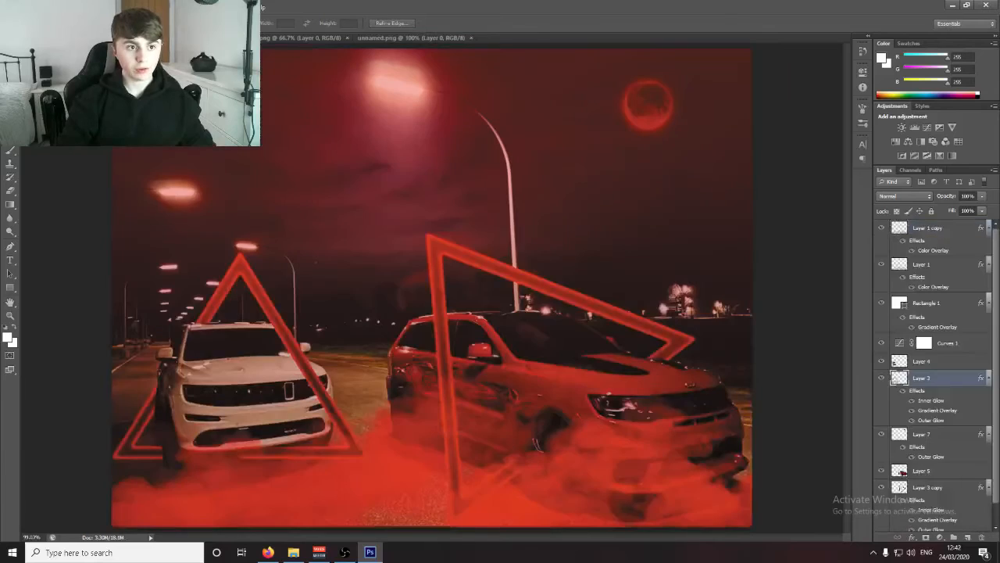
{"action": "key", "text": "ctrl+v"}
Step: Enlarge the pasted particle texture, move its layer to the top of the stack and shift it over the white Jeep's side
{"action": "key", "text": "v"}
{"action": "left_click_drag", "start_coordinate": [299, 420], "coordinate": [138, 528]}
{"action": "key", "text": "Return"}
{"action": "left_click_drag", "start_coordinate": [922, 377], "coordinate": [922, 222]}
{"action": "left_click_drag", "start_coordinate": [510, 360], "coordinate": [459, 333]}
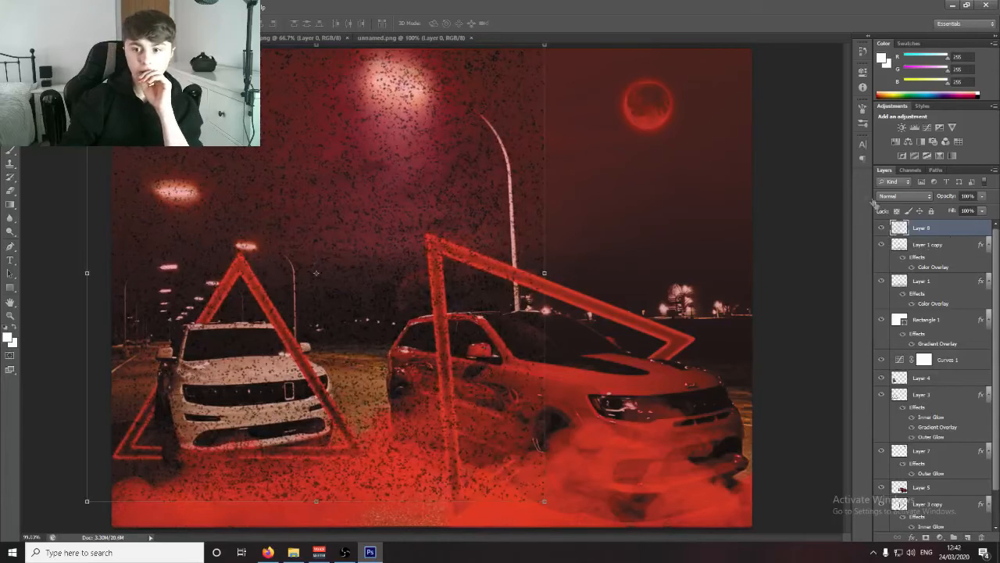
Step: Paste the triangle's copied layer style onto the particle texture on Layer 8
{"action": "double_click", "coordinate": [966, 236]}
{"action": "left_click", "coordinate": [911, 191]}
{"action": "right_click", "coordinate": [958, 230]}
{"action": "left_click", "coordinate": [852, 324]}
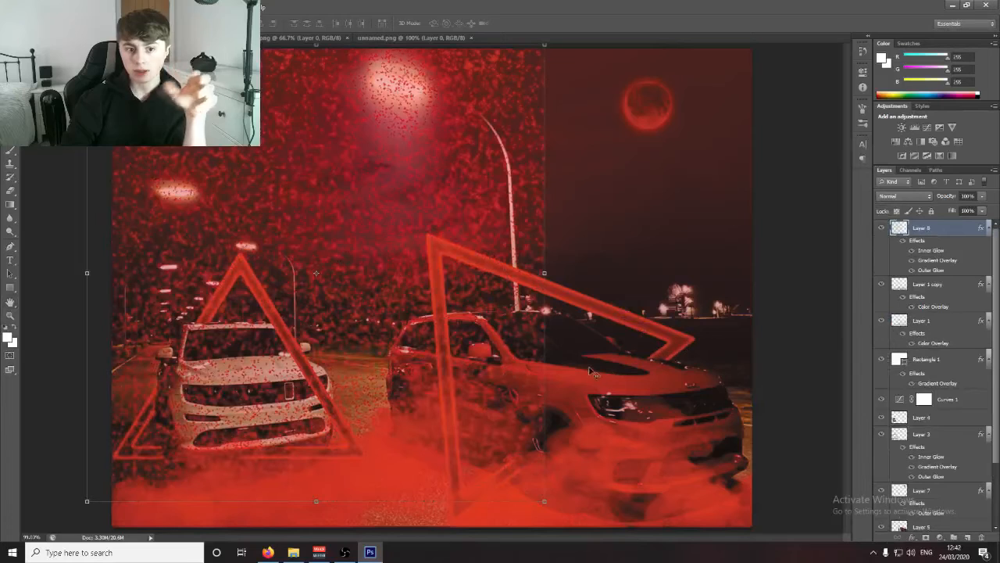
Step: Resize the particle texture on Layer 8 so it fills the entire canvas
{"action": "left_click_drag", "start_coordinate": [545, 501], "coordinate": [275, 232]}
{"action": "left_click_drag", "start_coordinate": [270, 183], "coordinate": [287, 188]}
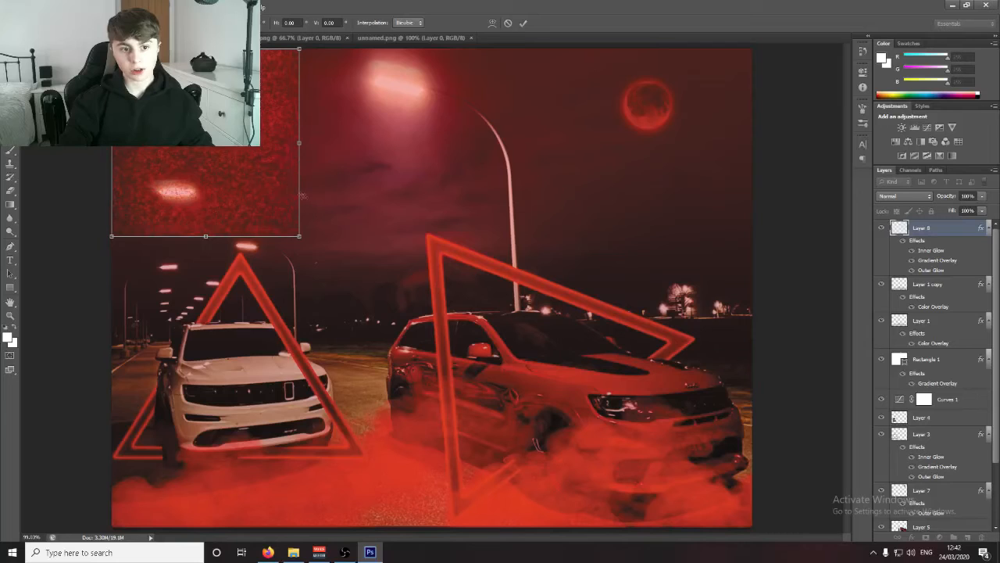
{"action": "left_click_drag", "start_coordinate": [300, 237], "coordinate": [723, 517]}
{"action": "left_click_drag", "start_coordinate": [727, 556], "coordinate": [885, 532]}
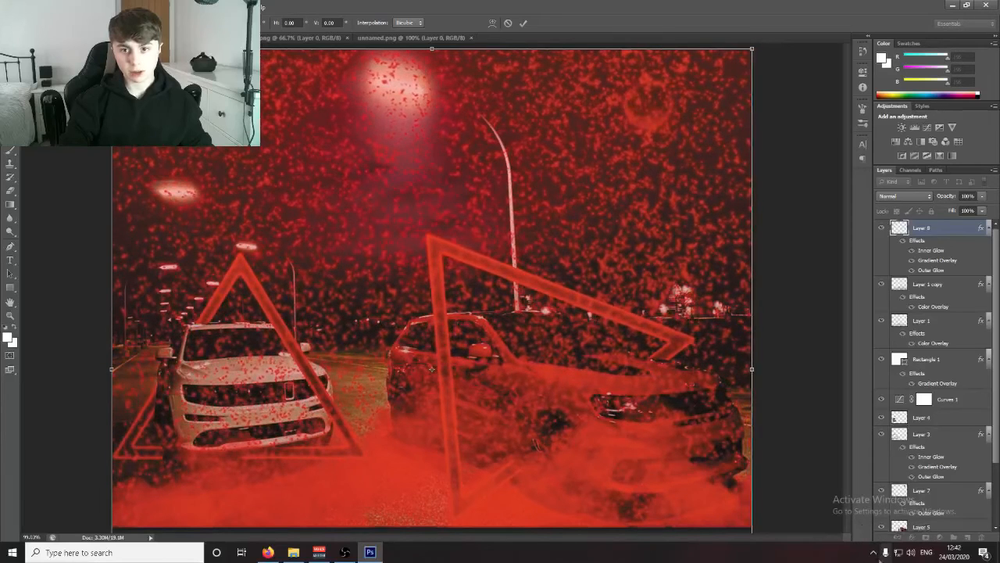
{"action": "left_click", "coordinate": [524, 22]}
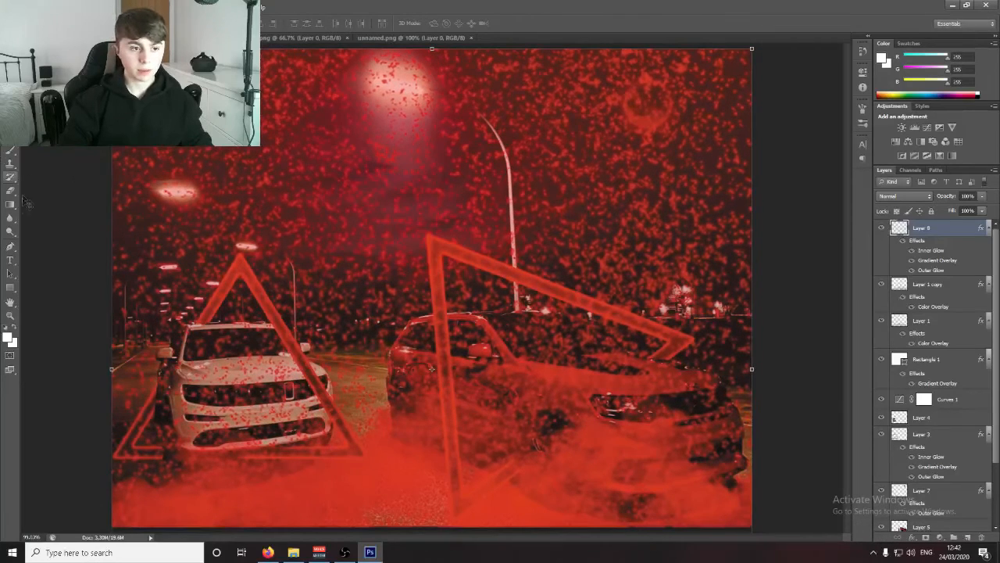
Step: Erase the particles on Layer 8 over both cars, the ground and the lower sky, keeping those in the upper sky
{"action": "left_click", "coordinate": [10, 192]}
{"action": "left_click", "coordinate": [38, 24]}
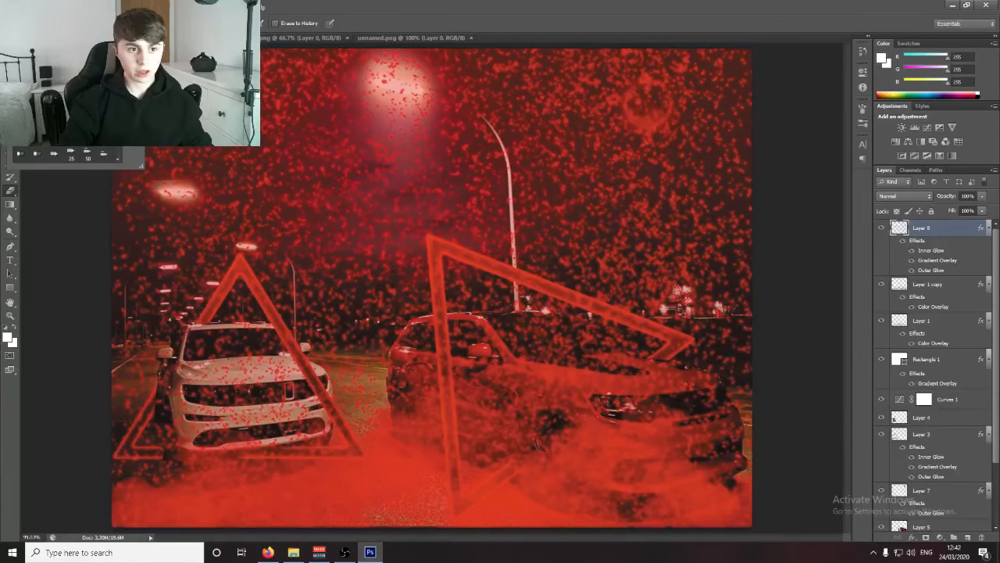
{"action": "left_click", "coordinate": [38, 23]}
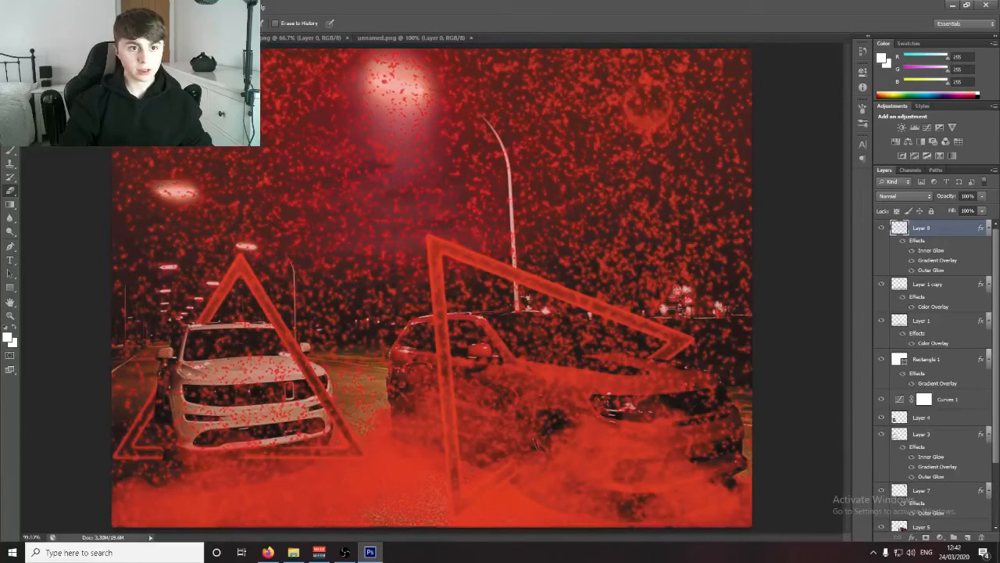
{"action": "mouse_move", "coordinate": [78, 458]}
{"action": "left_mouse_down"}
{"action": "mouse_move", "coordinate": [395, 484]}
{"action": "mouse_move", "coordinate": [167, 476]}
{"action": "mouse_move", "coordinate": [703, 486]}
{"action": "mouse_move", "coordinate": [471, 459]}
{"action": "mouse_move", "coordinate": [323, 499]}
{"action": "mouse_move", "coordinate": [779, 435]}
{"action": "mouse_move", "coordinate": [573, 425]}
{"action": "mouse_move", "coordinate": [626, 388]}
{"action": "mouse_move", "coordinate": [726, 357]}
{"action": "mouse_move", "coordinate": [699, 317]}
{"action": "mouse_move", "coordinate": [739, 308]}
{"action": "left_mouse_up"}
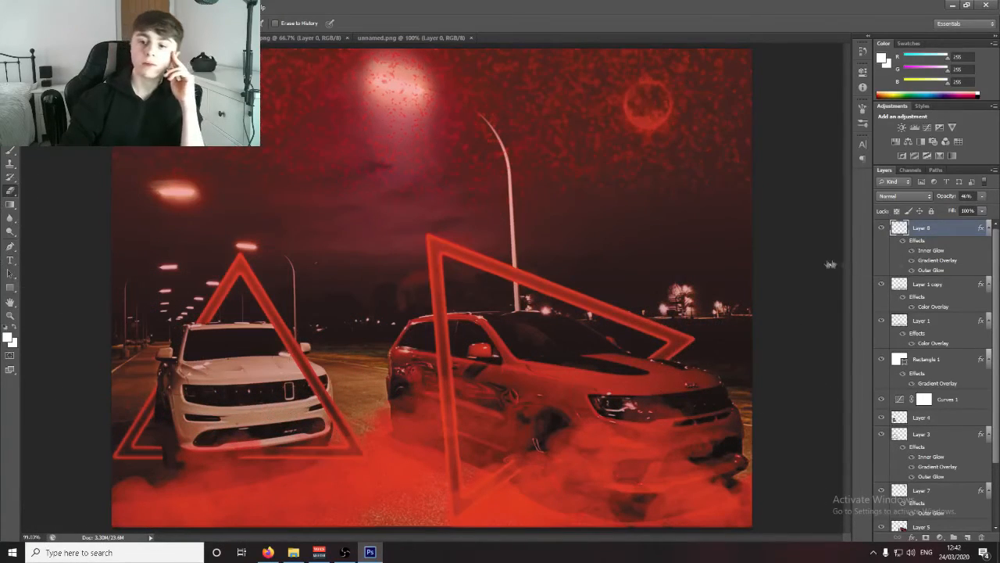
Step: Replace the Gradient Overlay on Layer 8's particles with a white Color Overlay
{"action": "double_click", "coordinate": [949, 228]}
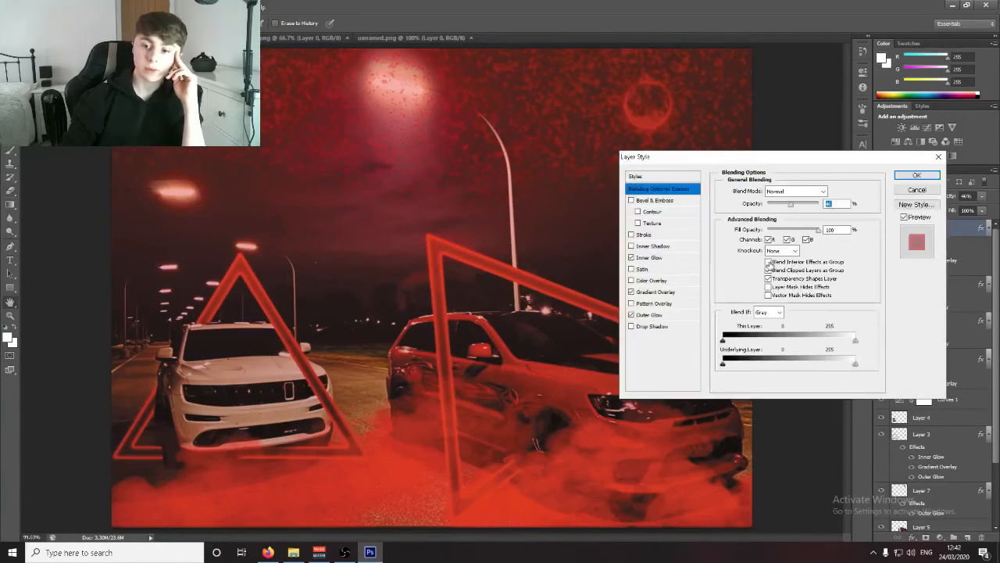
{"action": "left_click", "coordinate": [653, 292]}
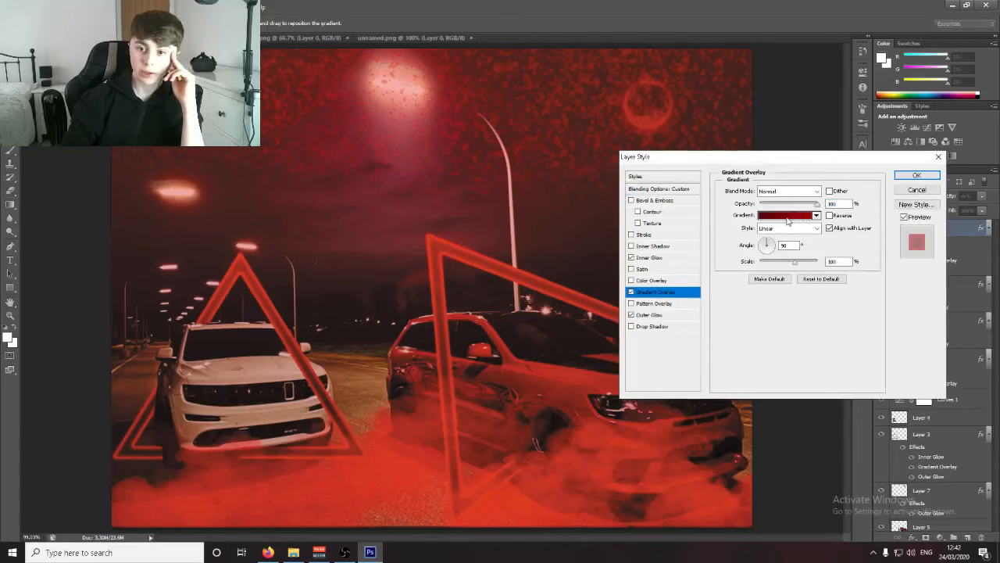
{"action": "left_click", "coordinate": [790, 220]}
{"action": "left_click", "coordinate": [797, 202]}
{"action": "left_click", "coordinate": [631, 292]}
{"action": "left_click", "coordinate": [651, 280]}
{"action": "left_click", "coordinate": [833, 190]}
{"action": "left_click", "coordinate": [408, 95]}
{"action": "left_click", "coordinate": [636, 88]}
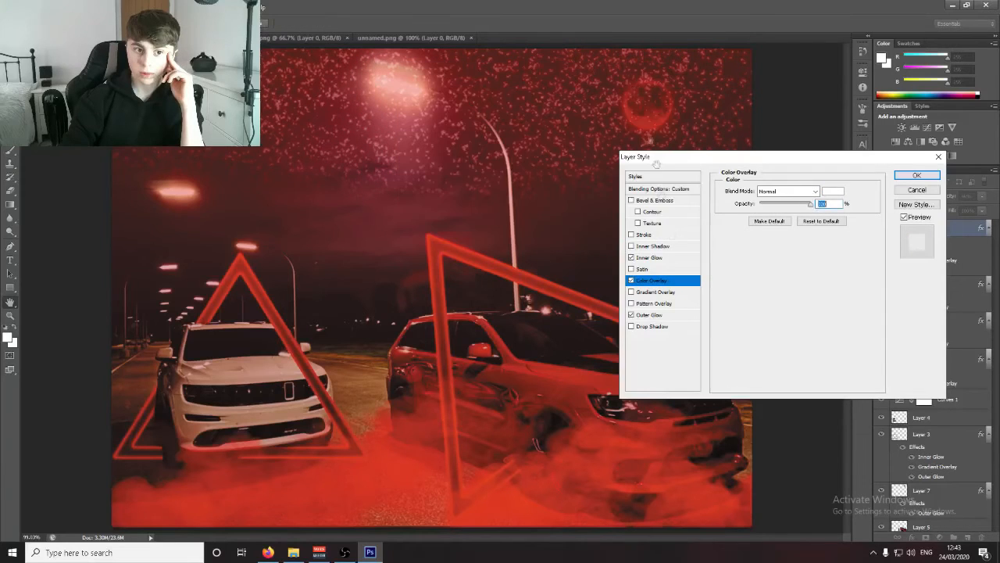
Step: Change the Inner Glow color of Layer 8's particles to white and apply the layer style
{"action": "left_click", "coordinate": [658, 261]}
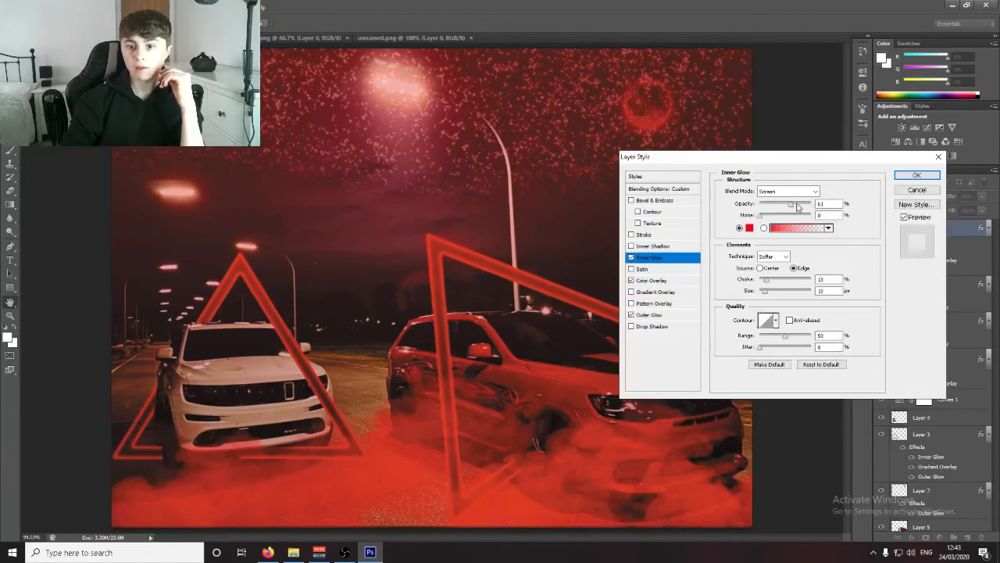
{"action": "left_click", "coordinate": [750, 227]}
{"action": "left_click", "coordinate": [408, 94]}
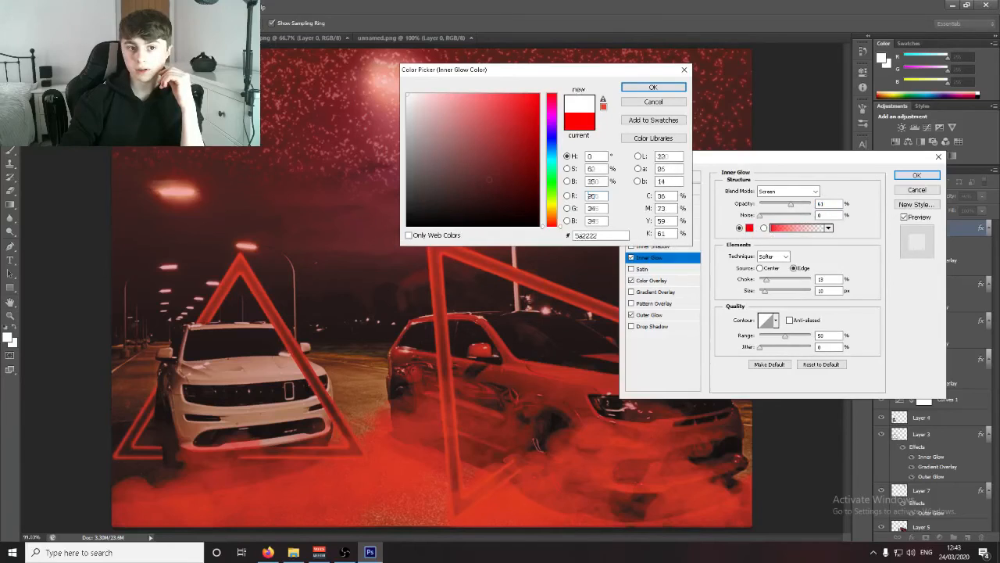
{"action": "left_click", "coordinate": [653, 87]}
{"action": "left_click", "coordinate": [917, 174]}
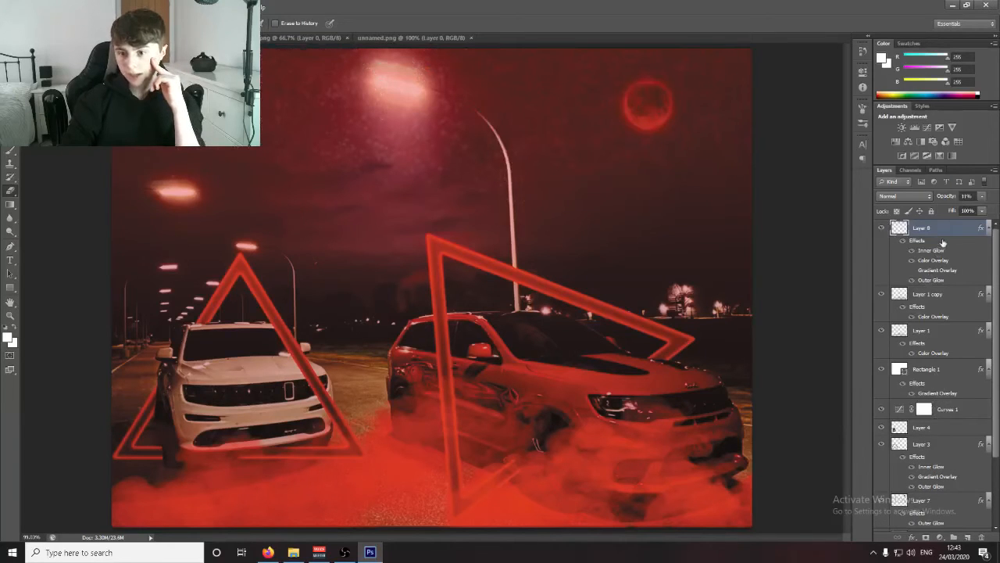
Step: Move Layer 8 between Rectangle 1 and Curves 1 and raise its opacity to 27%
{"action": "scroll", "coordinate": [949, 312], "scroll_direction": "down", "scroll_amount": 2}
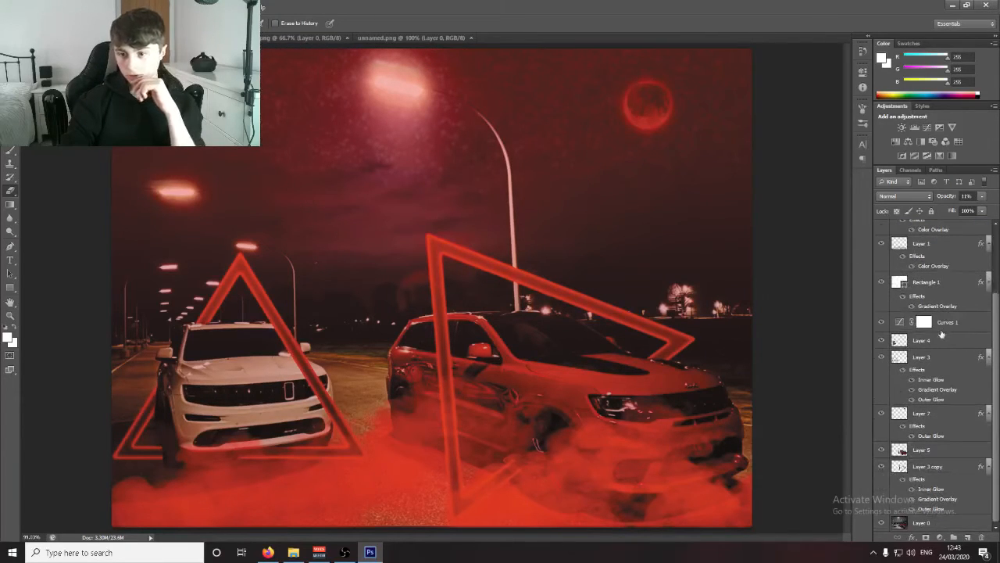
{"action": "left_click_drag", "start_coordinate": [942, 334], "coordinate": [938, 320]}
{"action": "key", "text": "v"}
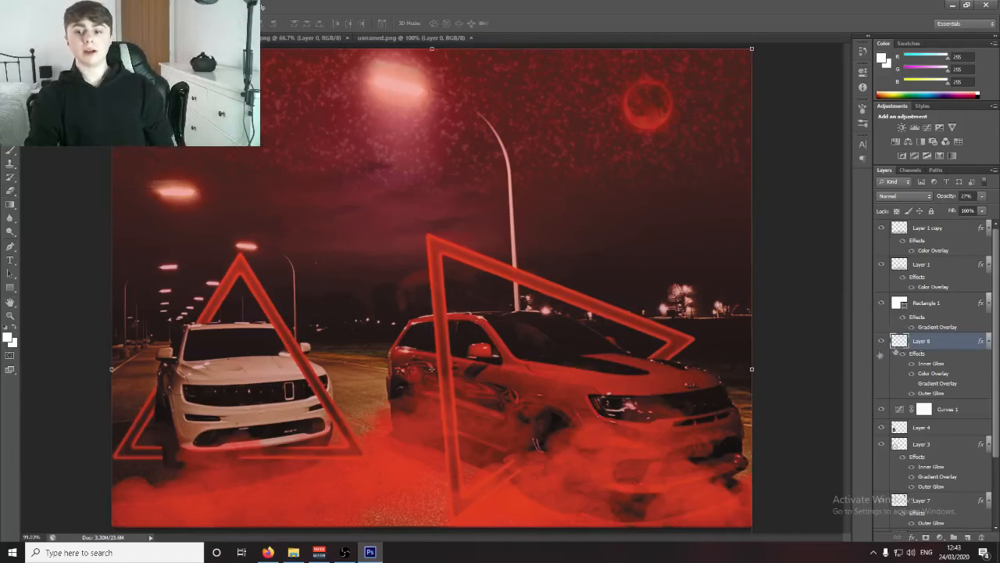
{"action": "left_click", "coordinate": [882, 342]}
{"action": "left_click", "coordinate": [882, 341]}
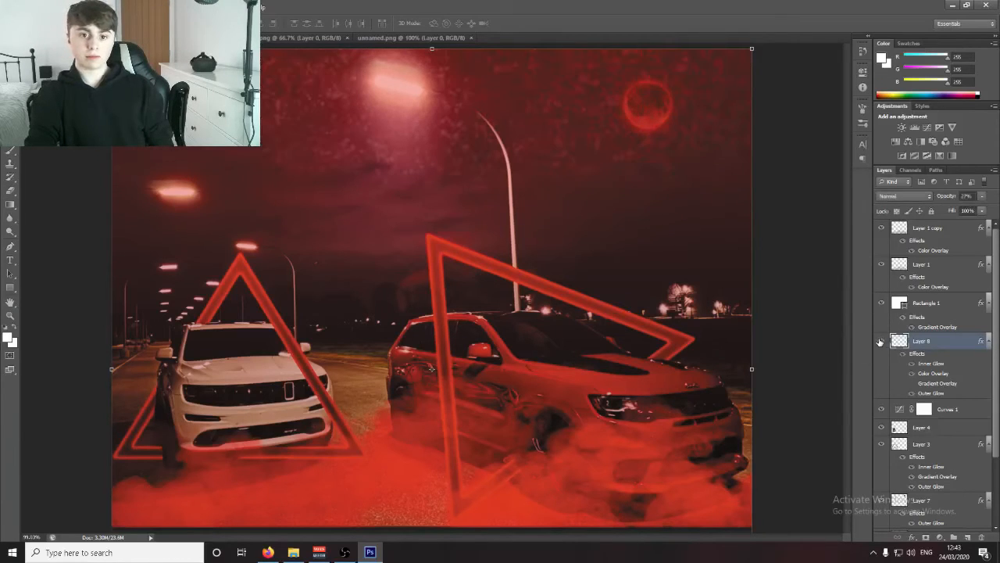
{"action": "key", "text": "m"}
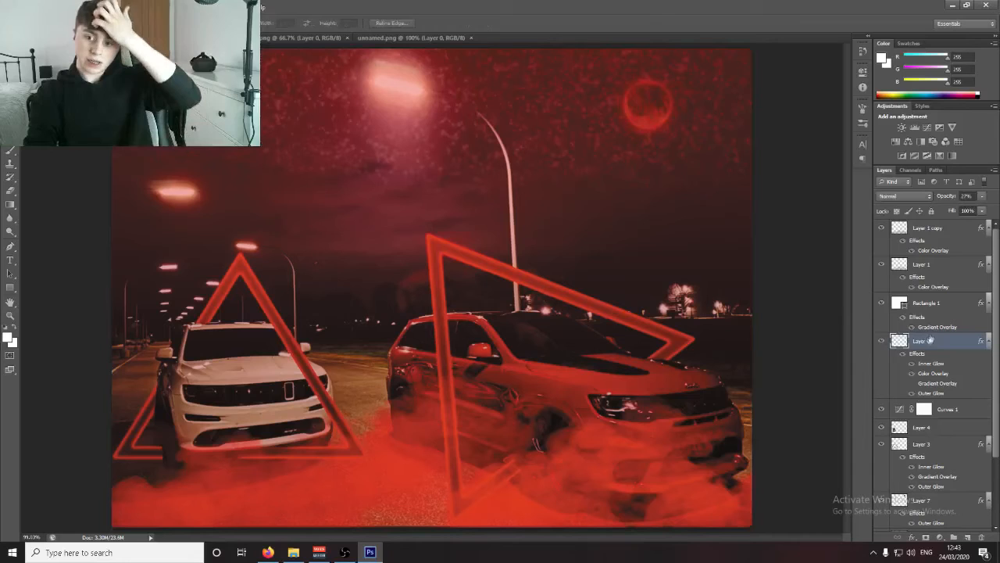
Step: Place Layer 7 directly beneath Curves 1, and Layer 8 just below Layer 7
{"action": "scroll", "coordinate": [939, 435], "scroll_direction": "down", "scroll_amount": 5}
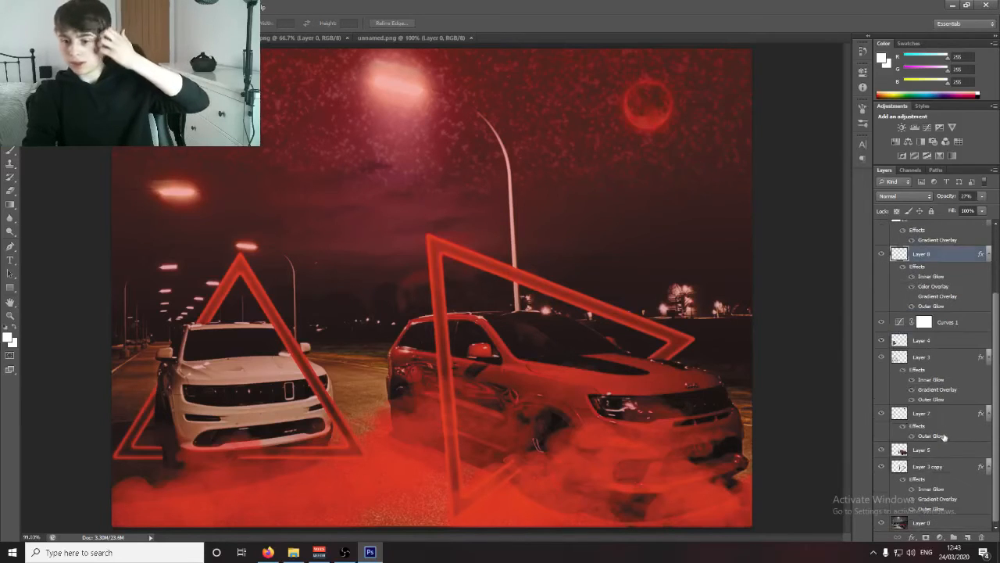
{"action": "left_click", "coordinate": [945, 422]}
{"action": "scroll", "coordinate": [945, 422], "scroll_direction": "up", "scroll_amount": 5}
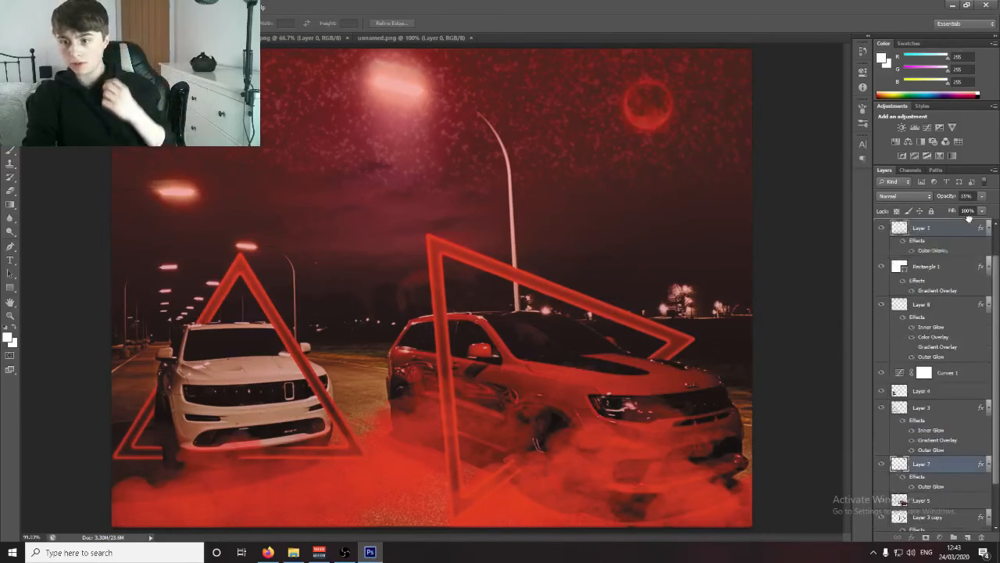
{"action": "left_click_drag", "start_coordinate": [969, 219], "coordinate": [972, 351]}
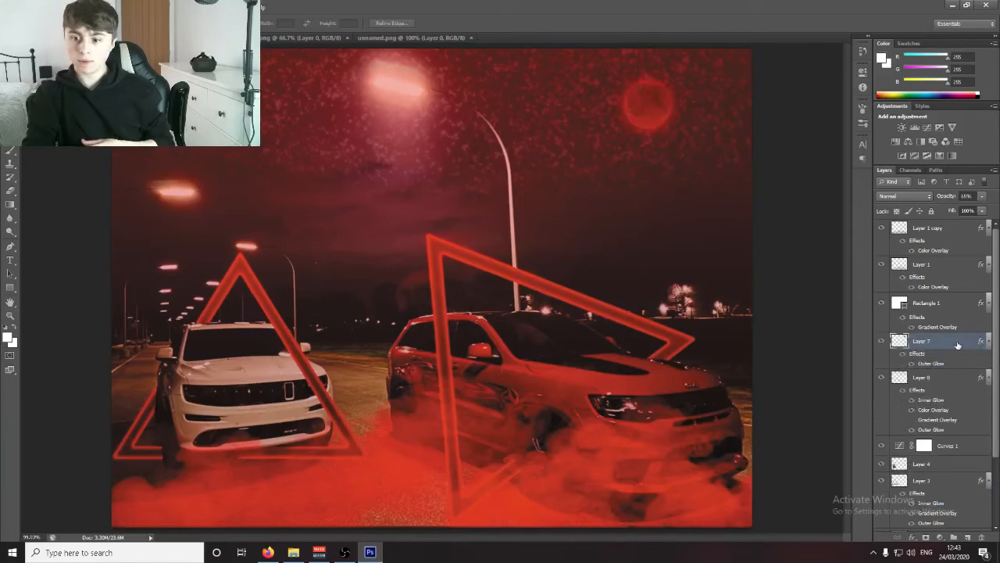
{"action": "left_click_drag", "start_coordinate": [953, 446], "coordinate": [952, 401]}
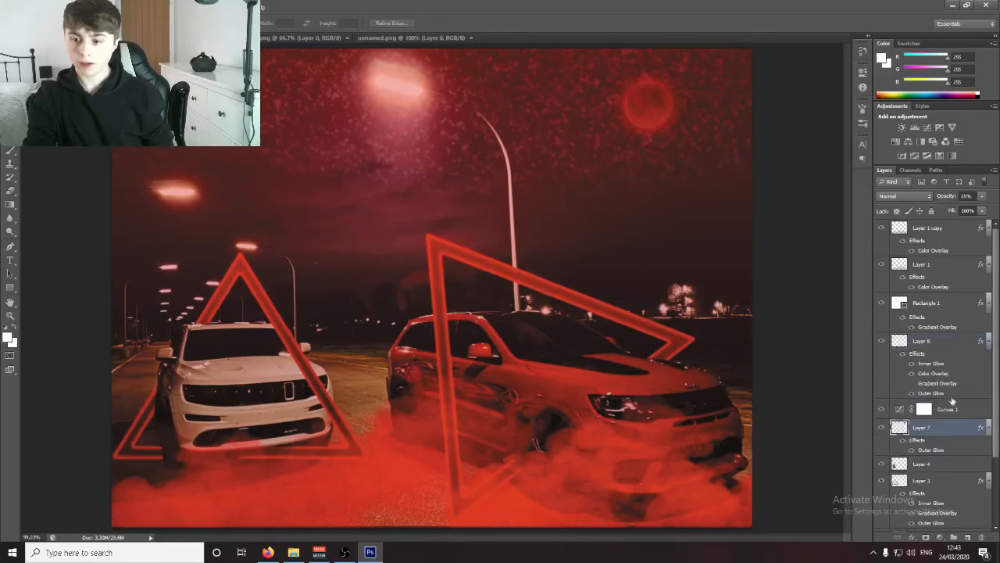
{"action": "left_click_drag", "start_coordinate": [942, 343], "coordinate": [948, 458]}
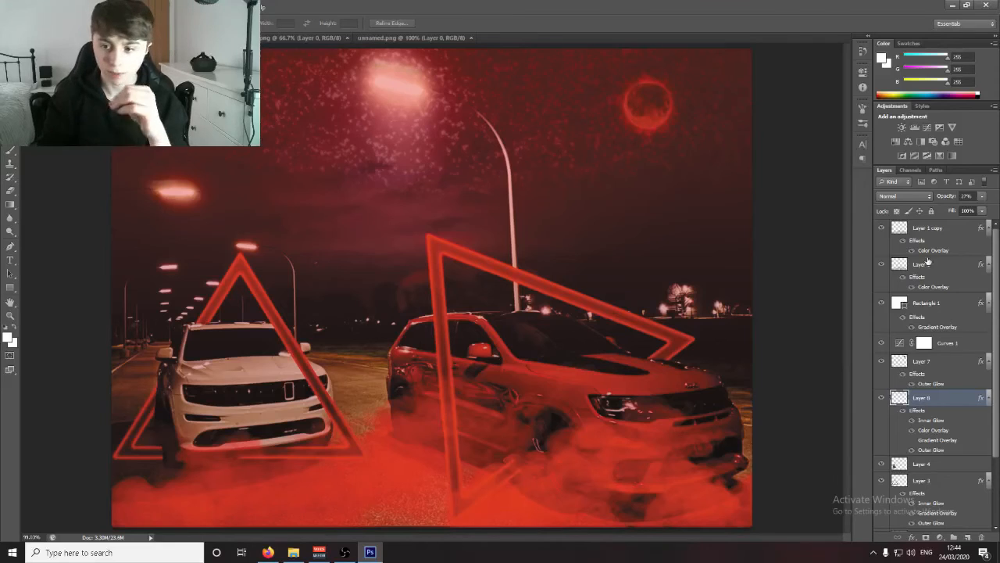
Step: Rename Layer 7 as moon
{"action": "left_click", "coordinate": [933, 227]}
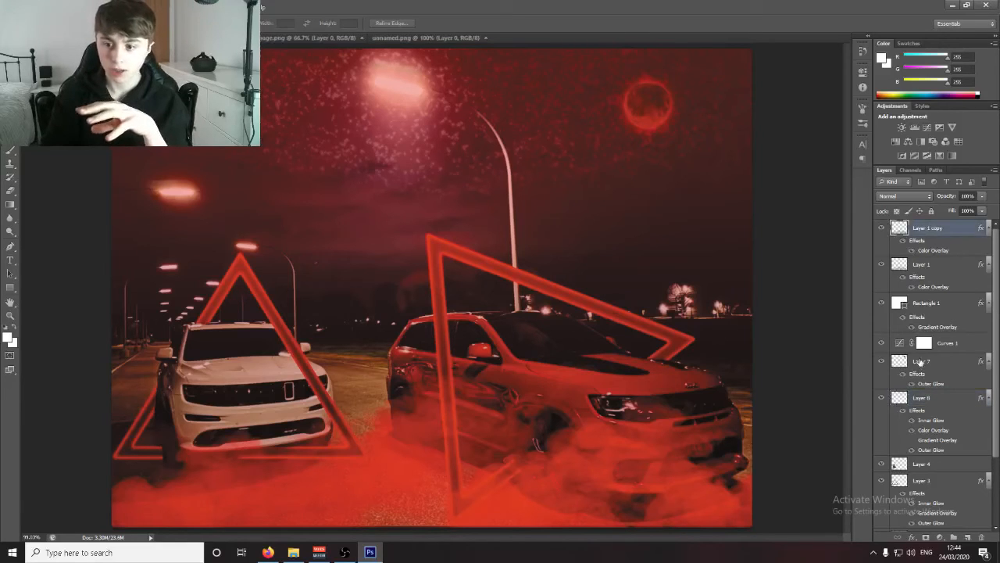
{"action": "left_click", "coordinate": [920, 361]}
{"action": "double_click", "coordinate": [921, 361]}
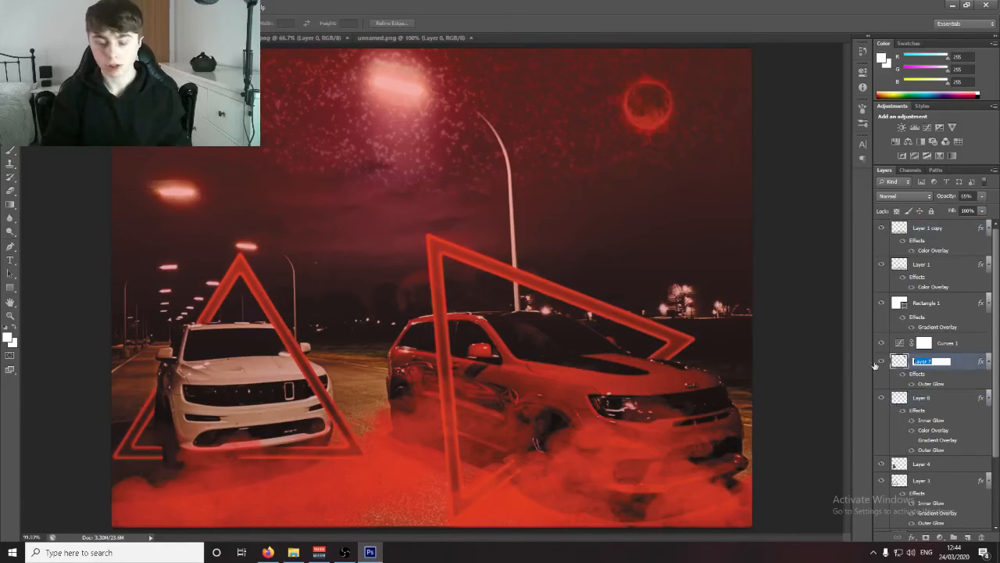
{"action": "type", "text": "N"}
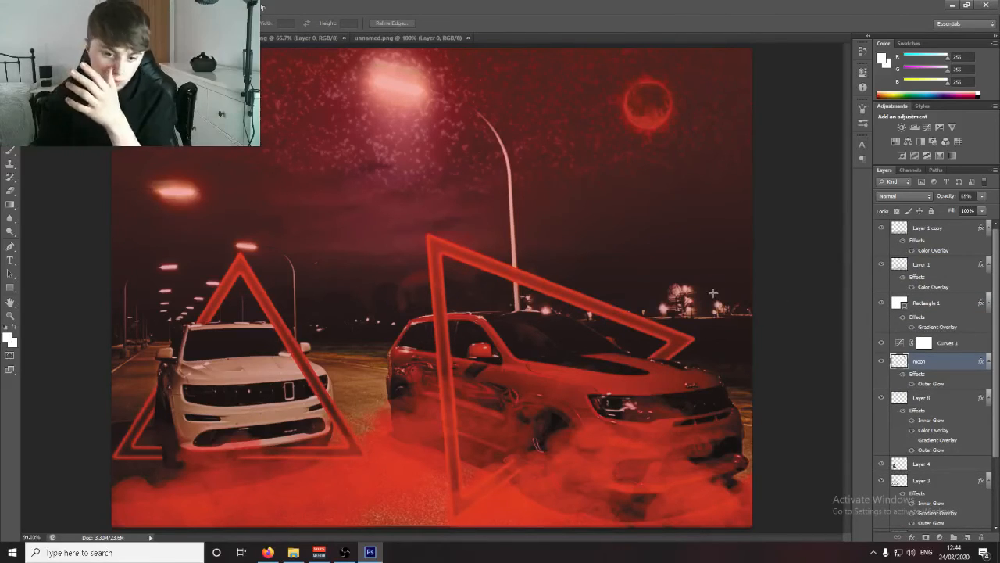
Step: Lower Layer 8's opacity to 13%
{"action": "left_click", "coordinate": [923, 398]}
{"action": "left_click", "coordinate": [982, 196]}
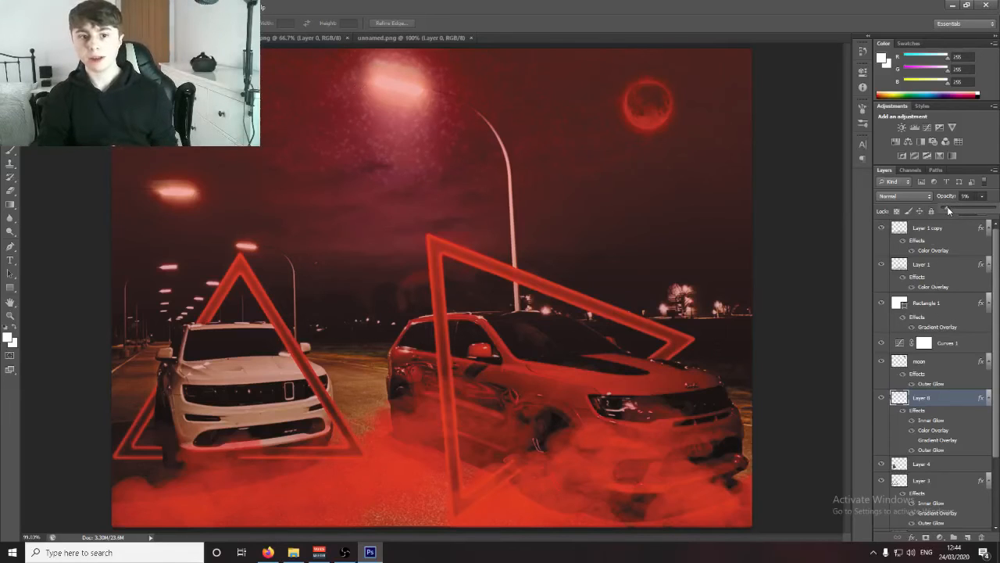
{"action": "left_click_drag", "start_coordinate": [951, 211], "coordinate": [951, 211]}
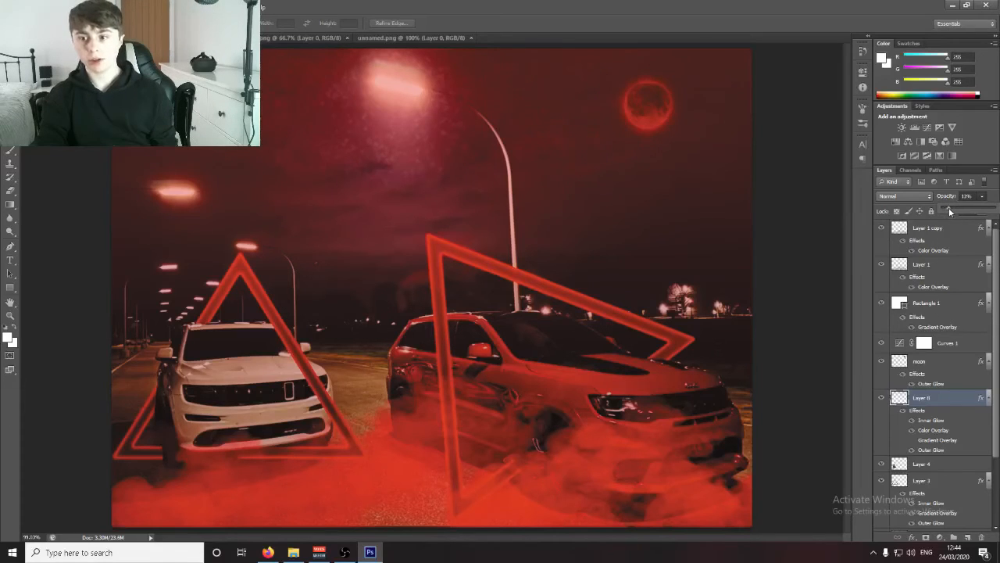
{"action": "left_click", "coordinate": [882, 402]}
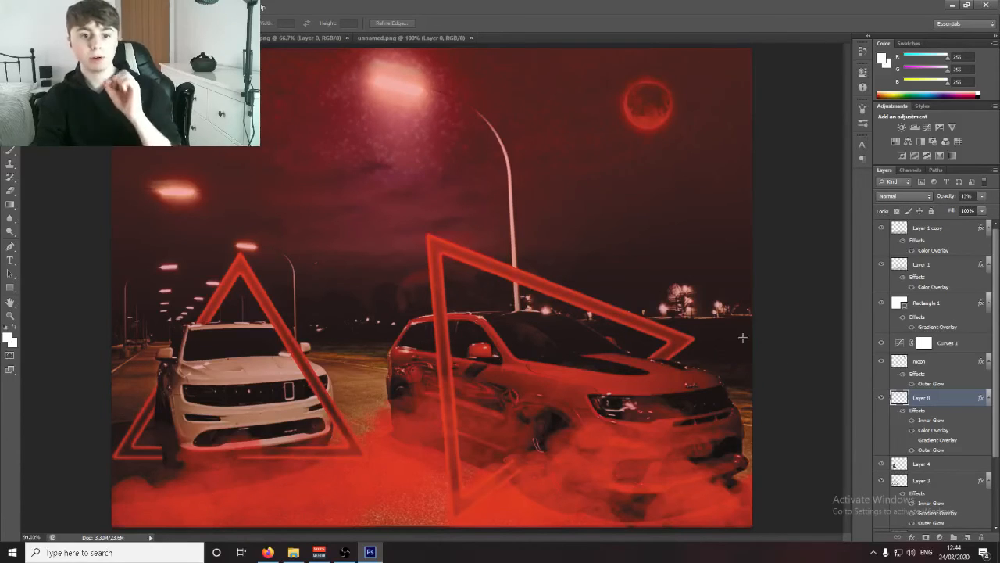
Step: Outline the upper-left diagonal half of Layer 0 with the Pen tool, copy it to a new layer and move that layer to the top
{"action": "scroll", "coordinate": [884, 404], "scroll_direction": "down", "scroll_amount": 5}
{"action": "left_click", "coordinate": [922, 523]}
{"action": "left_click", "coordinate": [27, 7]}
{"action": "left_click", "coordinate": [47, 130]}
{"action": "left_click", "coordinate": [10, 246]}
{"action": "left_click", "coordinate": [111, 530]}
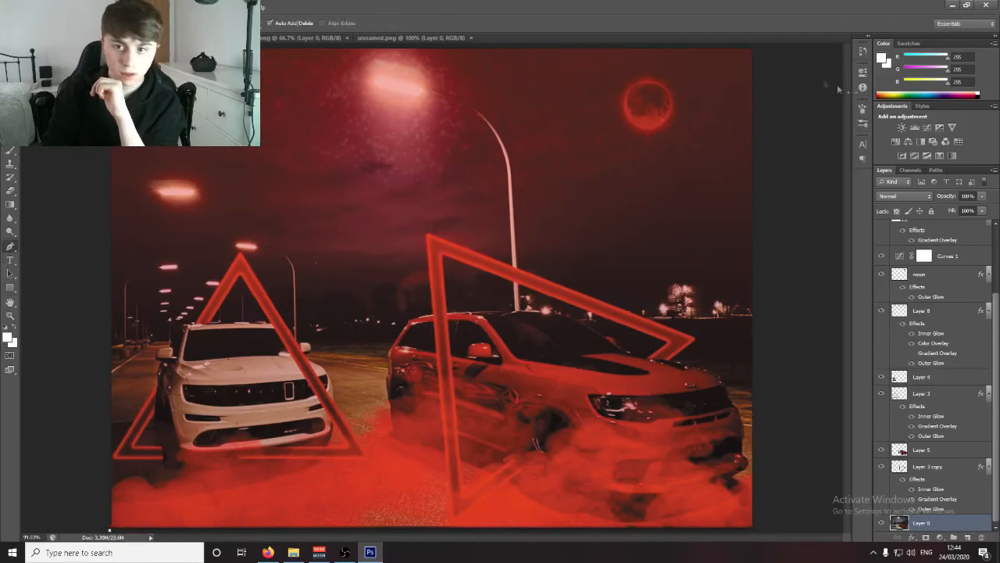
{"action": "left_click", "coordinate": [745, 53]}
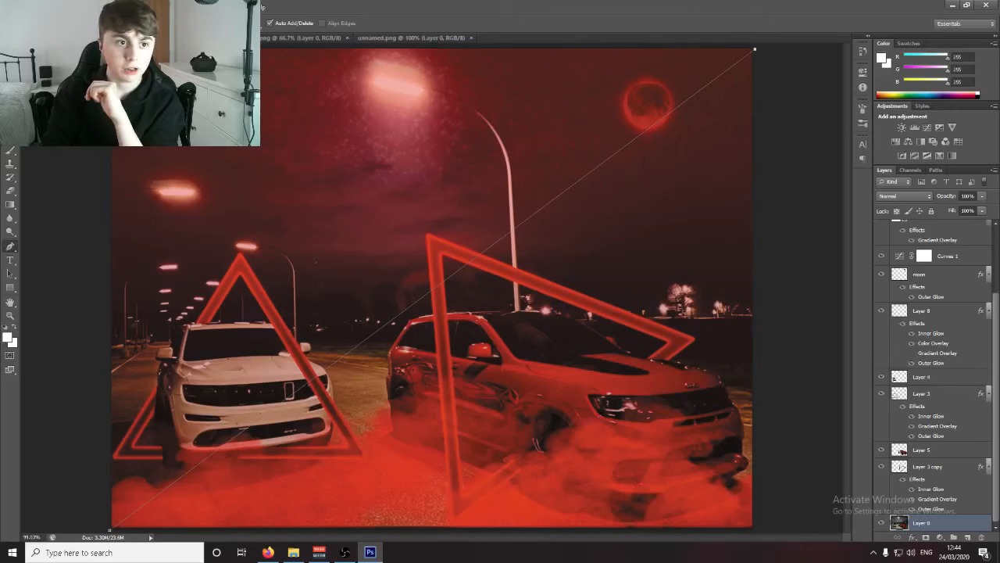
{"action": "left_click", "coordinate": [110, 532]}
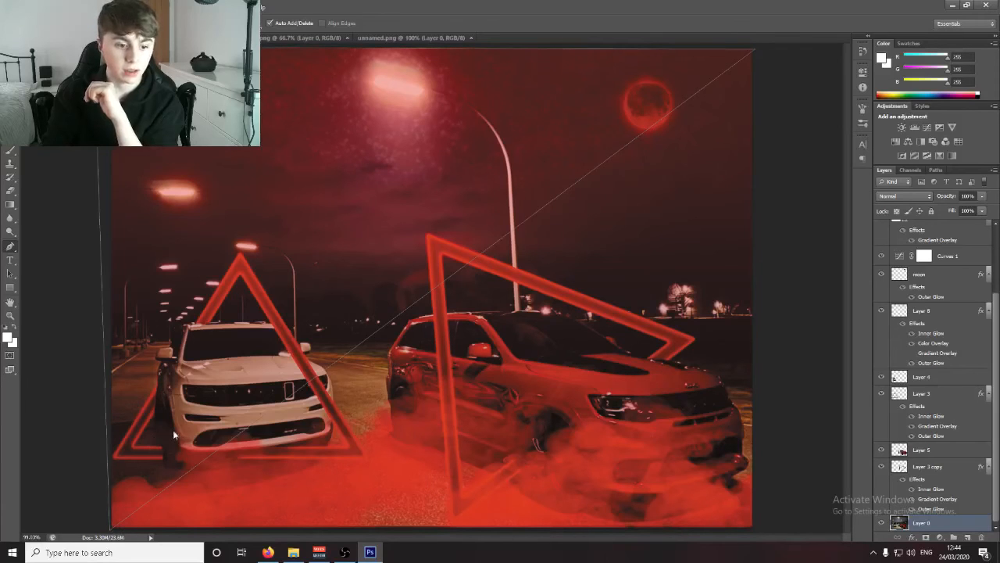
{"action": "right_click", "coordinate": [174, 431]}
{"action": "left_click", "coordinate": [270, 242]}
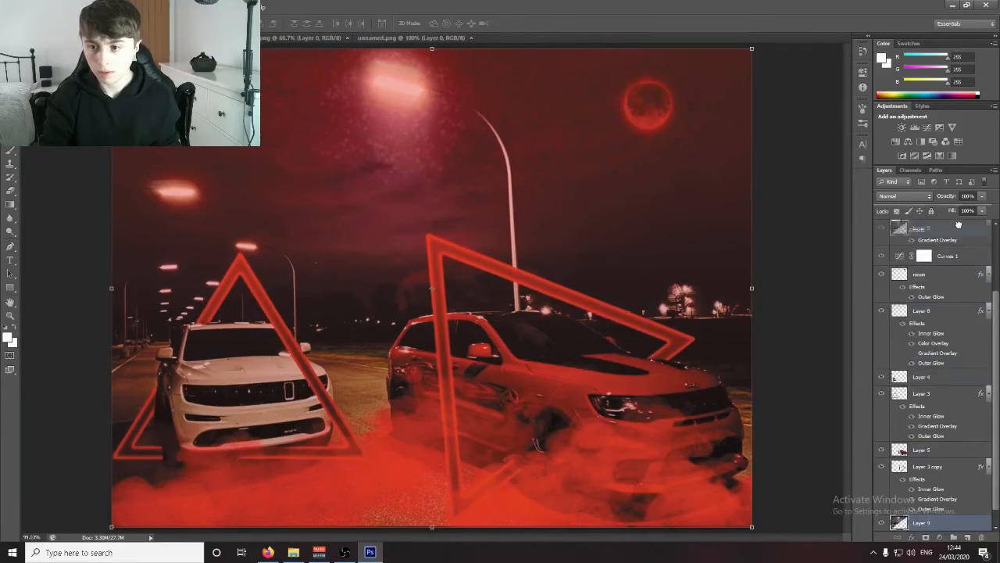
{"action": "left_click_drag", "start_coordinate": [958, 225], "coordinate": [961, 209]}
{"action": "left_click_drag", "start_coordinate": [961, 221], "coordinate": [961, 220]}
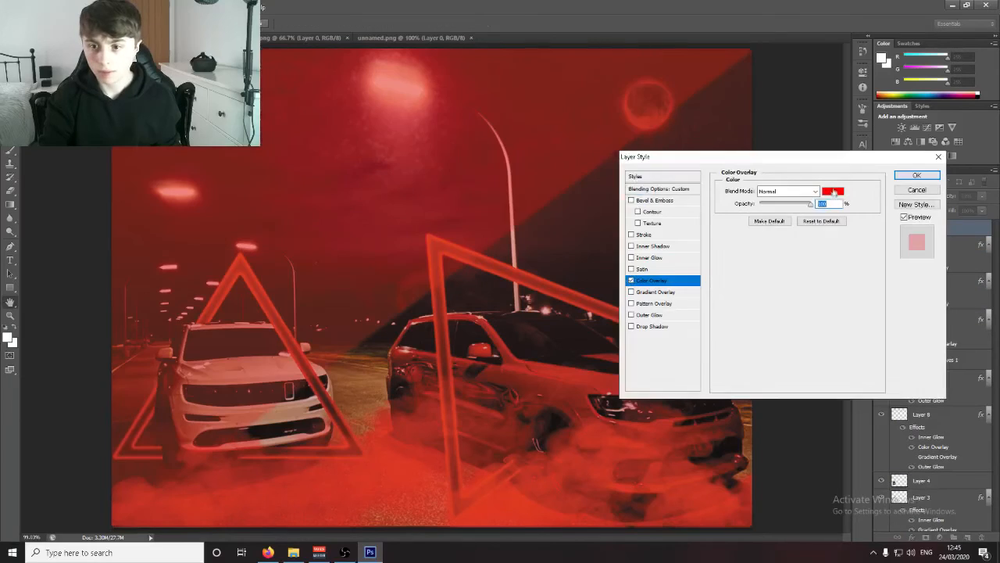
Step: Give the diagonal-half layer, Layer 9, a white Color Overlay and reduce its opacity to 2%
{"action": "left_click", "coordinate": [834, 192]}
{"action": "left_click_drag", "start_coordinate": [418, 102], "coordinate": [406, 93]}
{"action": "left_click", "coordinate": [653, 88]}
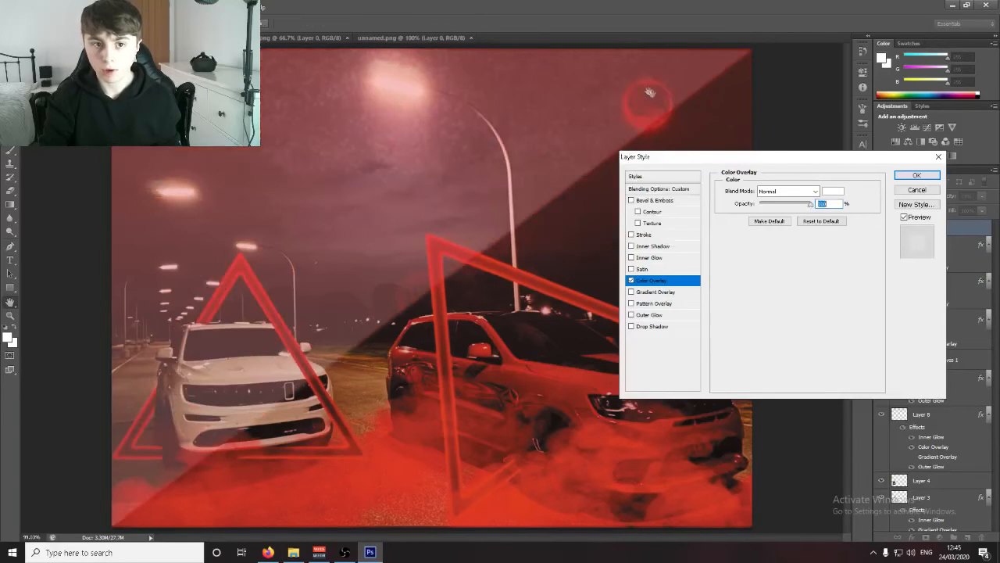
{"action": "left_click", "coordinate": [917, 175]}
{"action": "left_click_drag", "start_coordinate": [944, 211], "coordinate": [943, 211]}
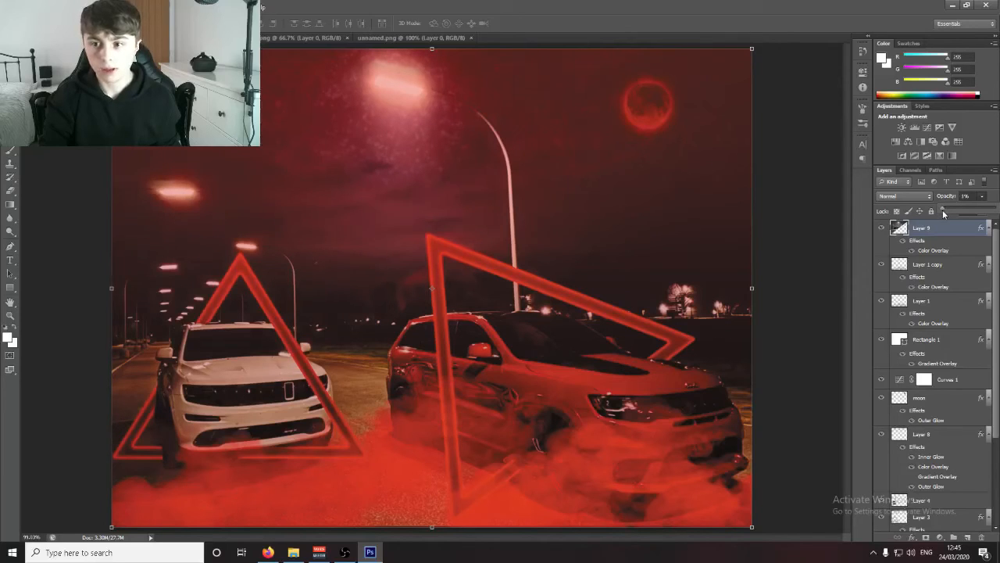
{"action": "key", "text": "m"}
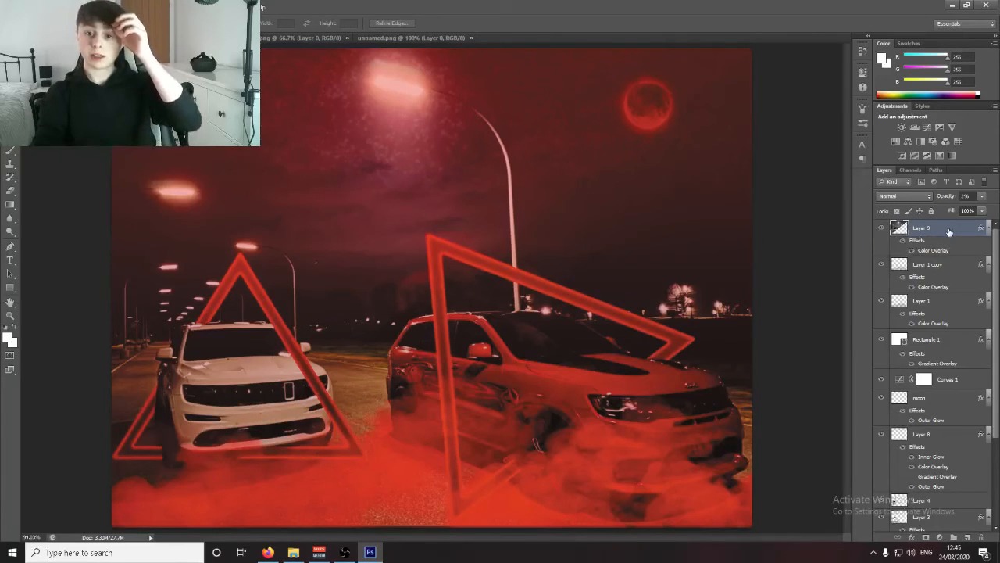
Step: Change Layer 9's Color Overlay color to white (ffffff) and apply the layer style
{"action": "double_click", "coordinate": [902, 239]}
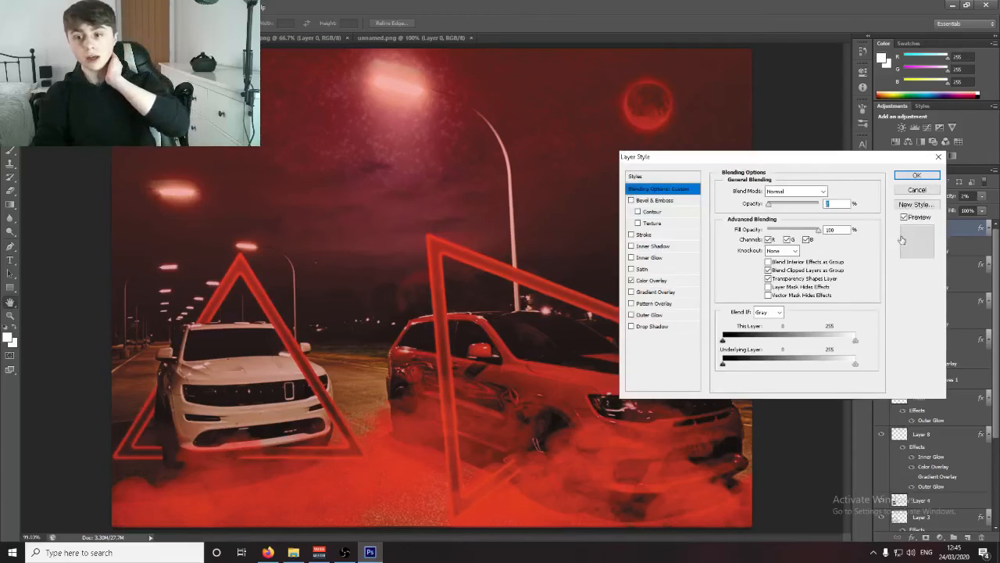
{"action": "left_click", "coordinate": [656, 279]}
{"action": "left_click", "coordinate": [833, 190]}
{"action": "left_click", "coordinate": [440, 94]}
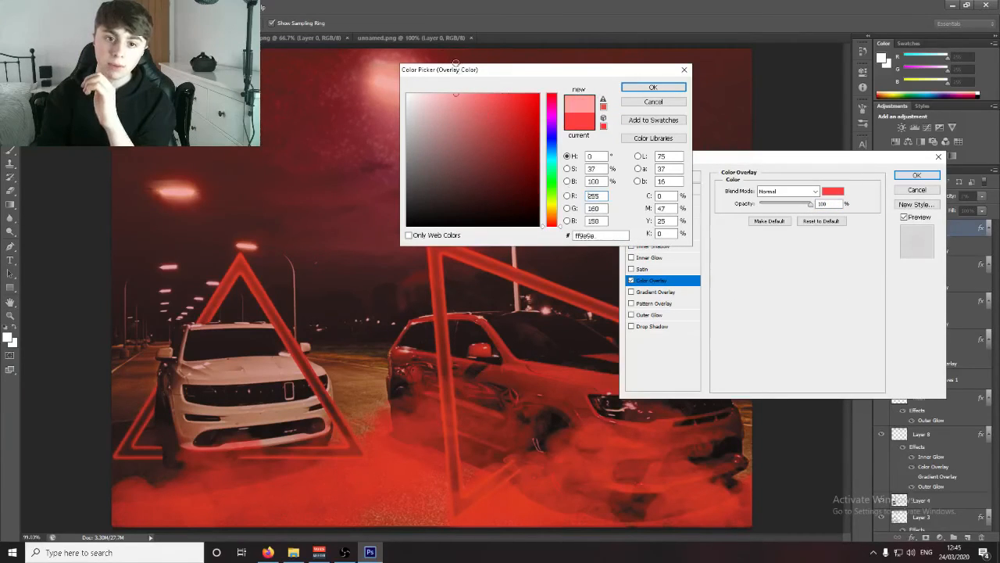
{"action": "left_click_drag", "start_coordinate": [465, 95], "coordinate": [407, 93]}
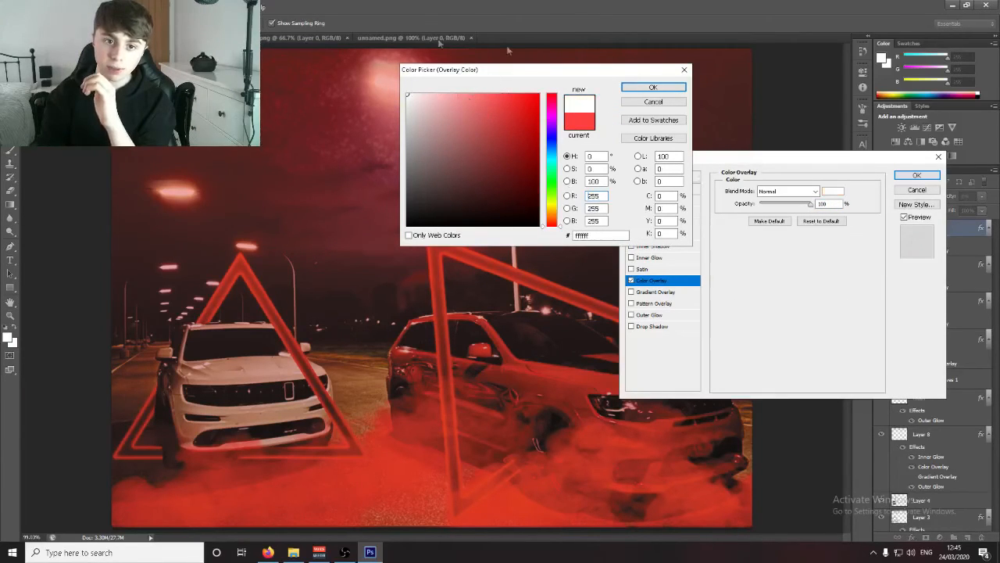
{"action": "left_click", "coordinate": [653, 87]}
{"action": "left_click", "coordinate": [918, 175]}
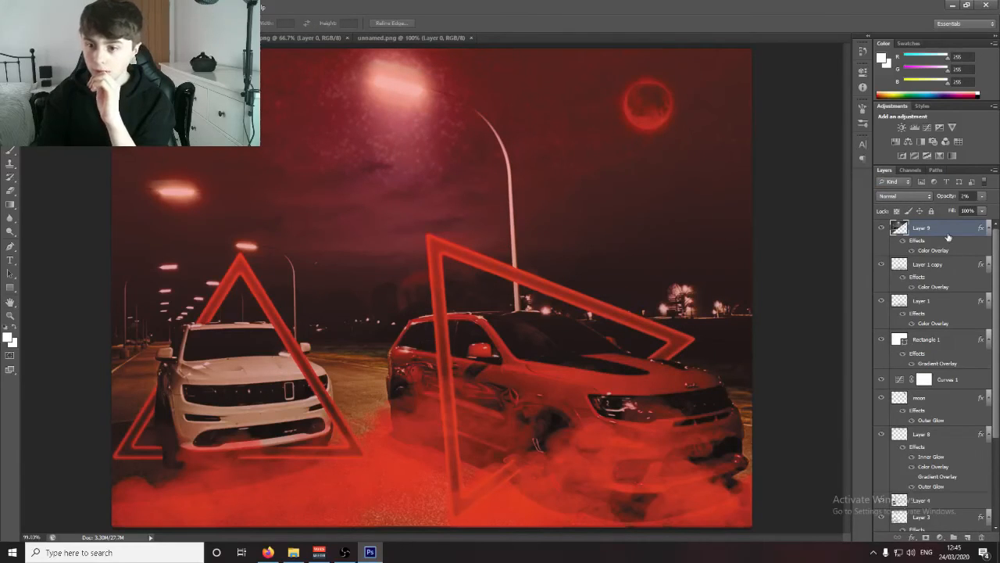
Step: Move Layer 9 directly below Curves 1, above the moon layer
{"action": "left_click_drag", "start_coordinate": [951, 379], "coordinate": [948, 384]}
{"action": "key", "text": "v"}
{"action": "left_click", "coordinate": [10, 69]}
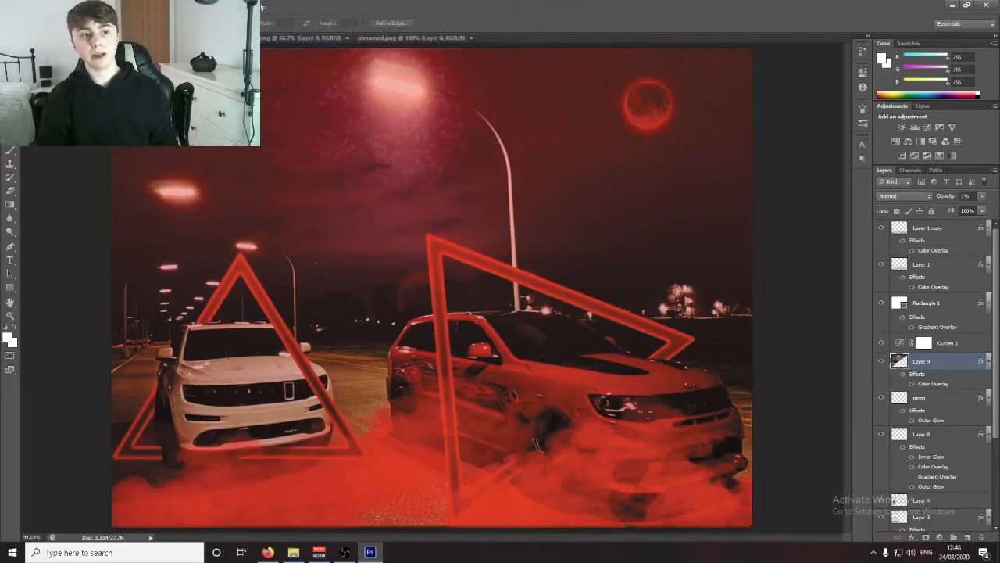
Step: Save the layered Photoshop document as jeeps
{"action": "left_click", "coordinate": [29, 7]}
{"action": "left_click", "coordinate": [39, 121]}
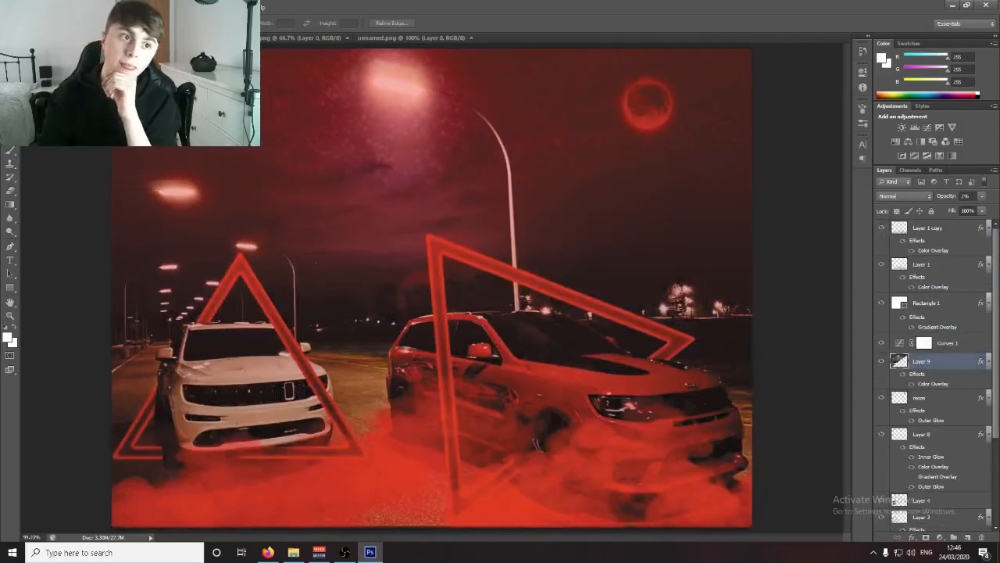
{"action": "left_click", "coordinate": [28, 7]}
{"action": "left_click", "coordinate": [41, 123]}
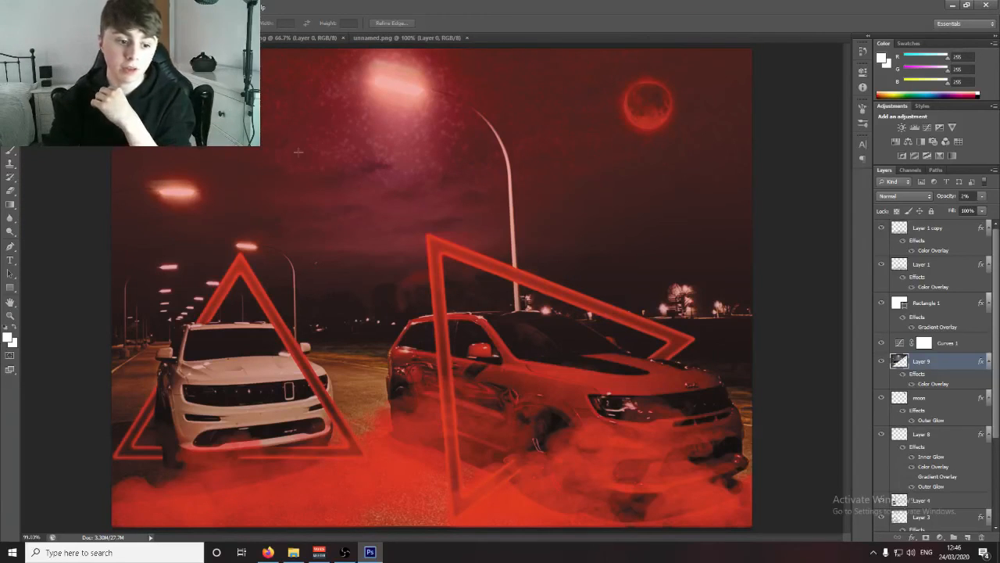
Step: Show the desktop and view the finished corona and doggo images, closing each one after viewing
{"action": "key", "text": "super+d"}
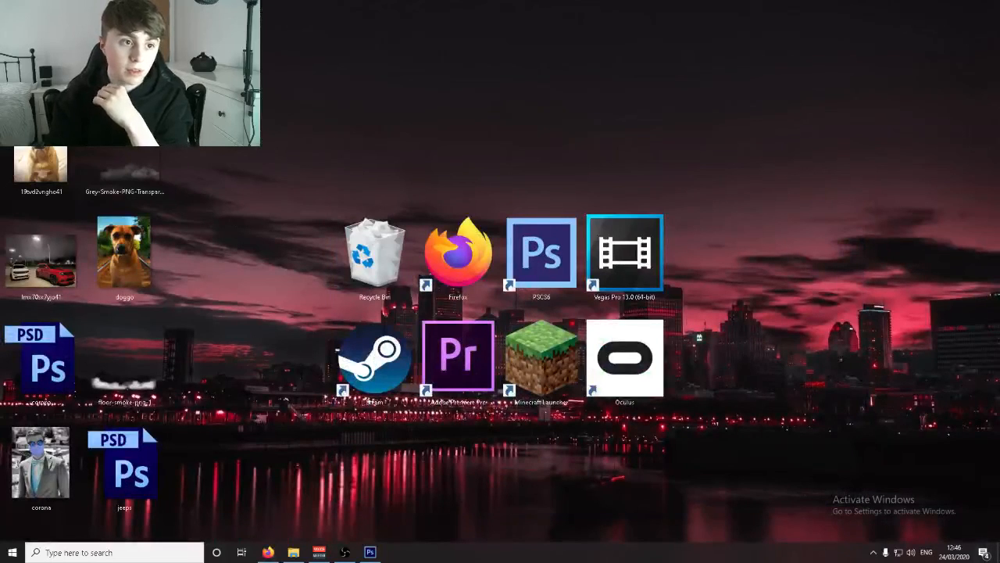
{"action": "left_click", "coordinate": [52, 486]}
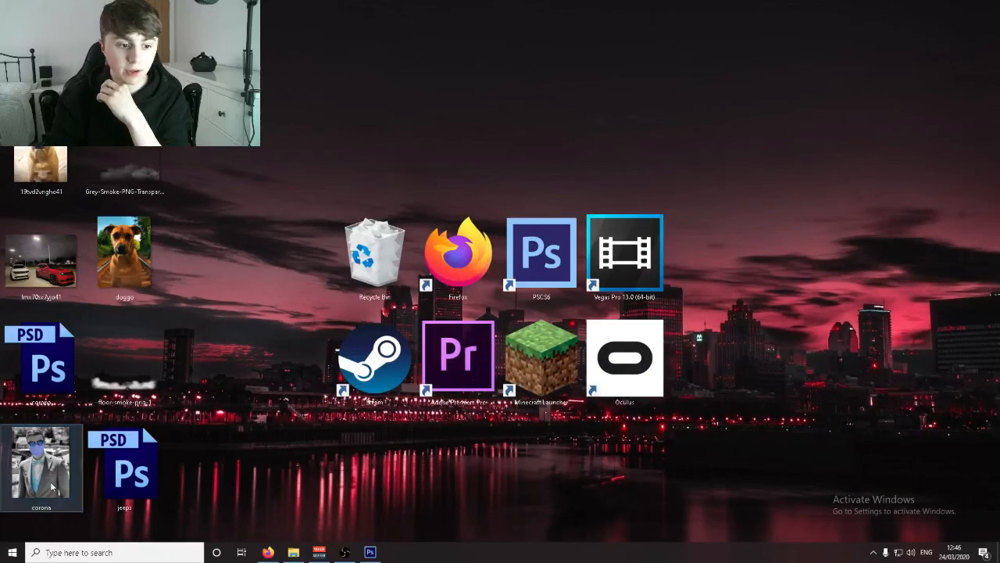
{"action": "double_click", "coordinate": [52, 486]}
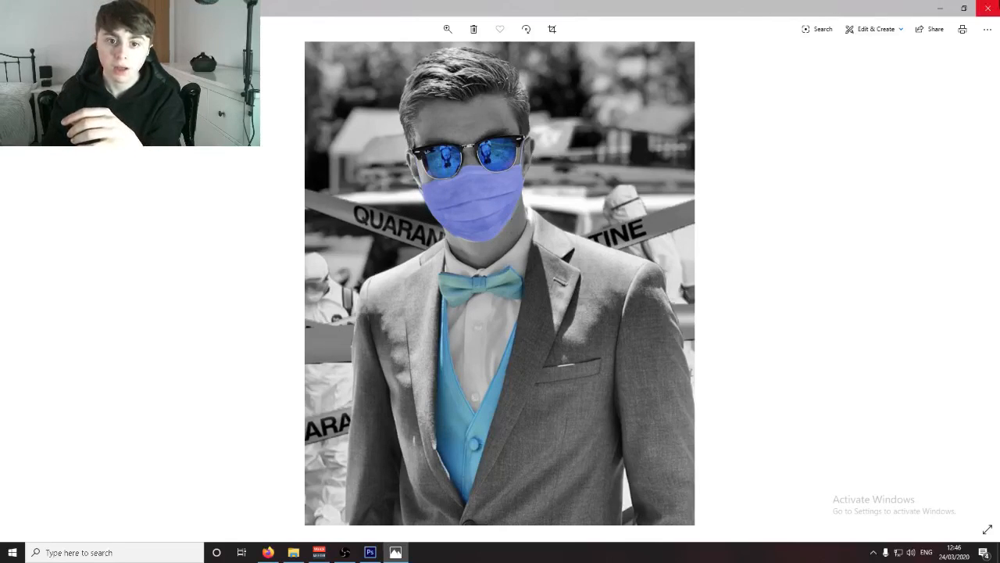
{"action": "left_click", "coordinate": [995, 7]}
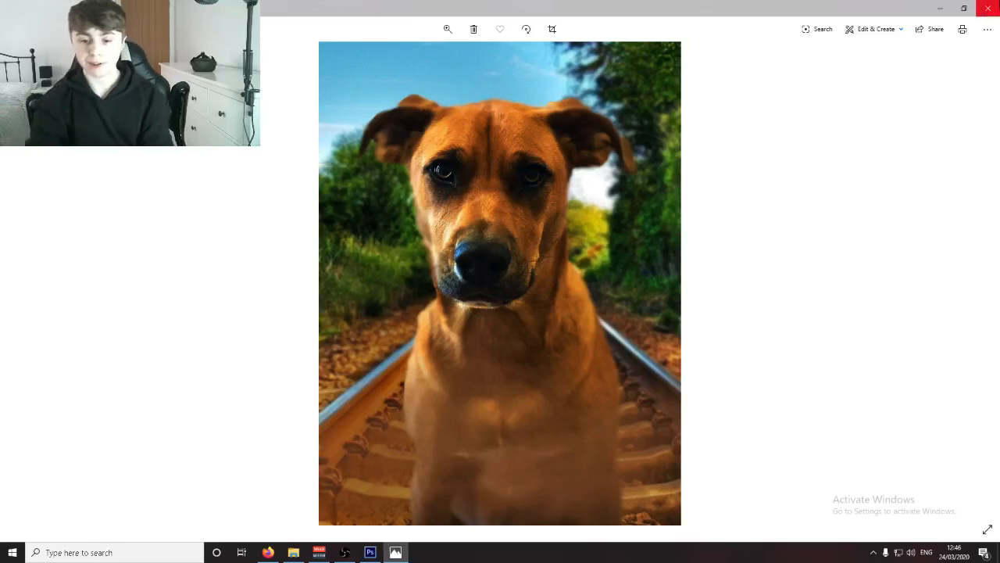
{"action": "left_click", "coordinate": [988, 7]}
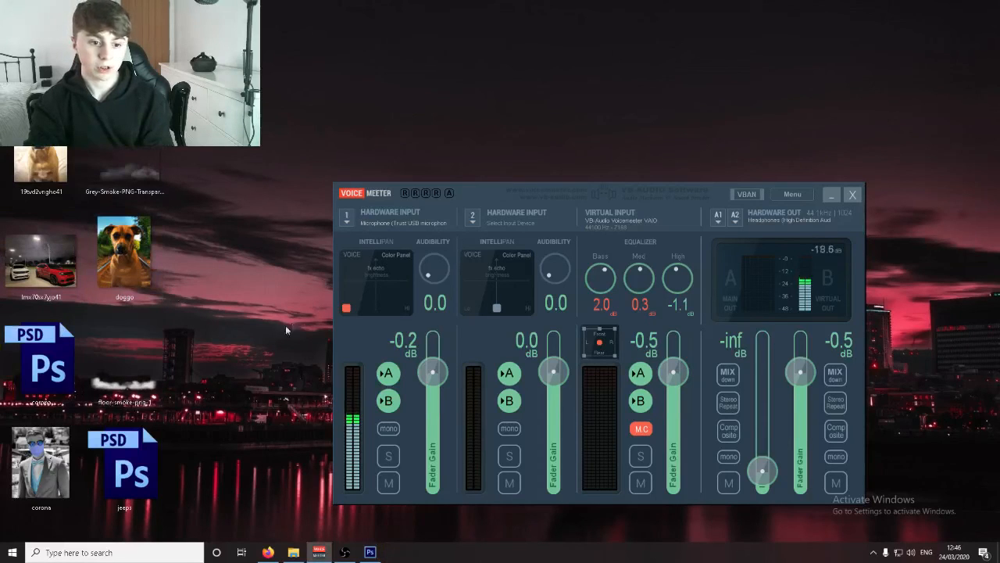
{"action": "left_click", "coordinate": [320, 552]}
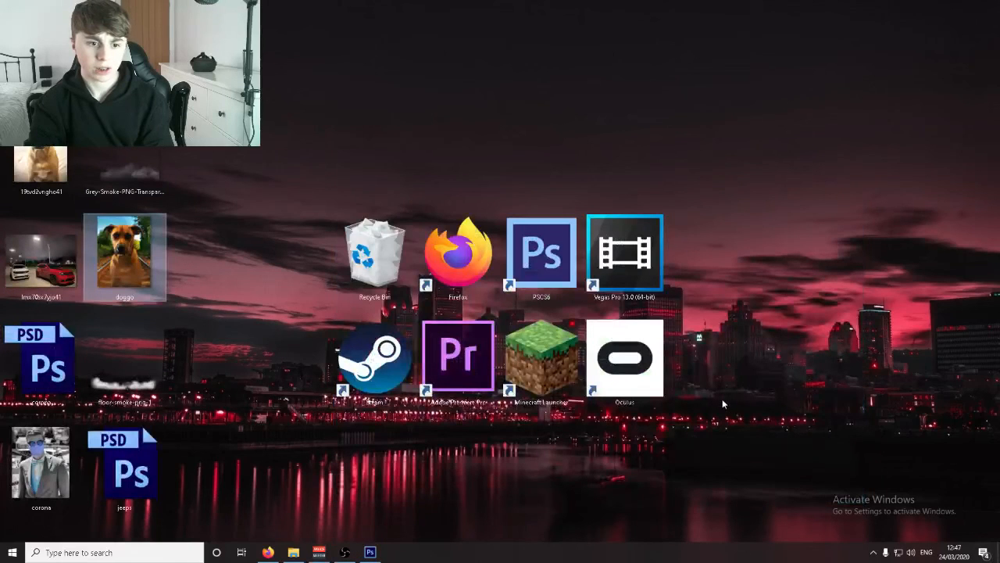
Step: Return to Photoshop and save the finished jeep edit
{"action": "left_click", "coordinate": [370, 552]}
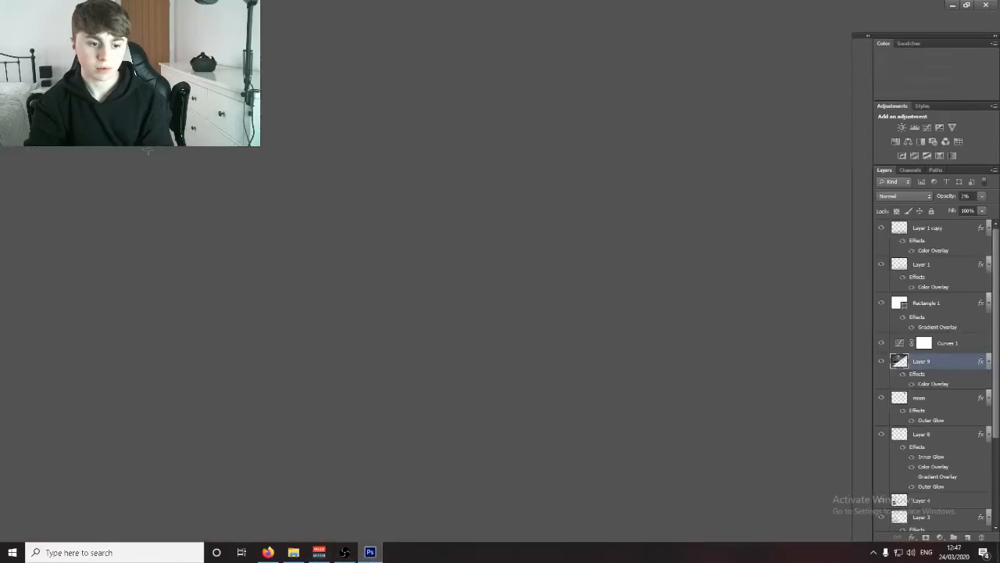
{"action": "left_click", "coordinate": [30, 7]}
{"action": "left_click", "coordinate": [47, 132]}
{"action": "key", "text": "Return"}
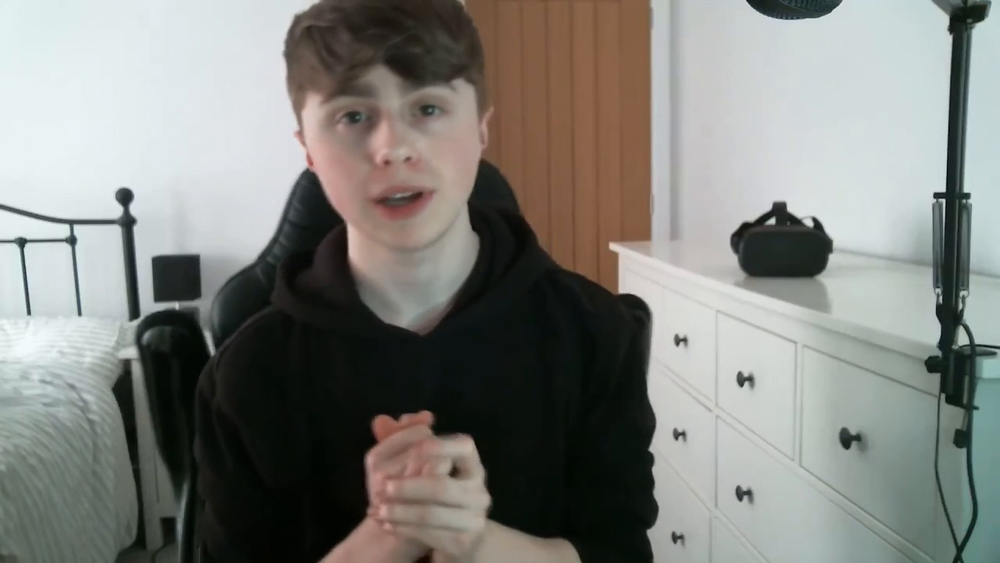